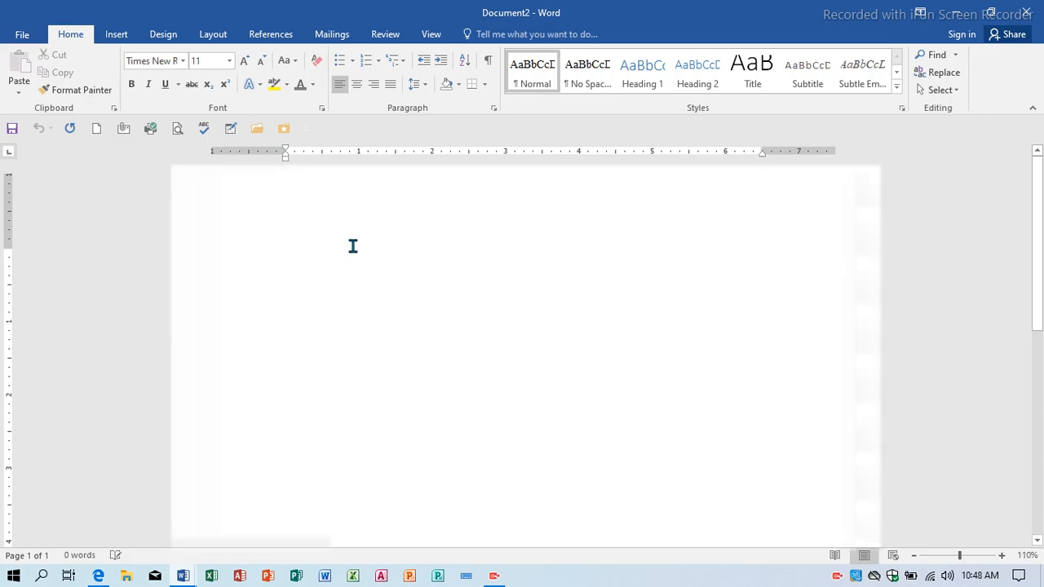
Look over the Layout paper sizes, then bring up the Custom Margins settings.
scroll(353, 246, down, 2)
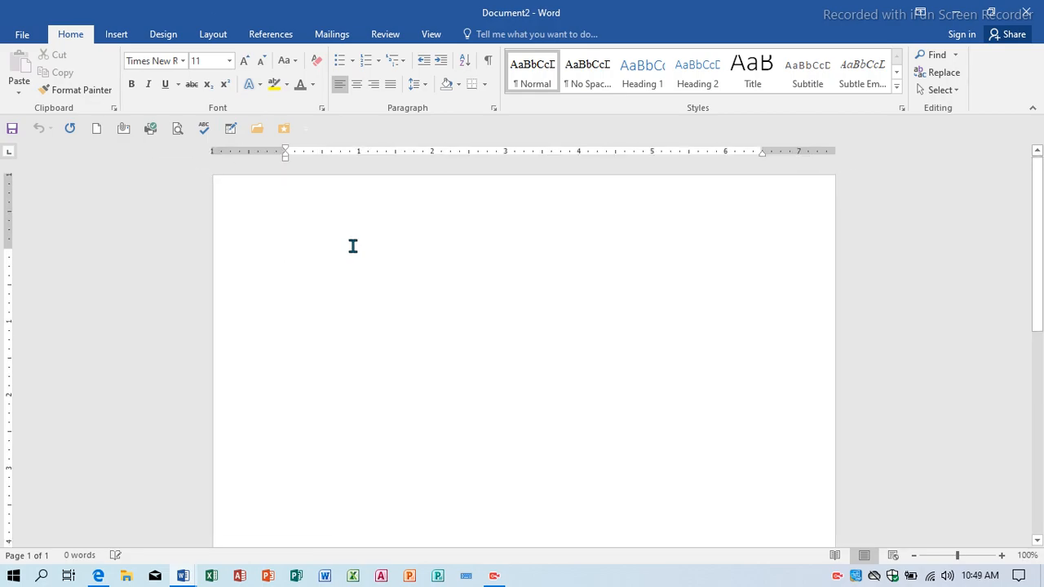
click(213, 36)
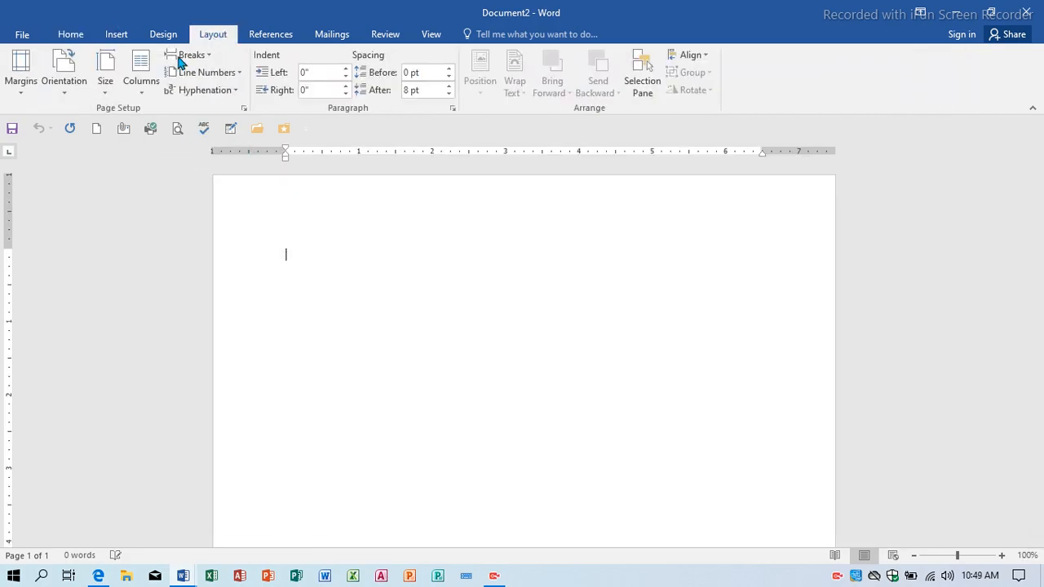
click(107, 88)
click(134, 116)
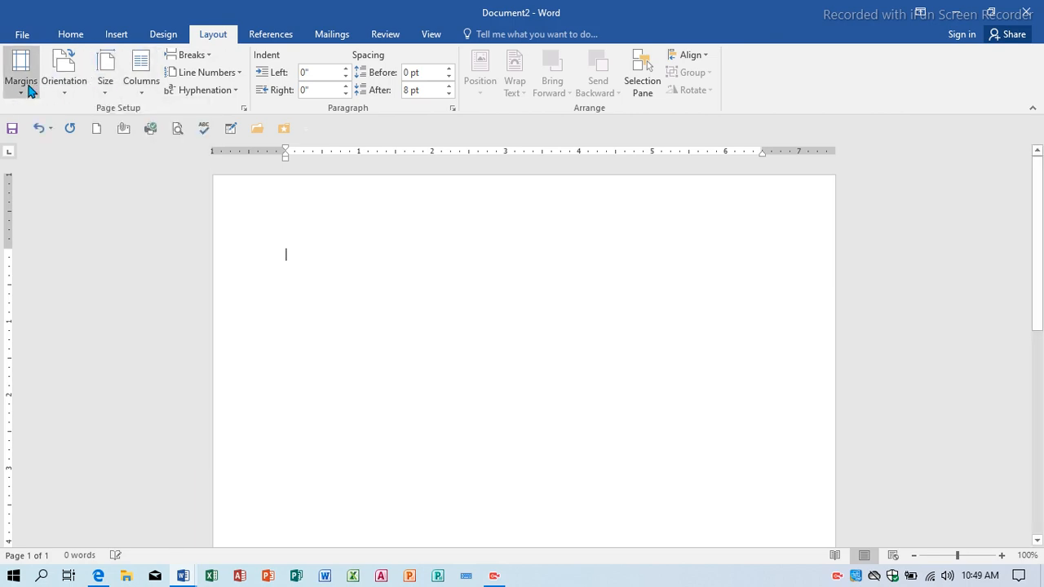
click(21, 73)
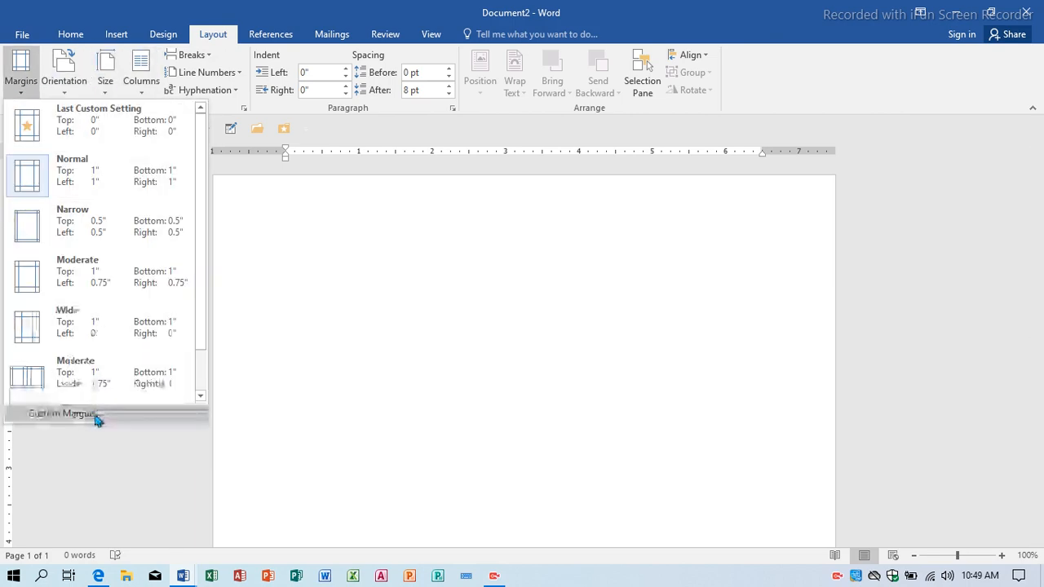
click(96, 416)
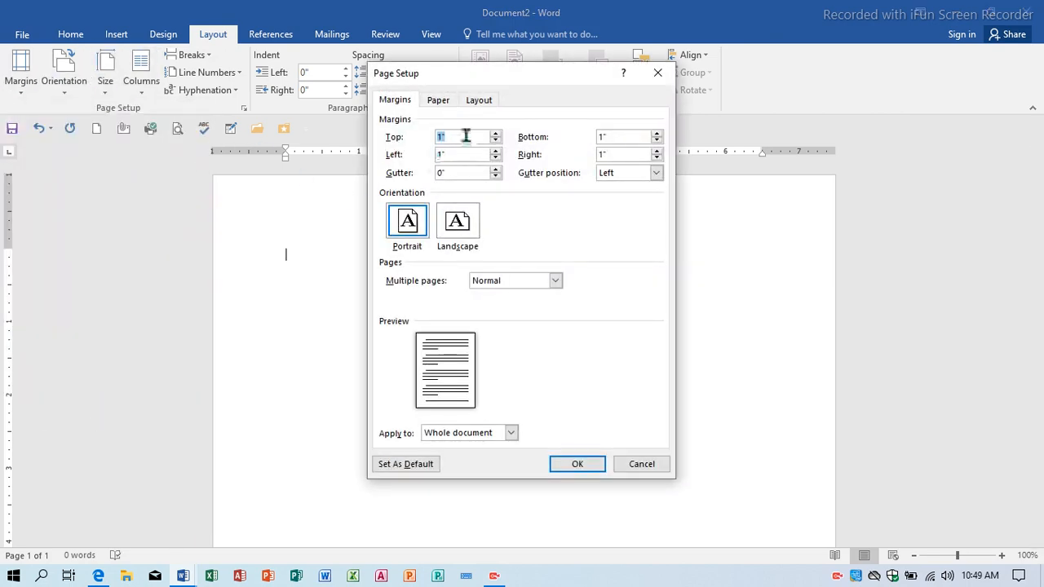
Set the top, left, bottom and right margins all to 0 and apply them.
text(0)
key(Tab)
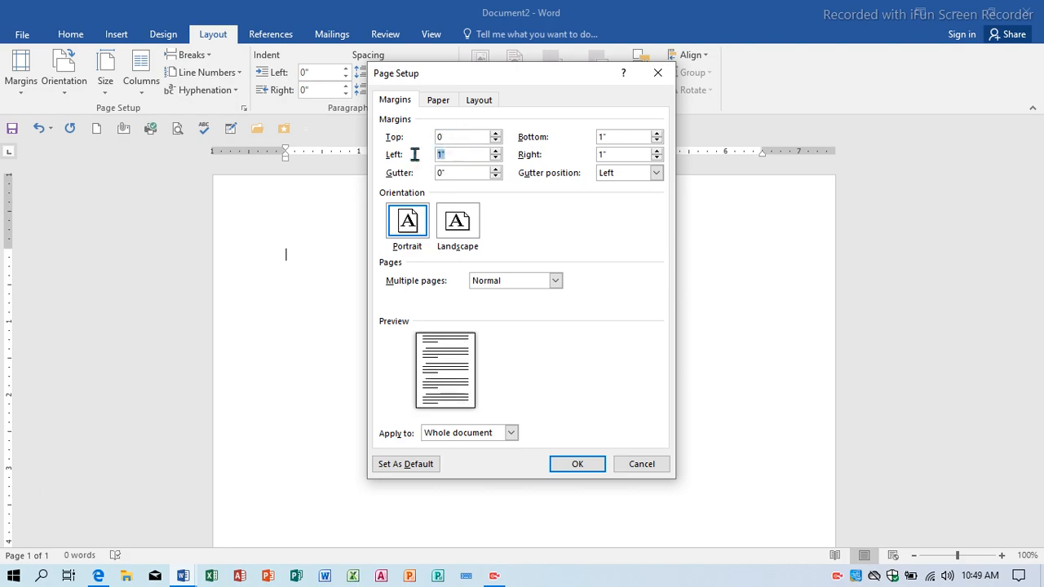
drag(630, 136, 515, 130)
text(0)
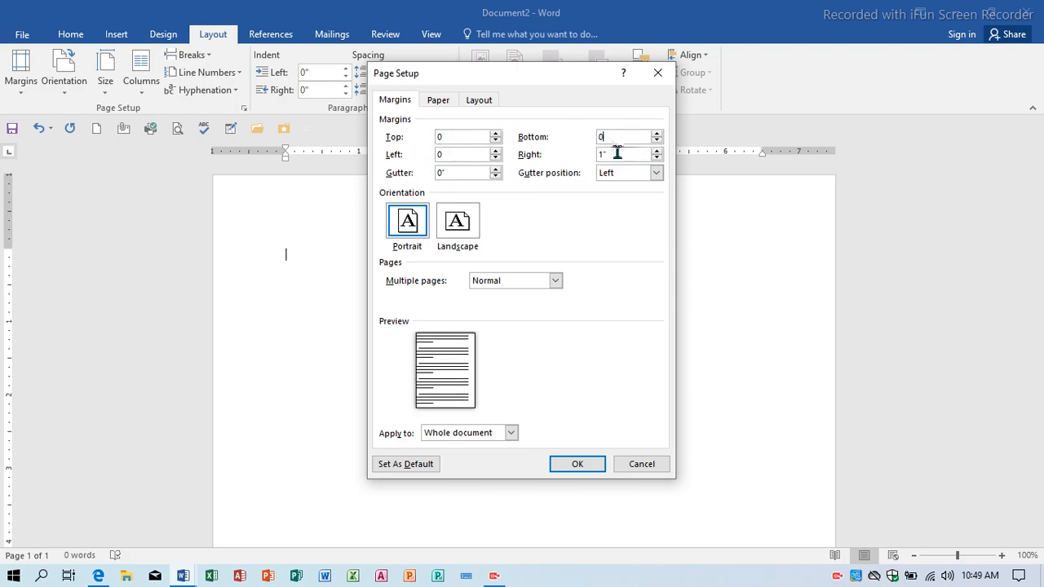
drag(618, 153, 530, 152)
text(0)
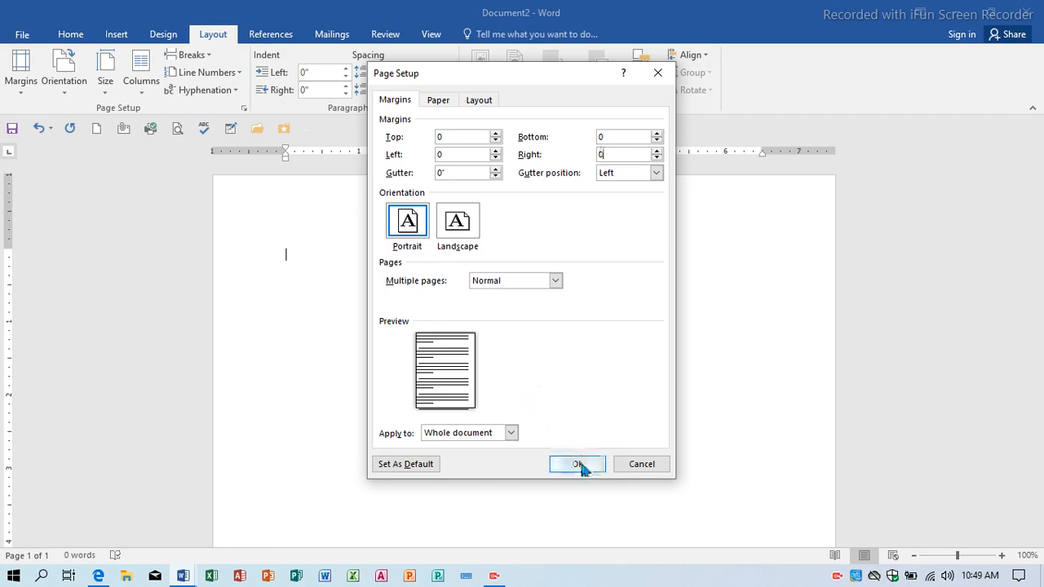
click(577, 462)
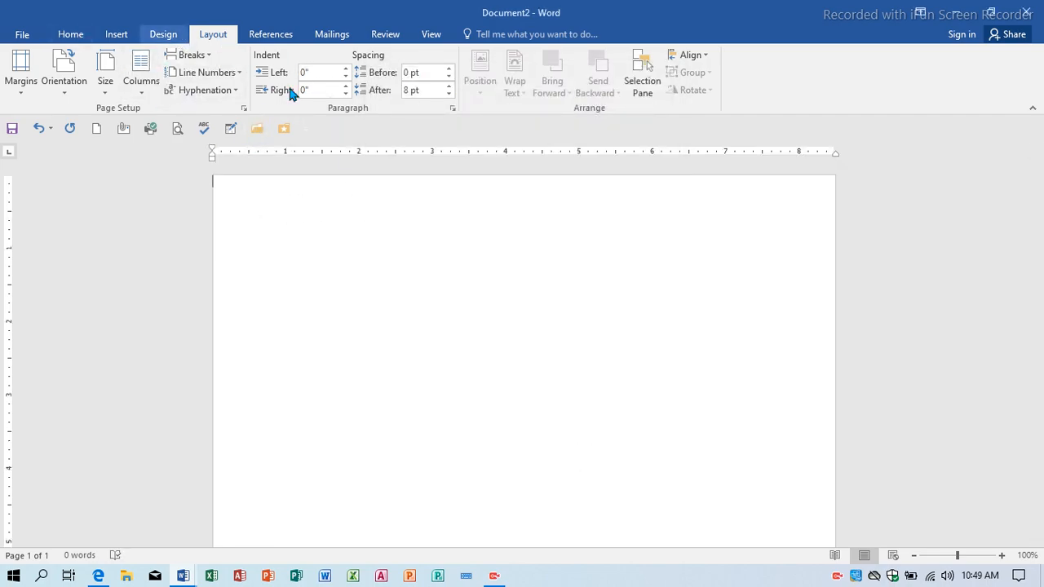
Draw a blue rounded rectangle down the left side of the page.
click(163, 34)
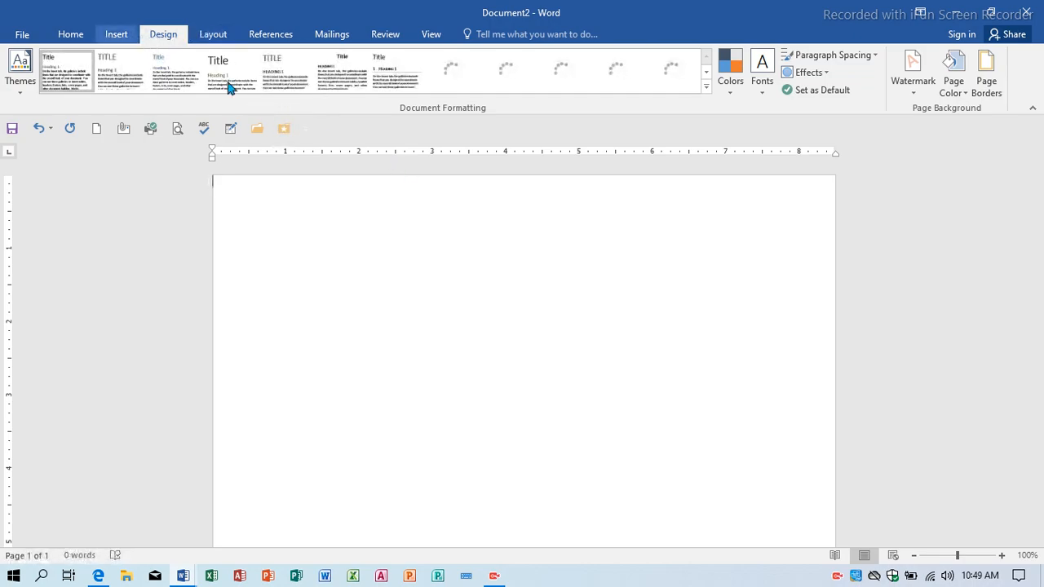
click(116, 33)
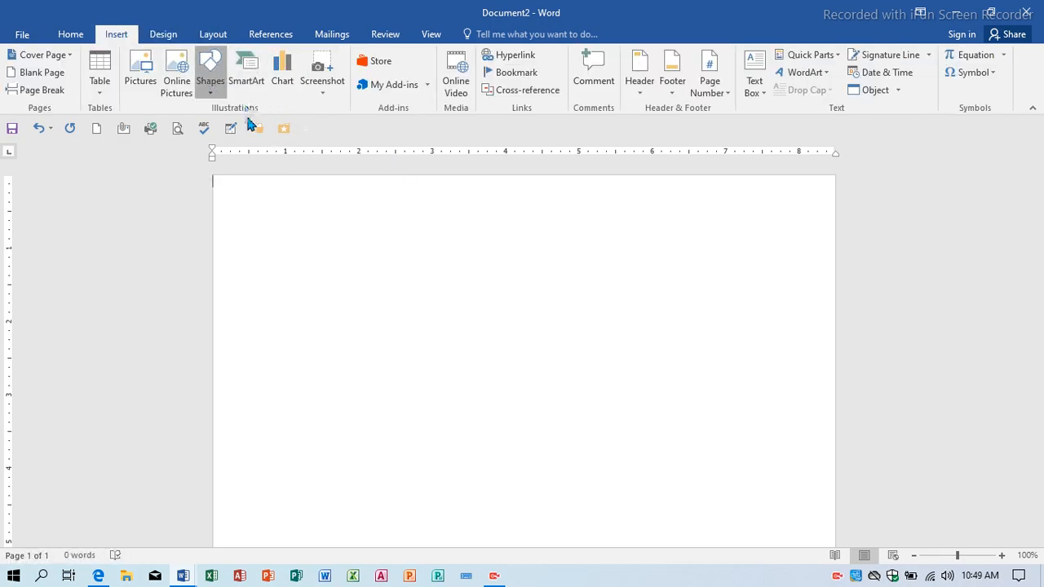
click(279, 125)
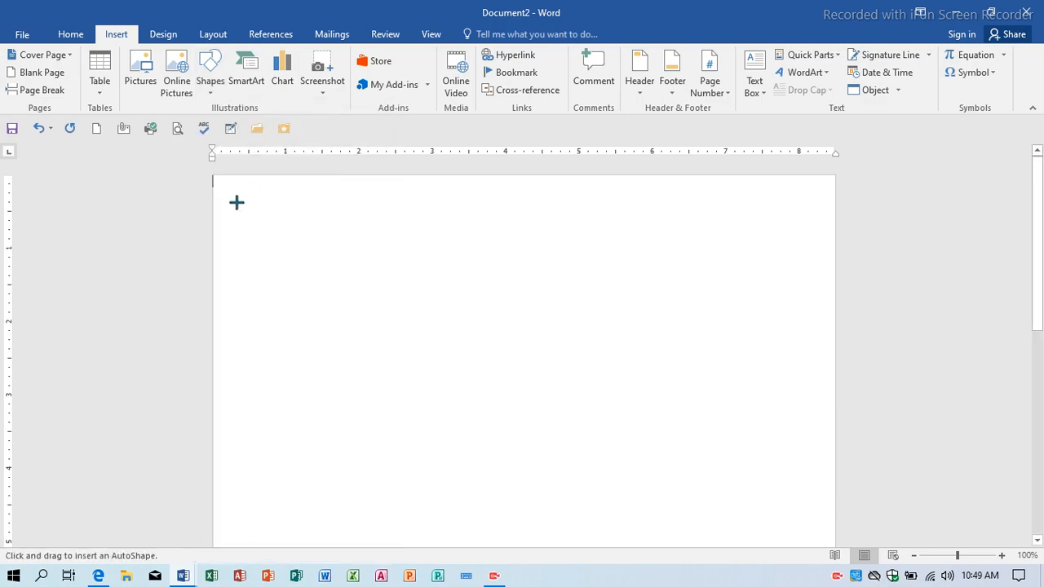
drag(225, 184, 390, 552)
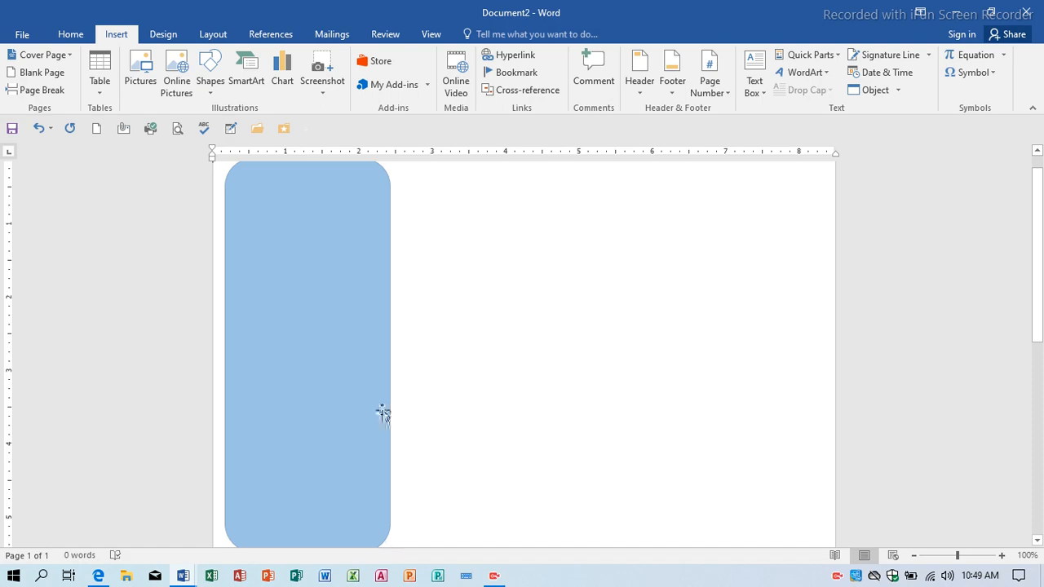
Stretch the rectangle to the page bottom and left edge, about 10.7" by 2.32".
drag(382, 414, 387, 391)
scroll(331, 252, down, 7)
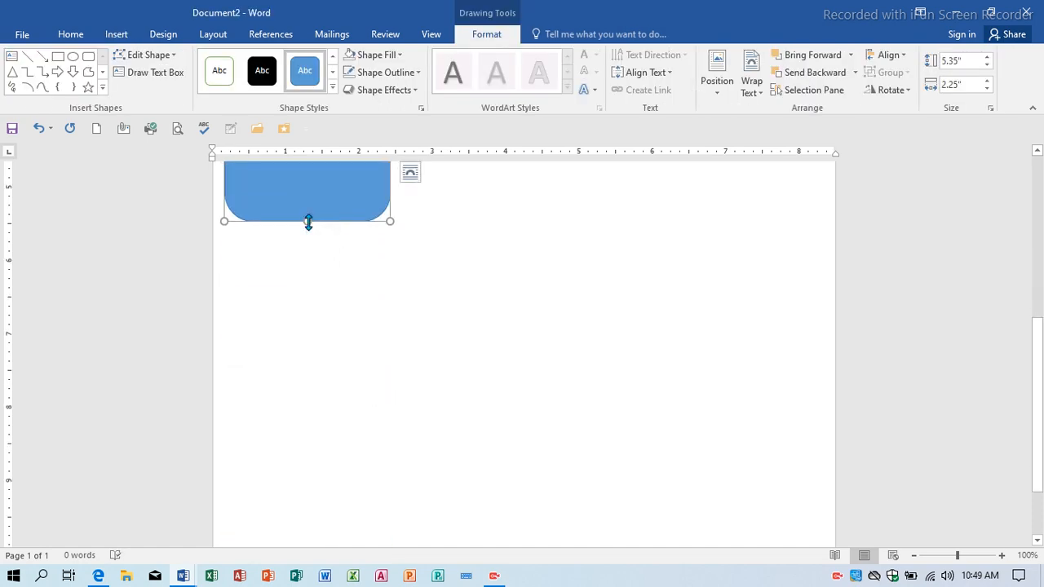
drag(308, 222, 319, 452)
scroll(321, 399, down, 2)
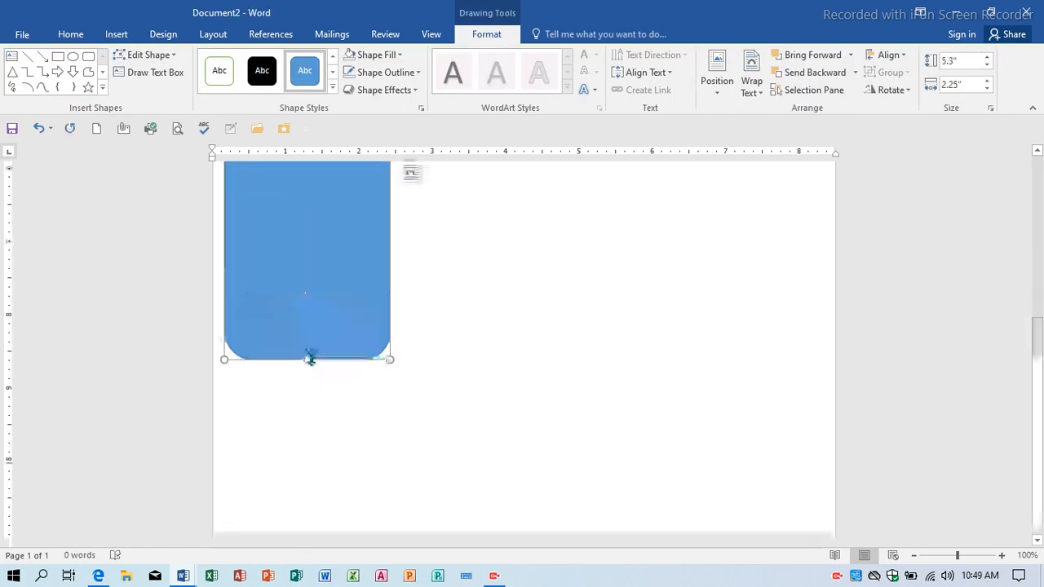
drag(310, 359, 311, 520)
scroll(249, 270, up, 3)
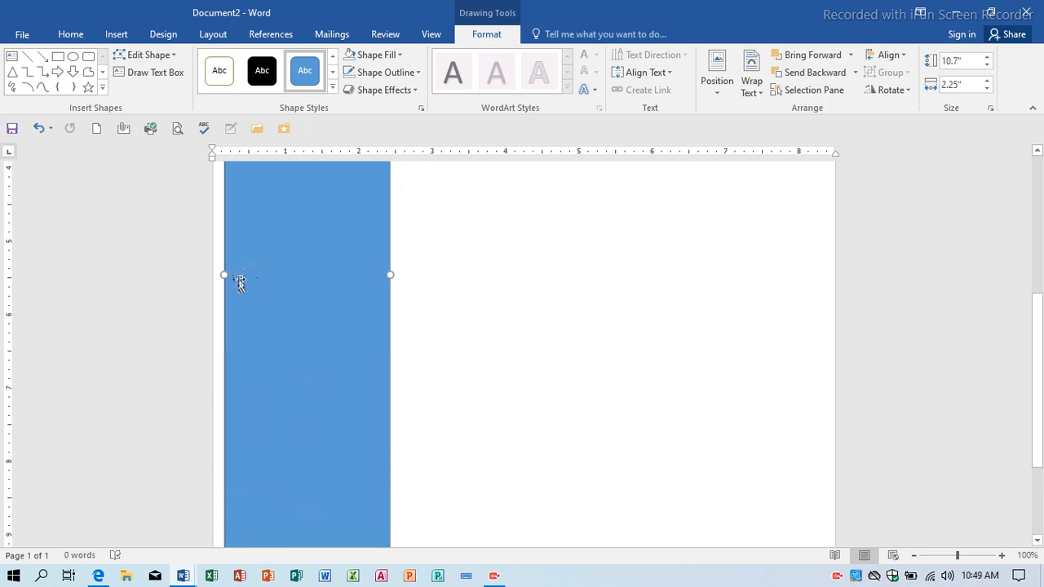
drag(226, 276, 219, 277)
scroll(273, 252, up, 5)
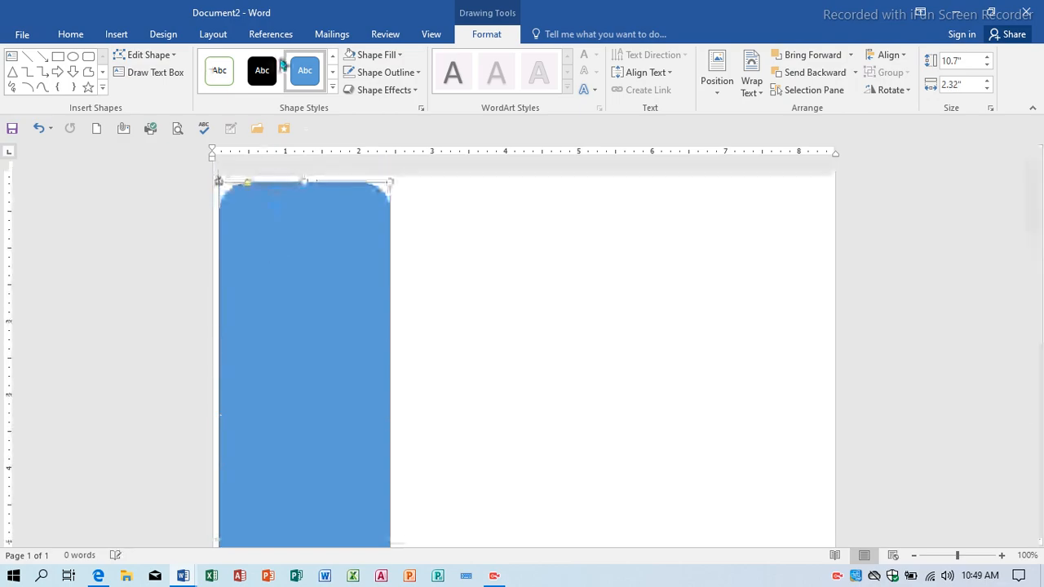
Remove the sidebar rectangle's outline and give it a white fill.
click(403, 74)
click(389, 208)
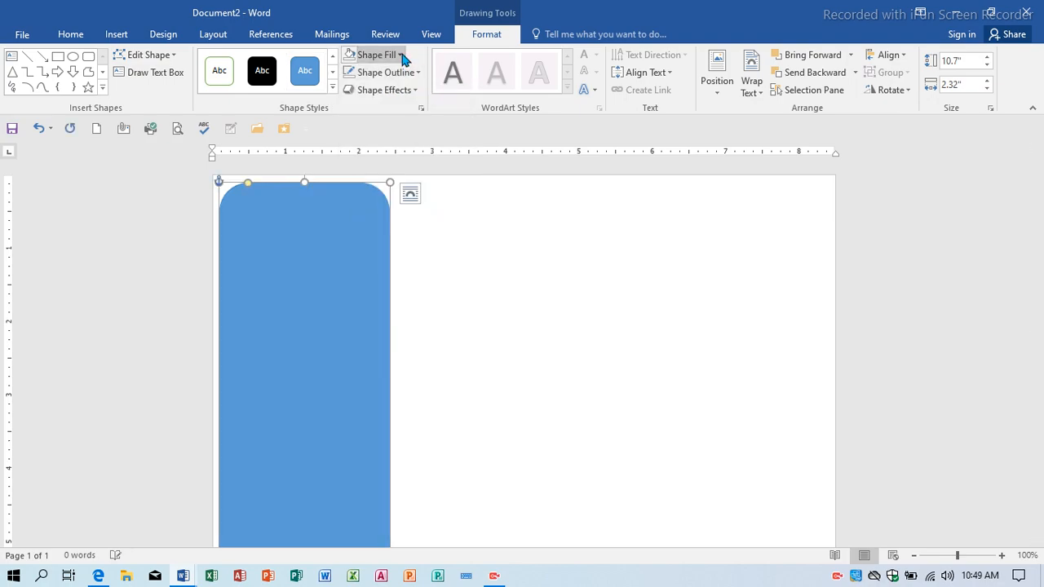
click(398, 56)
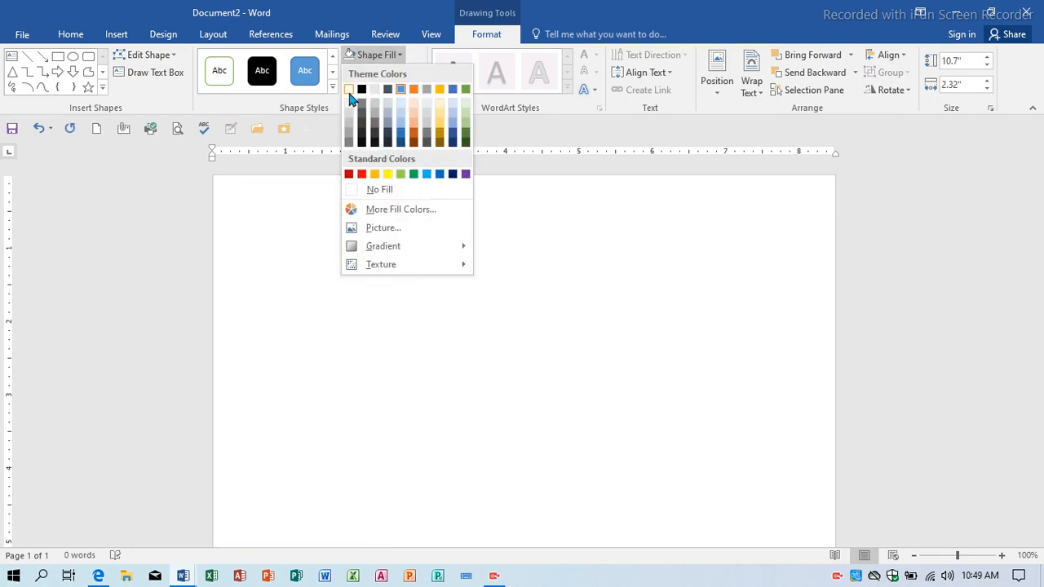
click(351, 93)
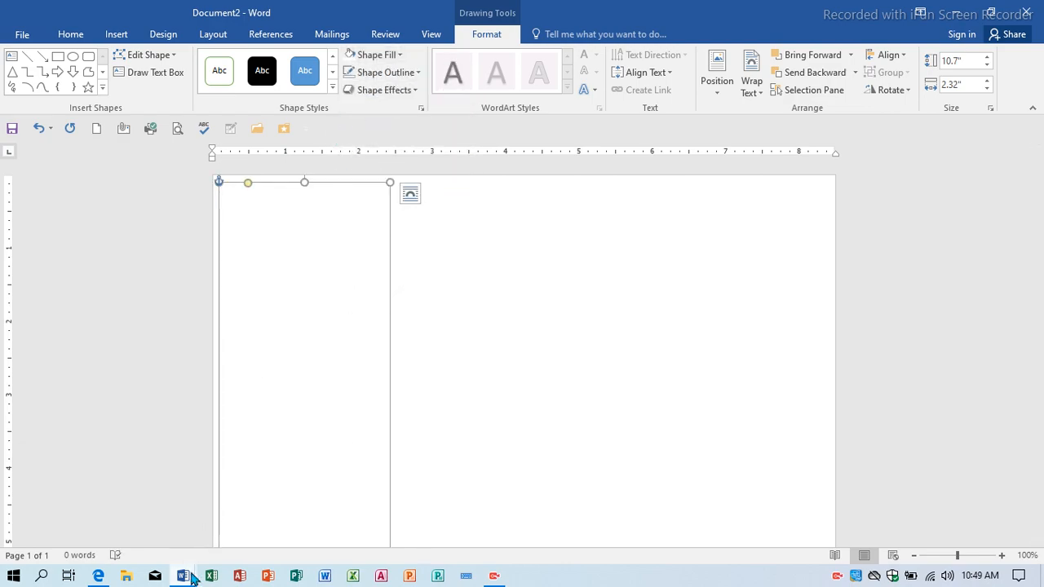
mouse_move(182, 576)
click(139, 520)
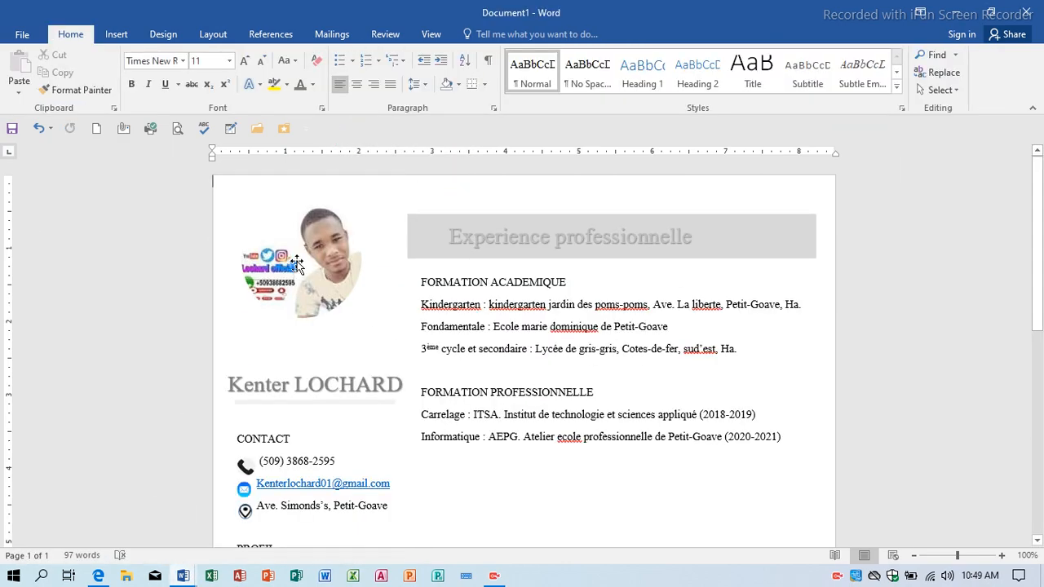
click(343, 256)
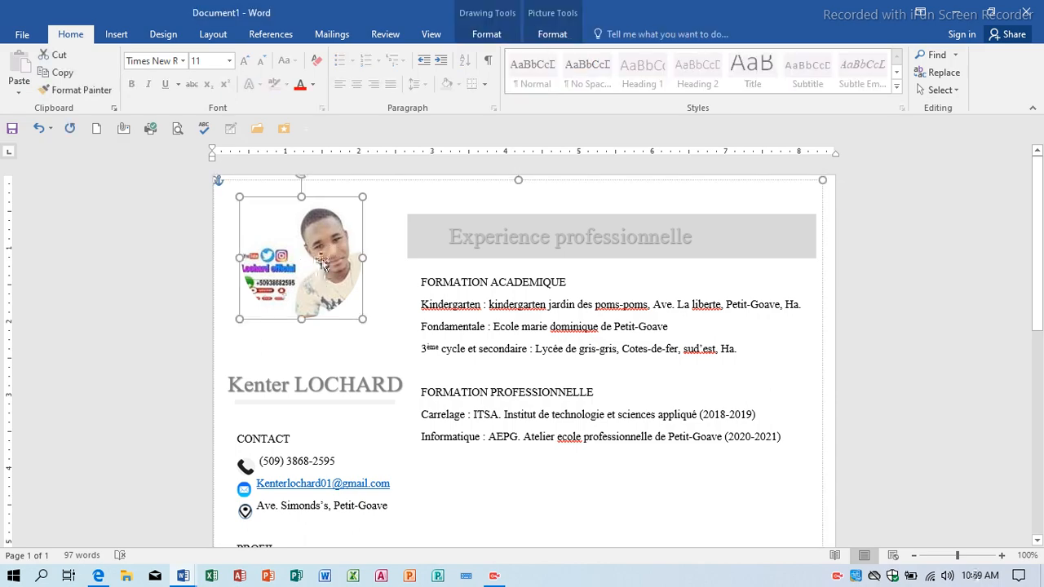
mouse_move(183, 573)
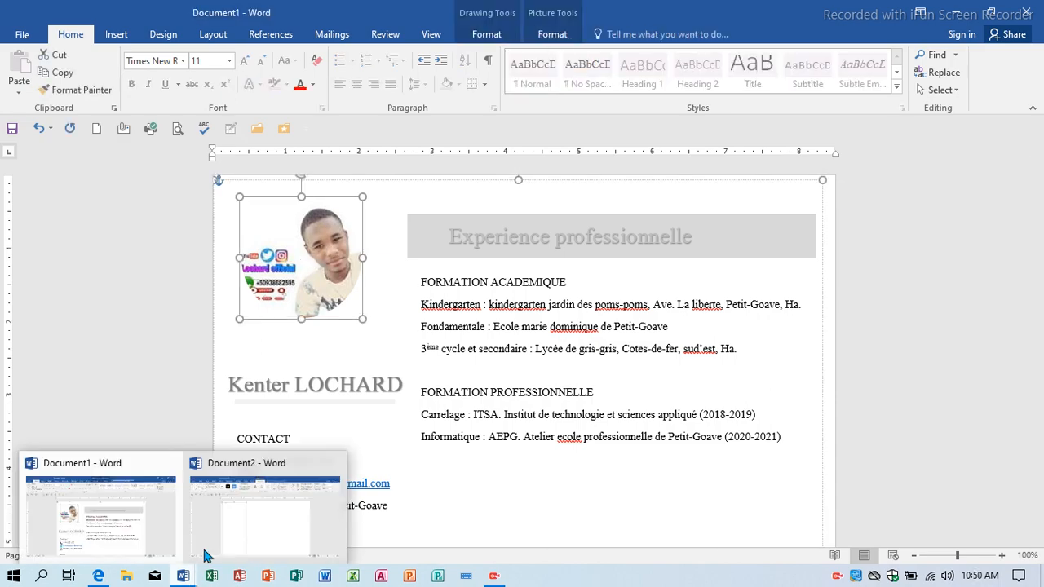
click(236, 523)
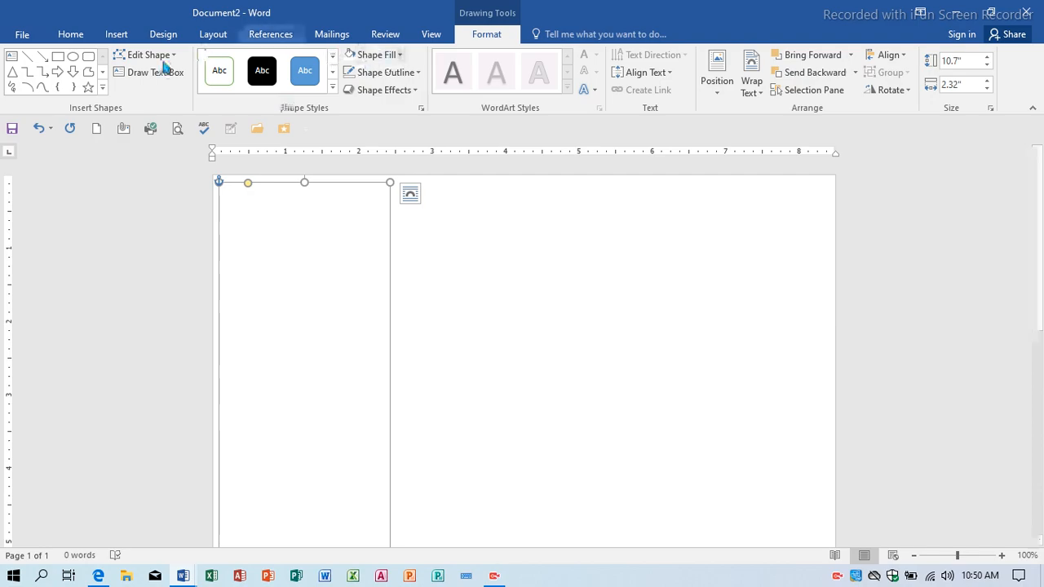
Draw a roughly 1.58" by 1.5" circle near the top of the sidebar.
click(116, 33)
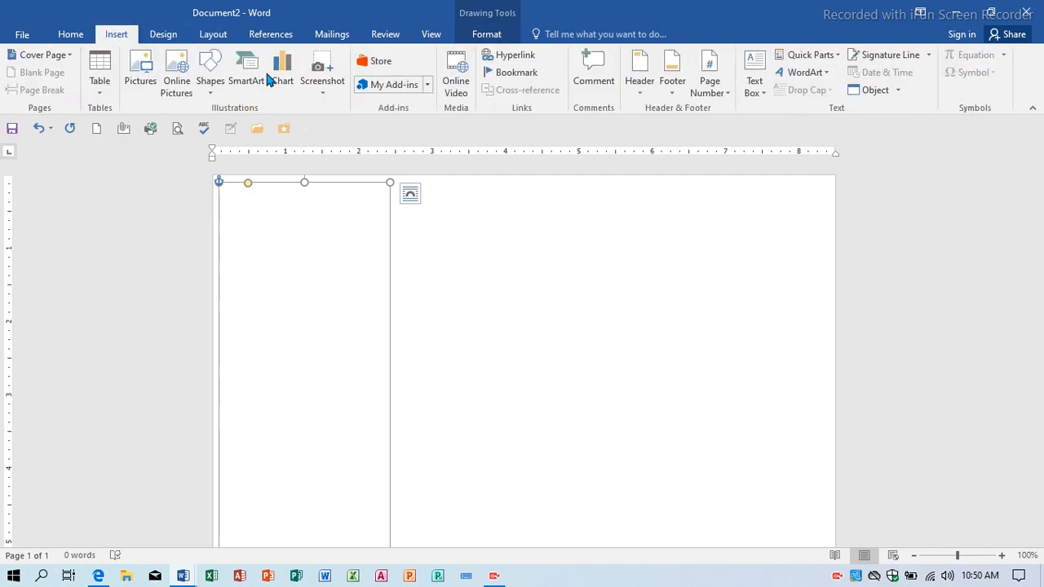
click(209, 82)
click(238, 124)
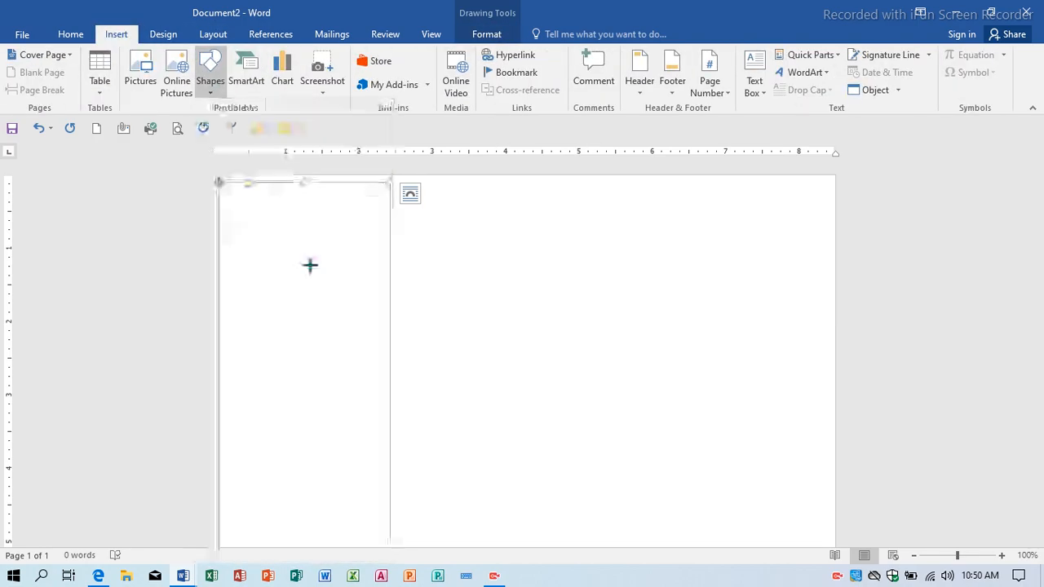
drag(253, 198, 363, 314)
drag(329, 266, 322, 261)
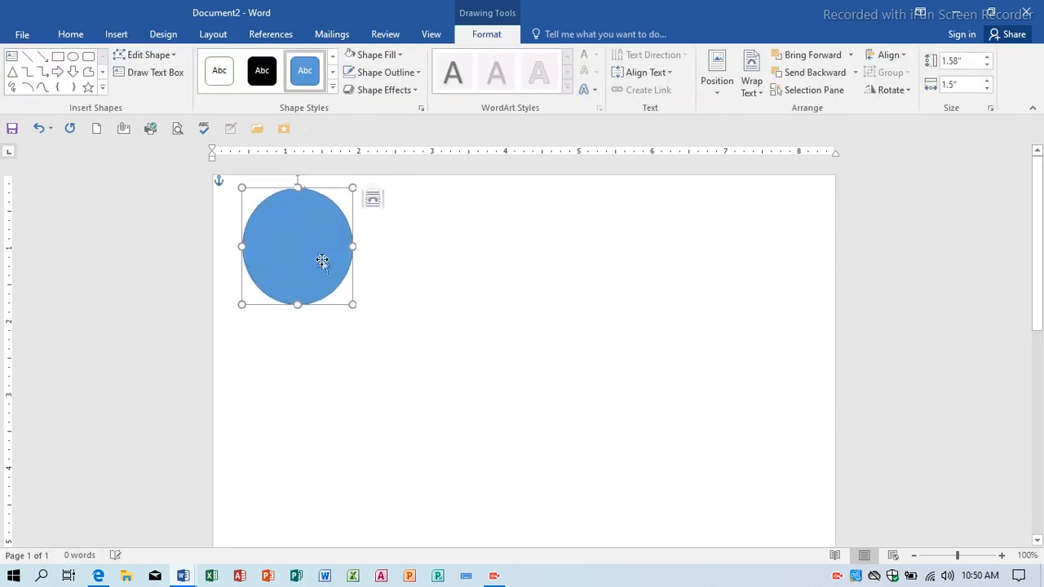
Remove the circle's outline and fill it with the 'images' picture file.
click(390, 73)
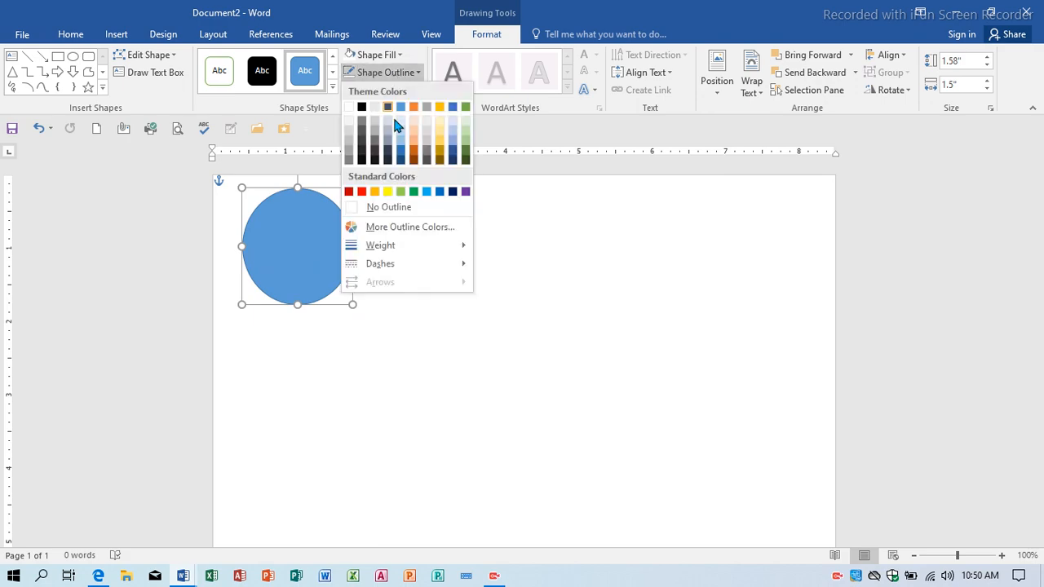
click(390, 209)
click(386, 55)
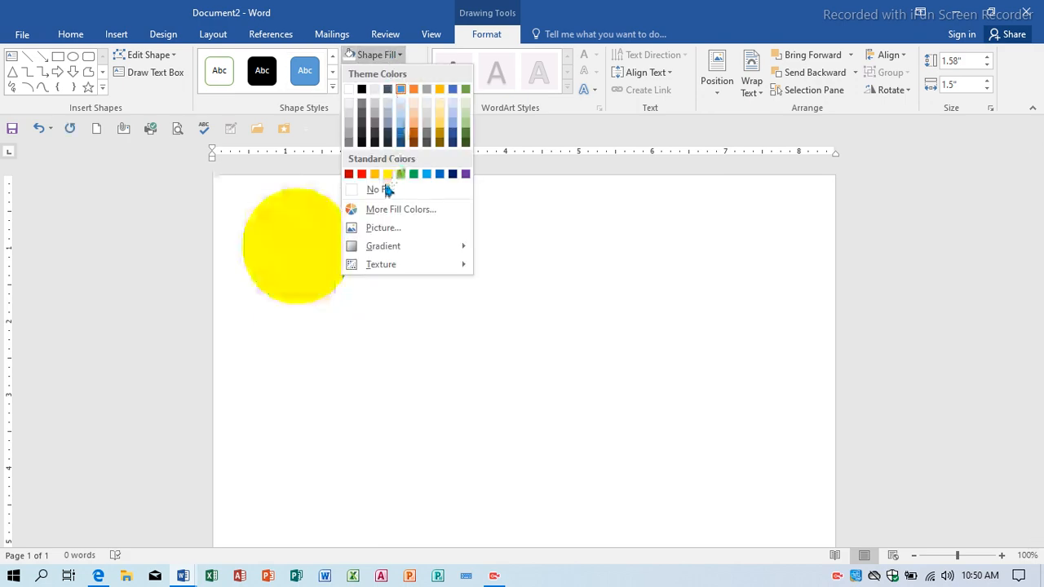
click(384, 227)
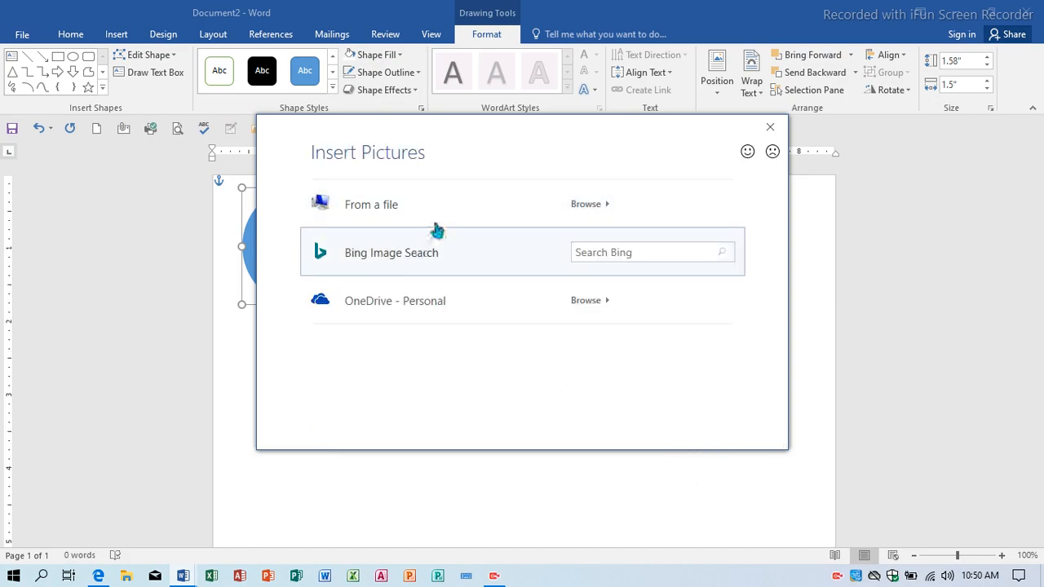
click(583, 206)
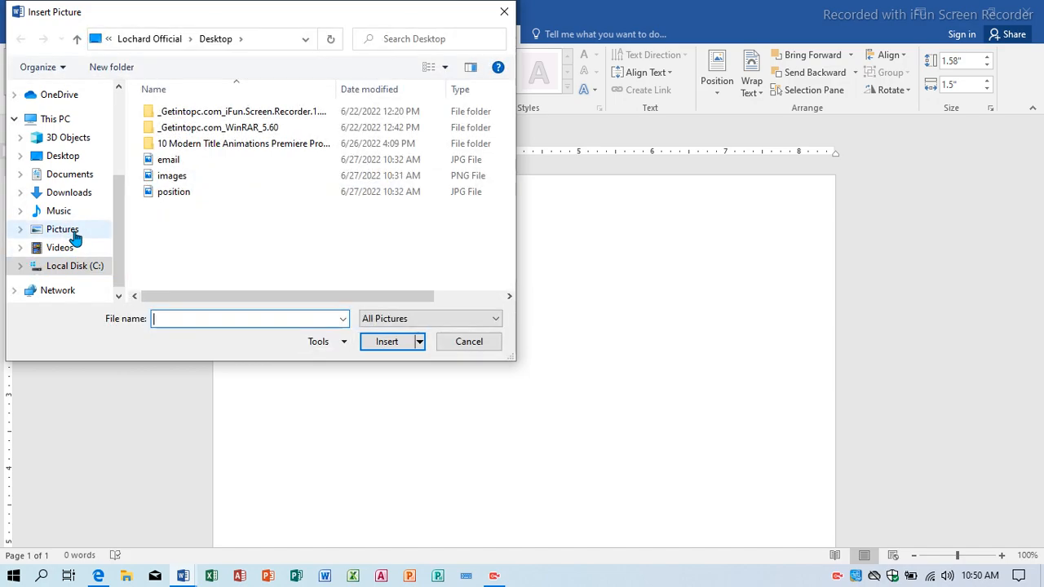
click(62, 229)
click(367, 127)
click(389, 343)
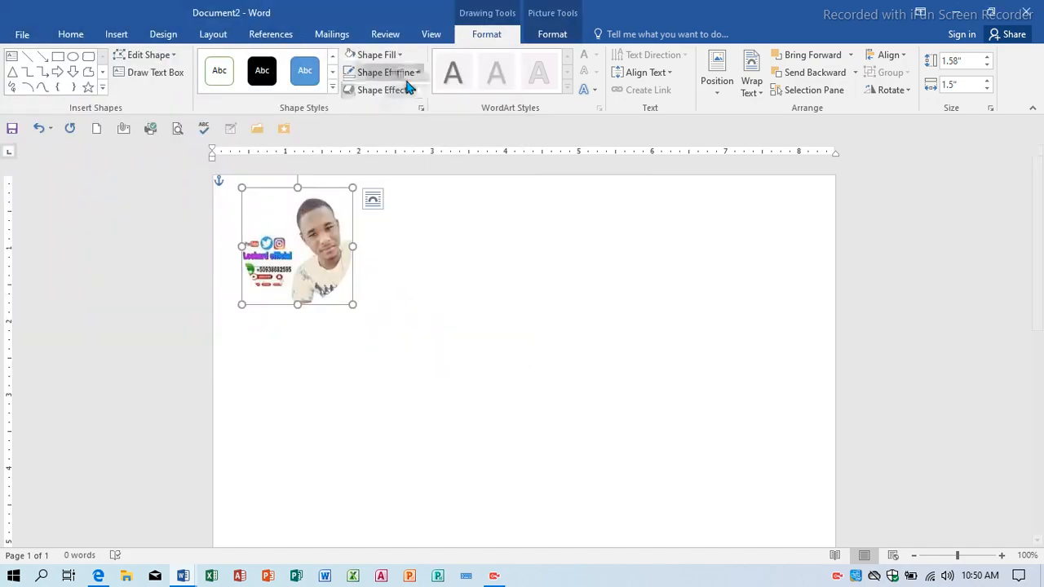
Give the photo circle a 3 pt white outline.
click(408, 73)
mouse_move(453, 245)
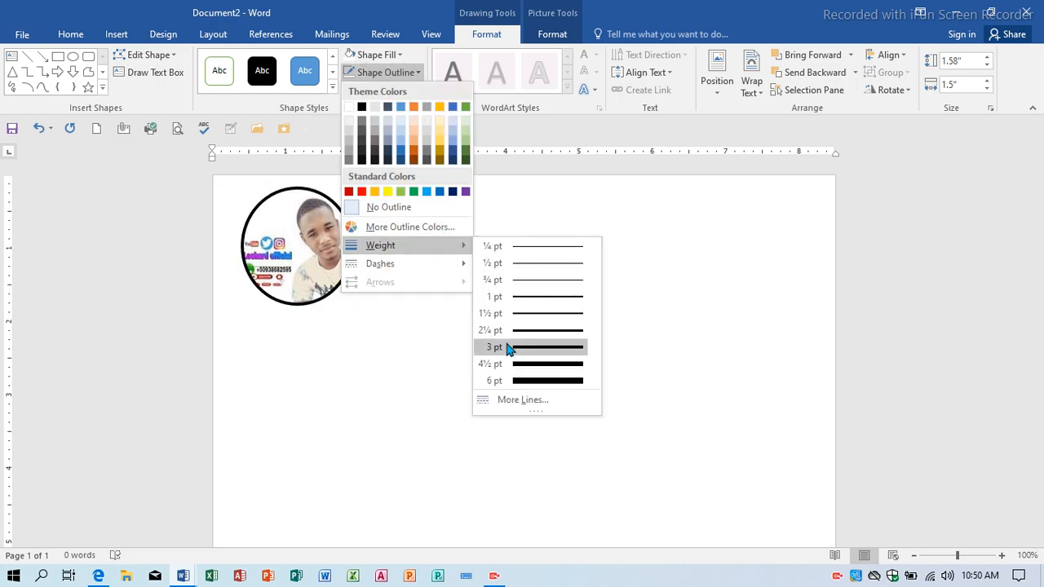
click(507, 348)
click(378, 55)
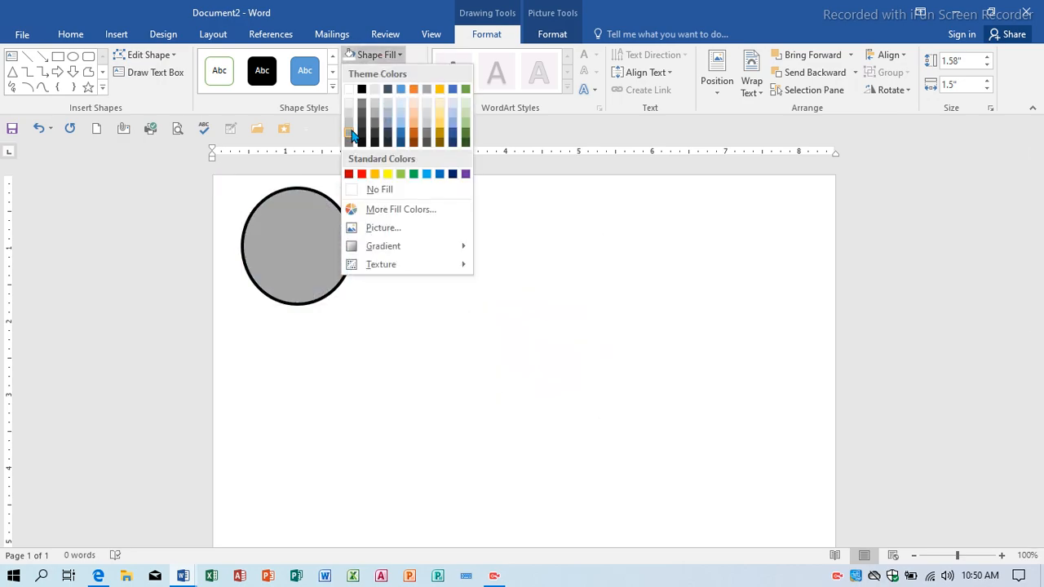
click(418, 23)
click(385, 72)
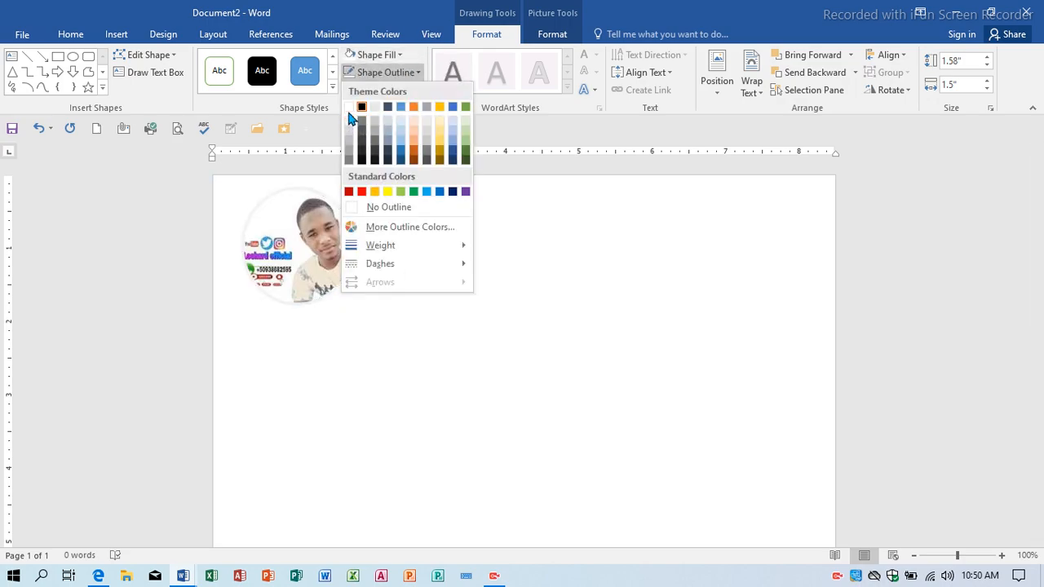
click(350, 121)
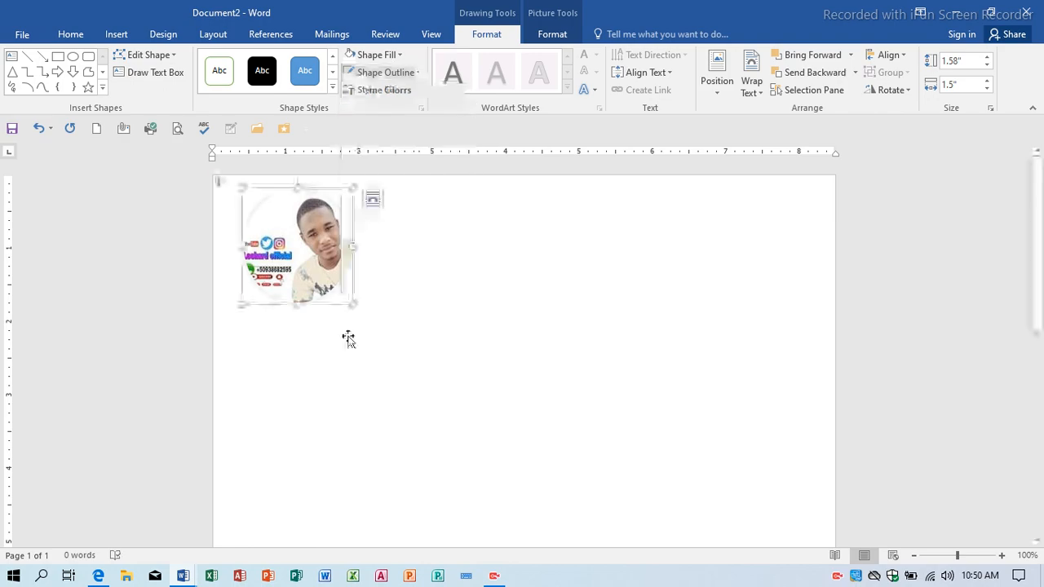
Outline the tall sidebar rectangle in black and bring up the Document1 résumé.
click(330, 346)
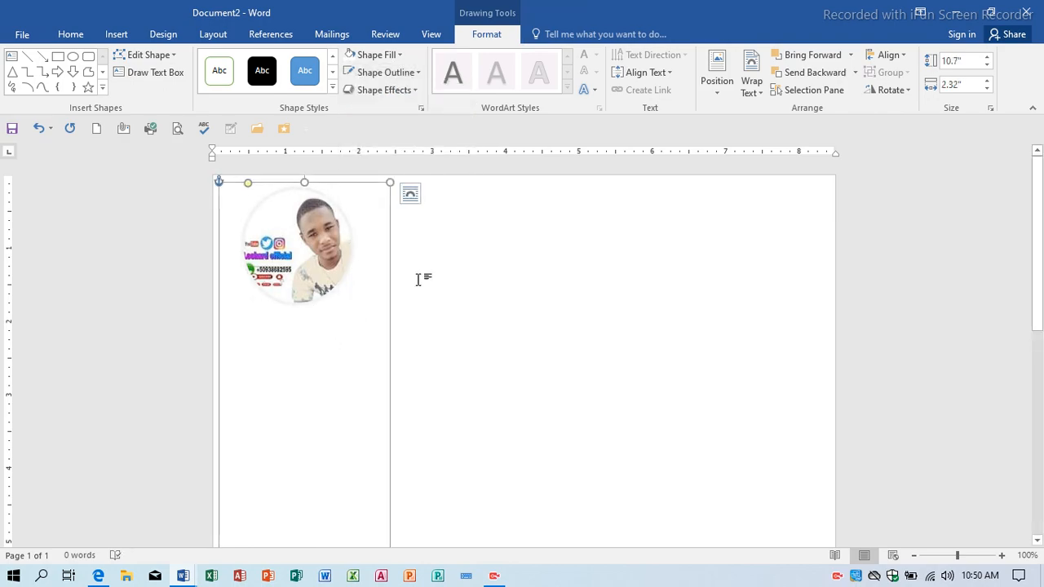
click(371, 73)
click(363, 107)
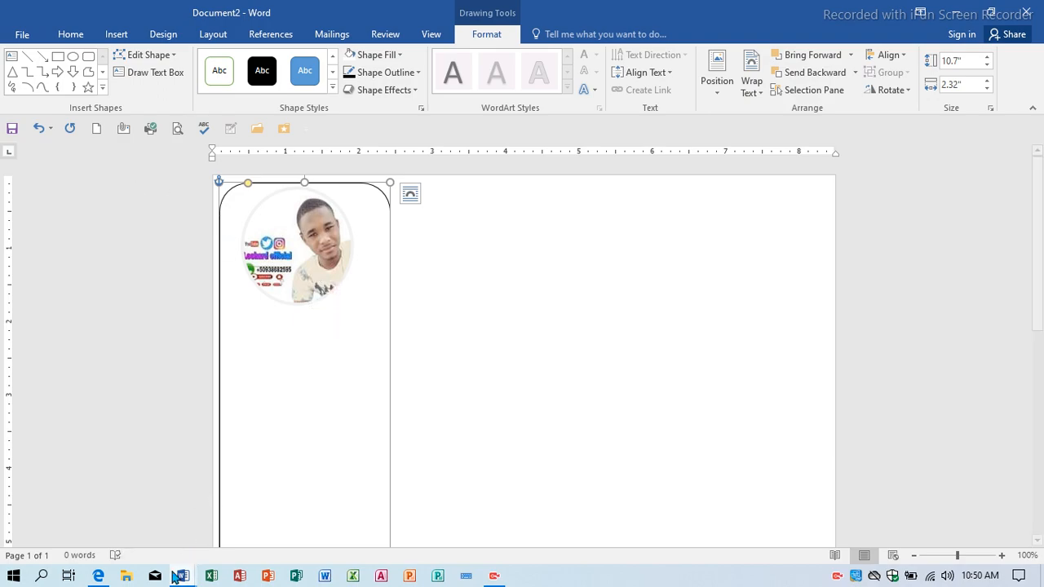
mouse_move(178, 576)
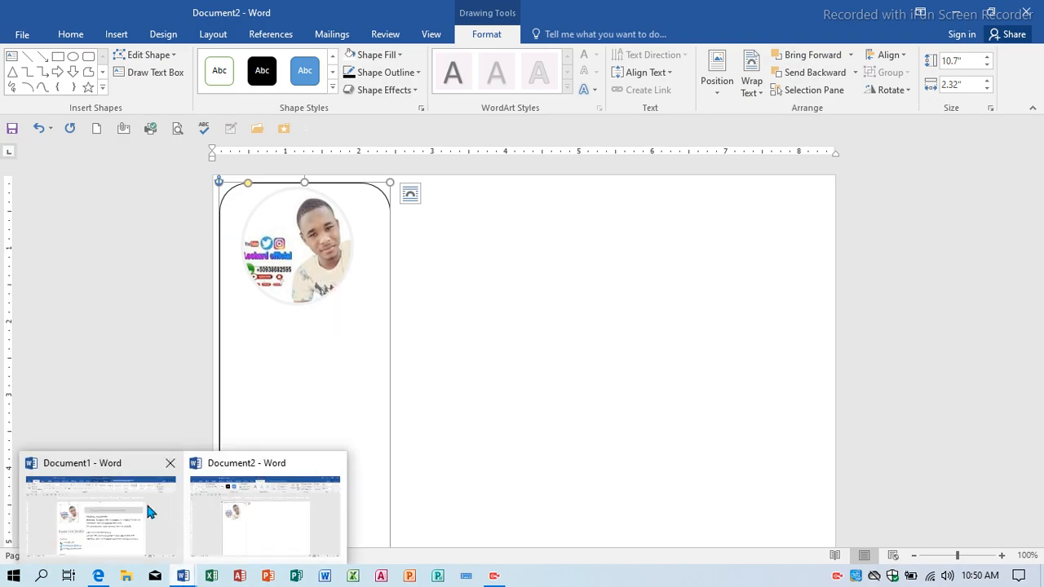
click(147, 504)
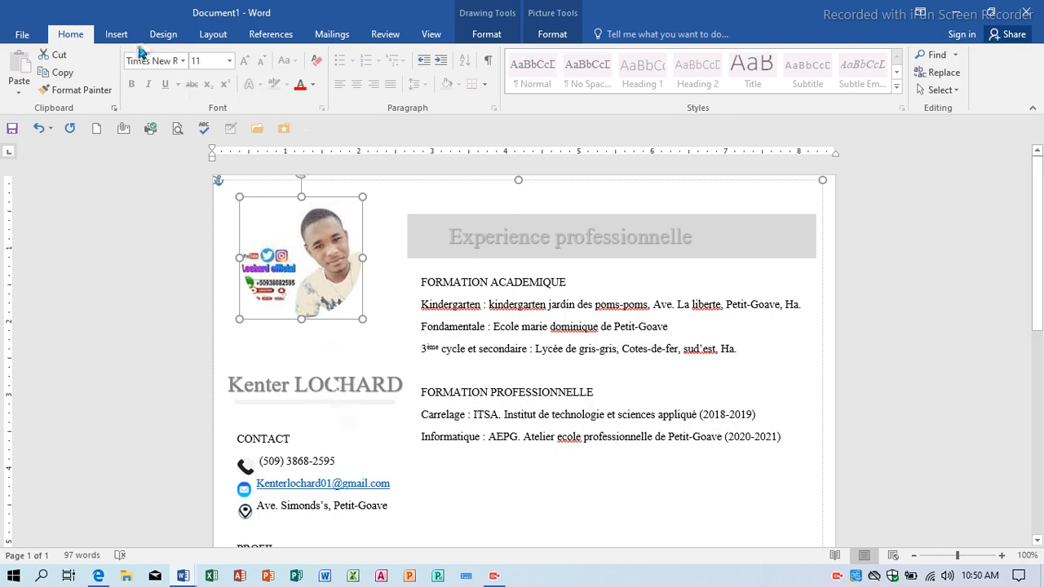
Back in Document2, insert WordArt containing the person's name.
mouse_move(189, 574)
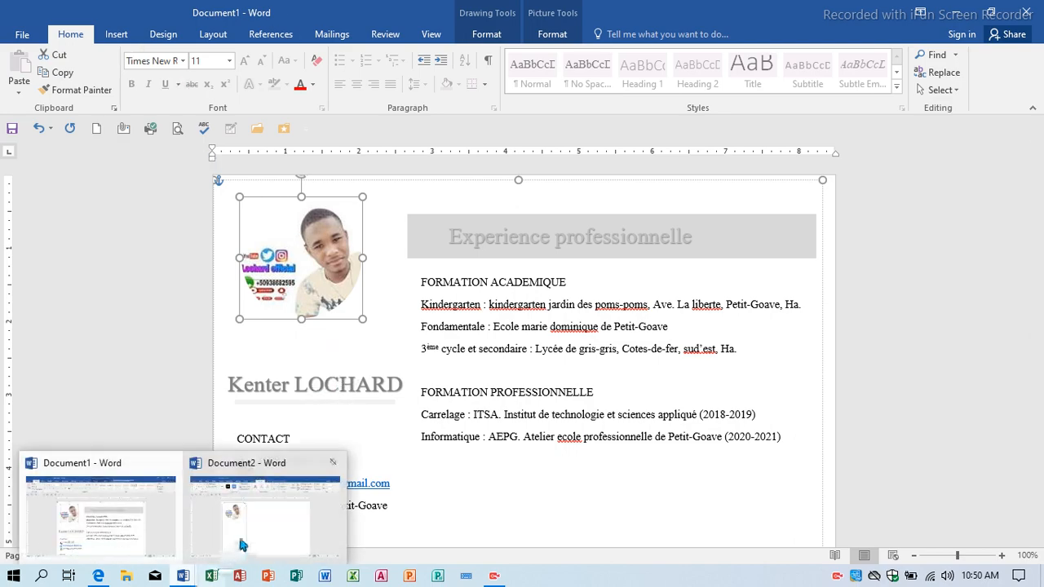
click(241, 545)
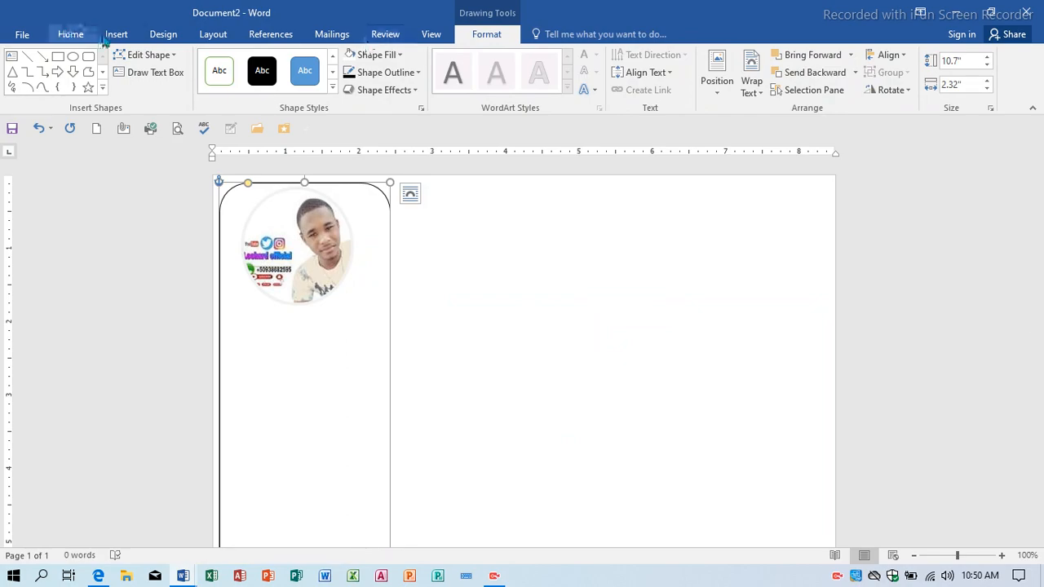
click(113, 36)
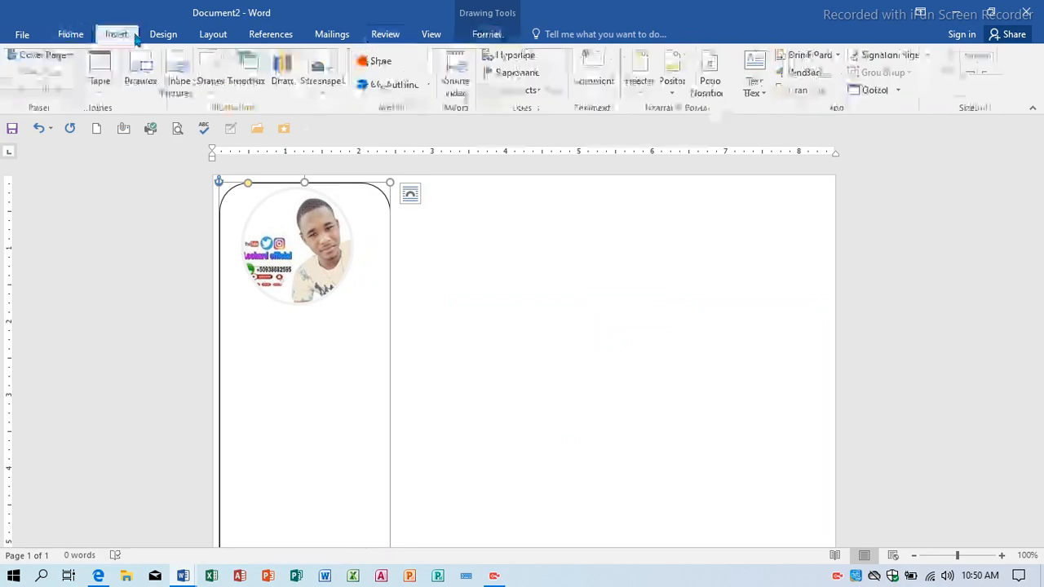
click(793, 79)
click(794, 105)
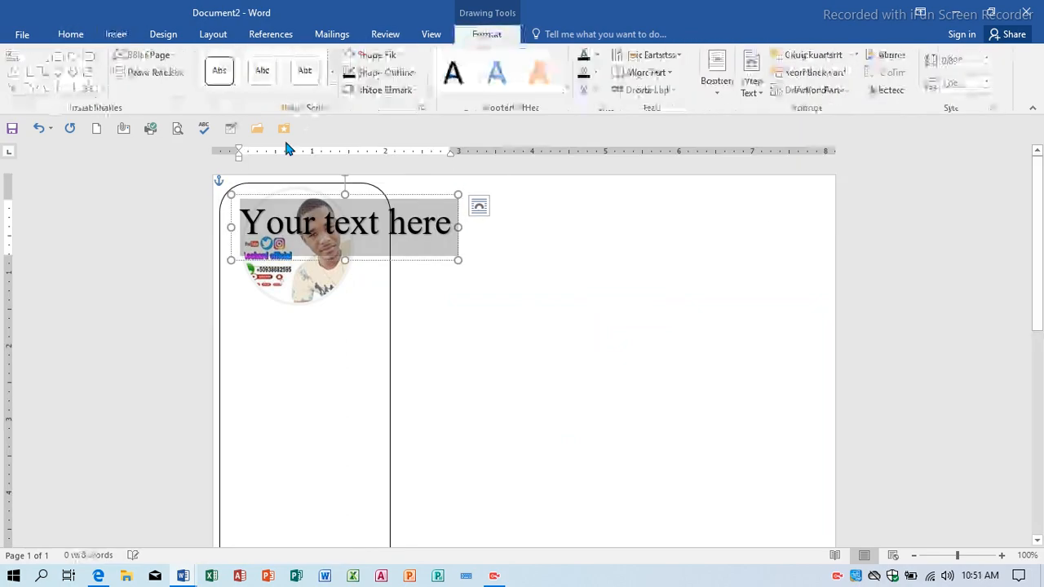
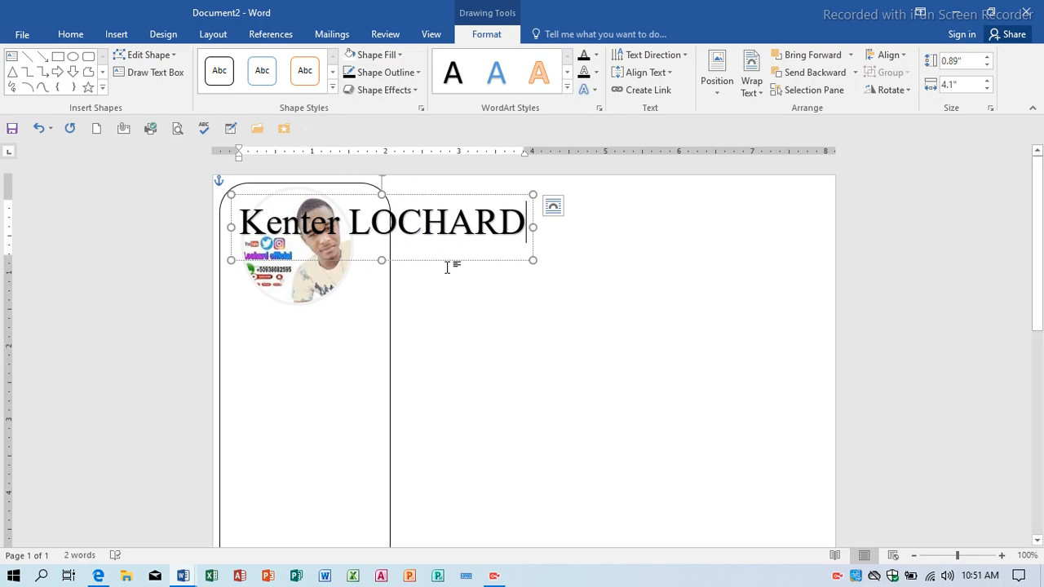
click(453, 259)
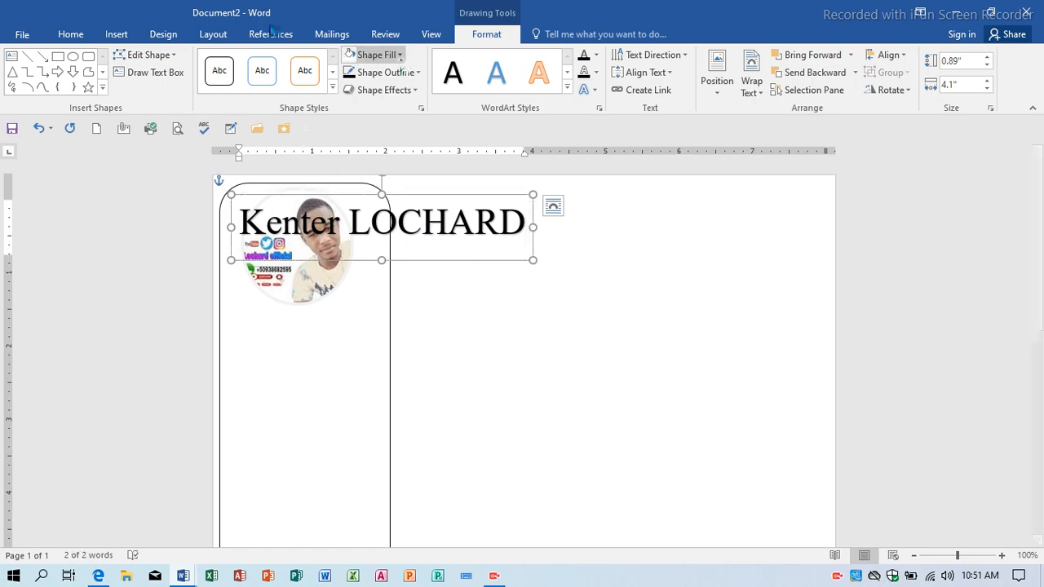
Colour the name light grey, reduce it to 20 pt and move it below the photo.
click(71, 35)
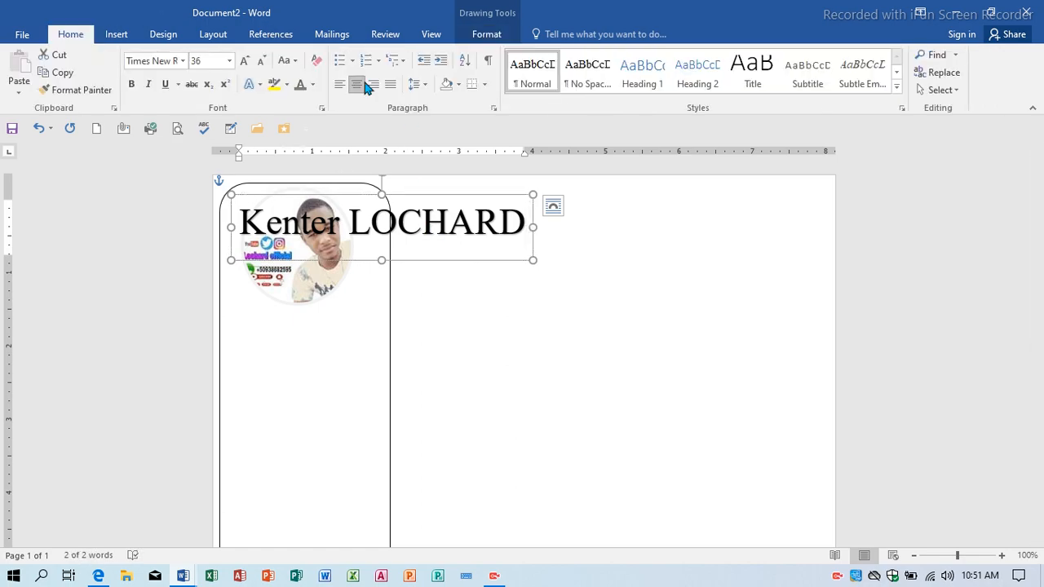
click(314, 86)
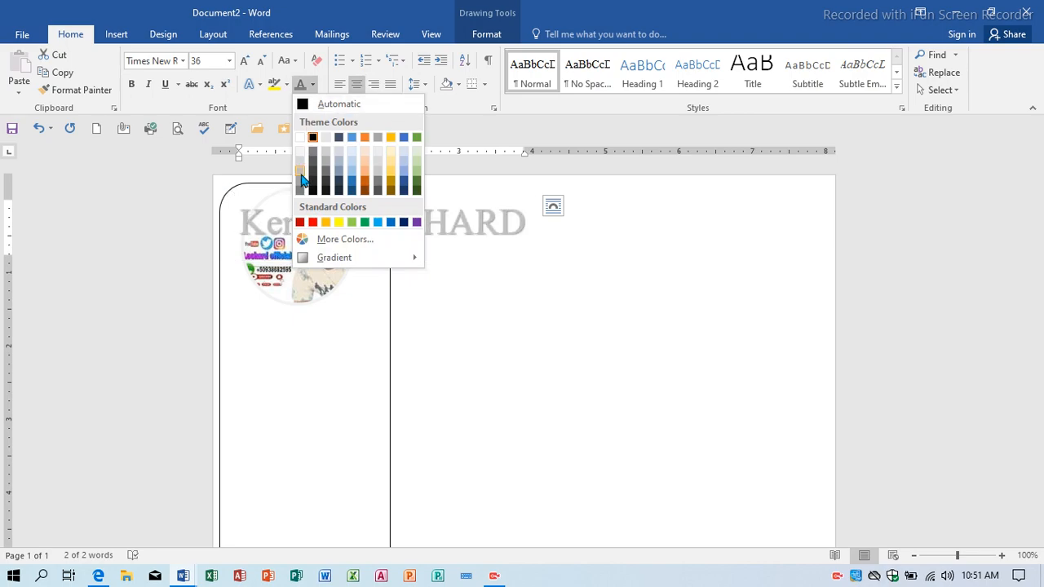
click(300, 184)
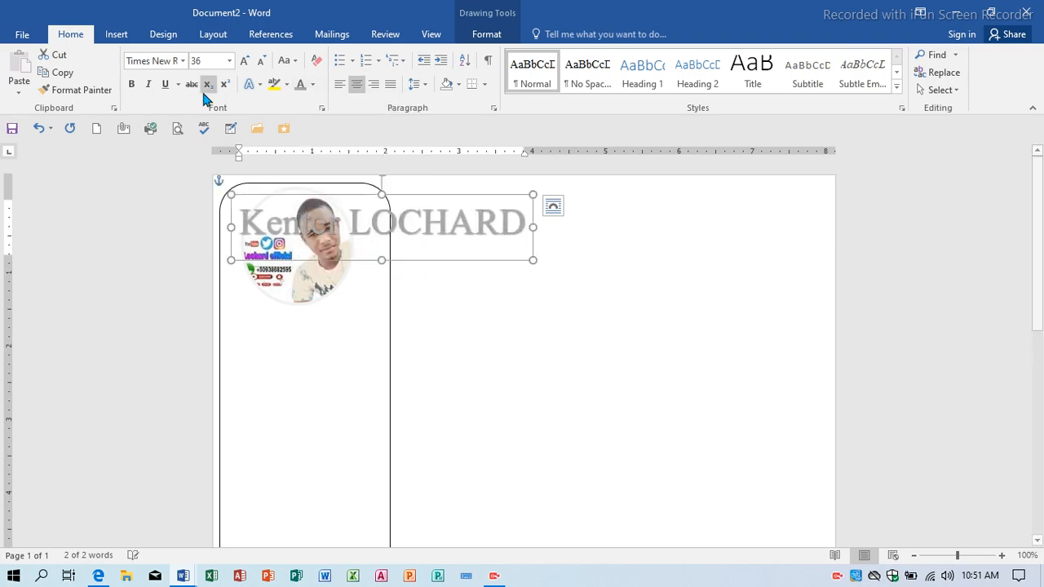
click(266, 66)
click(266, 66)
click(266, 66)
click(266, 66)
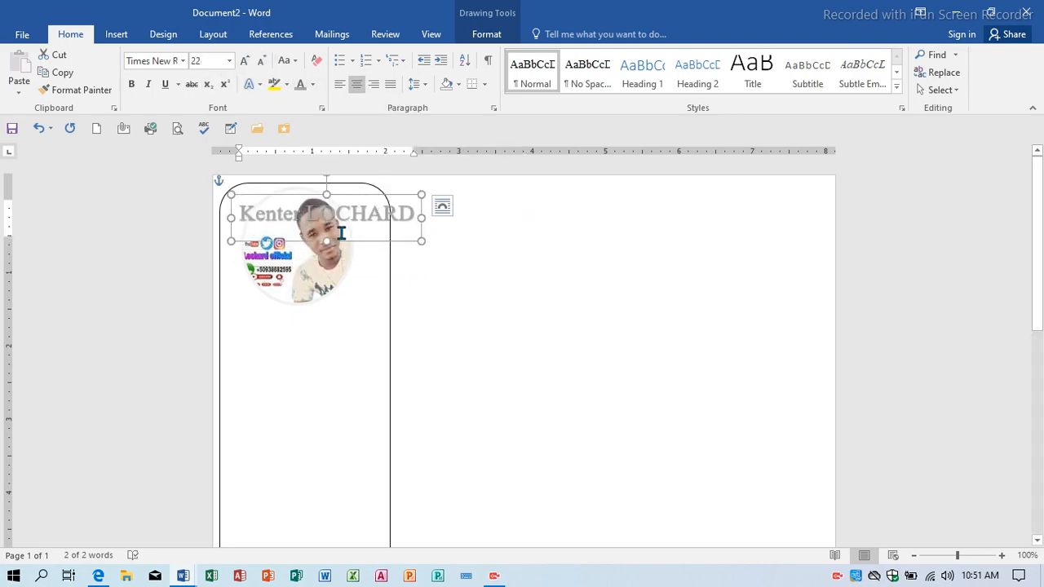
drag(356, 243, 324, 356)
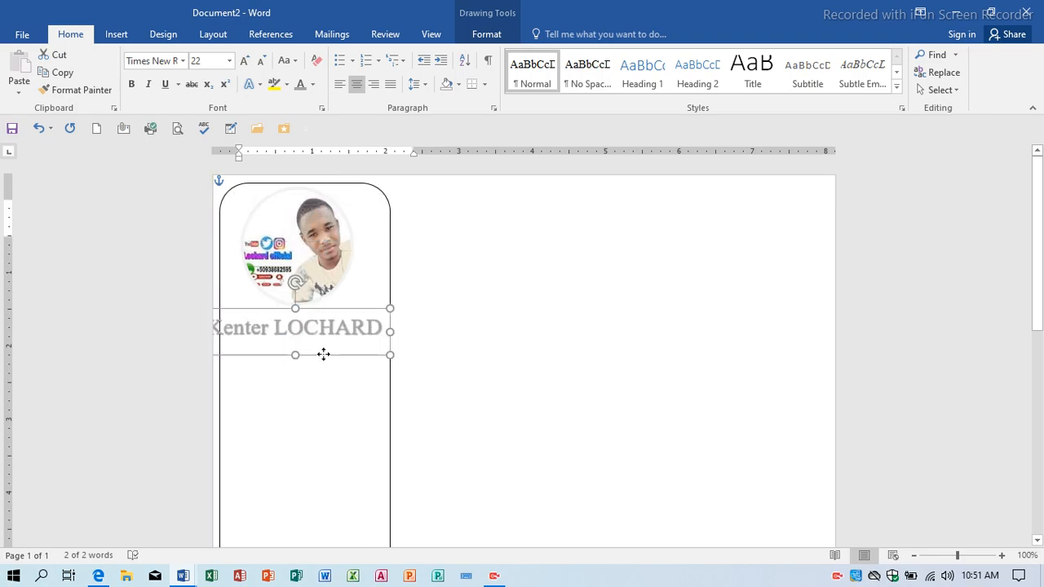
click(261, 64)
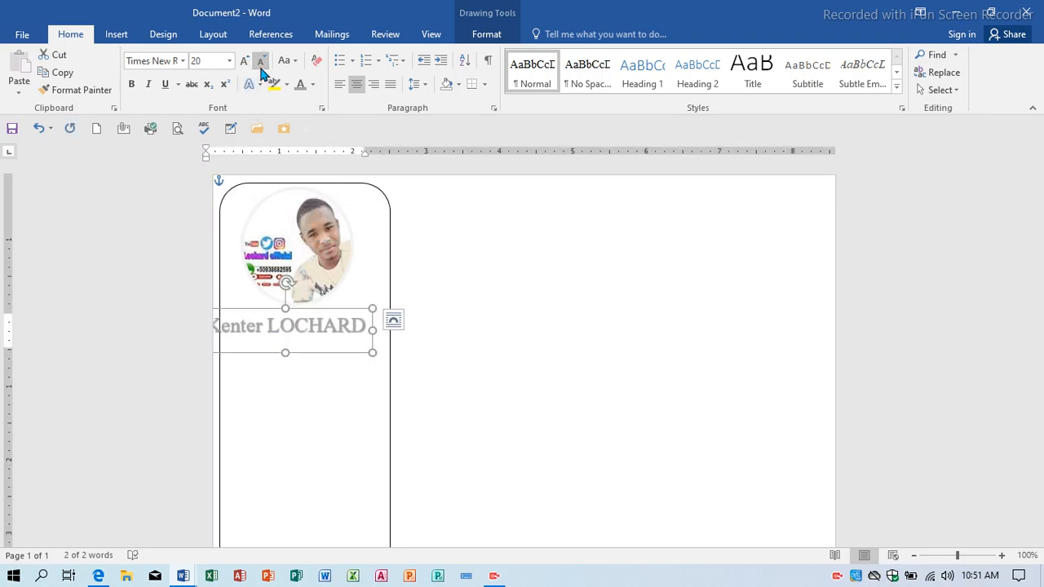
Fine-tune the name box position so it sits centred under the photo.
key(Right)
key(Right)
key(Right)
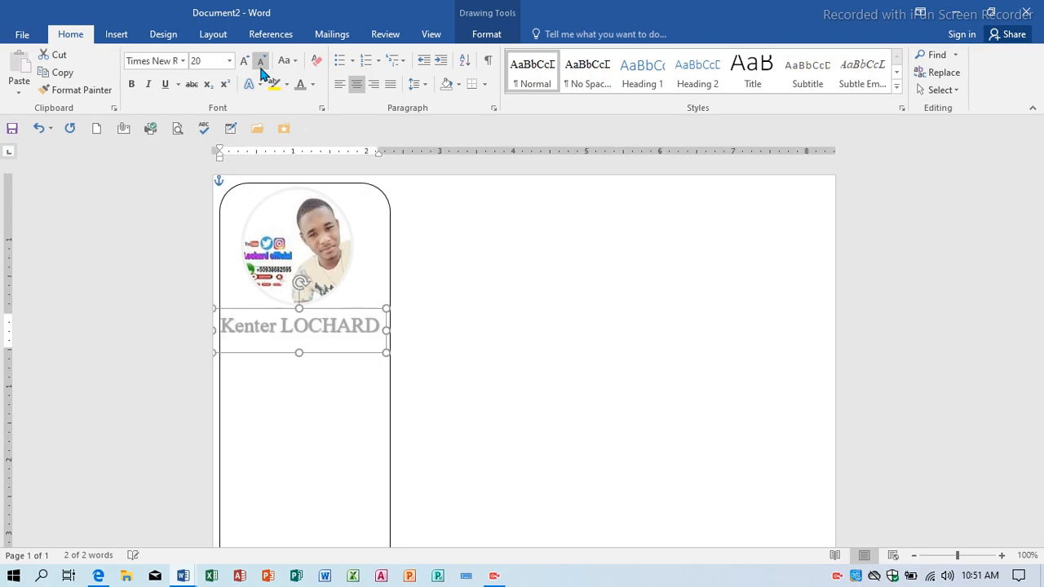
key(Right)
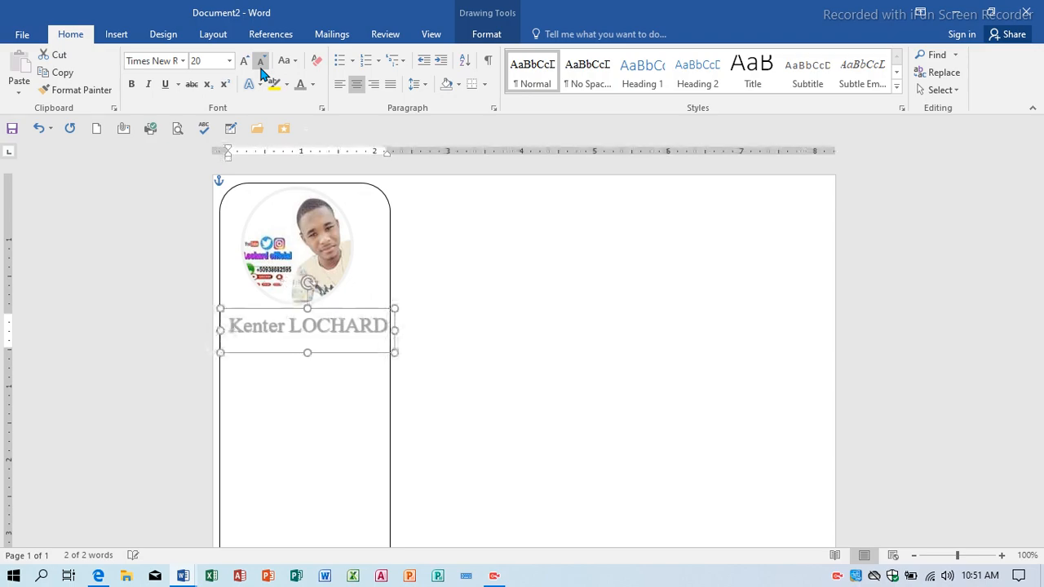
key(Down)
key(Down)
key(Down)
key(Down)
key(Left)
key(Left)
key(Left)
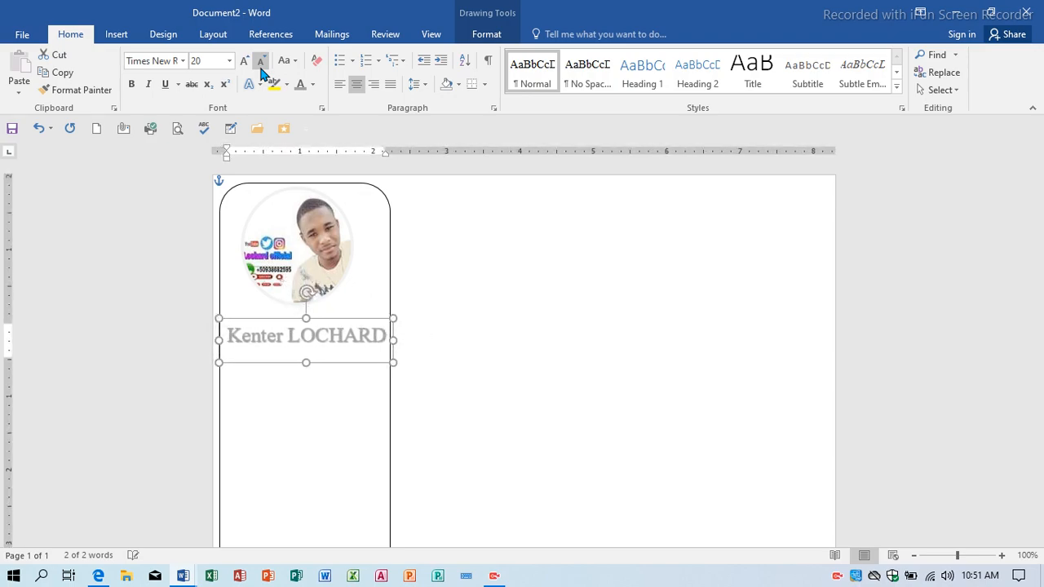
click(496, 275)
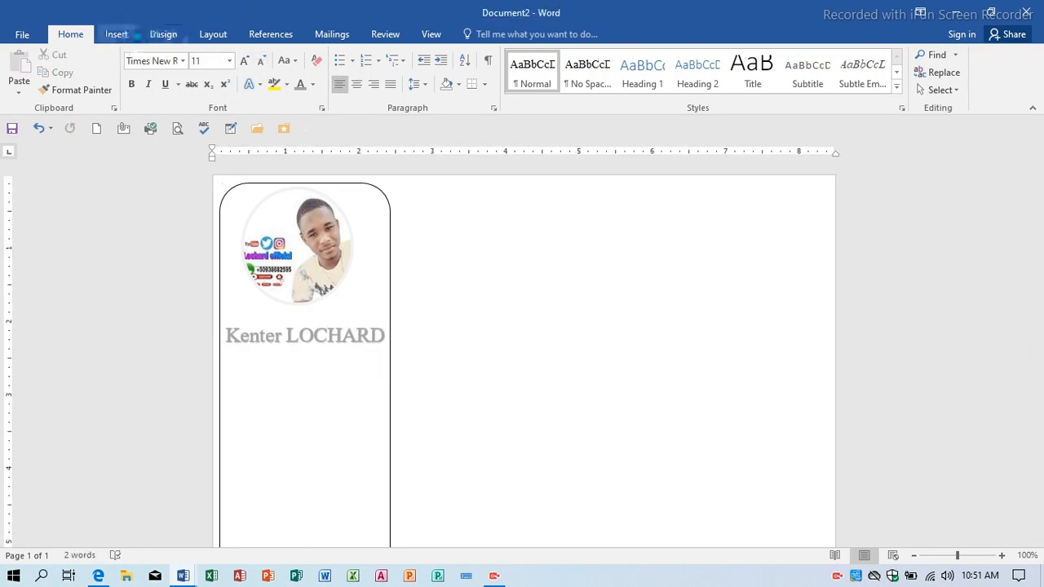
Draw a straight horizontal line across the sidebar under the name.
click(120, 35)
click(217, 94)
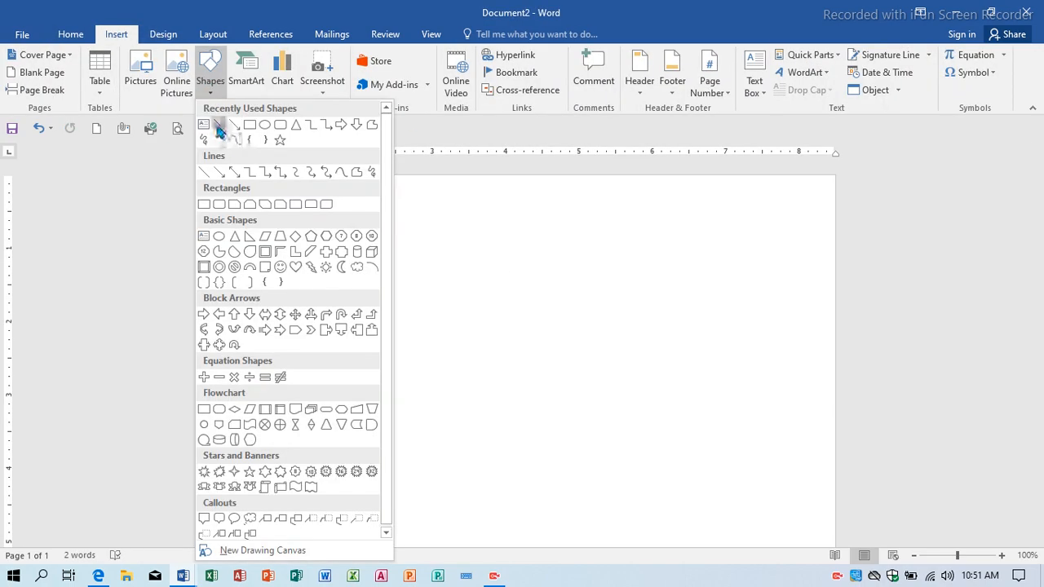
click(236, 140)
drag(237, 374, 357, 374)
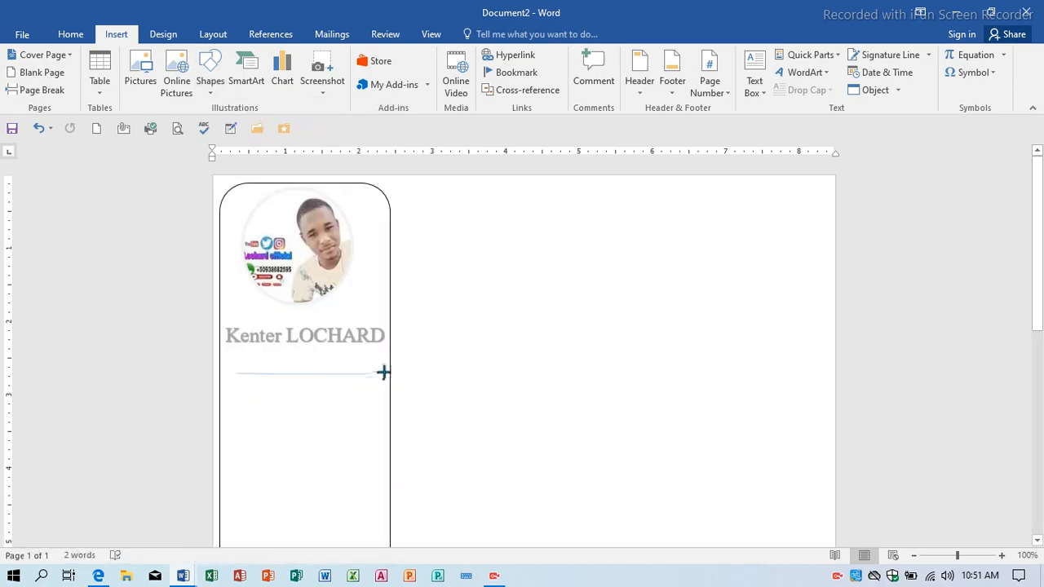
drag(383, 372, 357, 374)
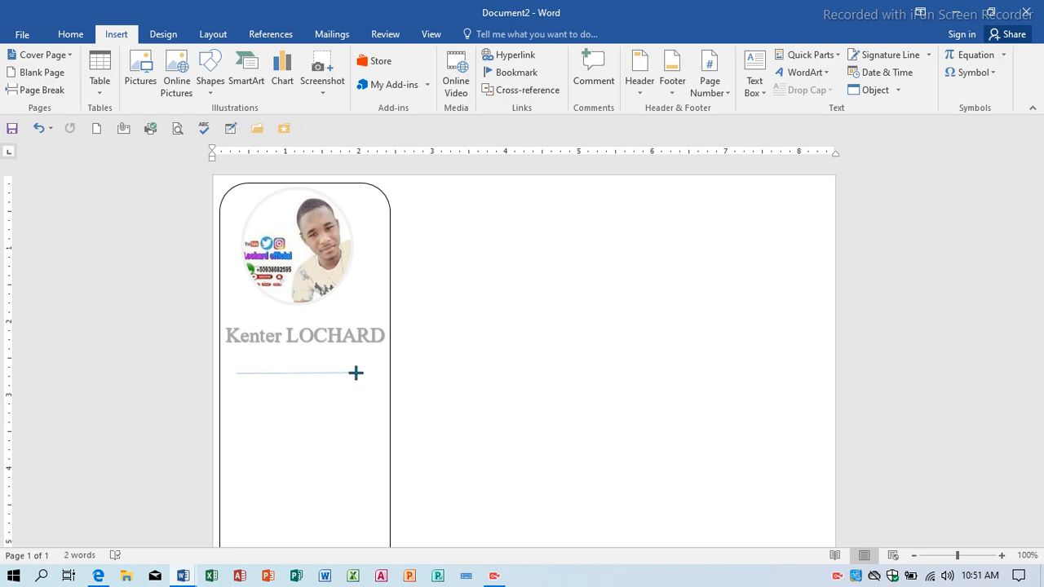
drag(354, 374, 352, 381)
drag(347, 376, 380, 374)
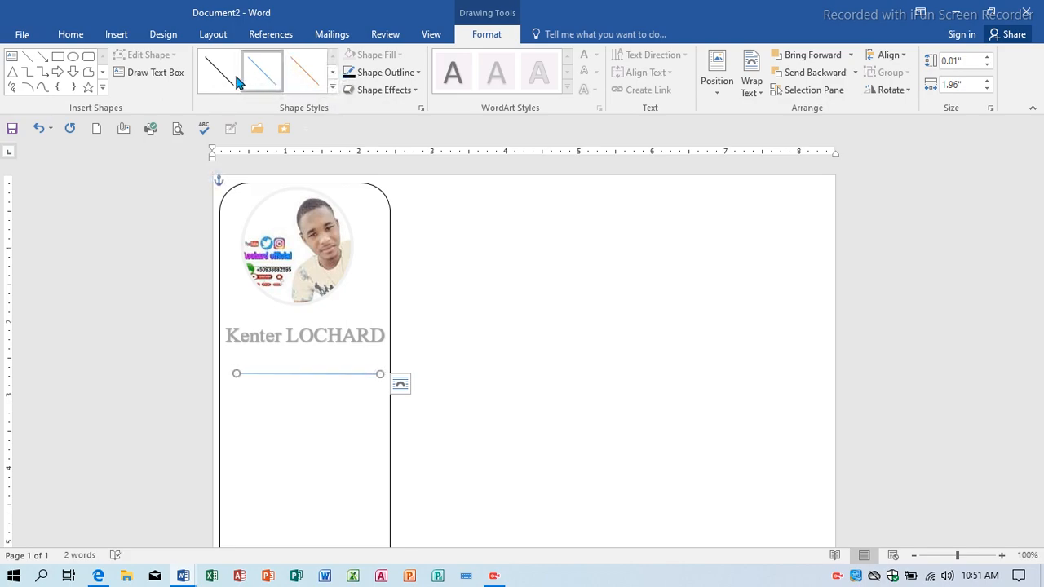
Style the line plain black, then make it 3 pt thick and light grey.
click(234, 83)
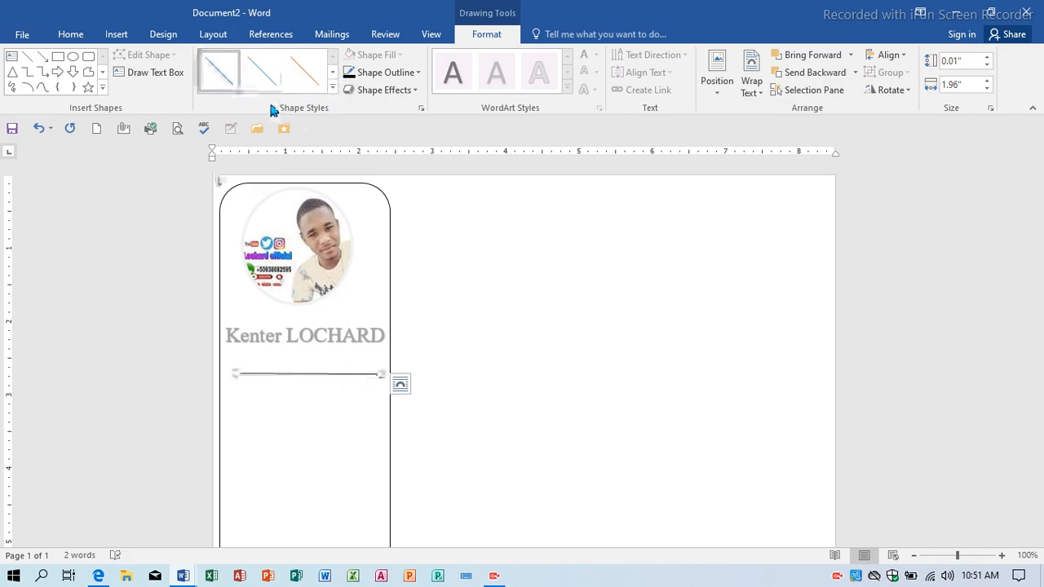
click(382, 71)
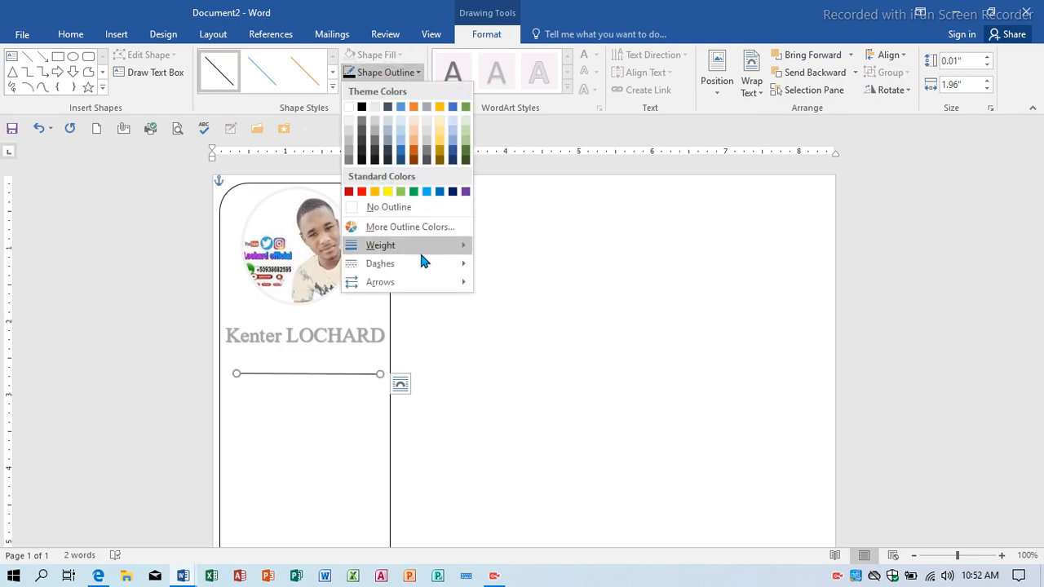
mouse_move(419, 248)
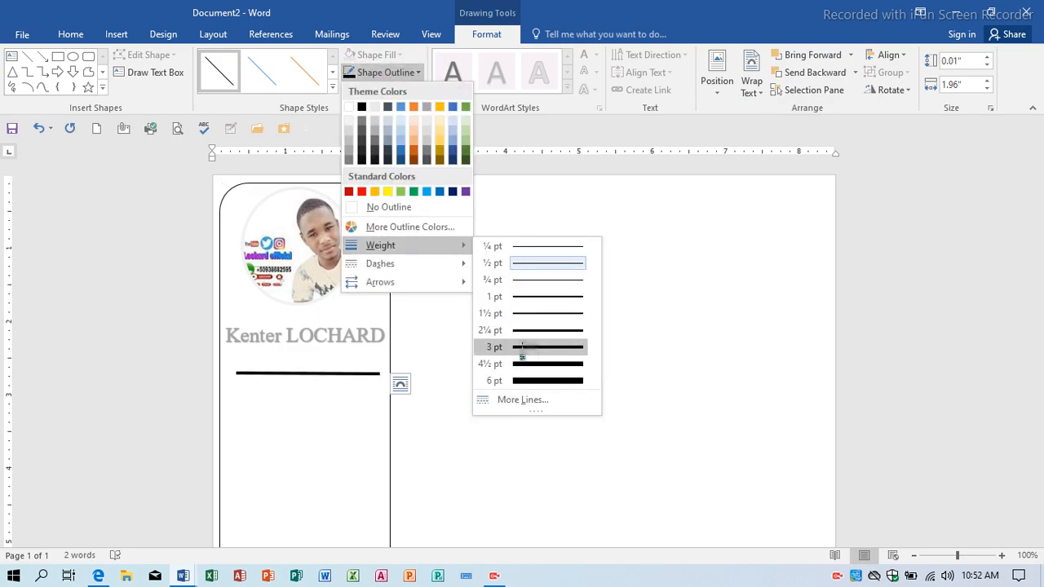
click(522, 347)
click(380, 72)
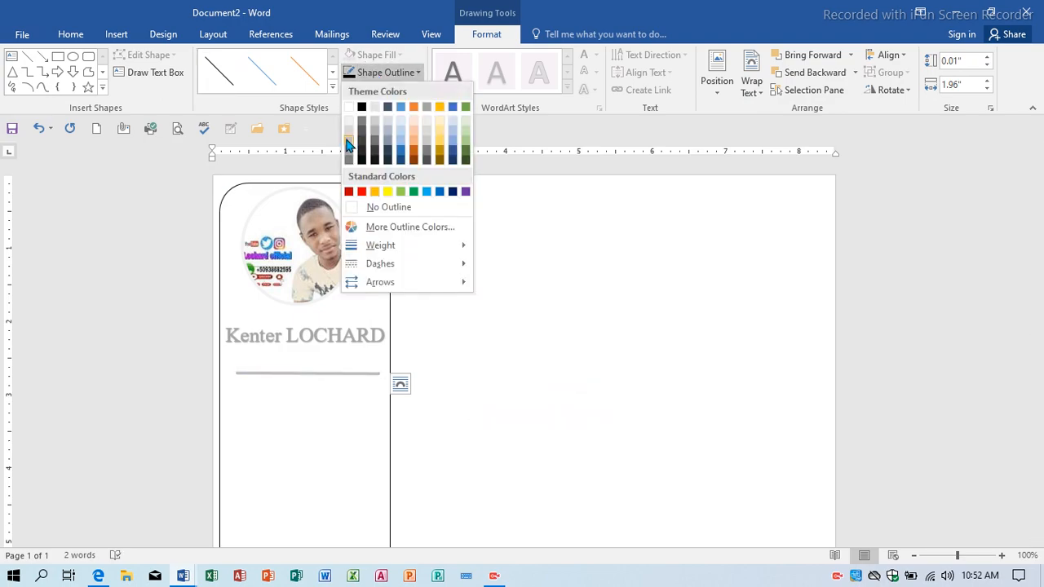
click(346, 143)
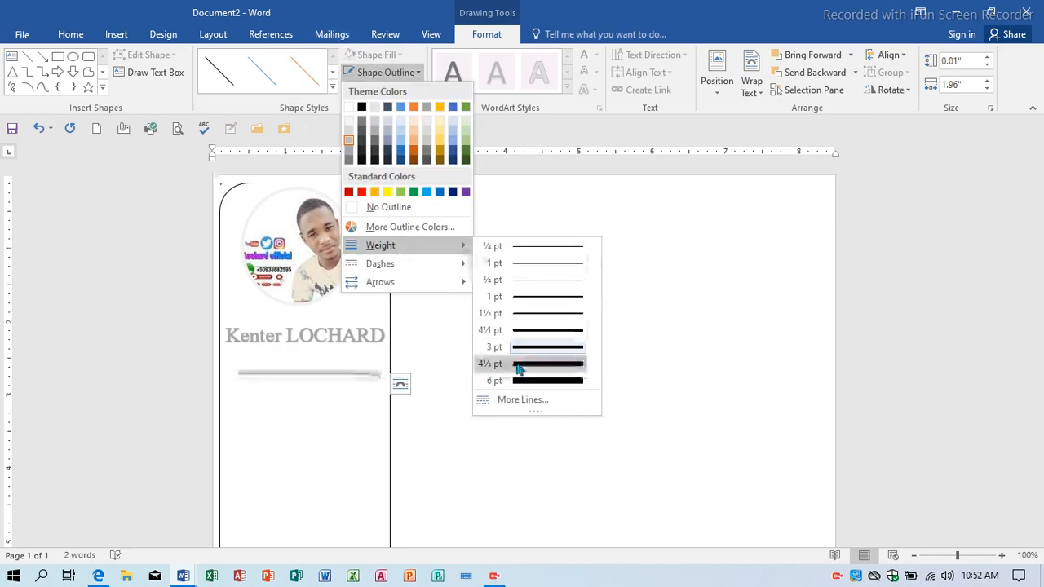
click(415, 234)
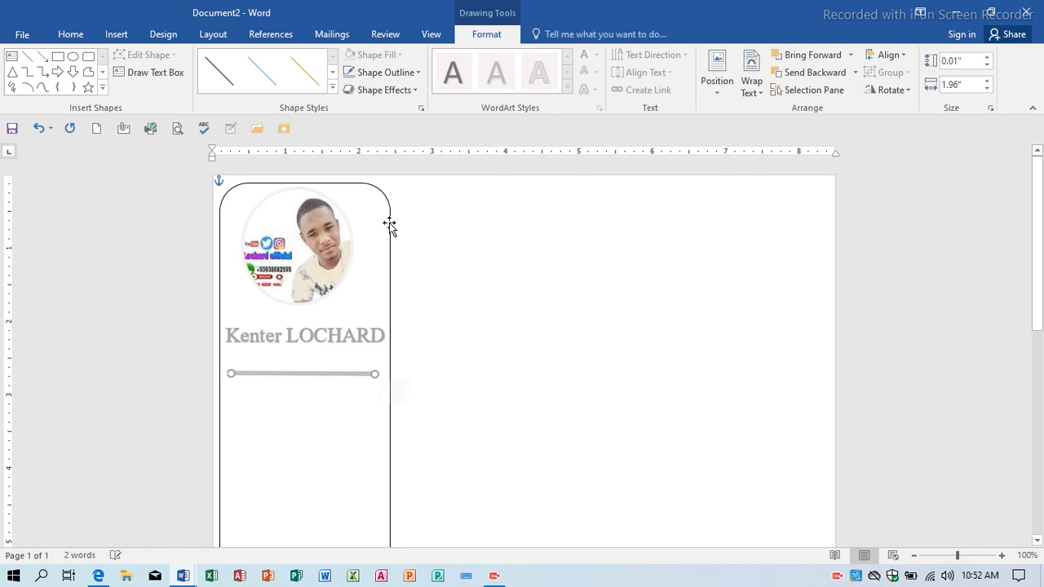
Nudge the grey line so it sits just beneath the name.
key(Up)
key(Up)
key(Up)
key(Up)
key(Up)
key(Up)
key(Up)
key(Up)
key(Up)
key(Up)
key(Up)
key(Up)
key(Up)
key(Up)
key(Up)
key(Up)
key(Up)
key(Up)
key(Up)
key(Left)
key(Left)
key(Left)
key(Left)
key(Left)
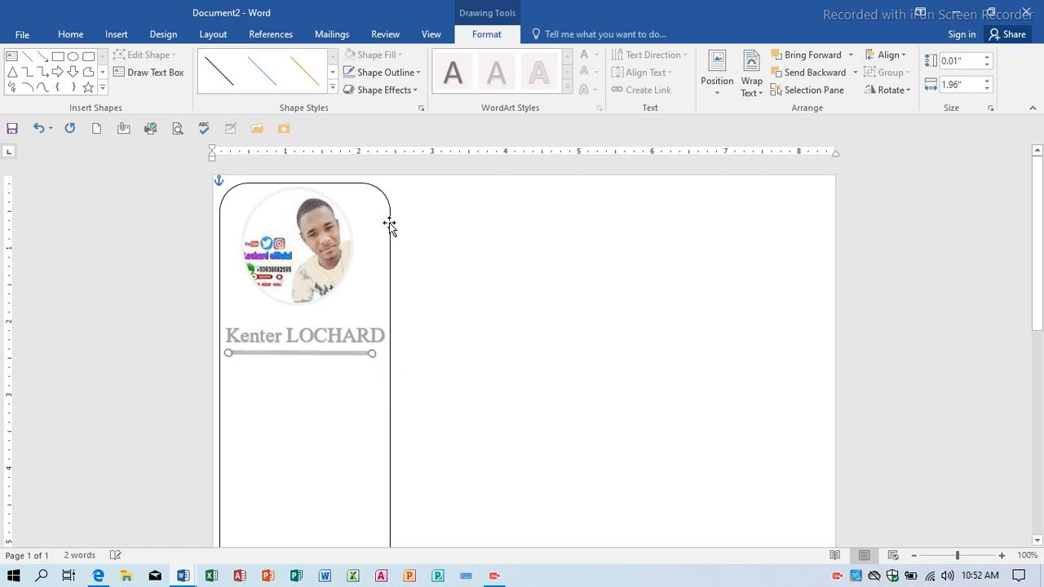
key(Down)
key(Down)
key(Right)
key(Right)
key(Right)
key(Right)
key(Right)
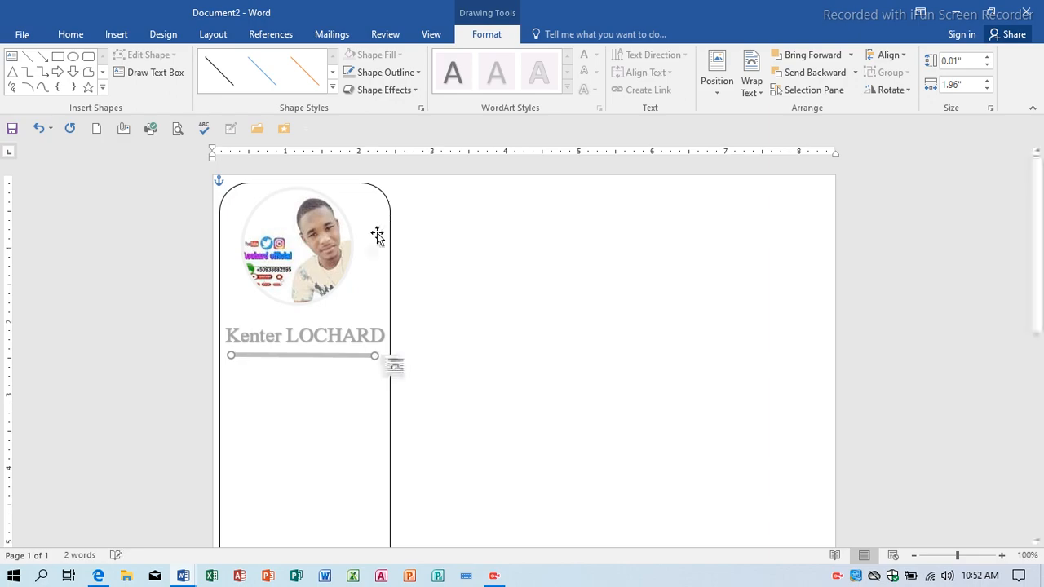
click(515, 302)
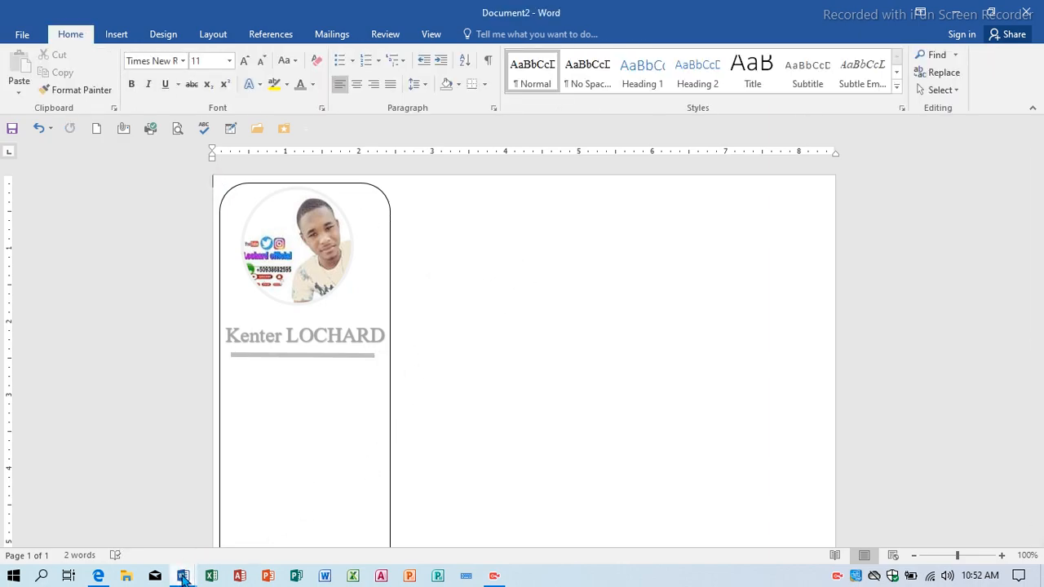
mouse_move(182, 571)
click(153, 500)
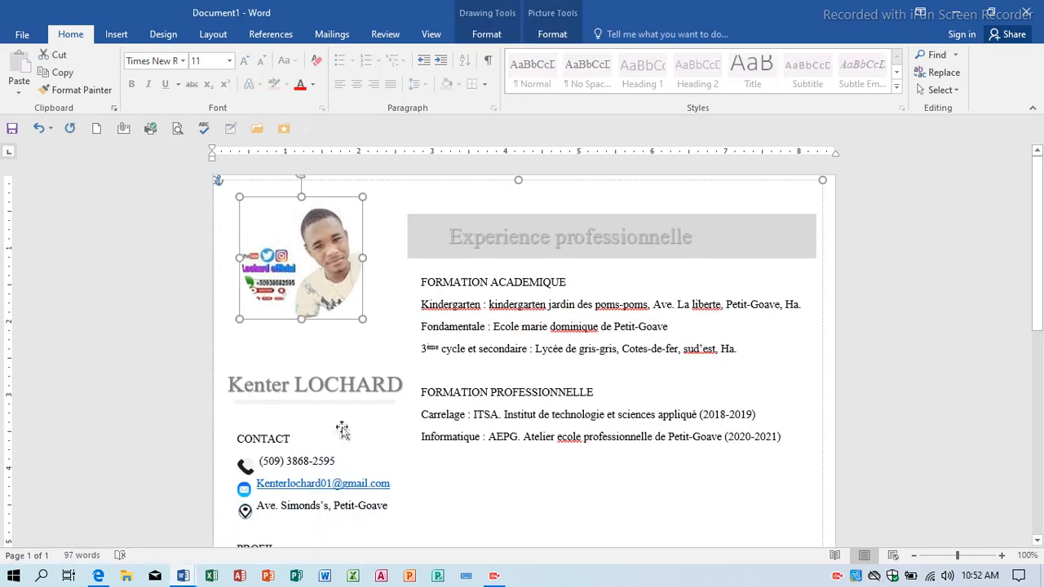
click(301, 456)
scroll(303, 448, down, 3)
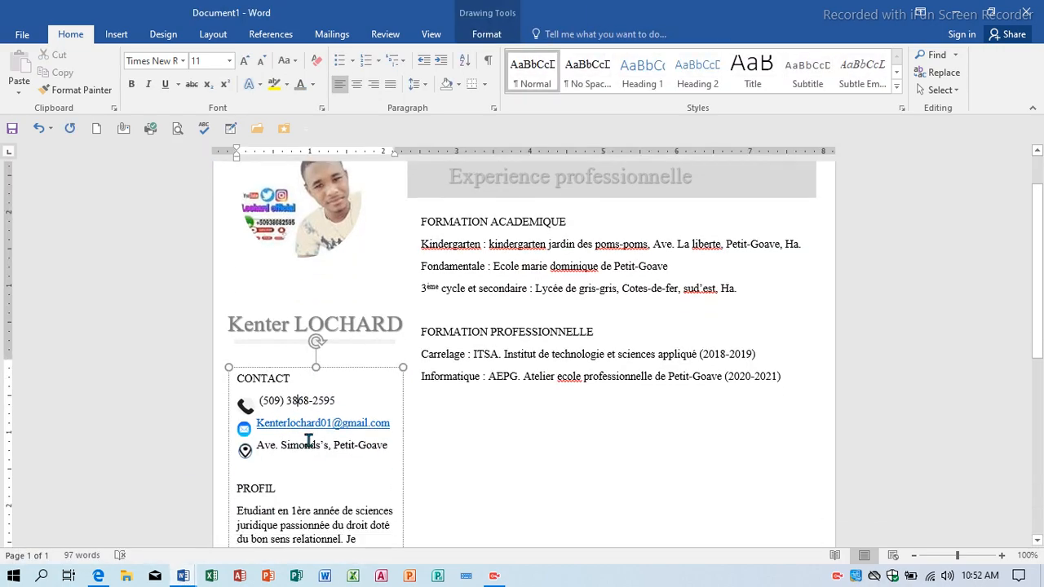
scroll(334, 342, down, 6)
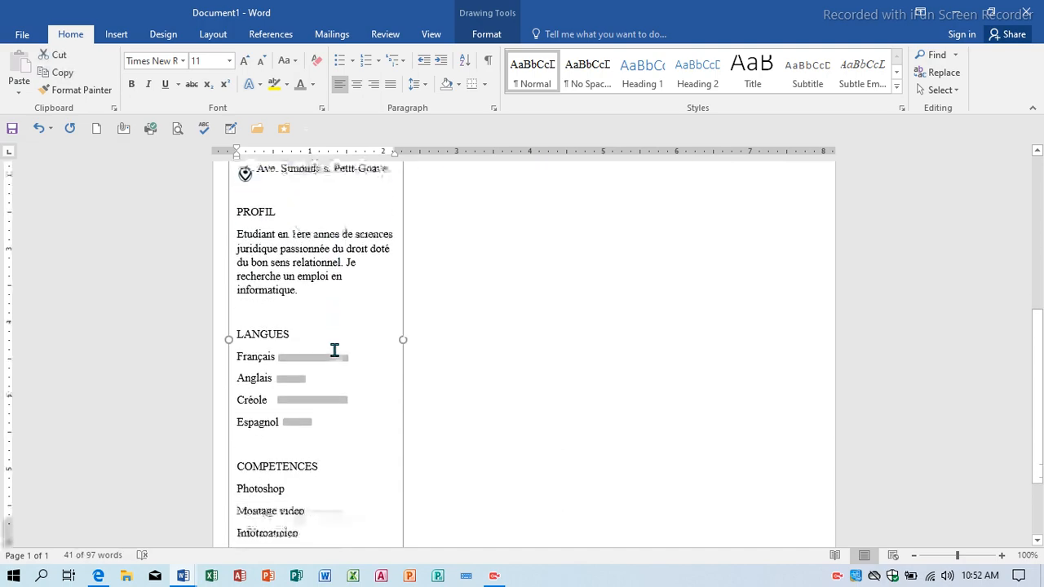
scroll(334, 350, up, 8)
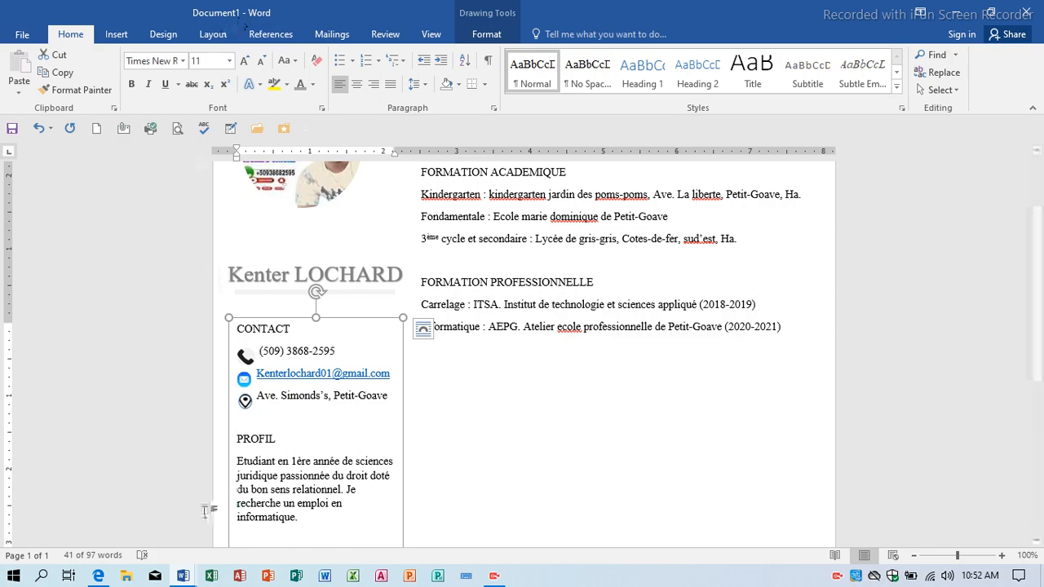
mouse_move(183, 576)
click(238, 516)
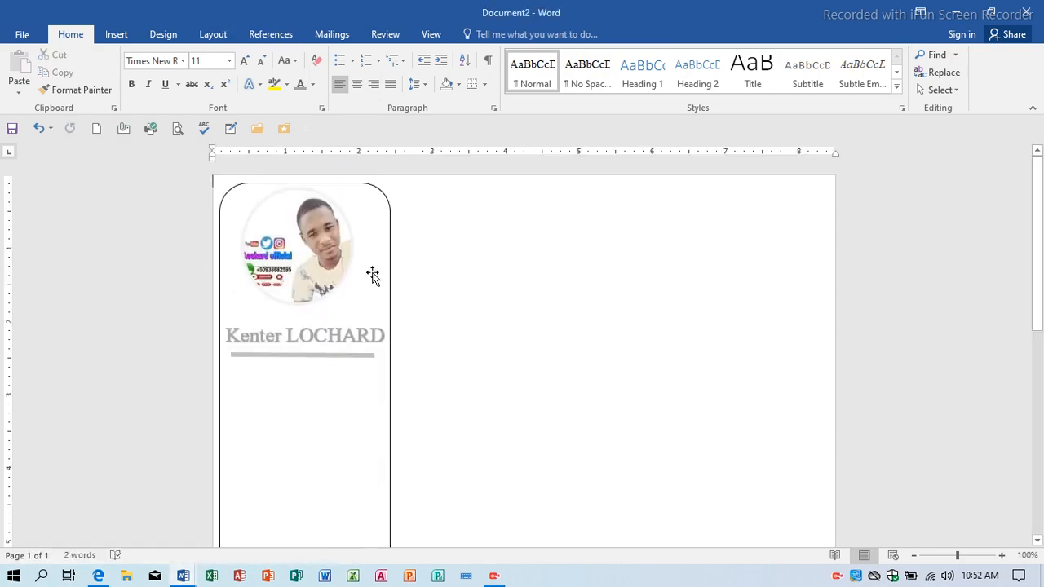
Draw a custom text box in the sidebar below the name divider.
scroll(412, 217, down, 1)
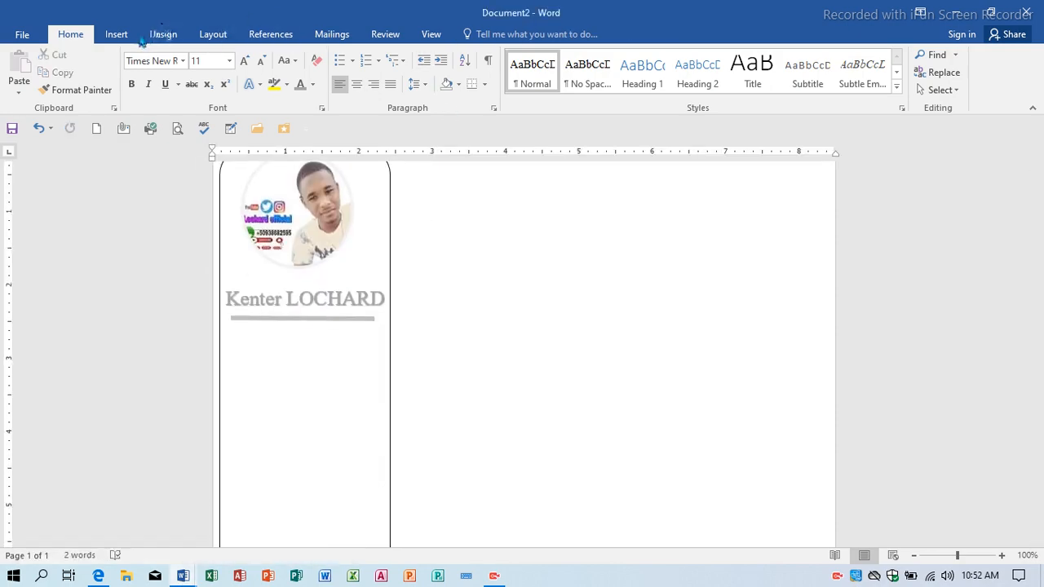
click(103, 36)
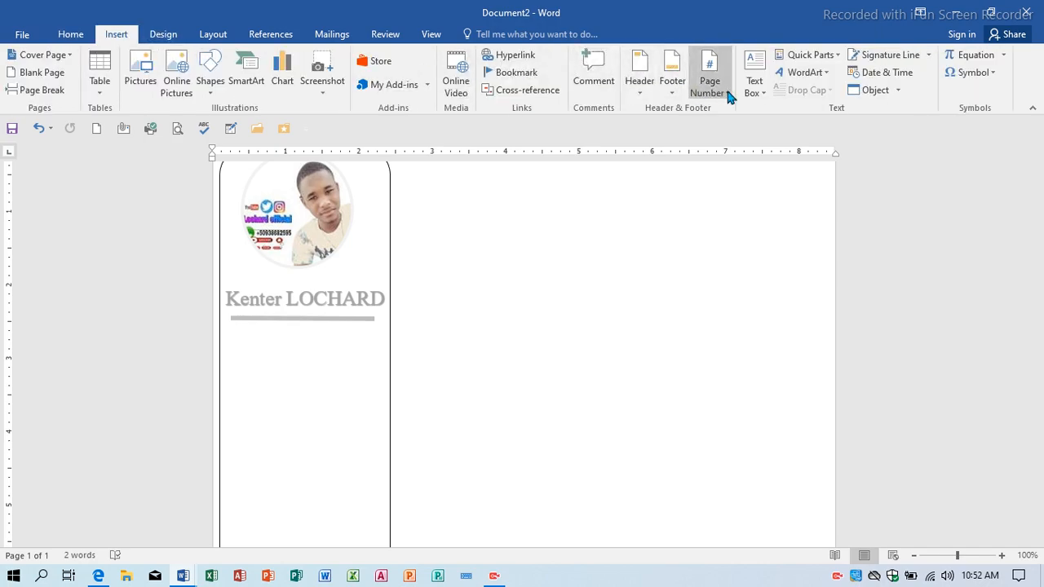
click(760, 94)
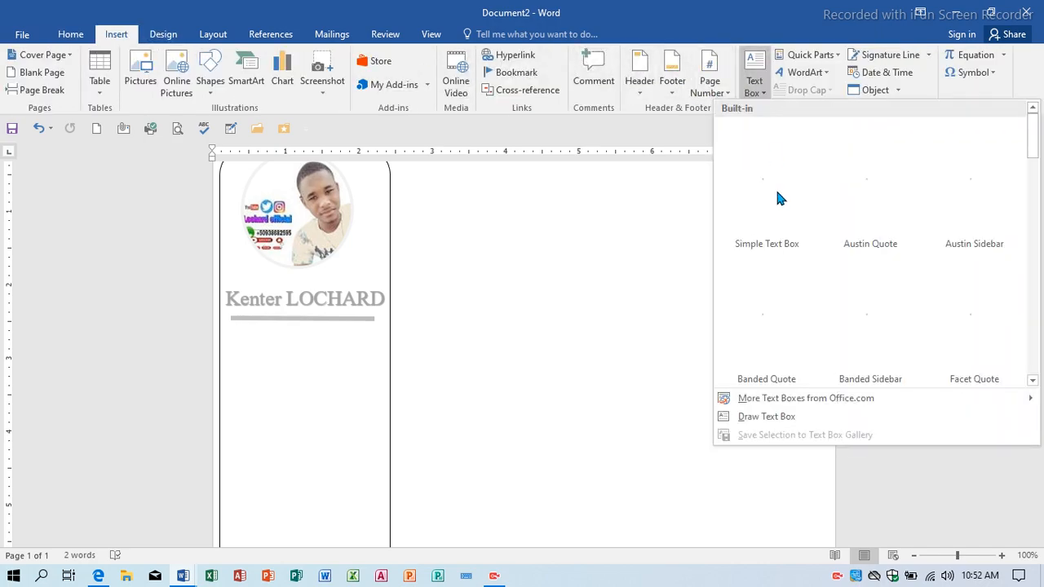
click(734, 425)
scroll(348, 318, down, 2)
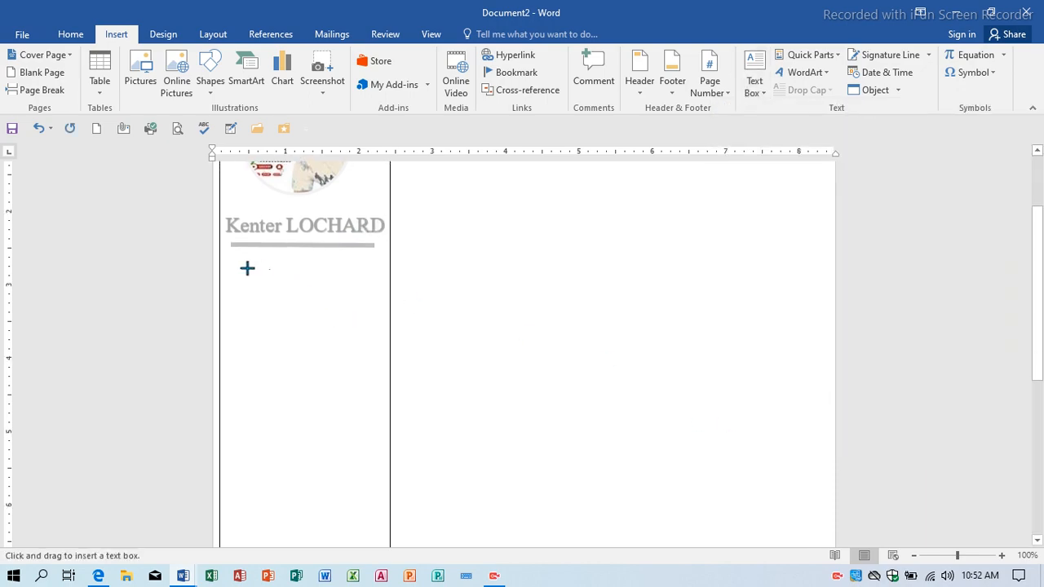
mouse_move(228, 274)
mouse_down()
mouse_move(249, 364)
mouse_move(348, 438)
mouse_move(368, 468)
mouse_move(384, 534)
mouse_up()
Stretch the text box down to 7.72" tall by 2.12" wide.
scroll(350, 433, down, 7)
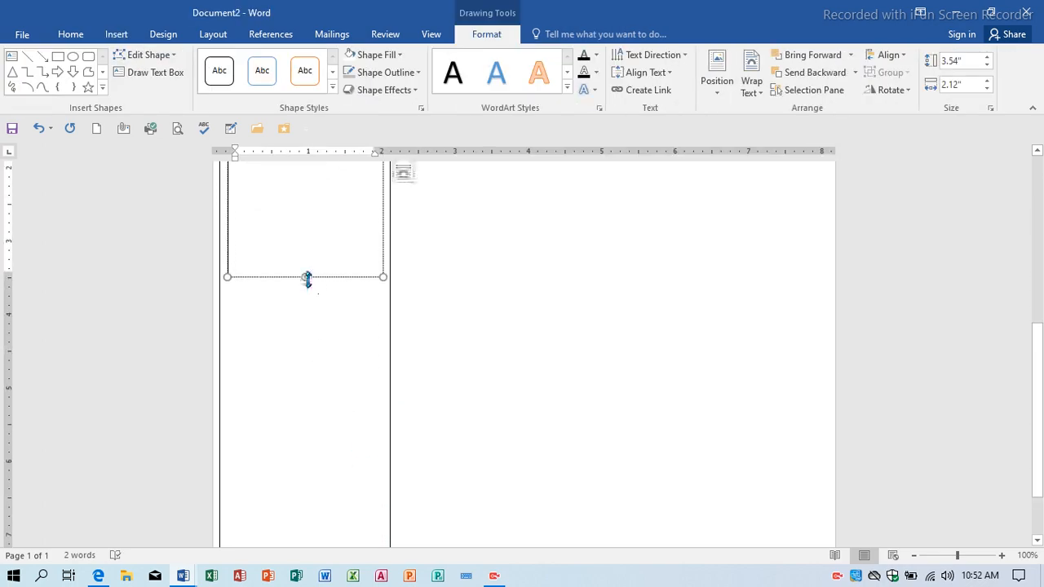
drag(327, 400, 321, 477)
scroll(321, 471, down, 3)
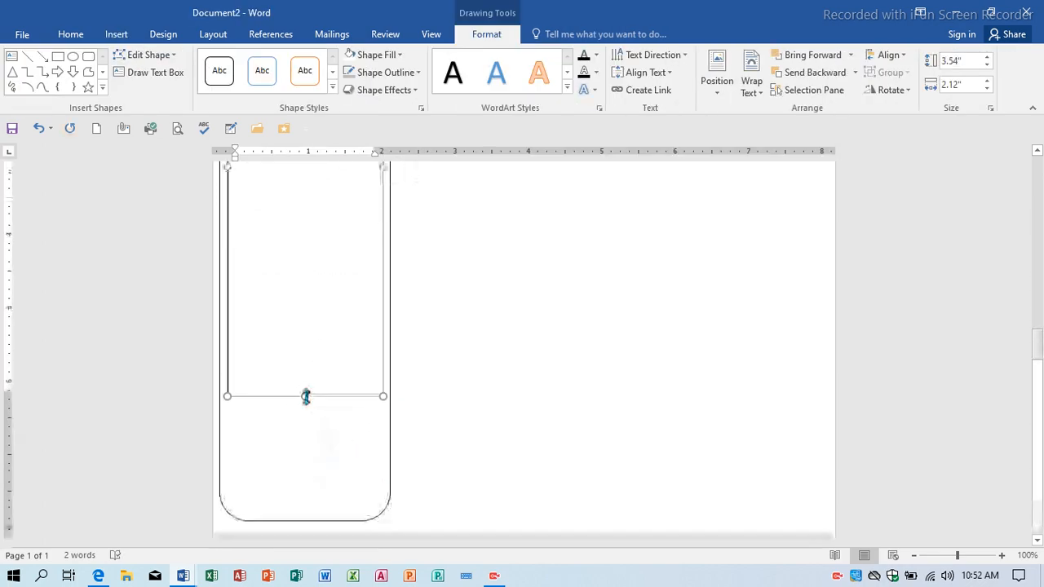
drag(305, 396, 312, 503)
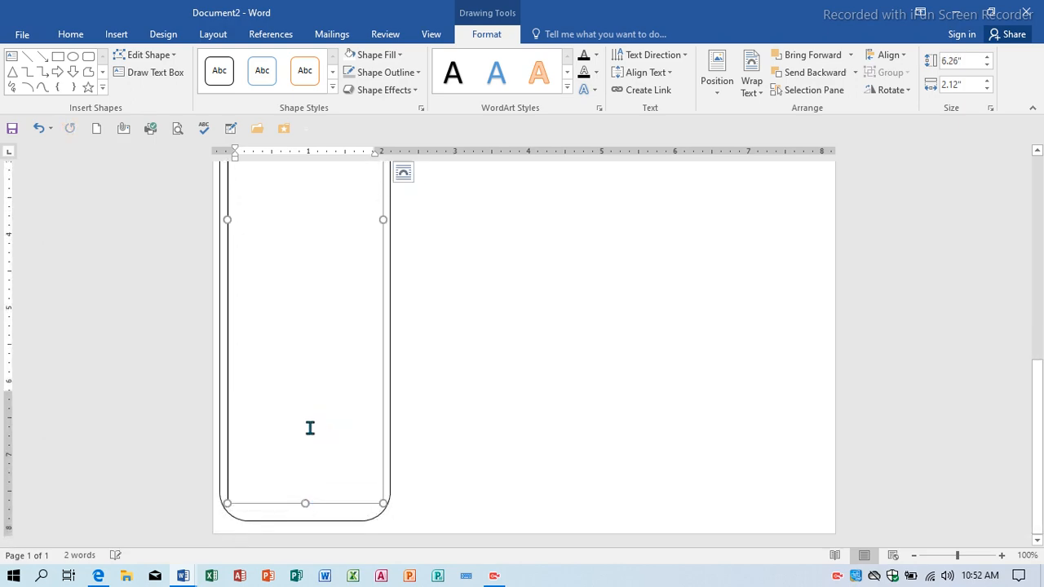
scroll(310, 408, up, 3)
scroll(312, 397, up, 4)
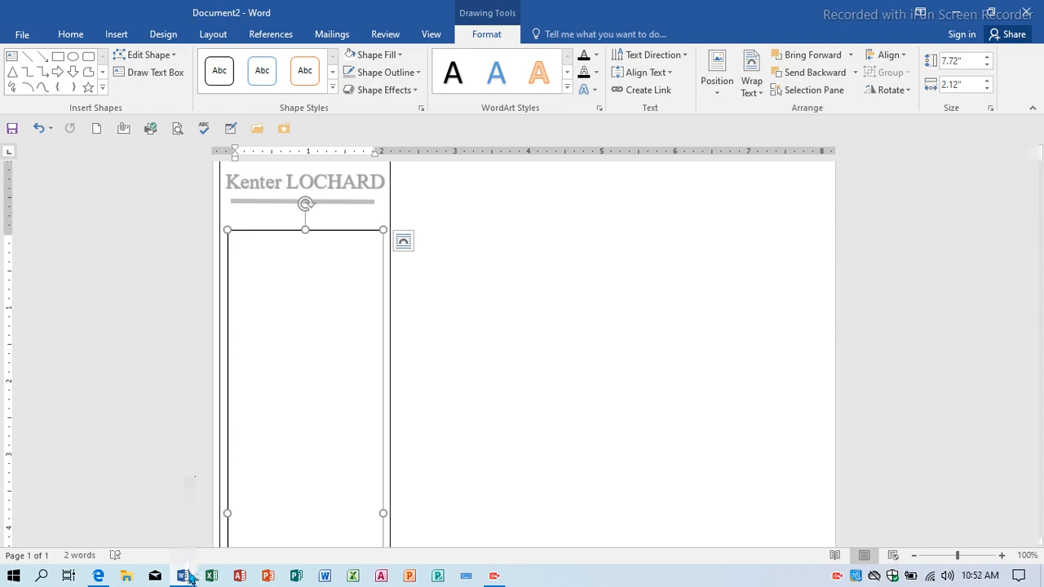
Copy the sidebar text from CONTACT through the skills list in Document1.
mouse_move(190, 578)
click(139, 537)
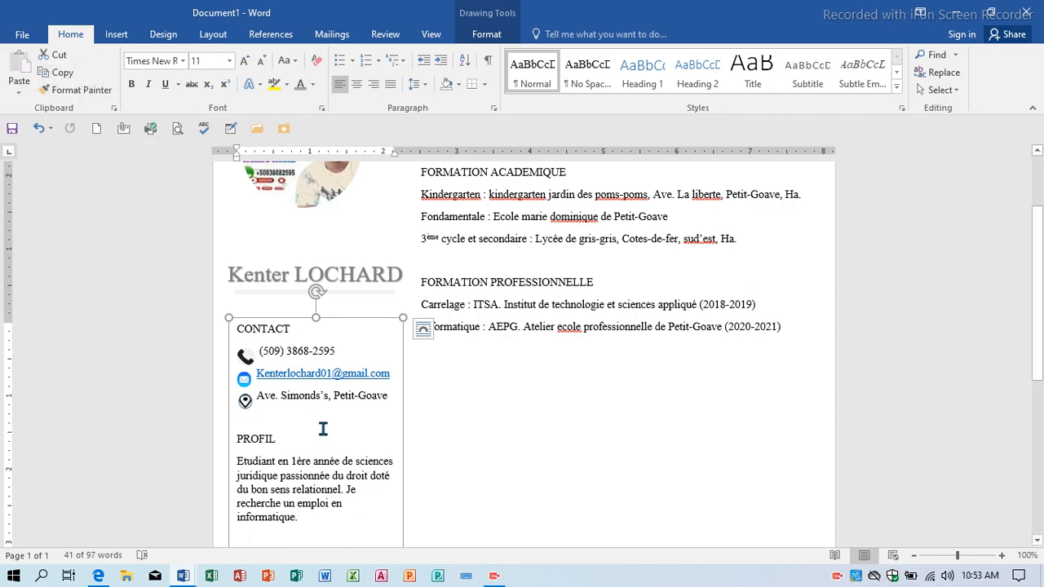
scroll(322, 433, down, 2)
scroll(322, 440, down, 5)
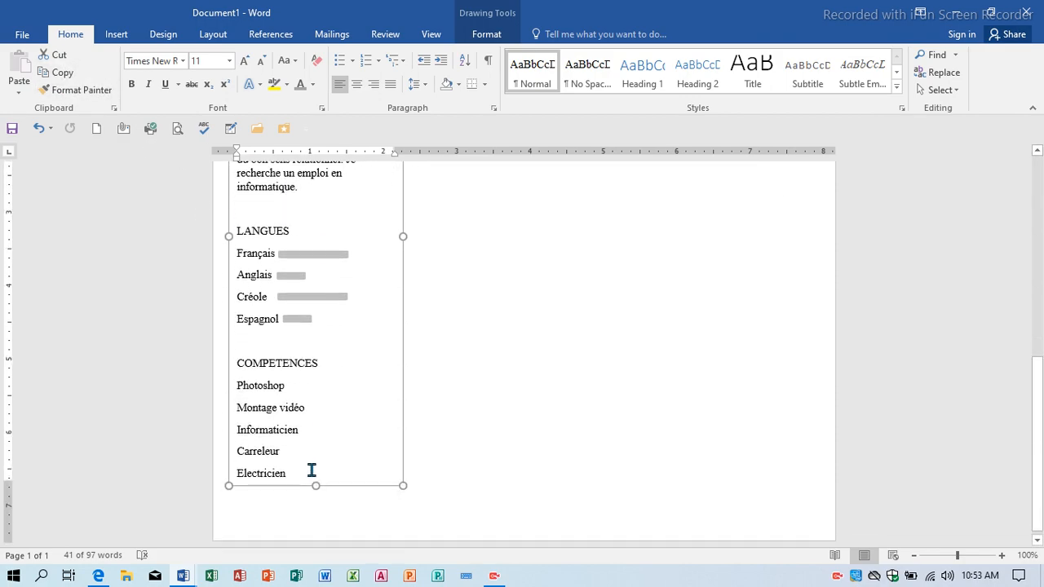
drag(310, 472, 279, 230)
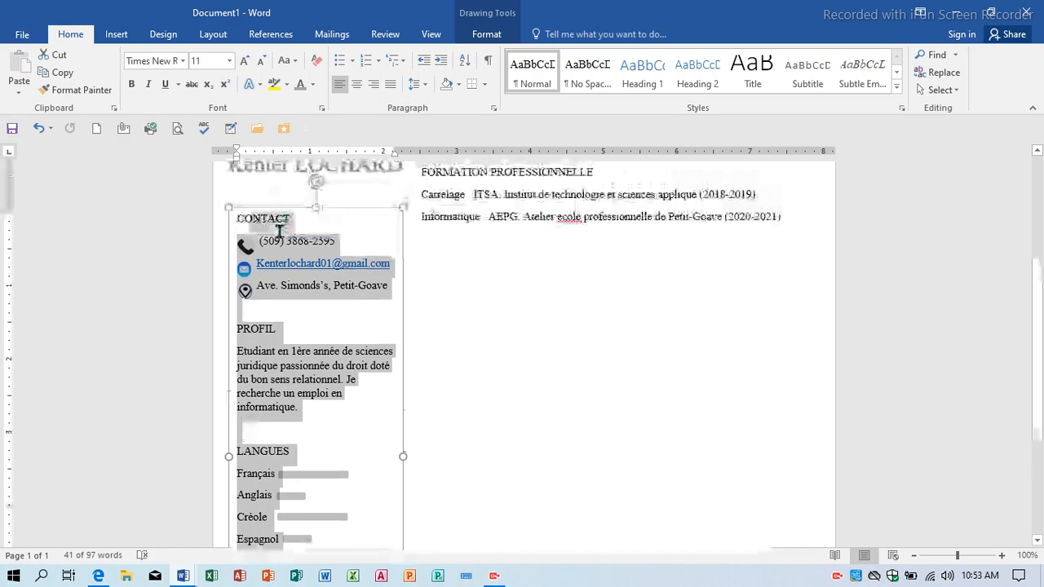
click(63, 72)
Paste the copied text into Document2's empty sidebar text box at the phone line.
mouse_move(189, 575)
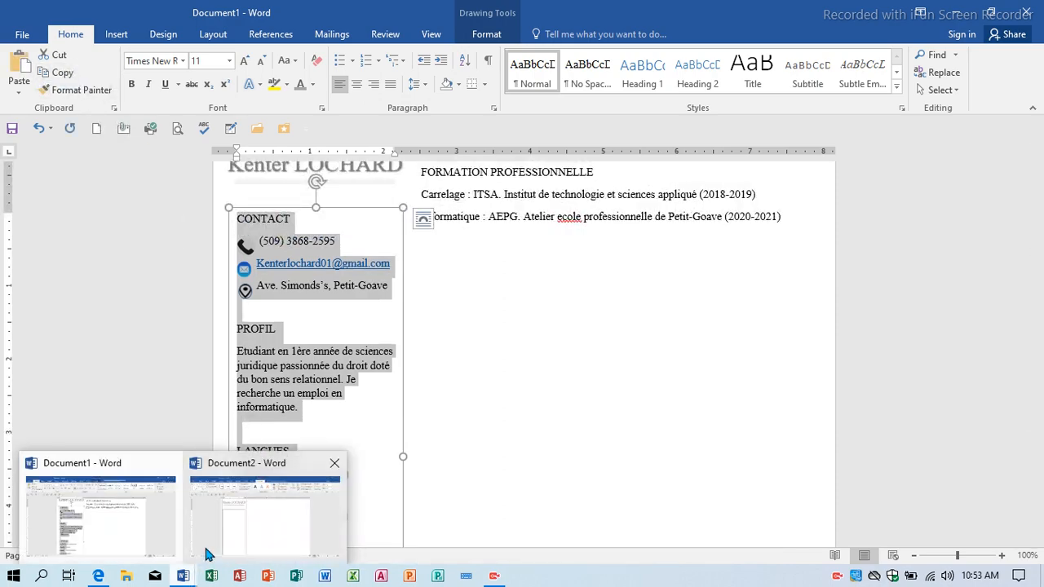
click(225, 520)
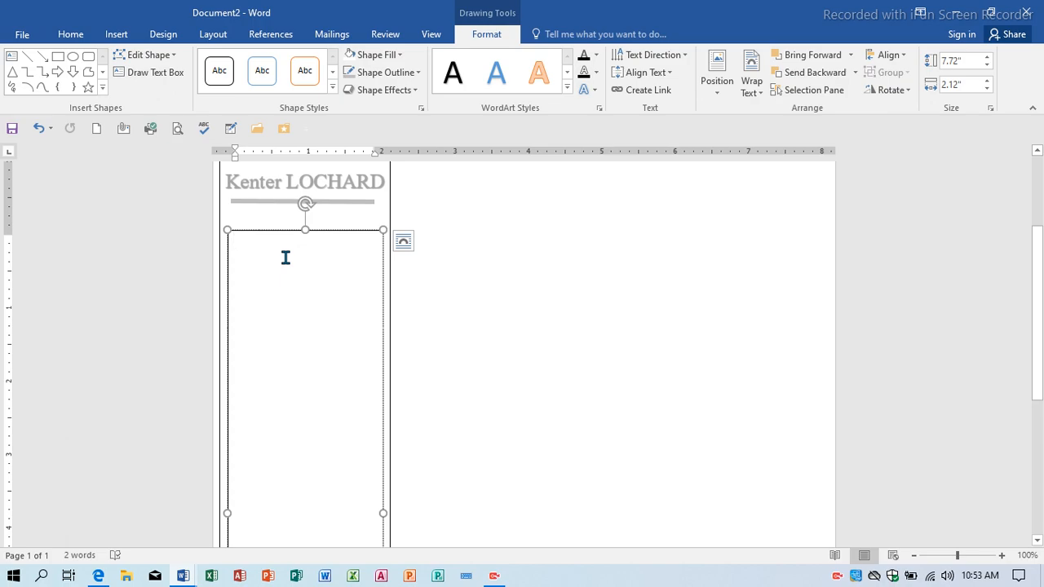
key(ctrl+v)
scroll(289, 261, up, 4)
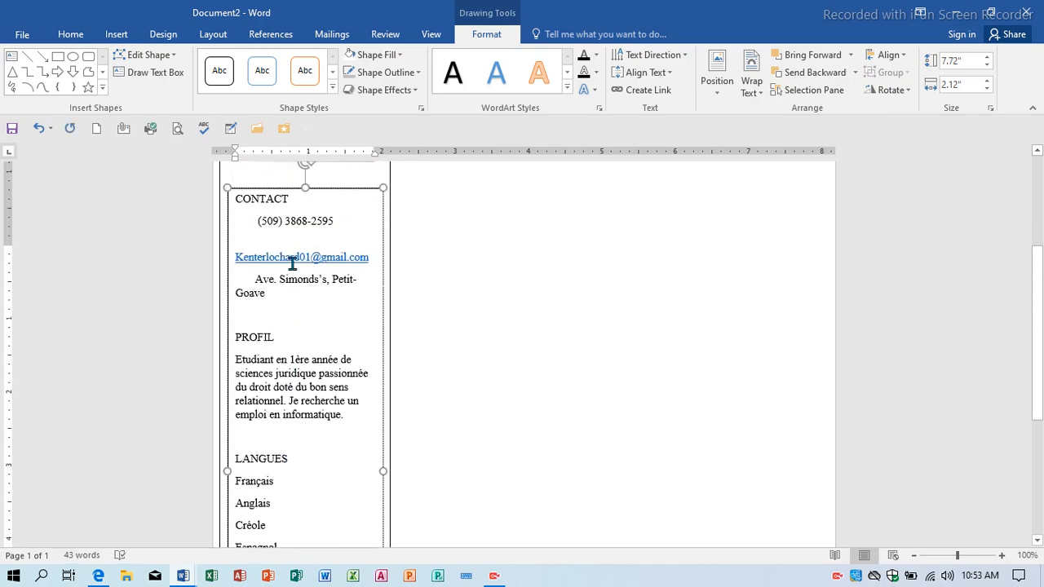
scroll(292, 262, up, 1)
scroll(300, 266, up, 1)
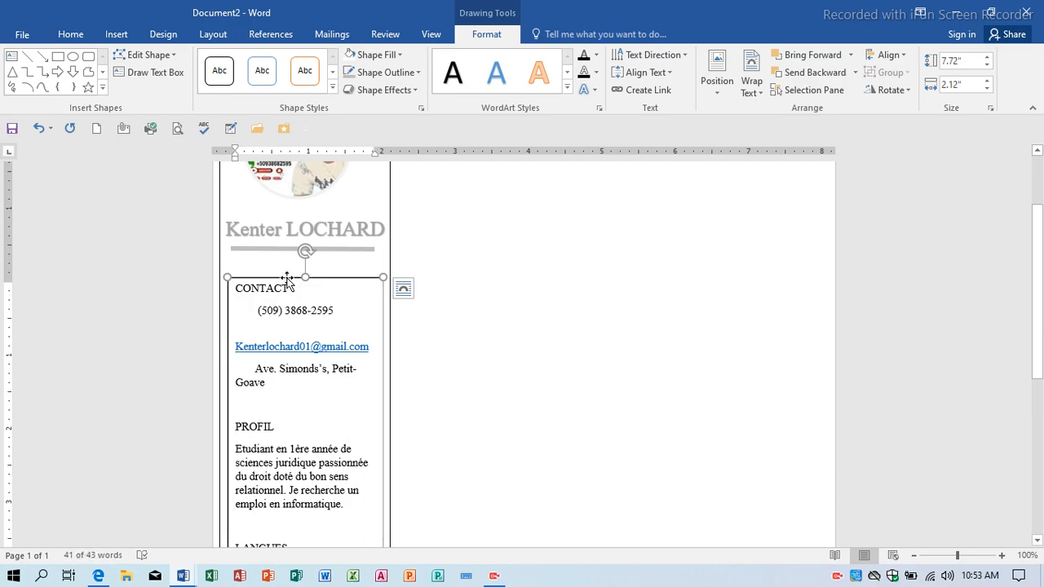
click(255, 310)
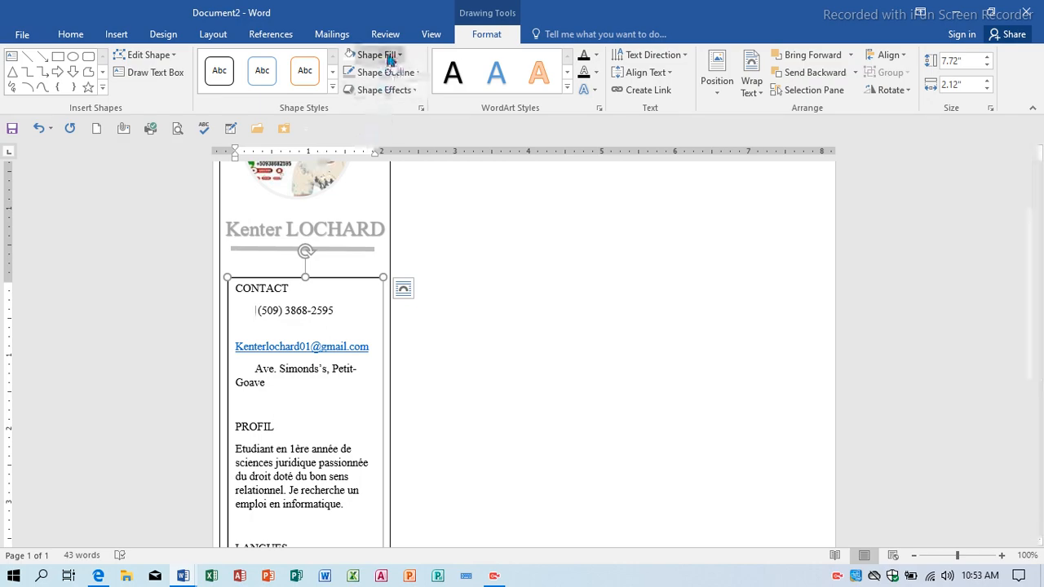
Draw a small borderless circle left of the phone number.
click(72, 57)
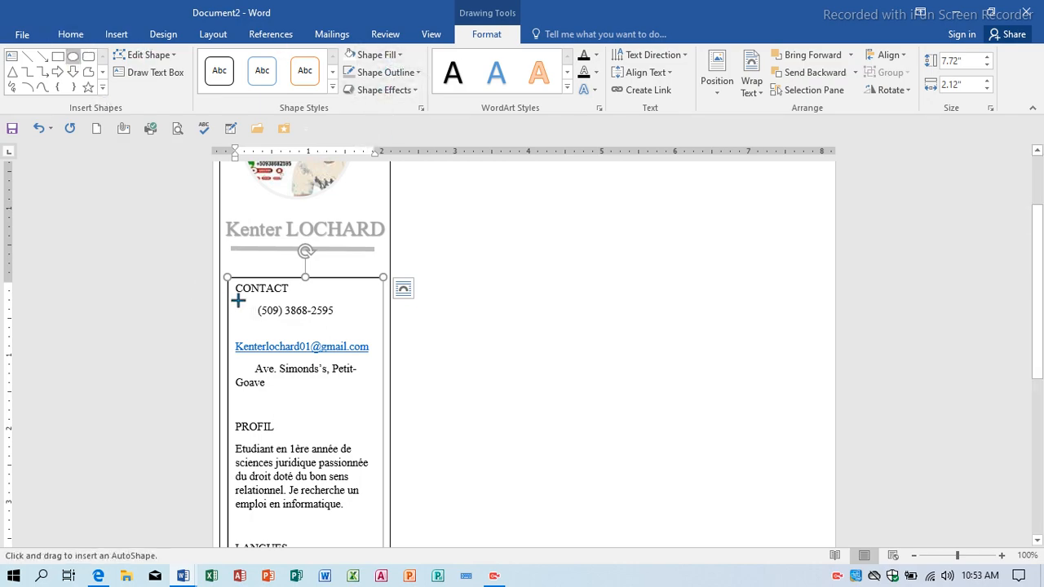
drag(235, 307, 263, 319)
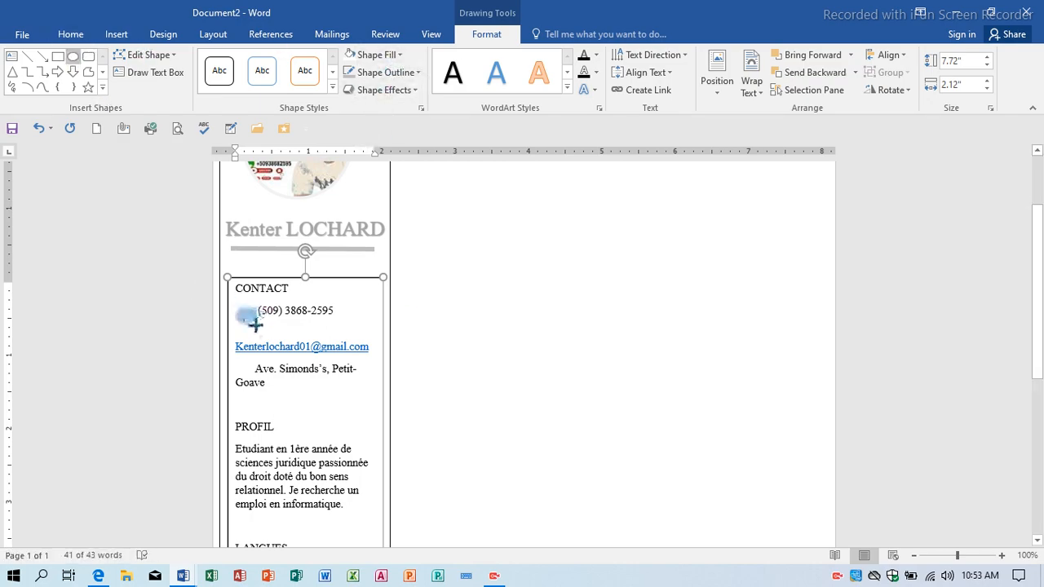
click(381, 72)
click(408, 207)
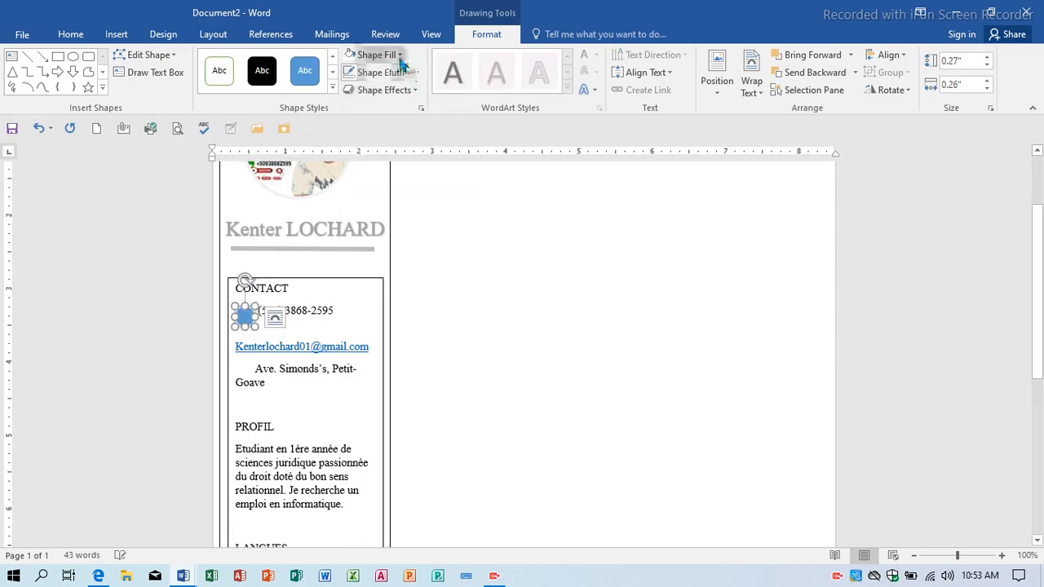
Fill the small circle with the 'images' picture from the Desktop.
click(379, 54)
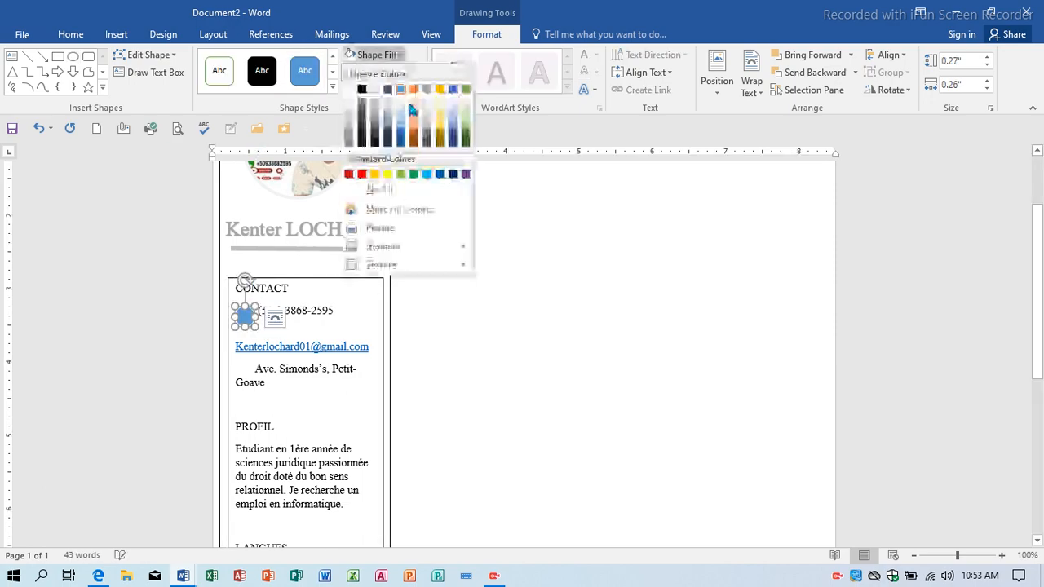
click(383, 228)
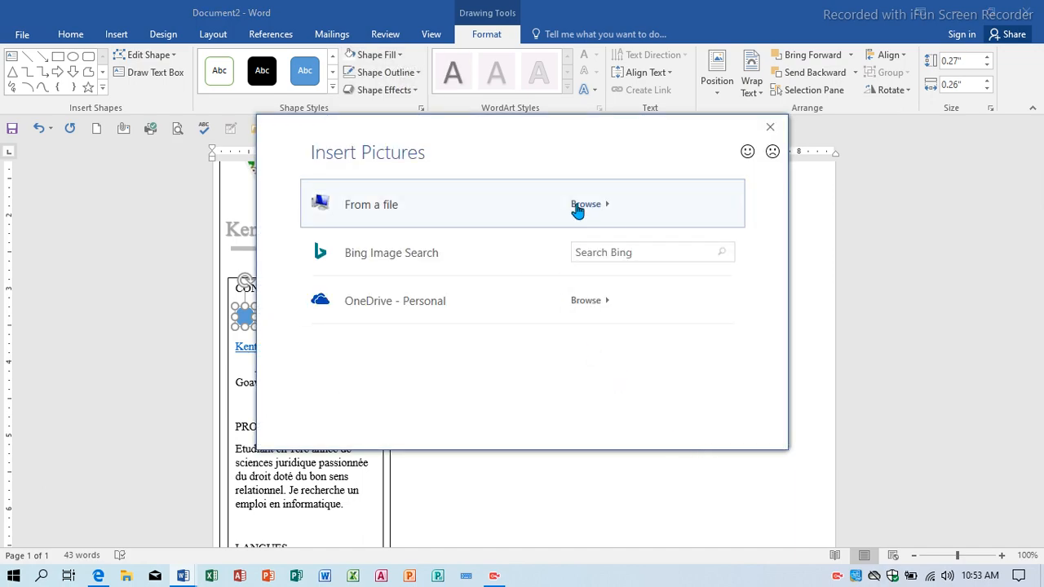
click(575, 205)
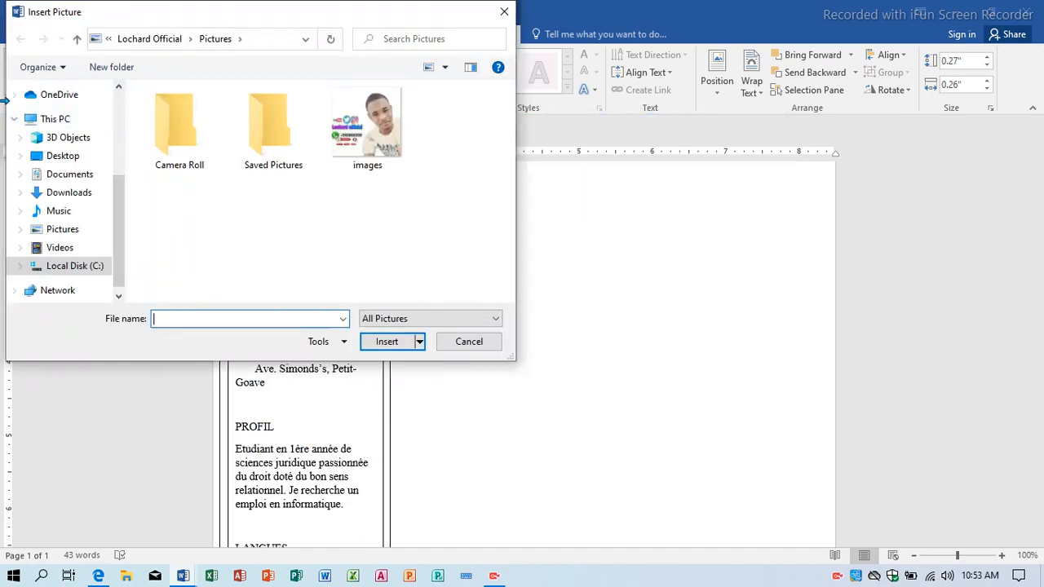
click(64, 159)
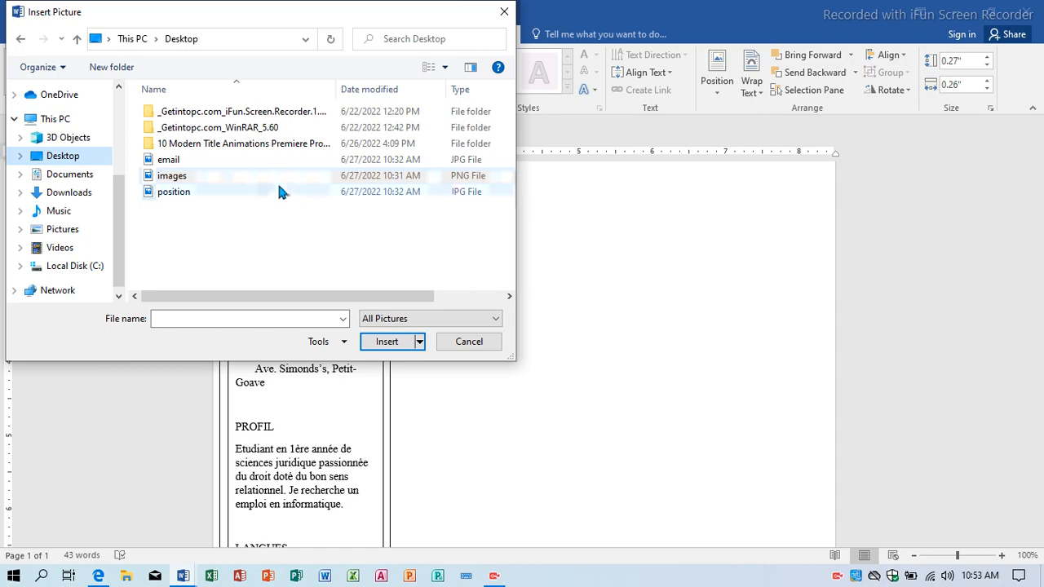
click(194, 173)
click(388, 342)
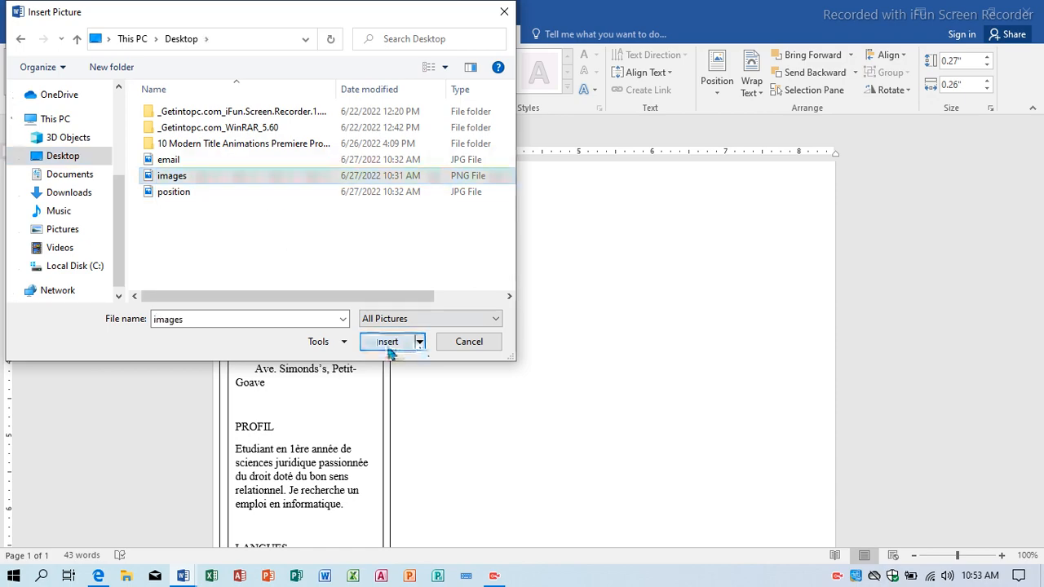
Nudge the phone icon up and left beside the phone number.
key(Up)
key(Up)
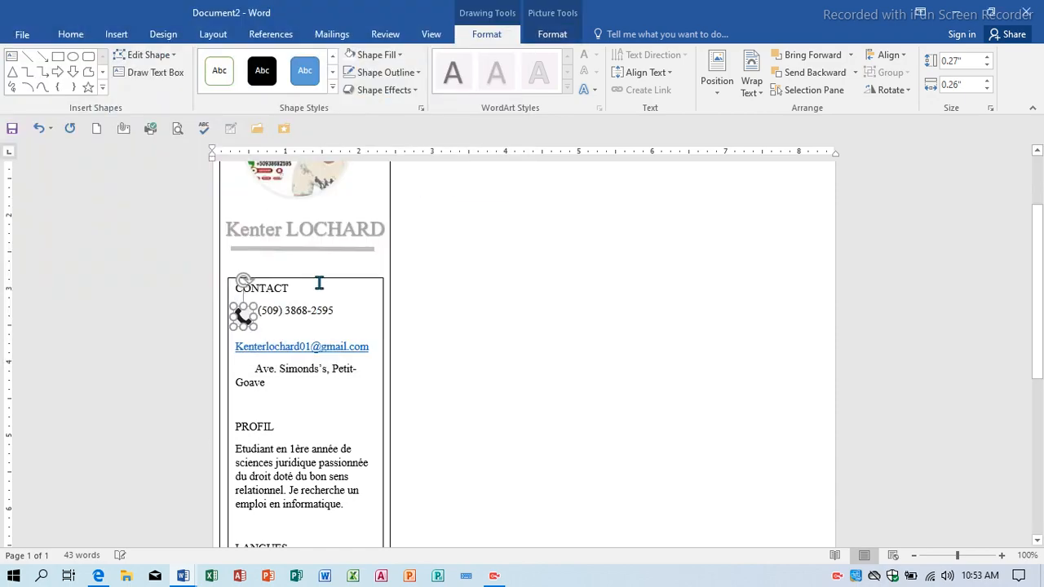
key(Left)
key(Left)
key(Up)
key(Up)
key(Up)
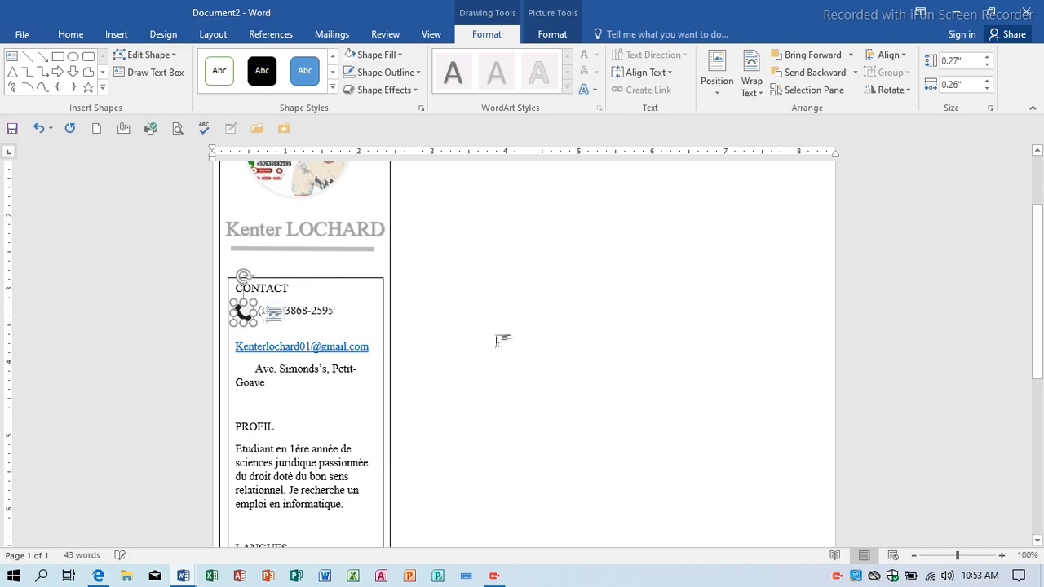
click(520, 345)
Duplicate the phone icon down beside the Ave. Simonds's, Petit-Goave address line.
scroll(291, 430, down, 1)
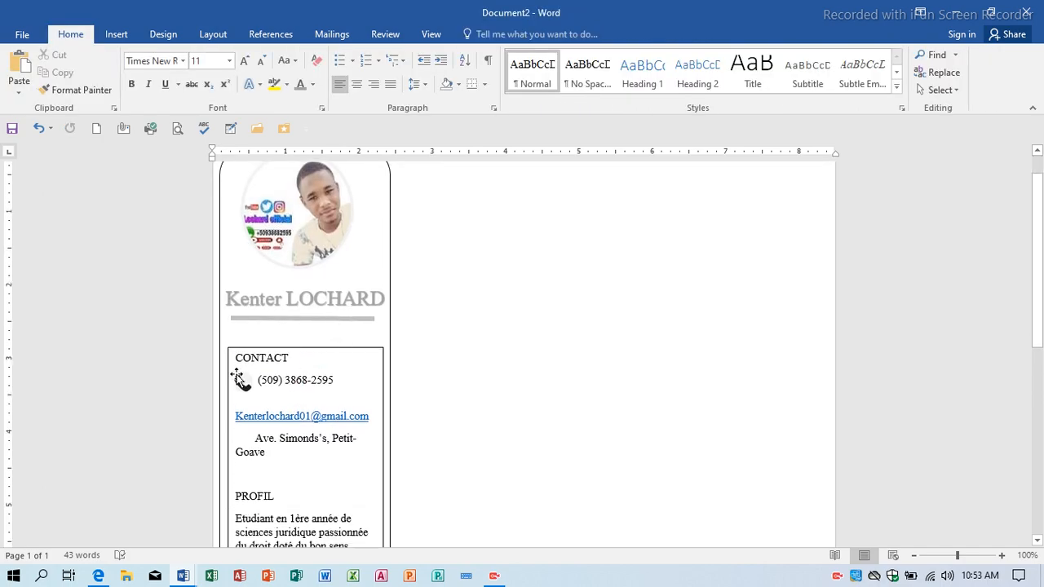
click(245, 384)
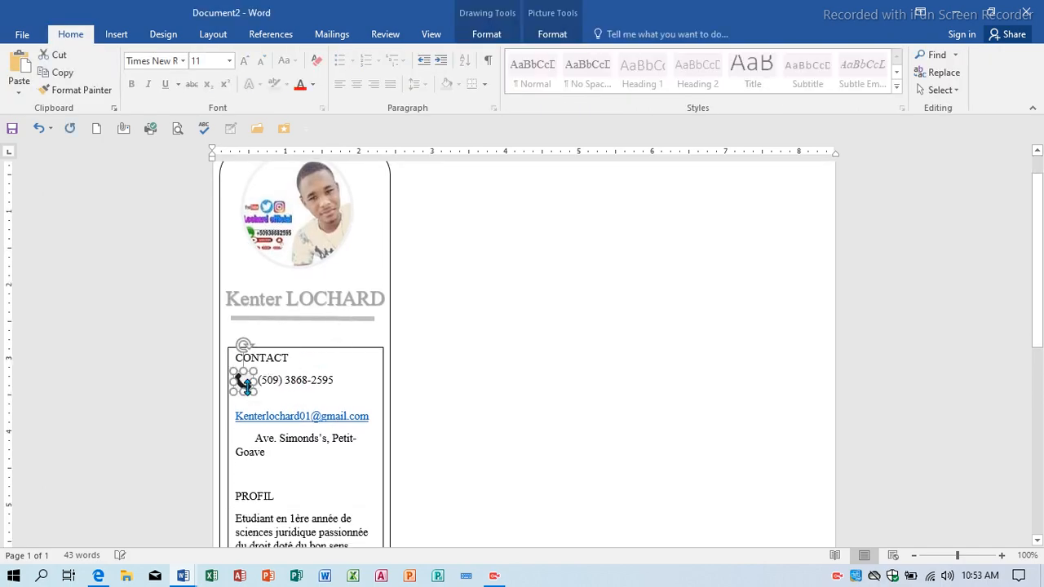
click(256, 438)
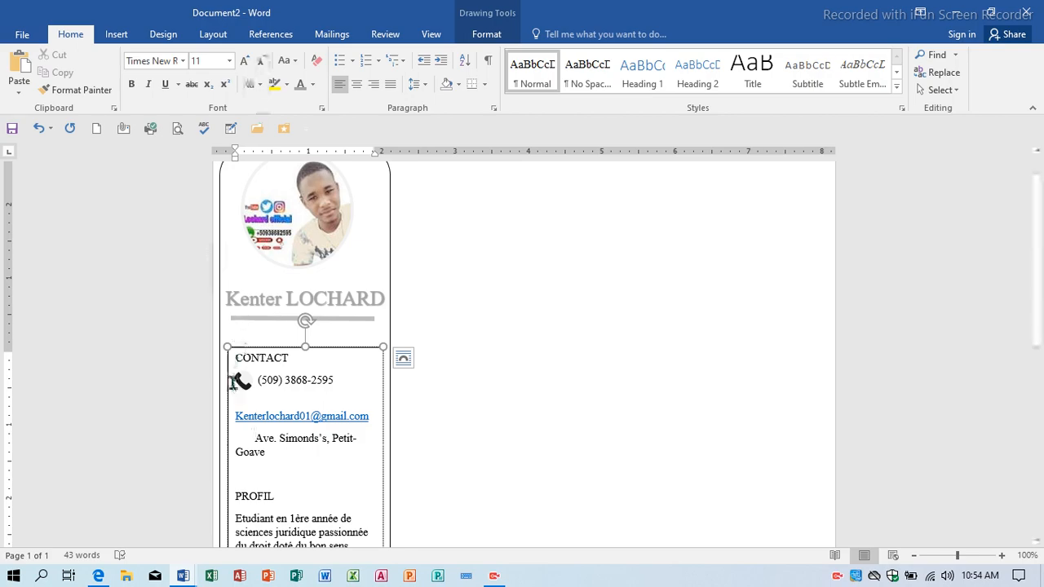
click(242, 380)
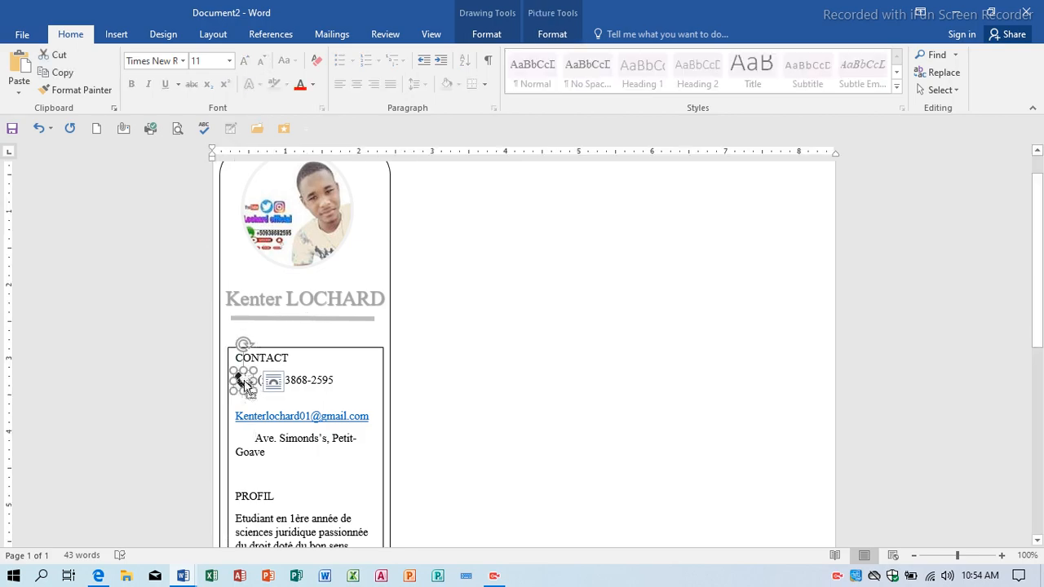
key(ctrl+d)
drag(252, 397, 244, 442)
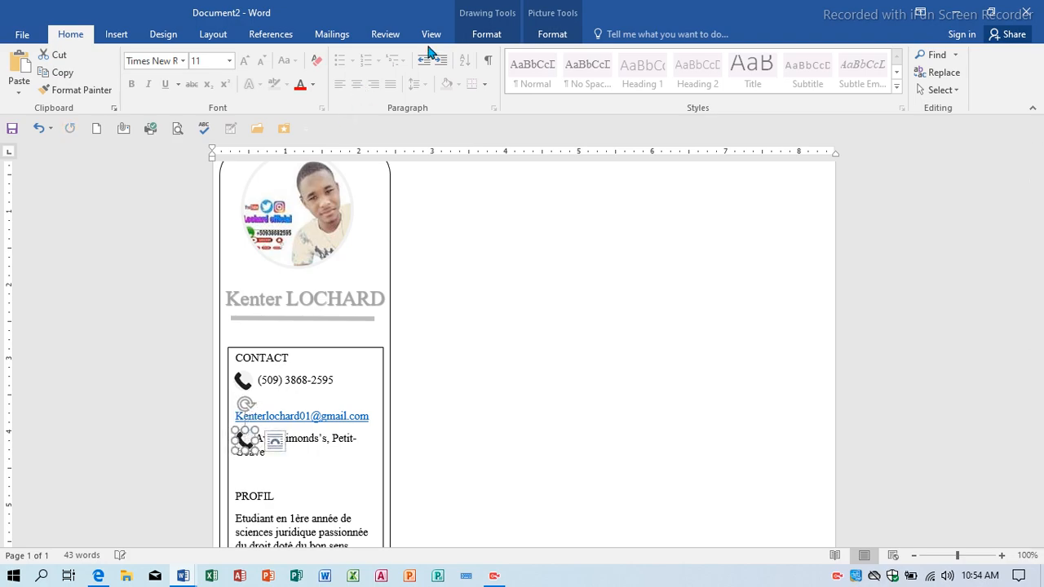
Fill the copied icon with the Desktop picture 'position' to make a location pin.
click(551, 38)
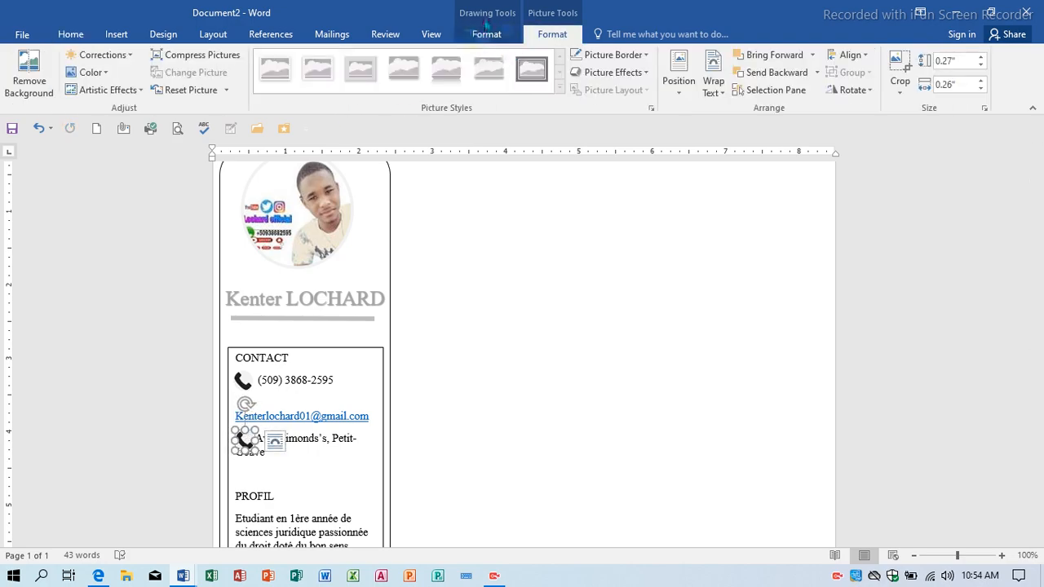
click(486, 34)
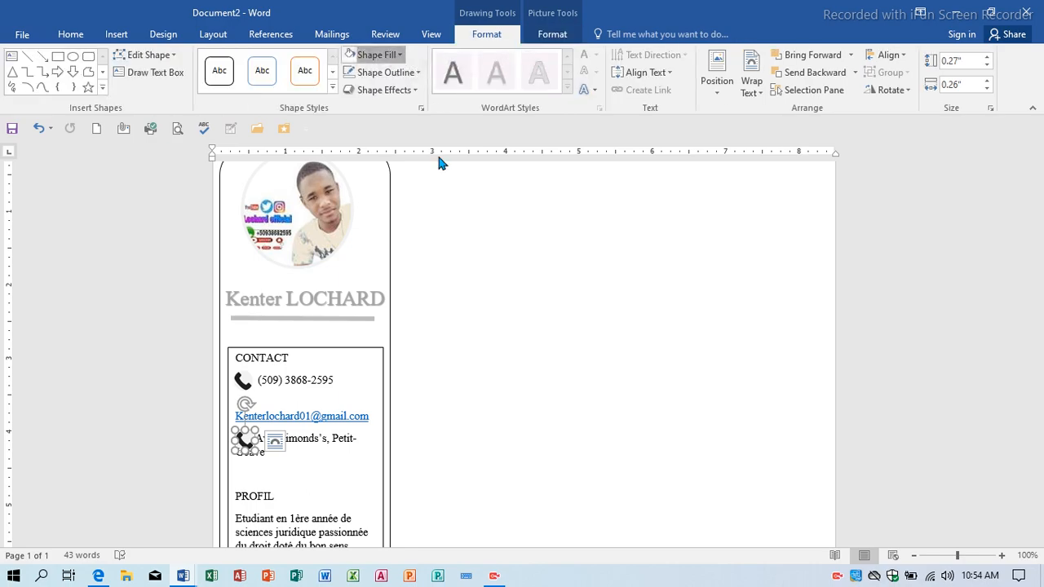
click(375, 54)
click(408, 231)
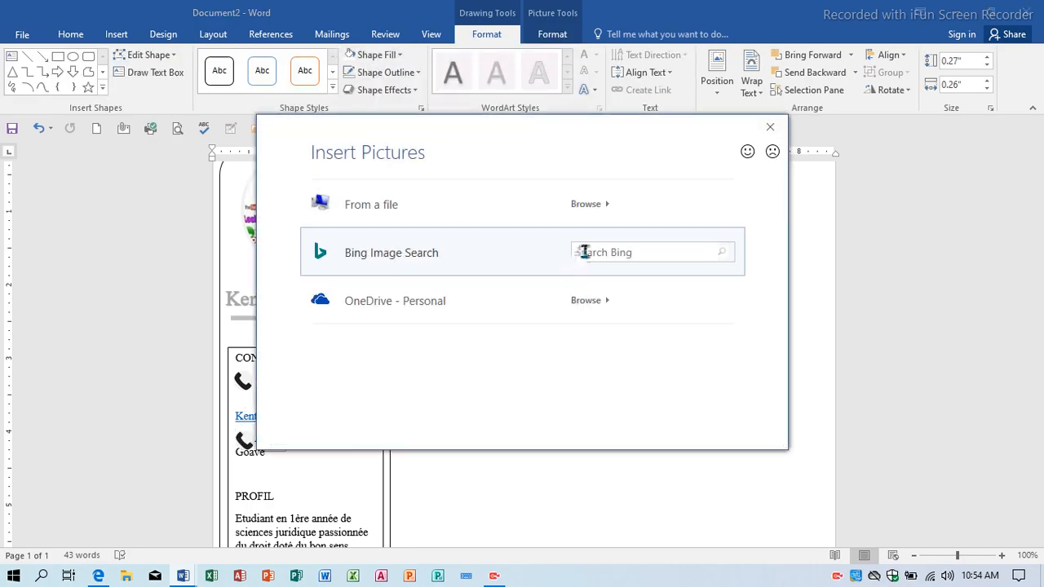
click(589, 205)
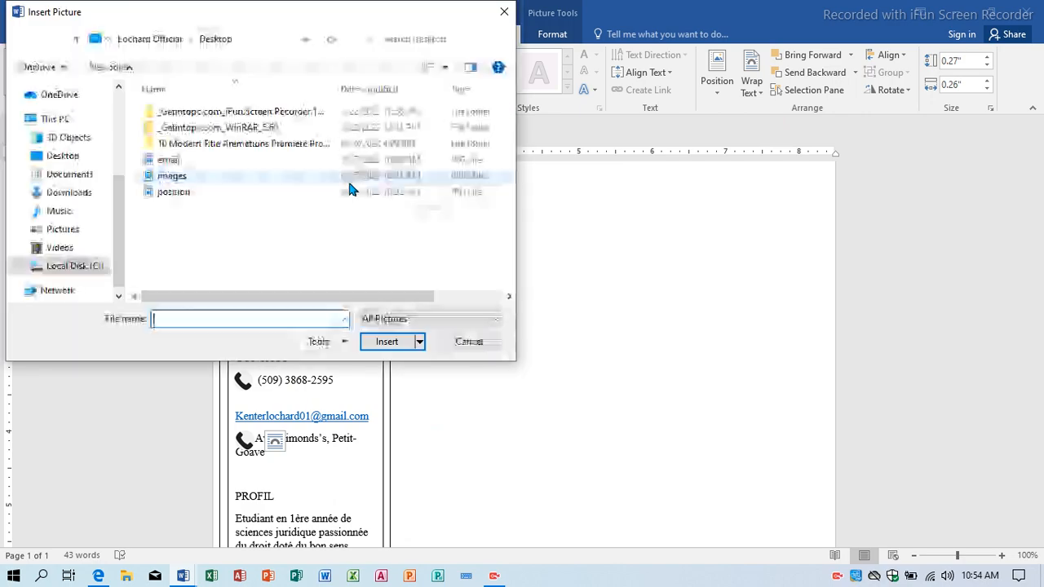
click(269, 195)
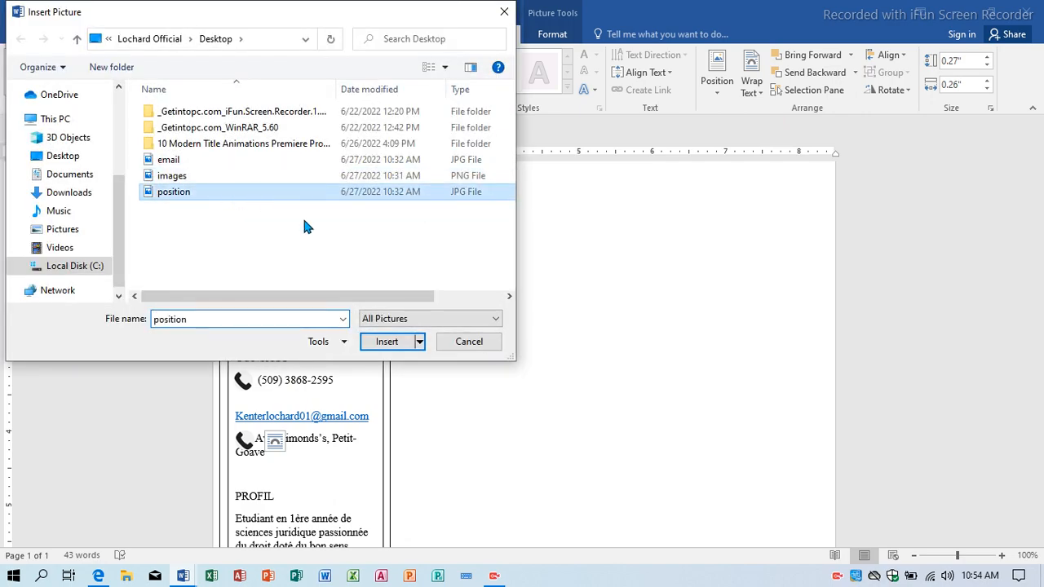
click(381, 343)
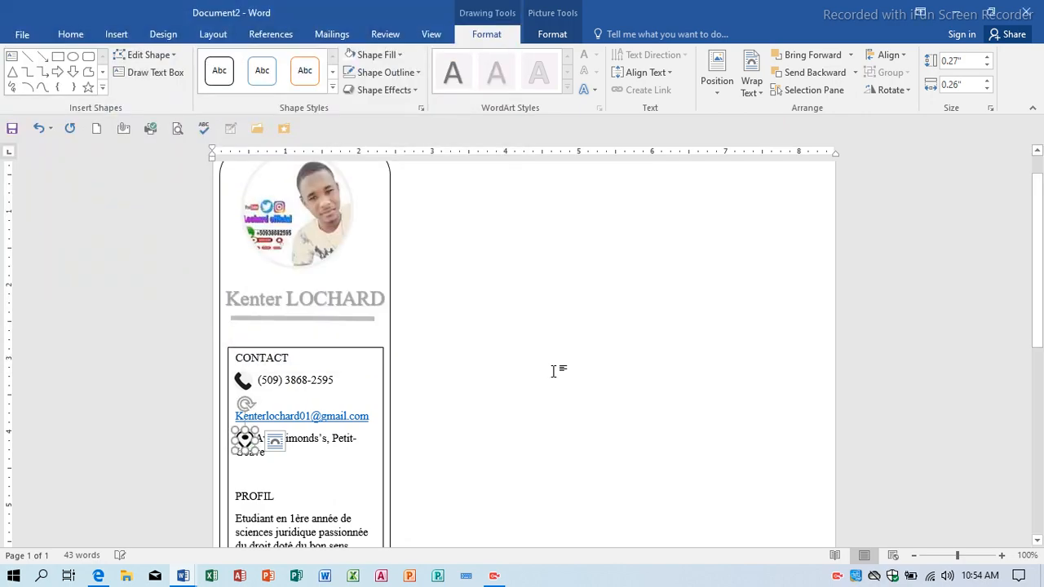
click(553, 371)
click(246, 477)
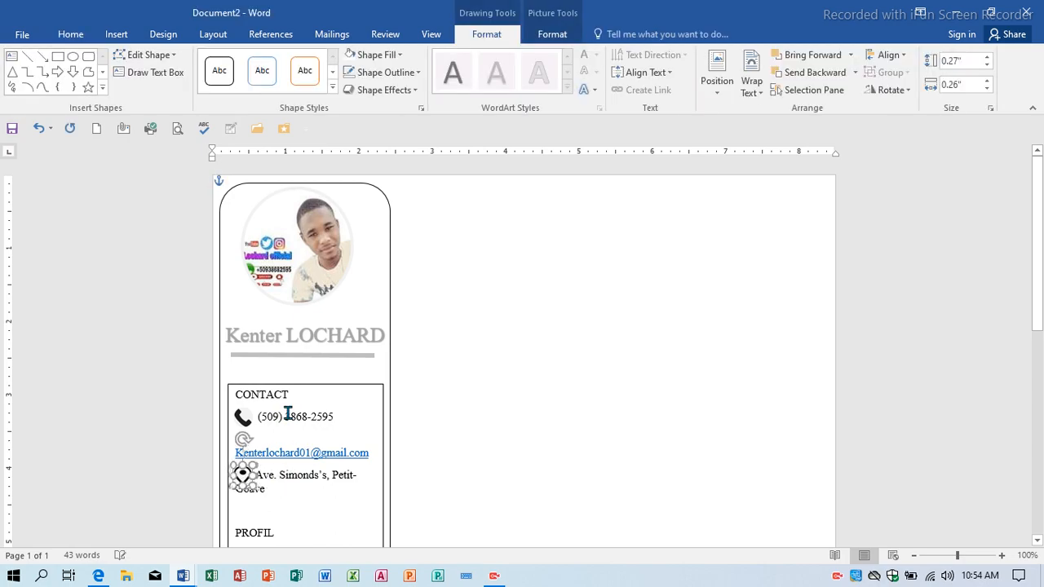
click(563, 447)
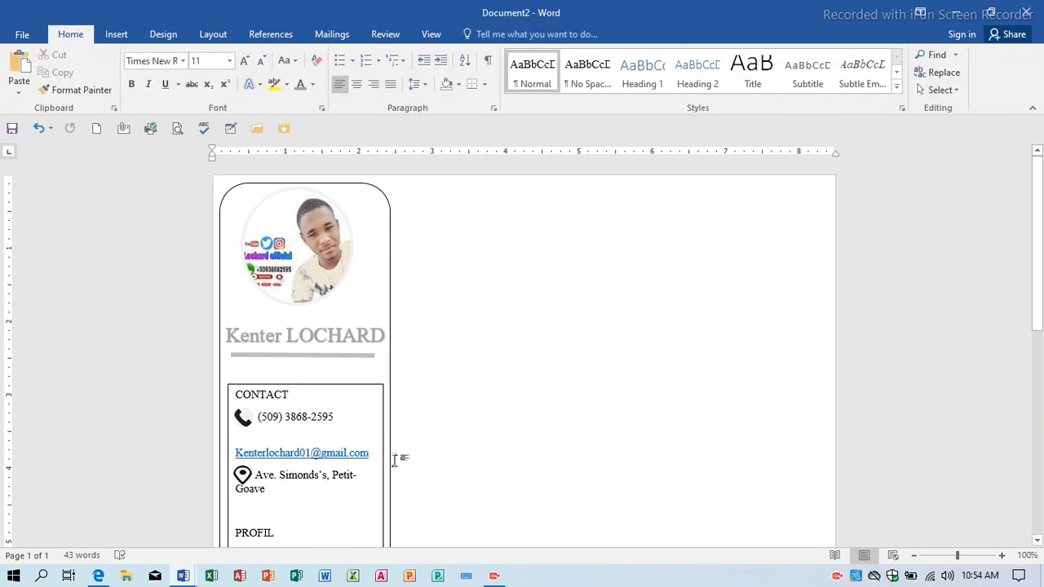
Widen the rounded sidebar panel and the CONTACT text box to 2.58".
click(388, 464)
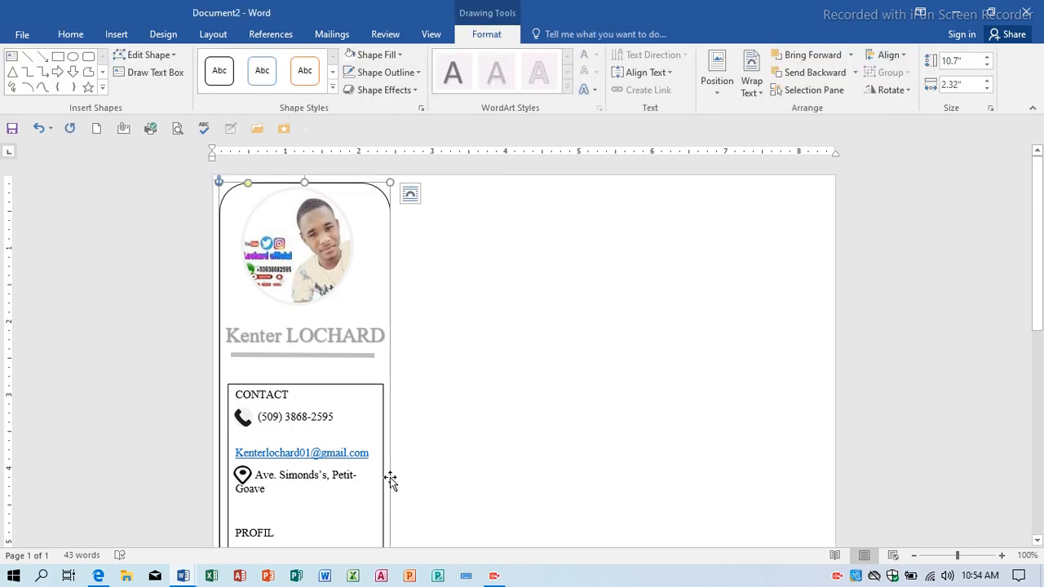
scroll(394, 493, down, 2)
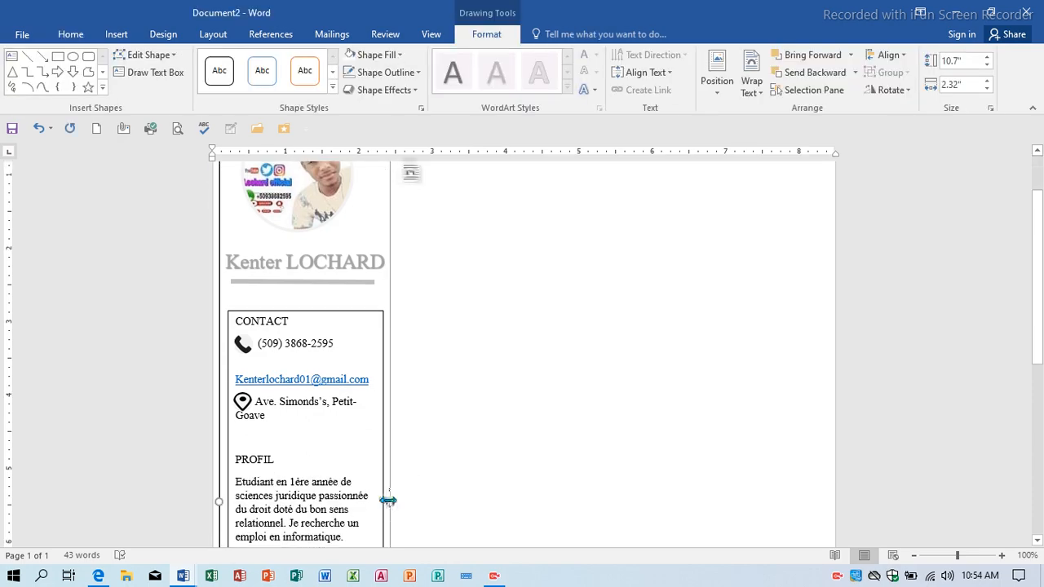
drag(392, 499, 424, 501)
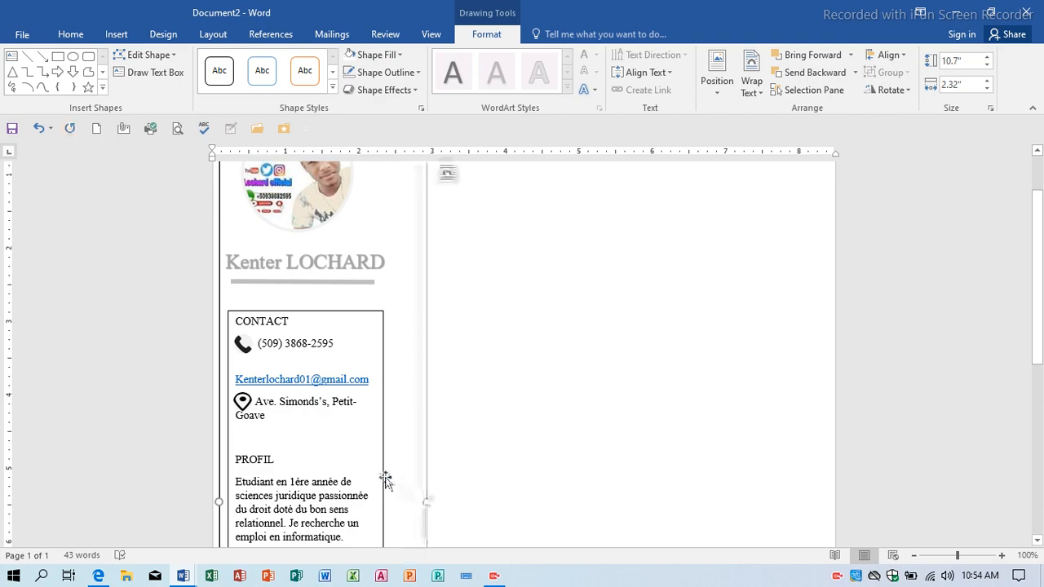
click(389, 485)
scroll(389, 485, down, 3)
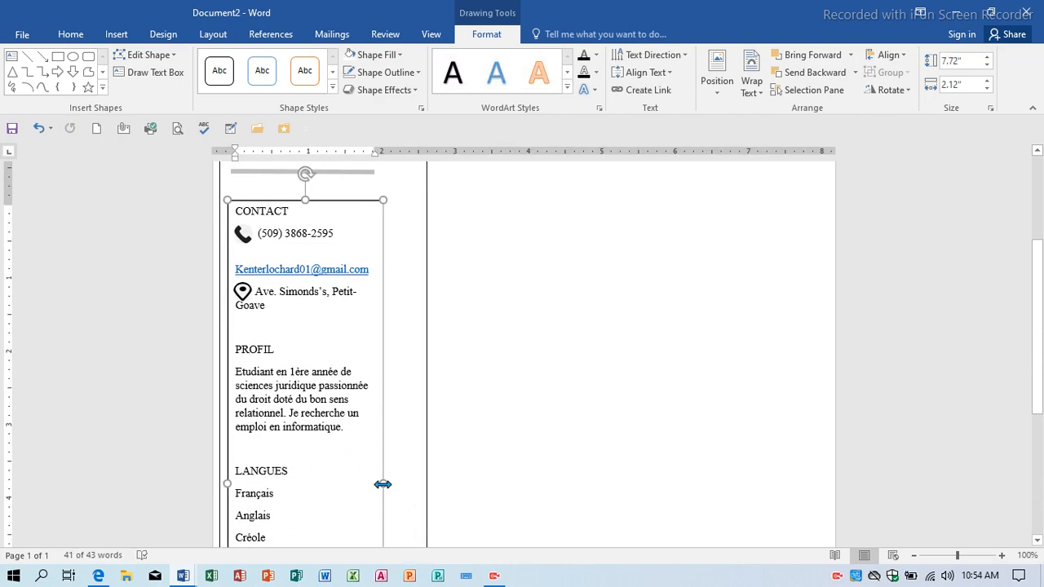
drag(383, 482, 417, 482)
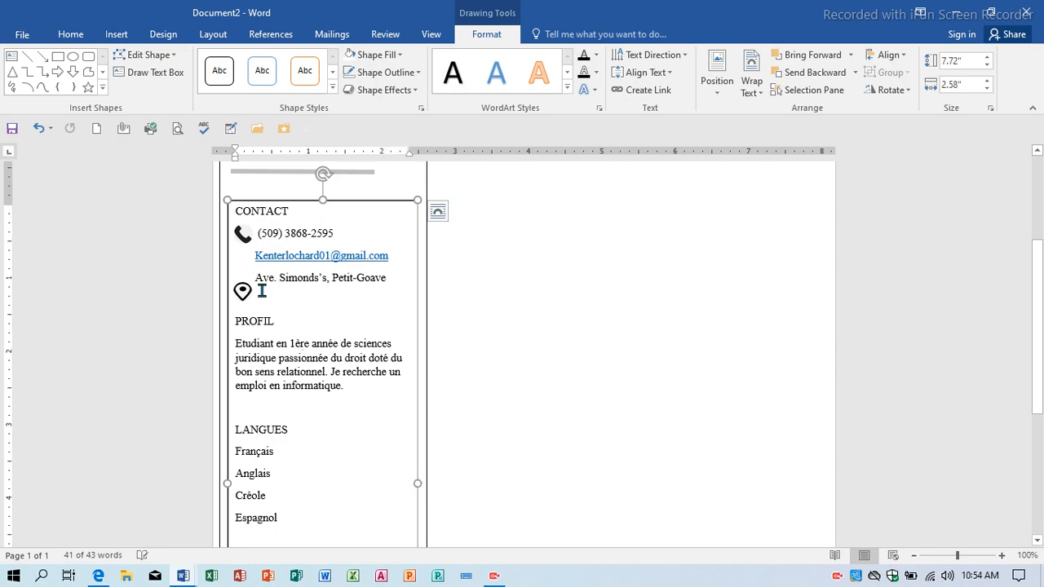
Copy the location pin icon to the clipboard.
click(242, 292)
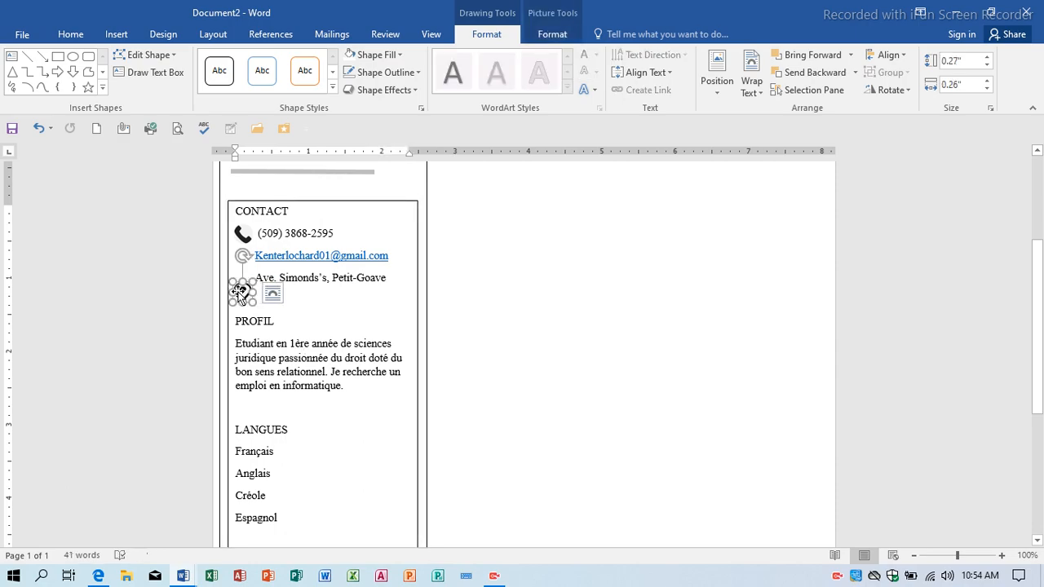
click(70, 34)
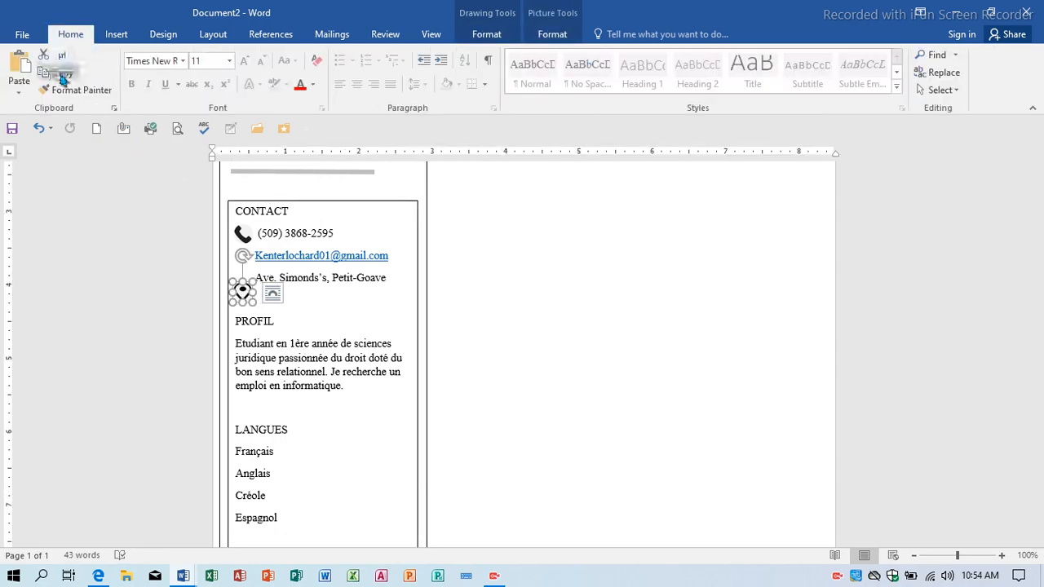
click(59, 72)
Paste a pin icon copy beside the email line and fill it with the 'email' picture.
click(16, 70)
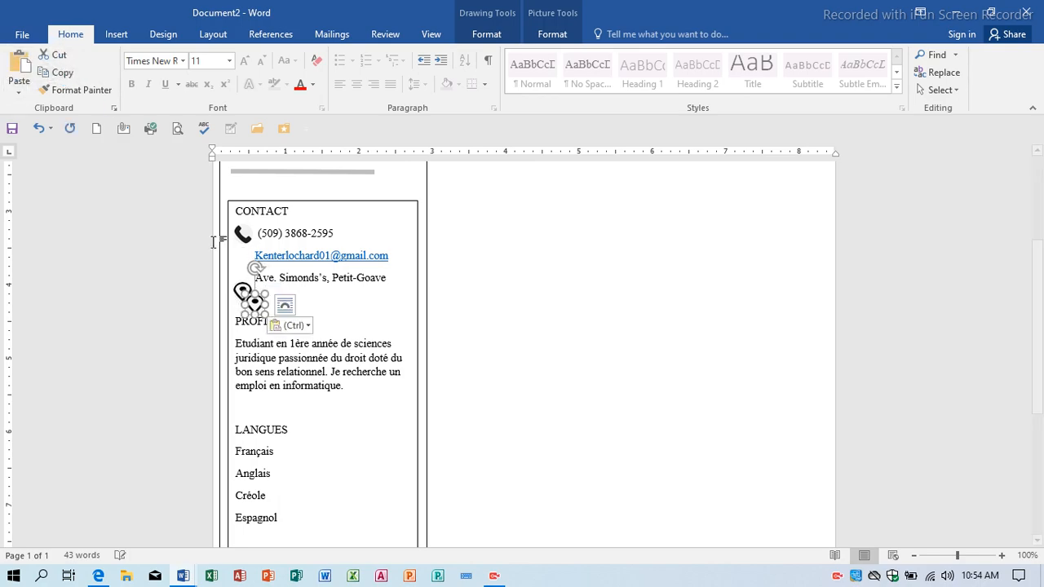
drag(252, 303, 239, 259)
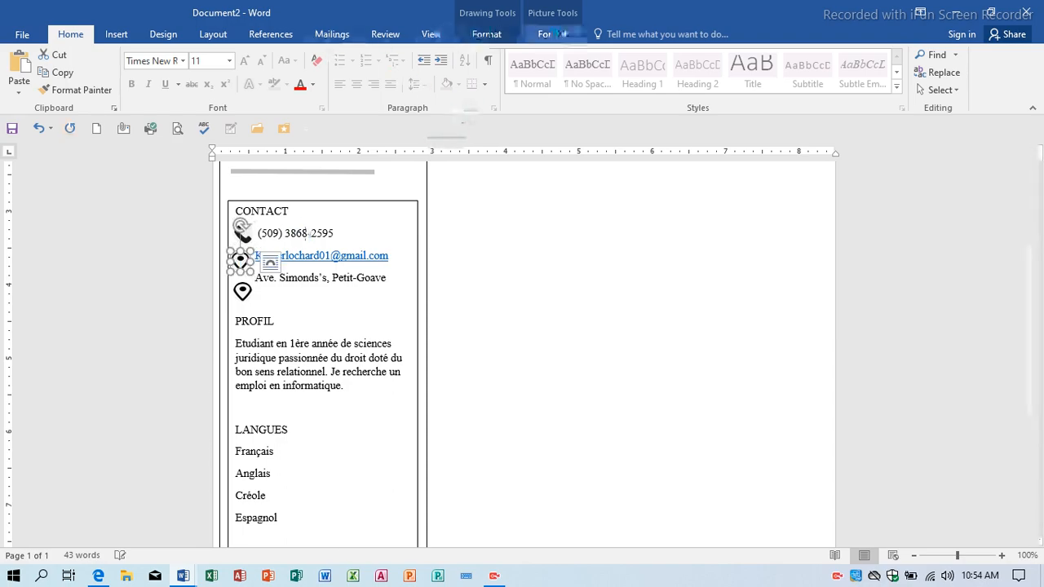
click(488, 34)
click(376, 54)
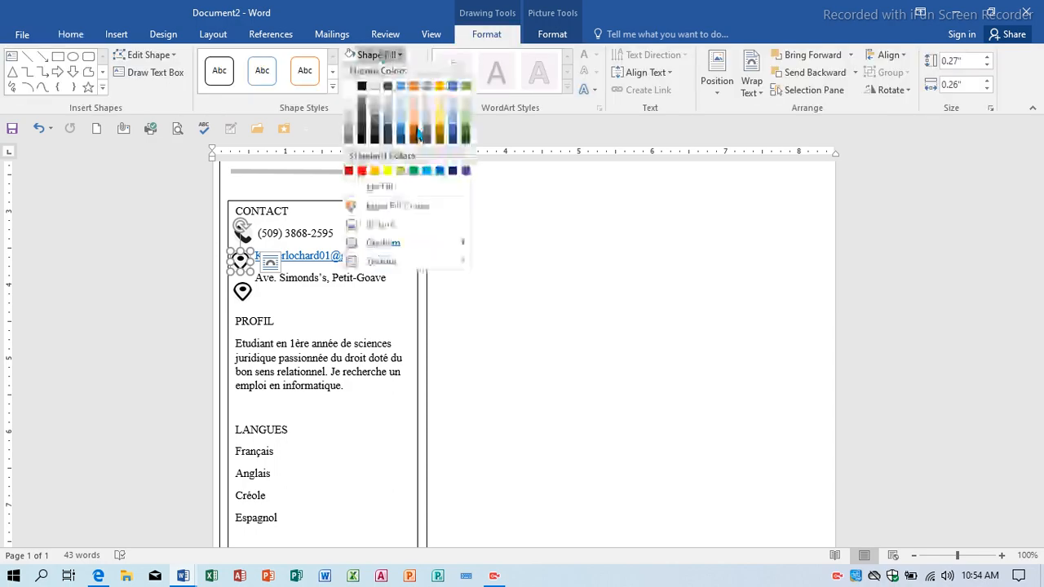
click(388, 231)
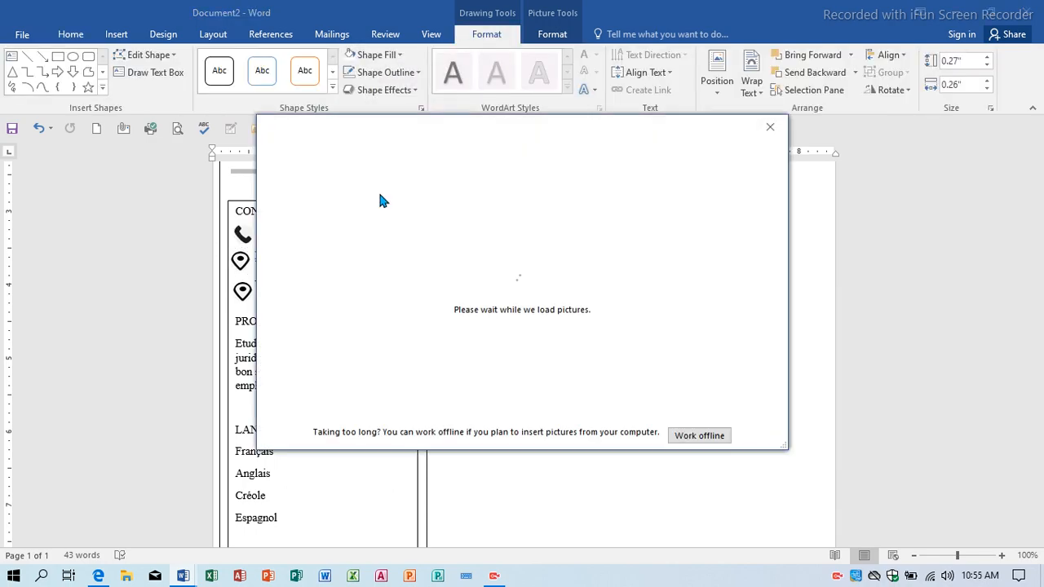
click(557, 215)
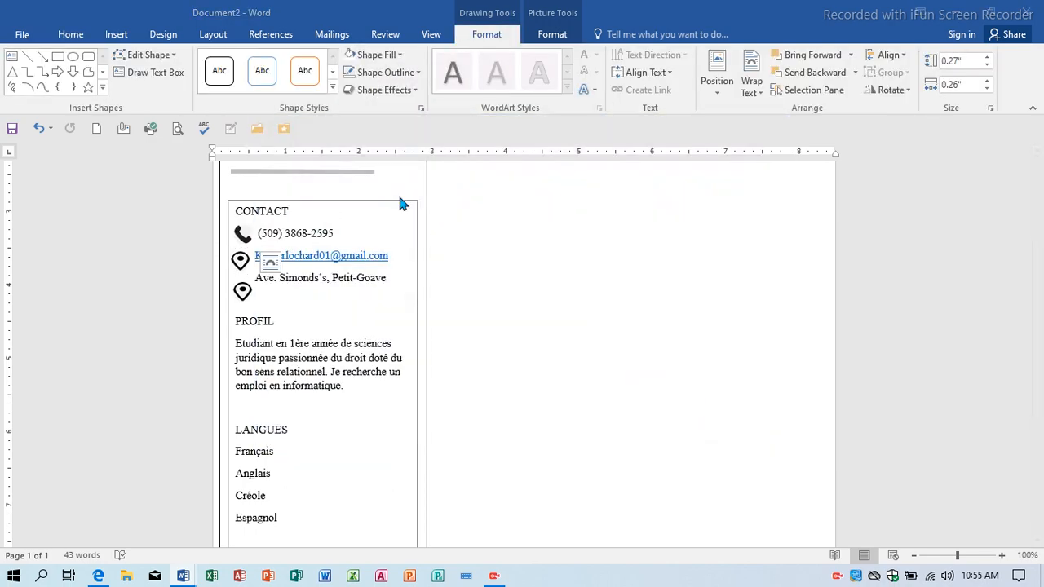
click(208, 174)
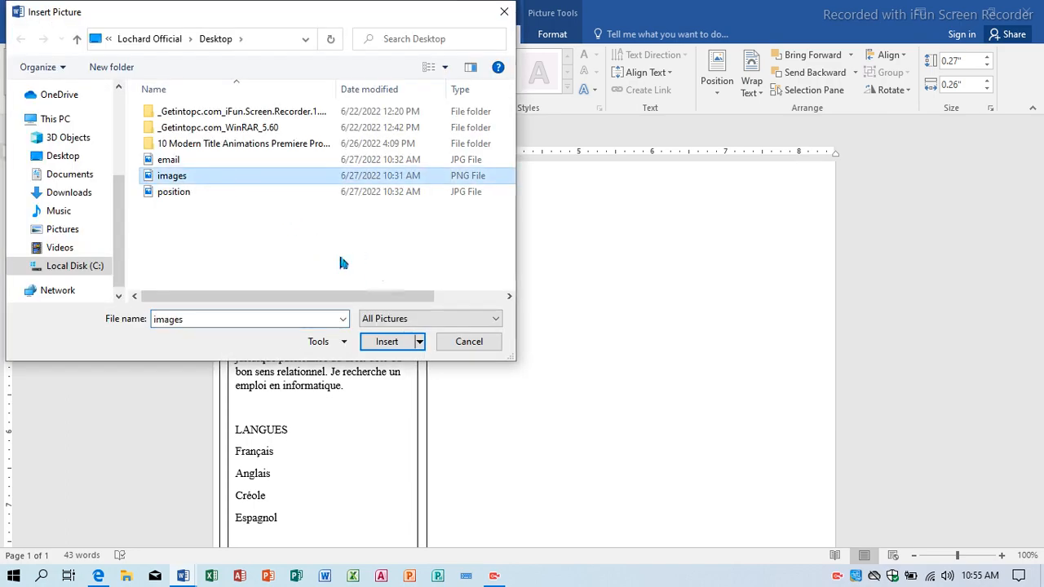
click(210, 160)
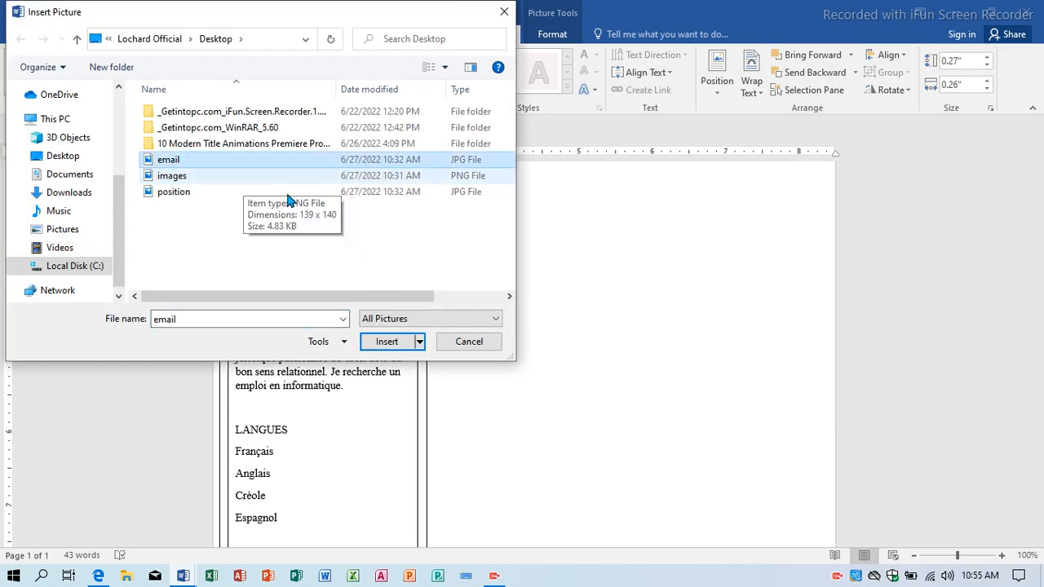
click(428, 68)
click(428, 69)
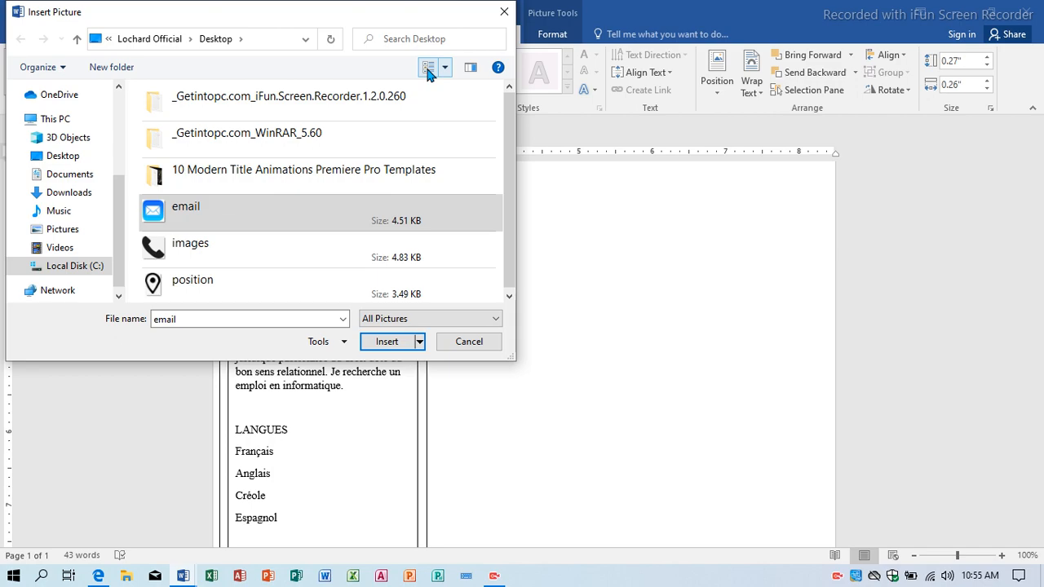
click(398, 341)
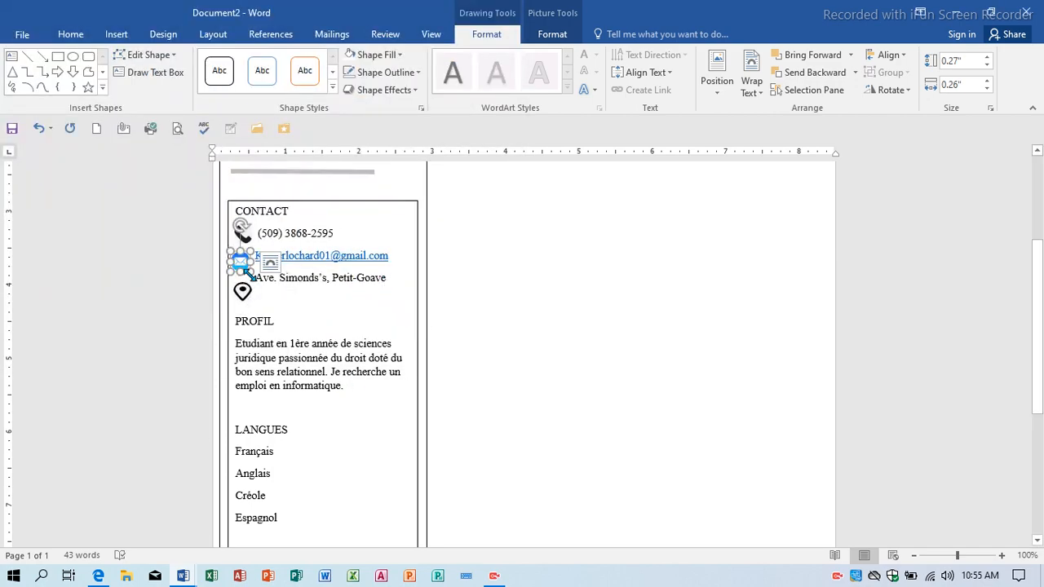
Nudge the envelope and pin icons up to line up with their text.
key(Up)
key(Up)
key(Up)
key(Up)
key(Up)
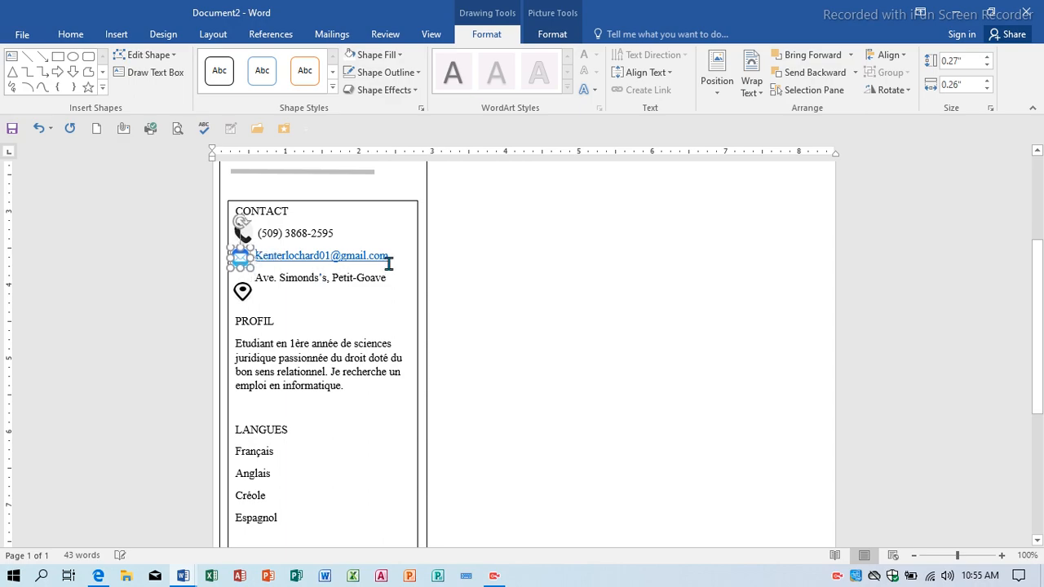
click(244, 291)
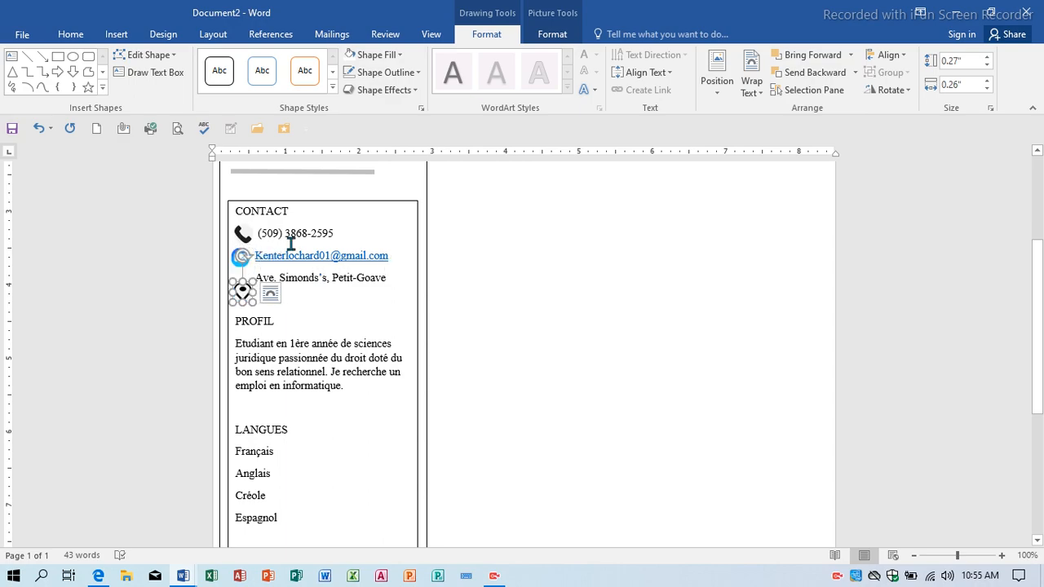
key(Up)
key(Up)
key(Up)
key(Up)
key(Up)
key(Up)
key(Up)
key(Up)
key(Up)
key(Up)
key(Up)
key(Up)
key(Up)
key(Up)
key(Up)
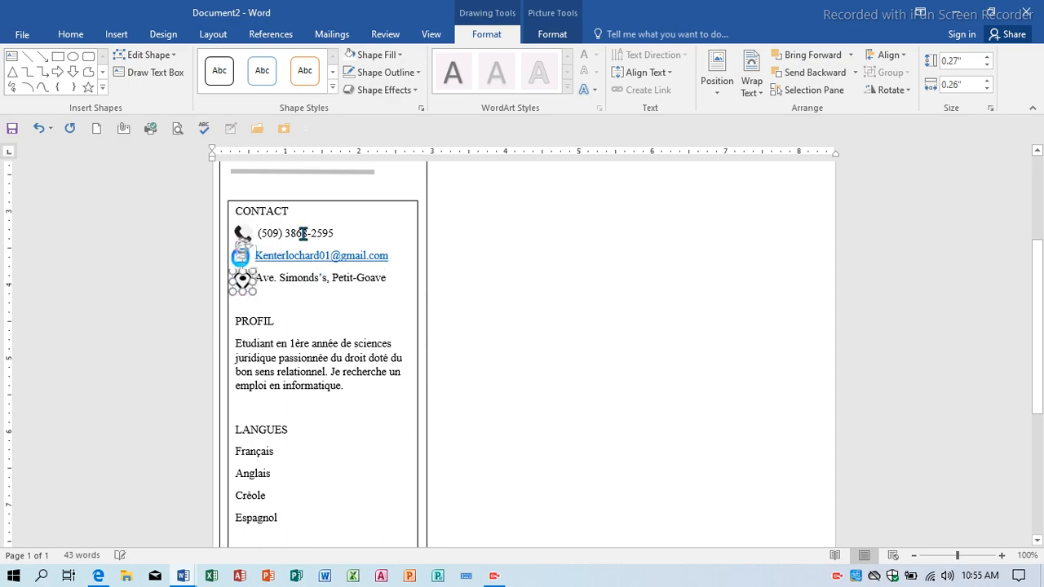
Draw a short straight line to the right of Français under LANGUES.
click(554, 282)
scroll(360, 333, up, 4)
scroll(370, 409, down, 3)
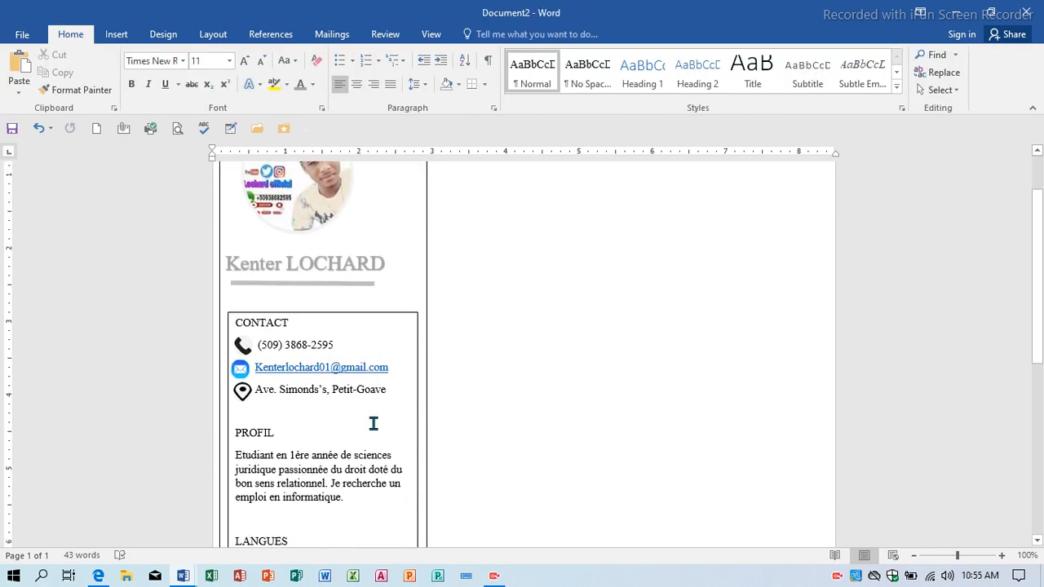
scroll(278, 395, down, 4)
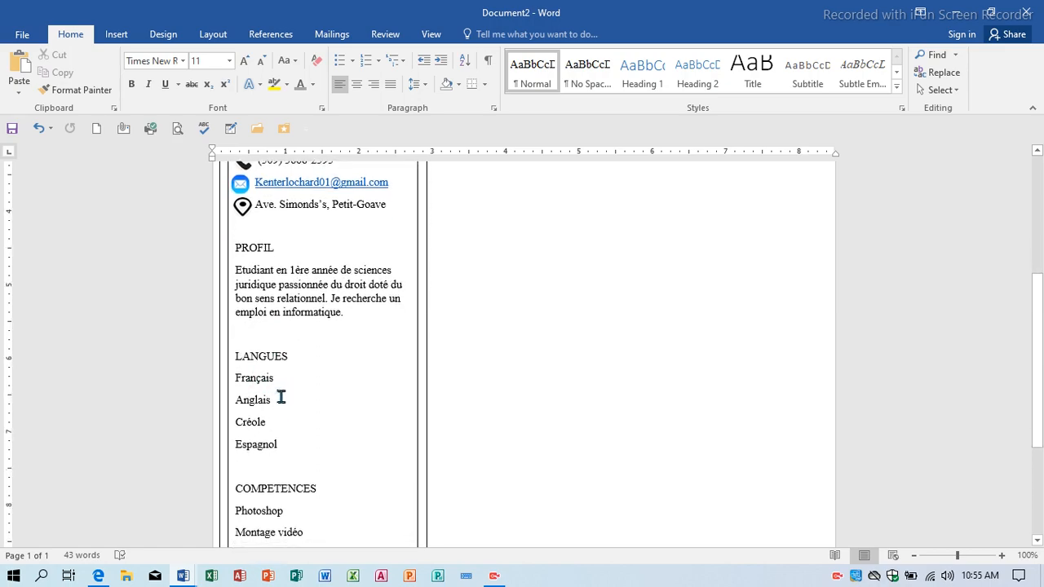
scroll(281, 398, down, 5)
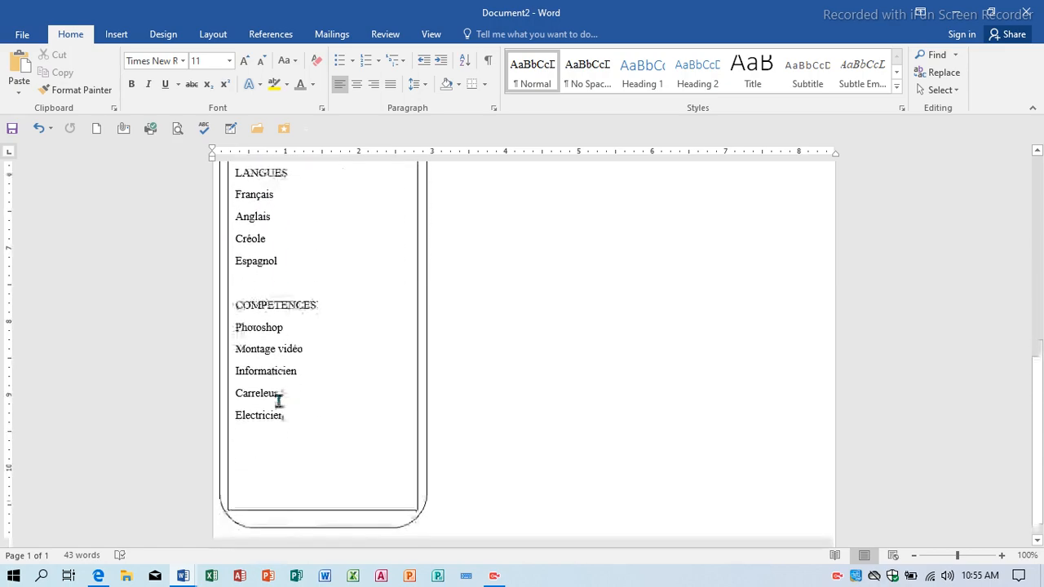
scroll(279, 400, up, 3)
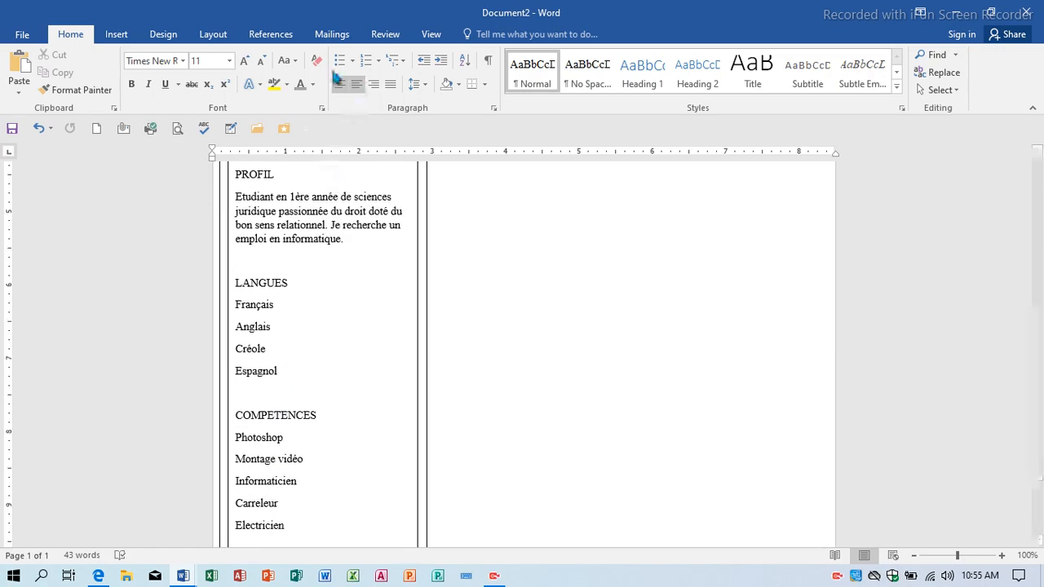
click(116, 33)
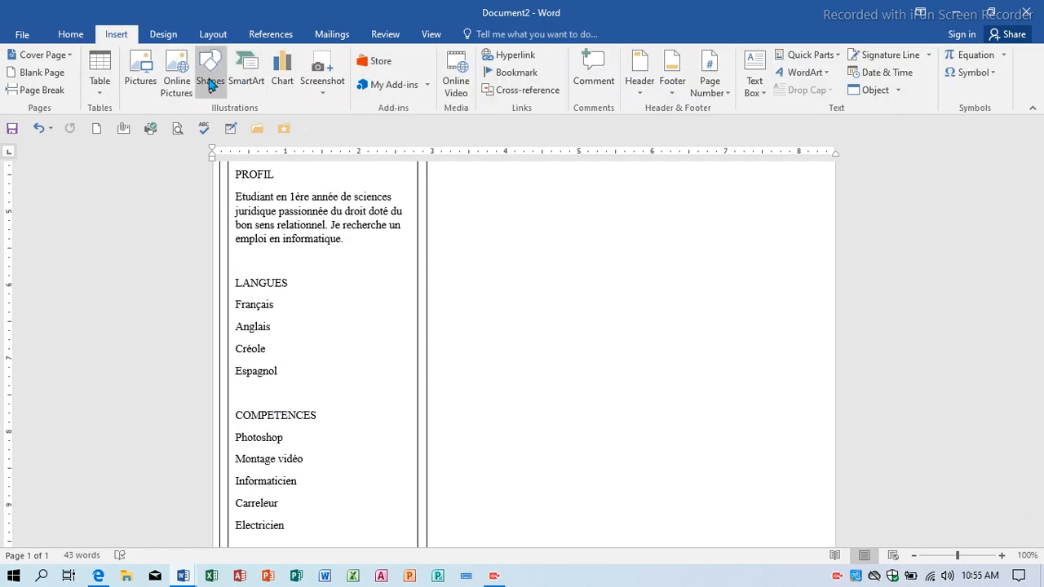
click(210, 82)
click(265, 125)
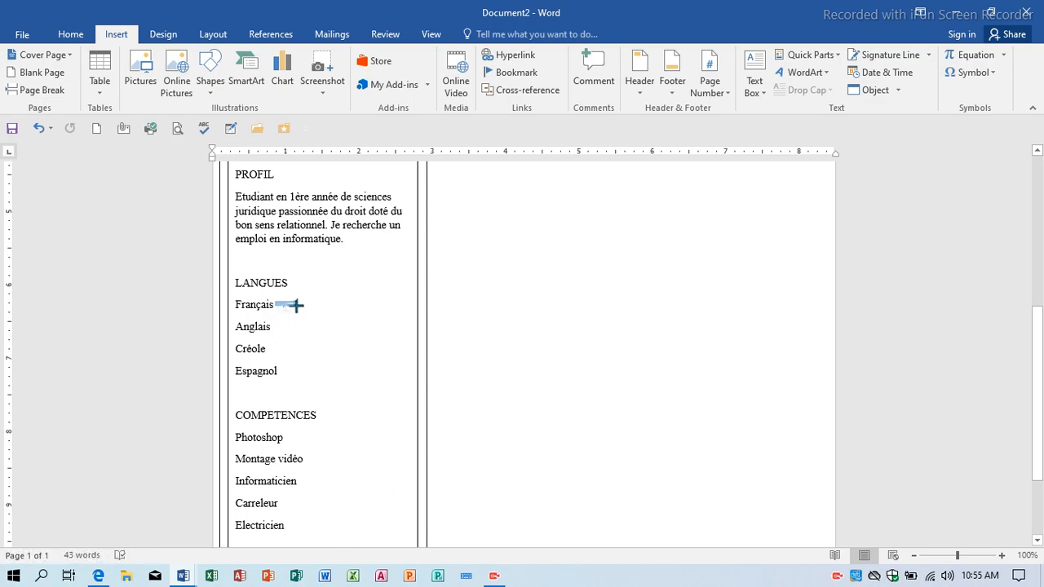
drag(295, 305, 334, 310)
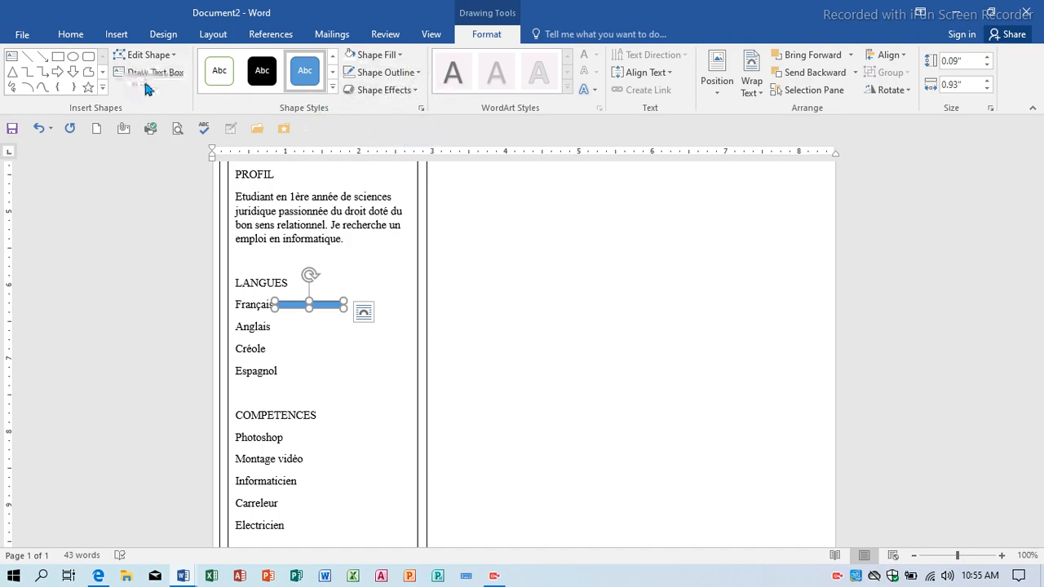
Give the bar a grey fill and no outline.
click(145, 55)
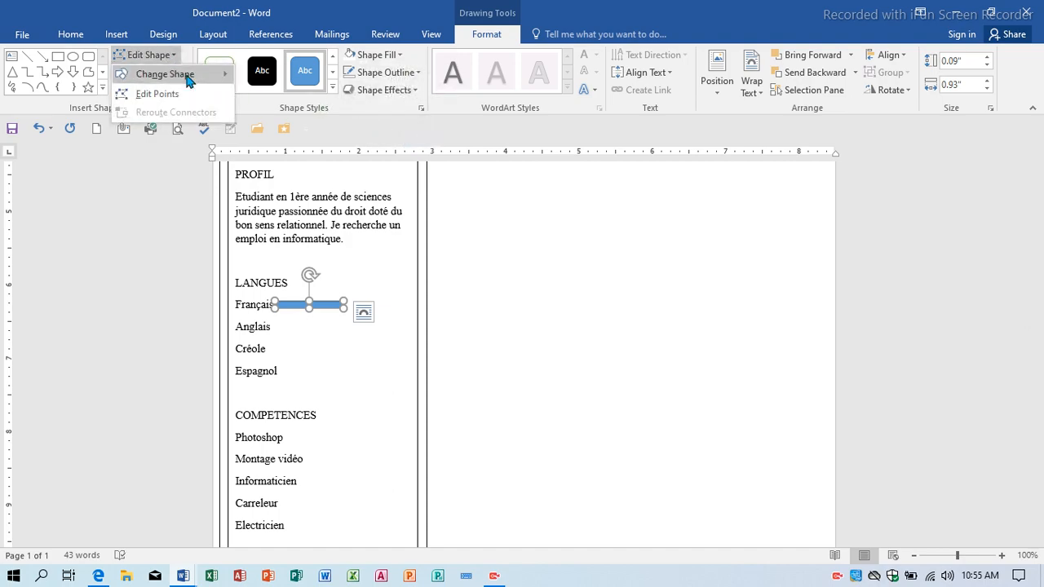
mouse_move(214, 76)
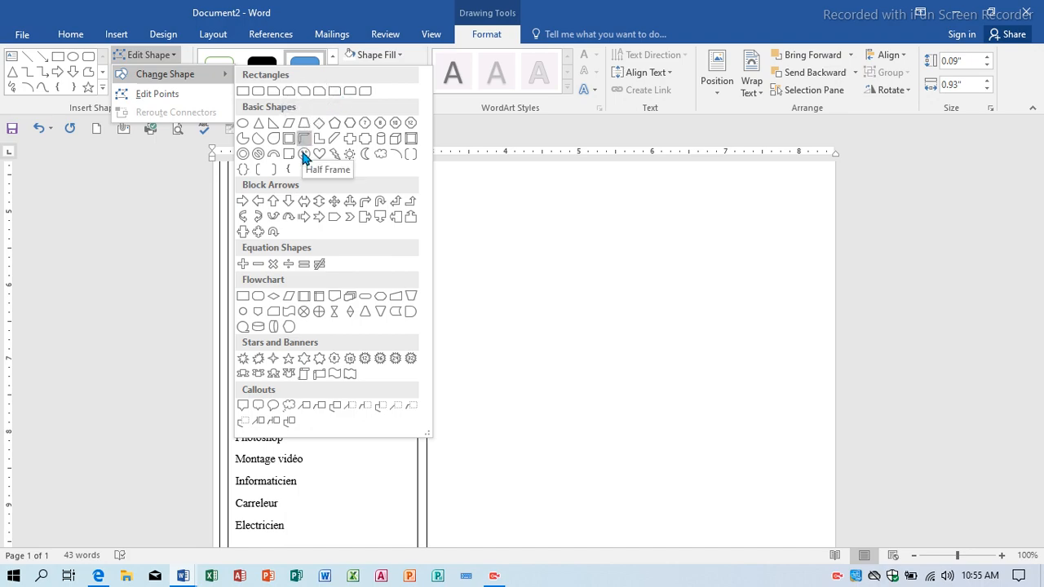
click(263, 97)
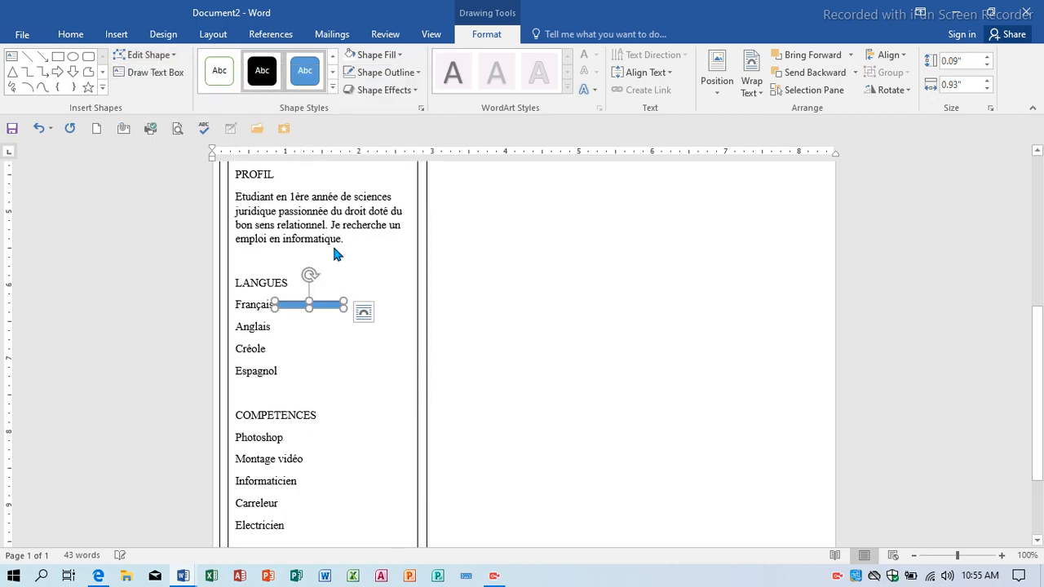
click(384, 54)
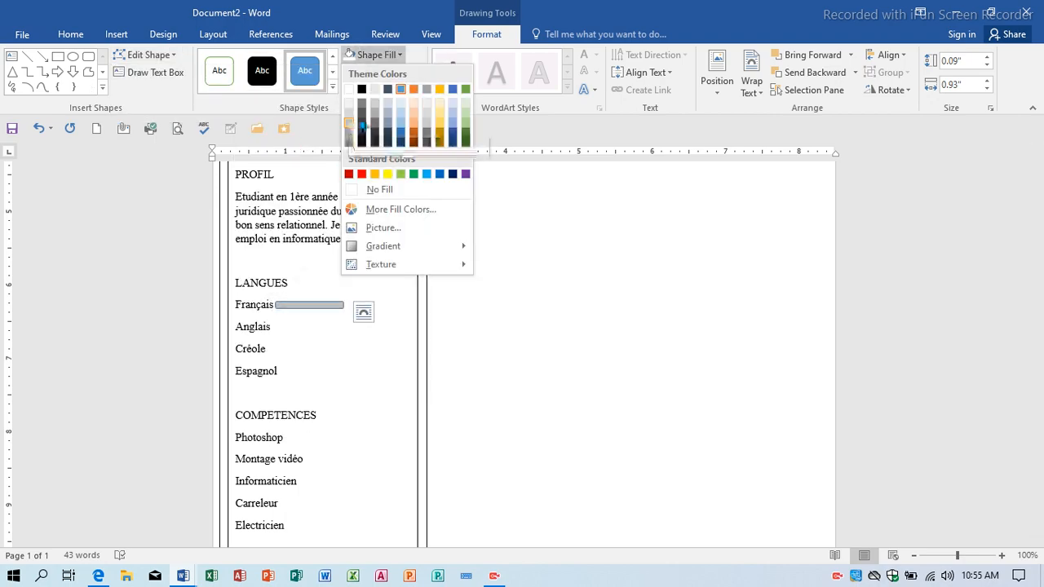
click(349, 124)
click(406, 74)
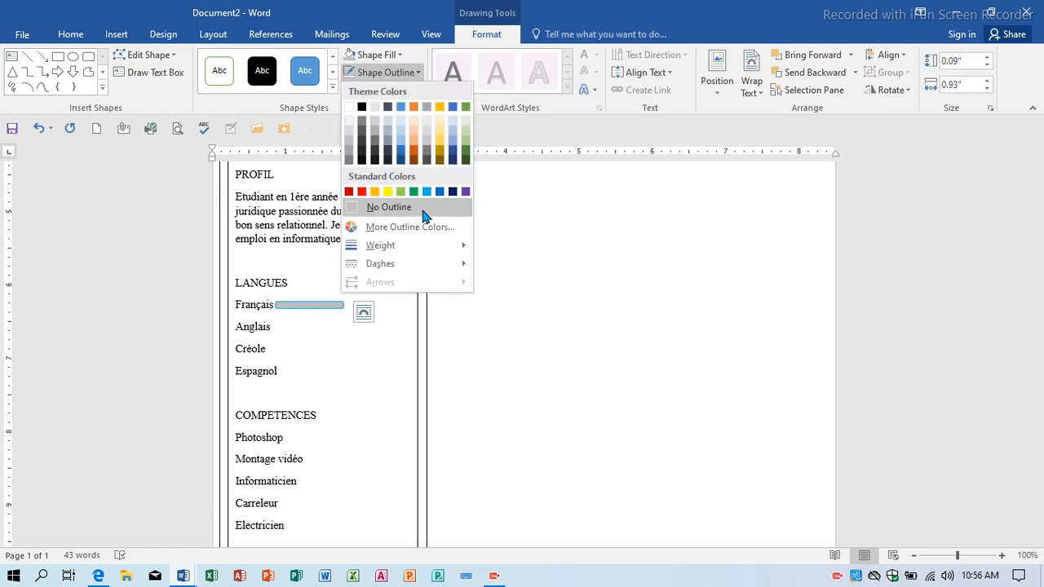
click(423, 211)
click(489, 338)
scroll(324, 347, up, 5)
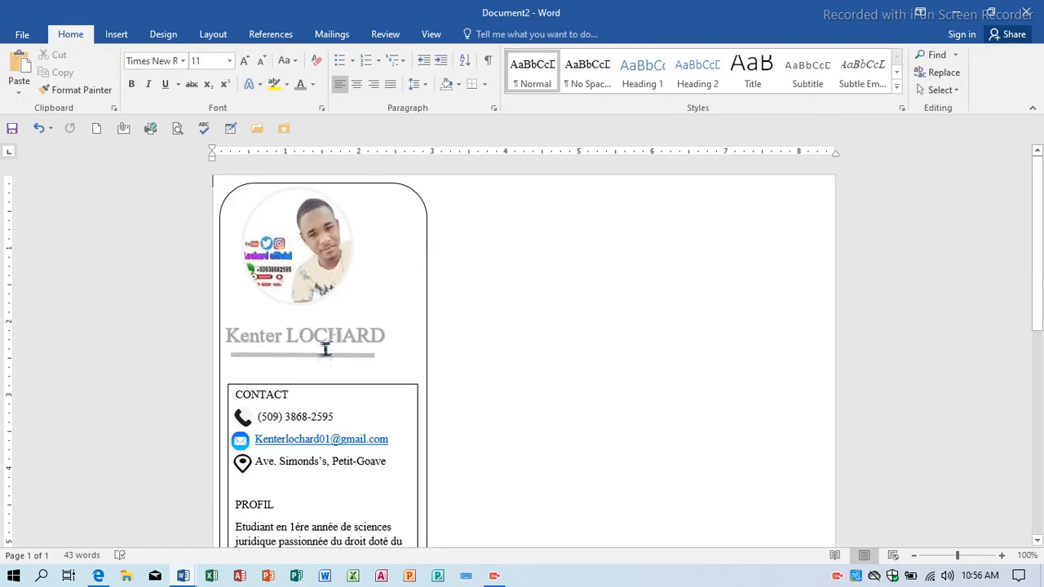
Copy the Français bar beside Anglais and shrink its width to 0.5".
scroll(324, 382, down, 3)
click(296, 453)
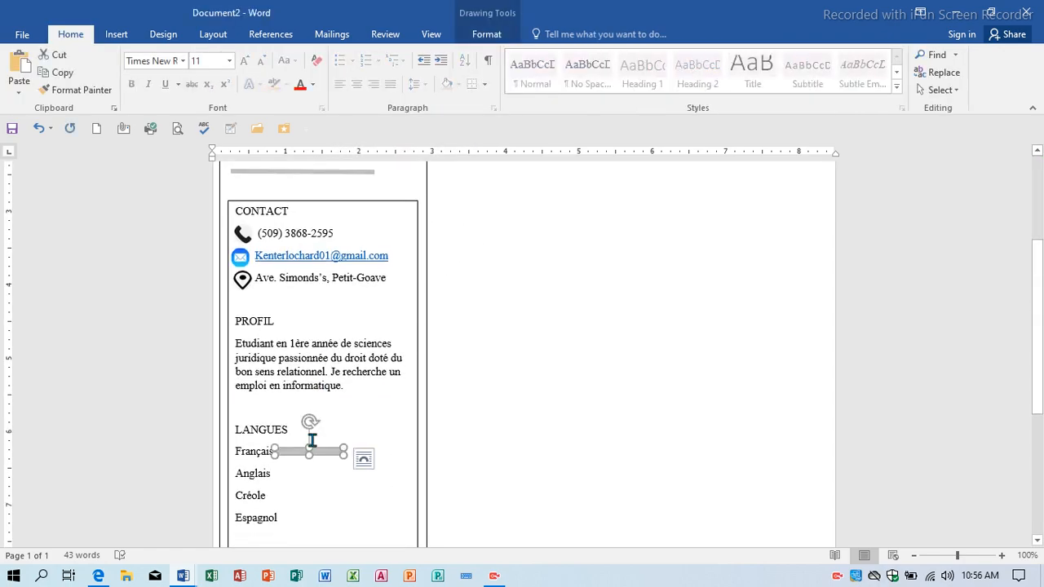
scroll(310, 379, down, 2)
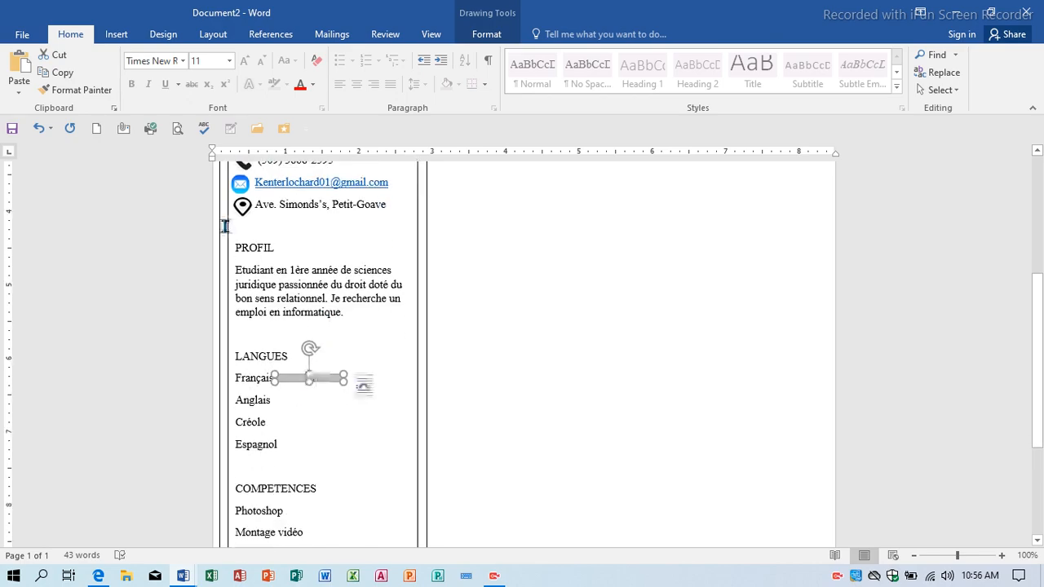
click(72, 74)
click(22, 61)
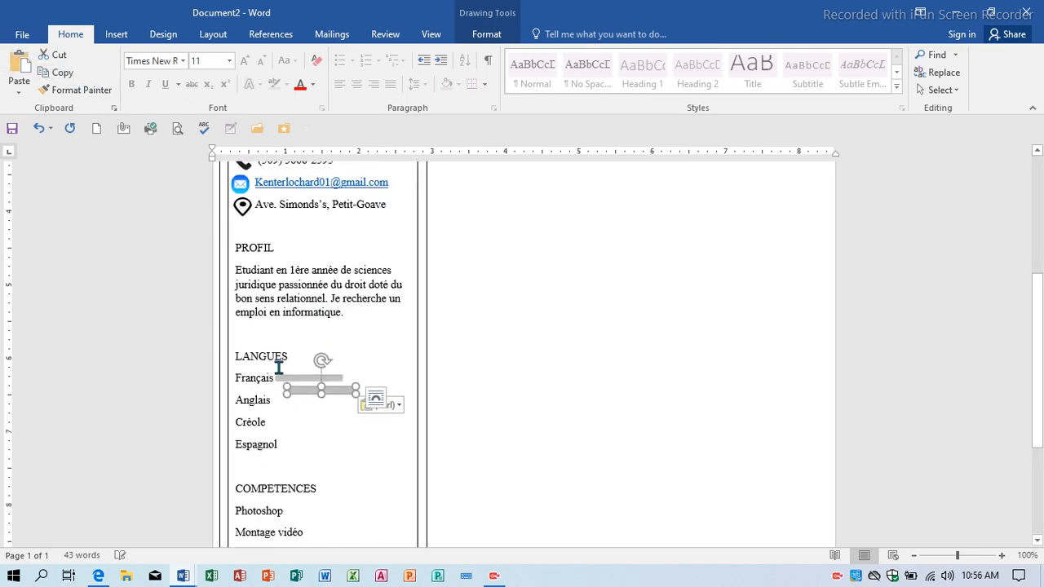
key(Down)
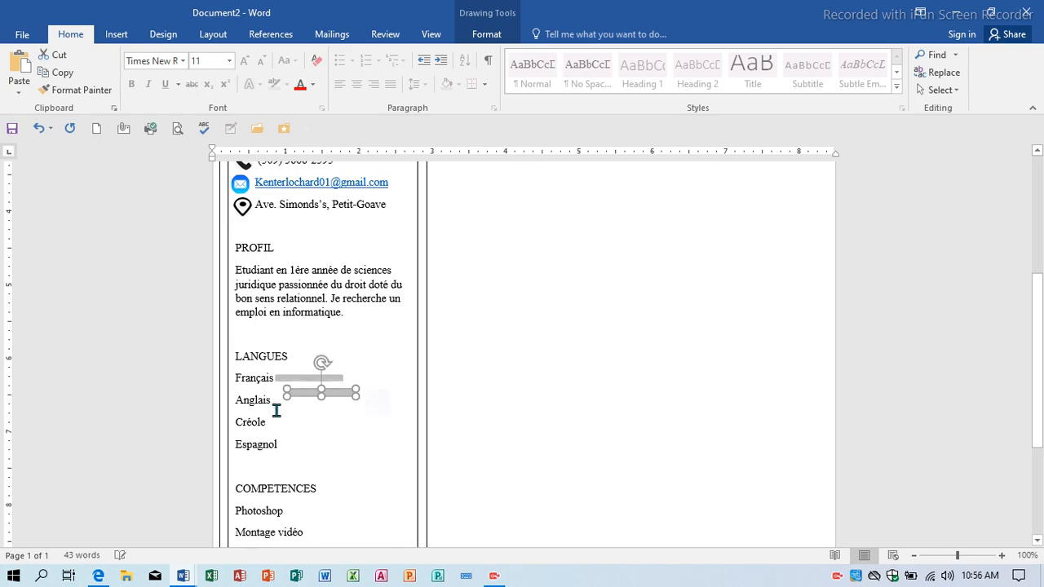
key(Left)
key(Left)
key(Left)
key(Down)
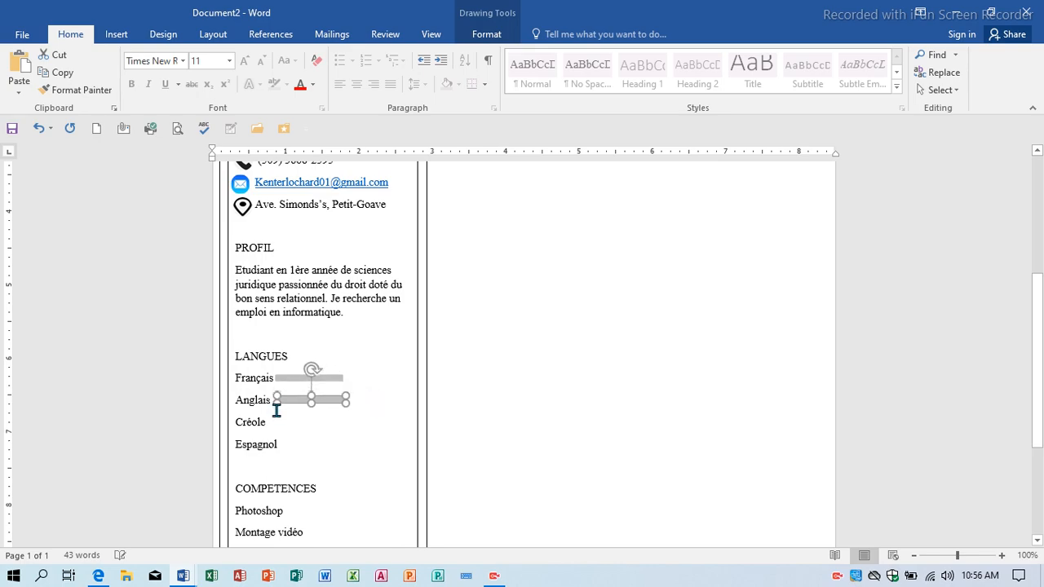
key(Left)
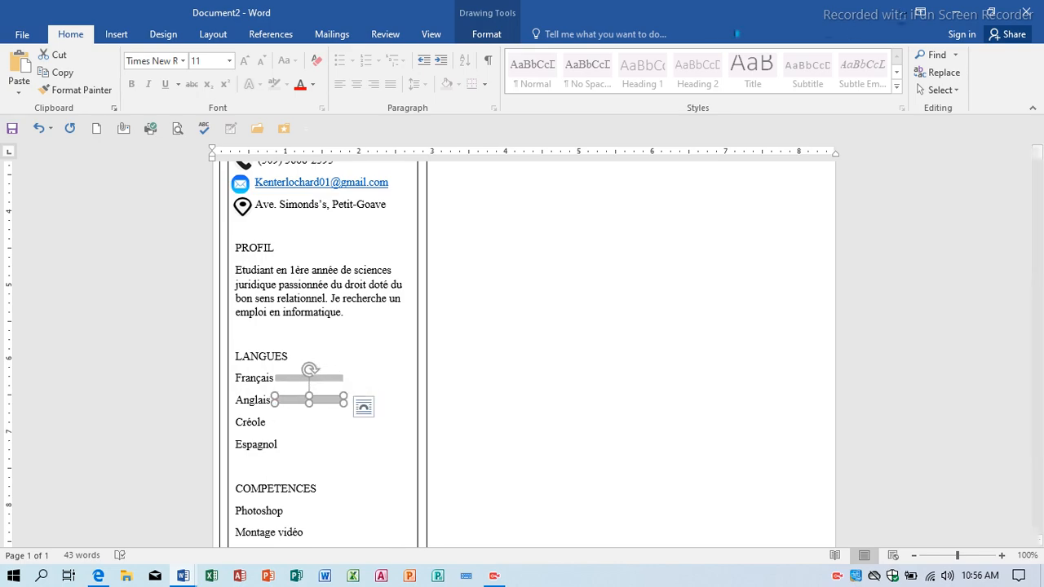
click(493, 35)
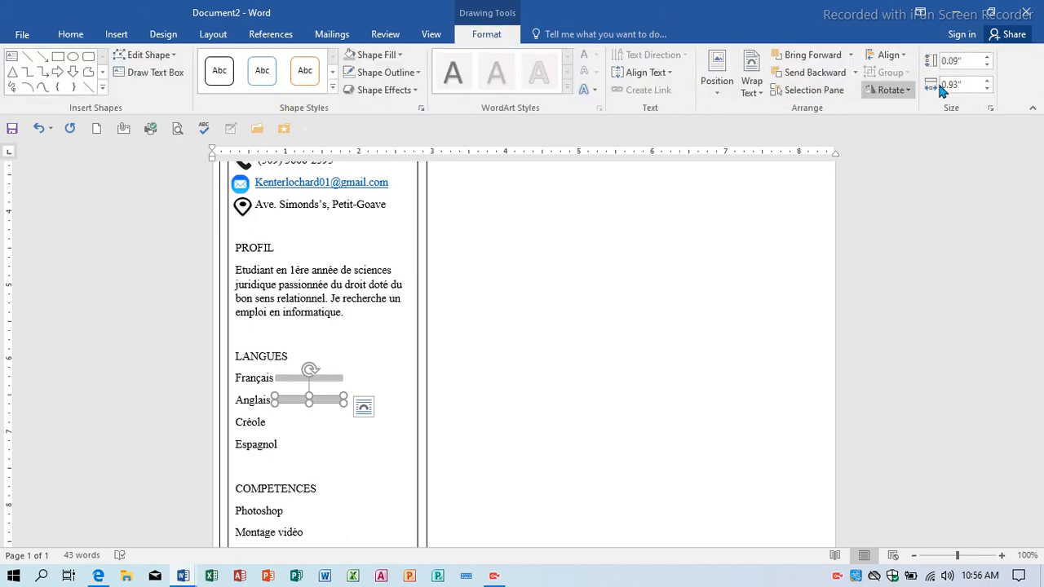
click(987, 87)
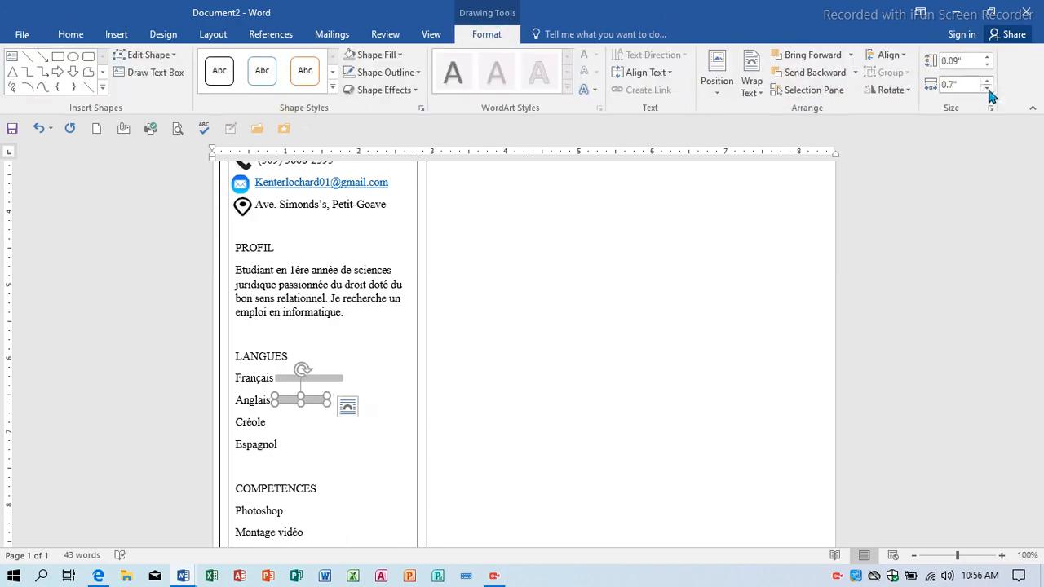
click(987, 87)
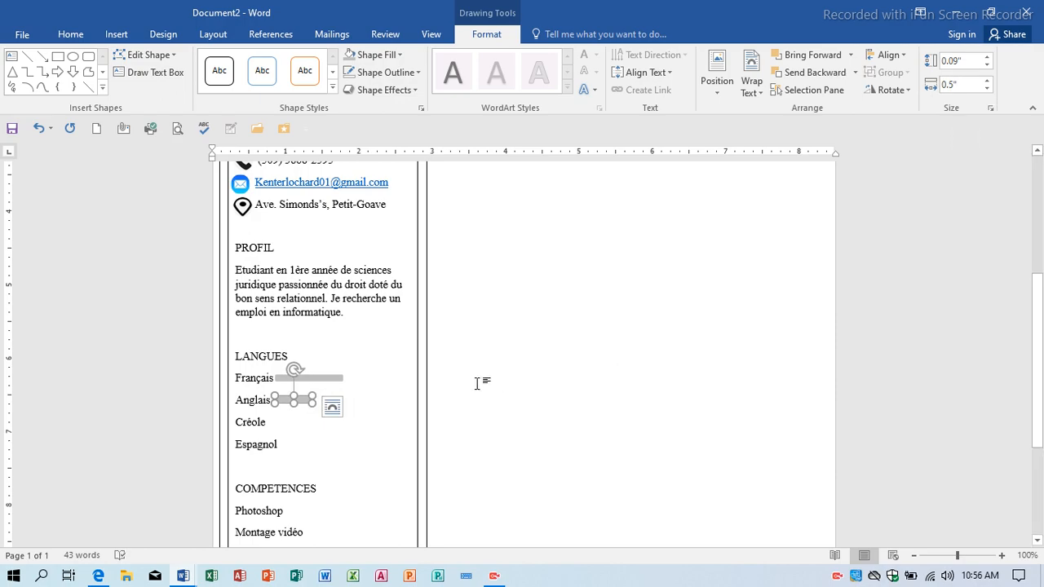
Duplicate the Anglais bar beside Créole and make it wider.
key(ctrl+d)
key(Down)
key(Down)
key(Down)
key(Down)
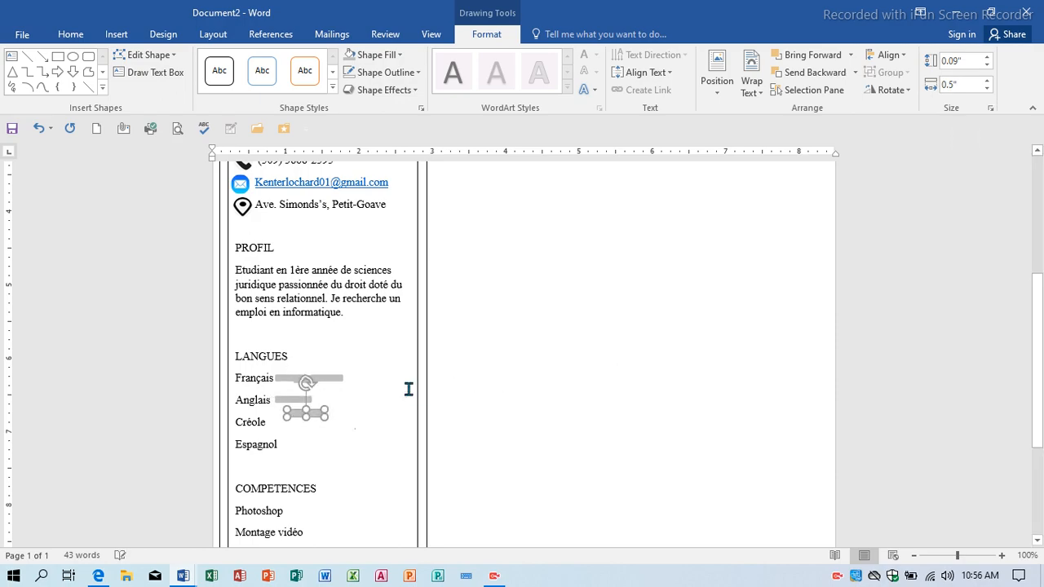
key(Down)
key(Down)
key(Left)
key(Left)
key(Left)
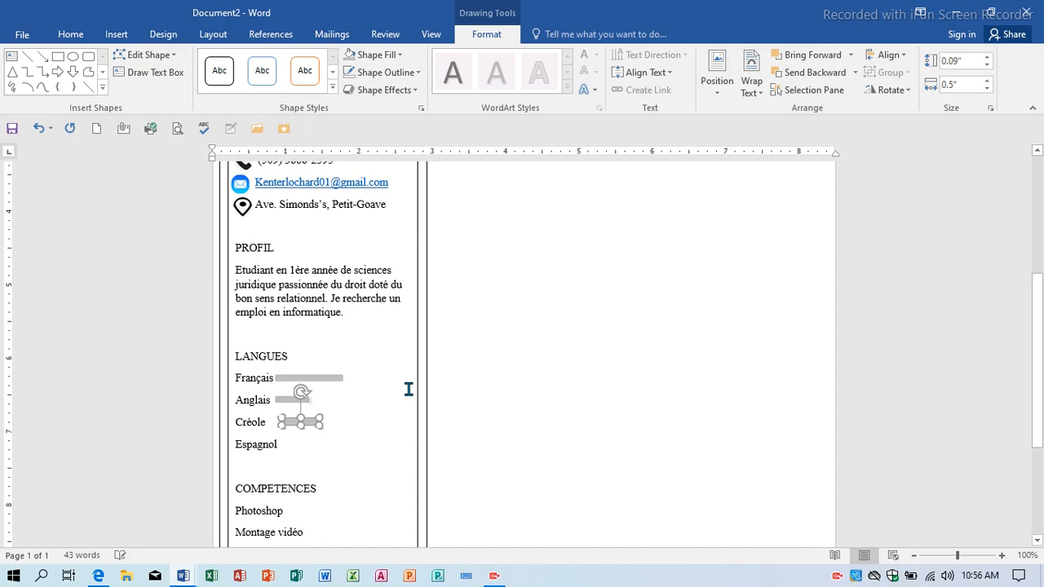
key(Left)
key(Left)
key(Left)
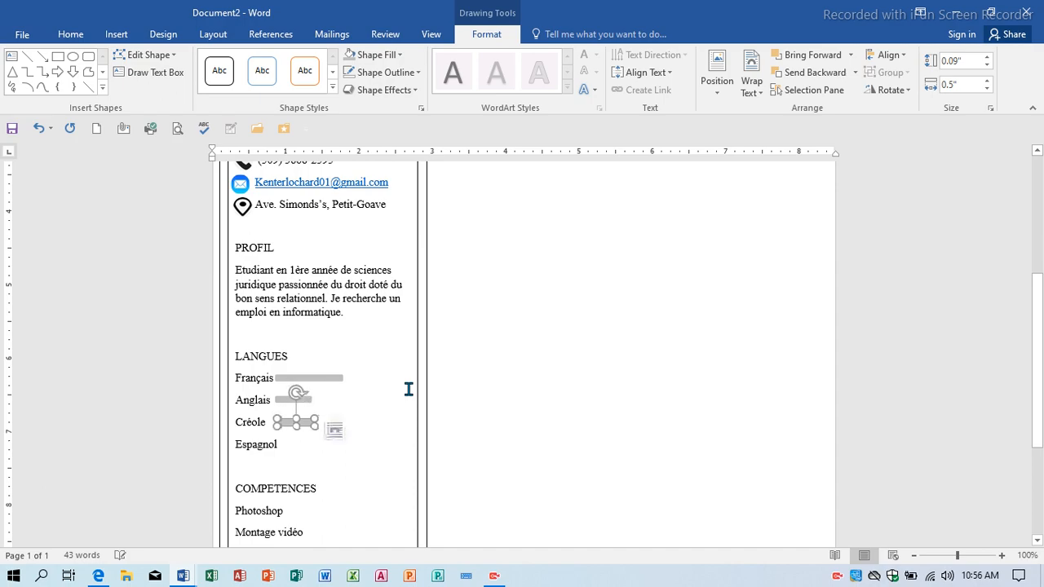
click(988, 80)
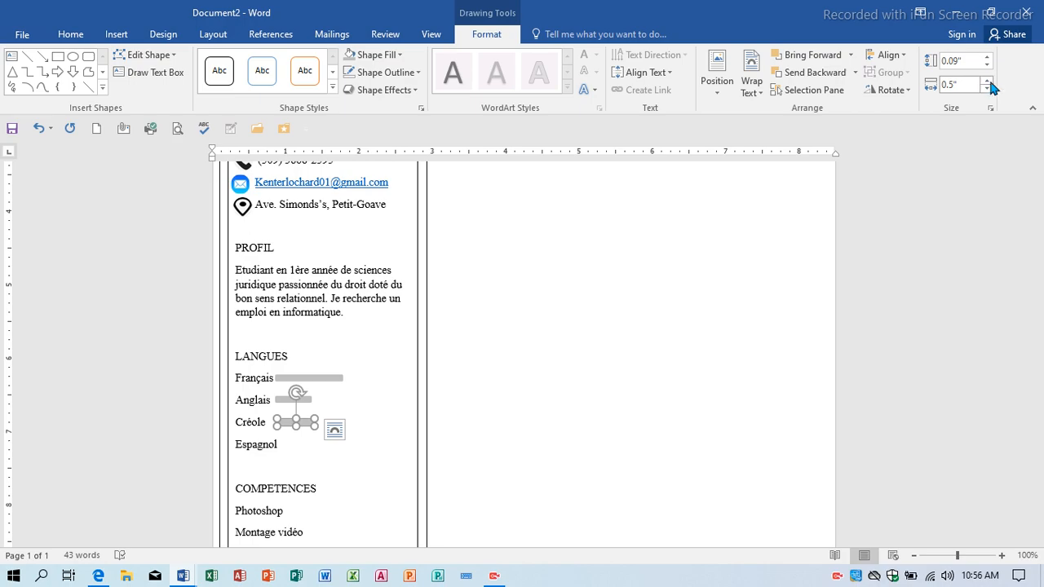
click(988, 81)
click(989, 81)
click(988, 81)
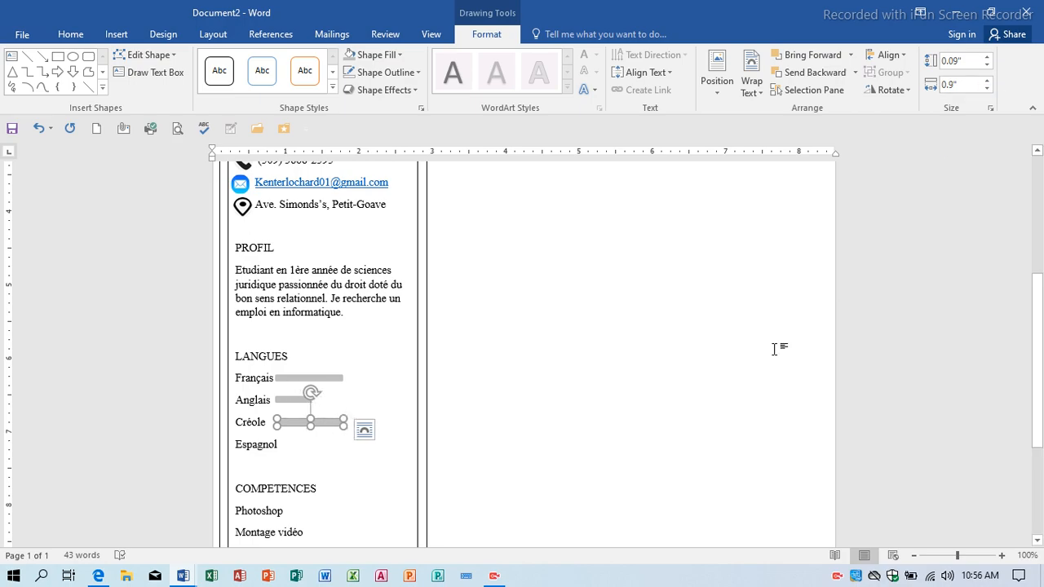
click(517, 428)
Copy the Créole bar beside Espagnol and narrow it to 0.5" wide.
scroll(489, 392, down, 5)
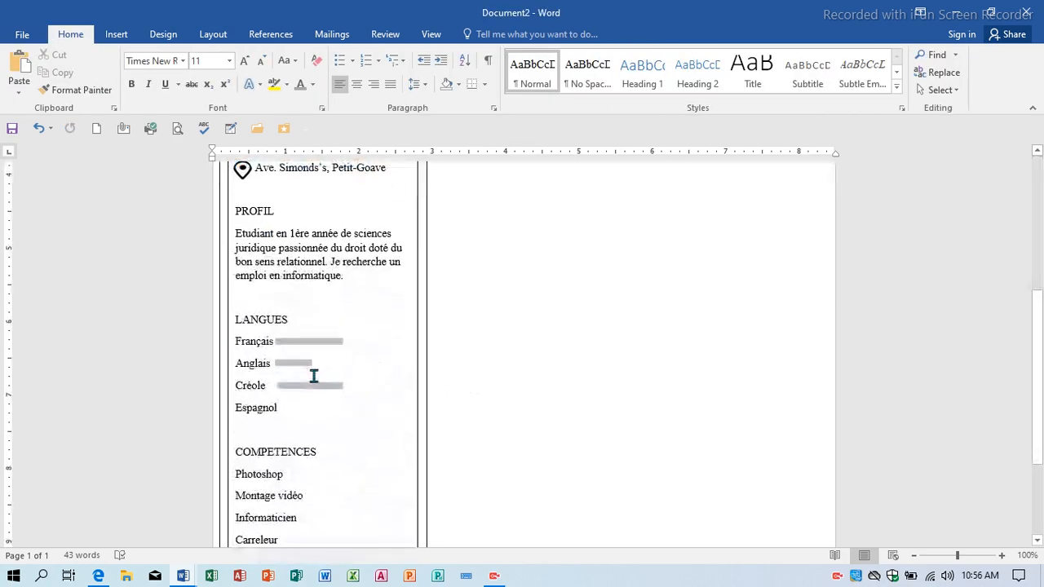
click(329, 384)
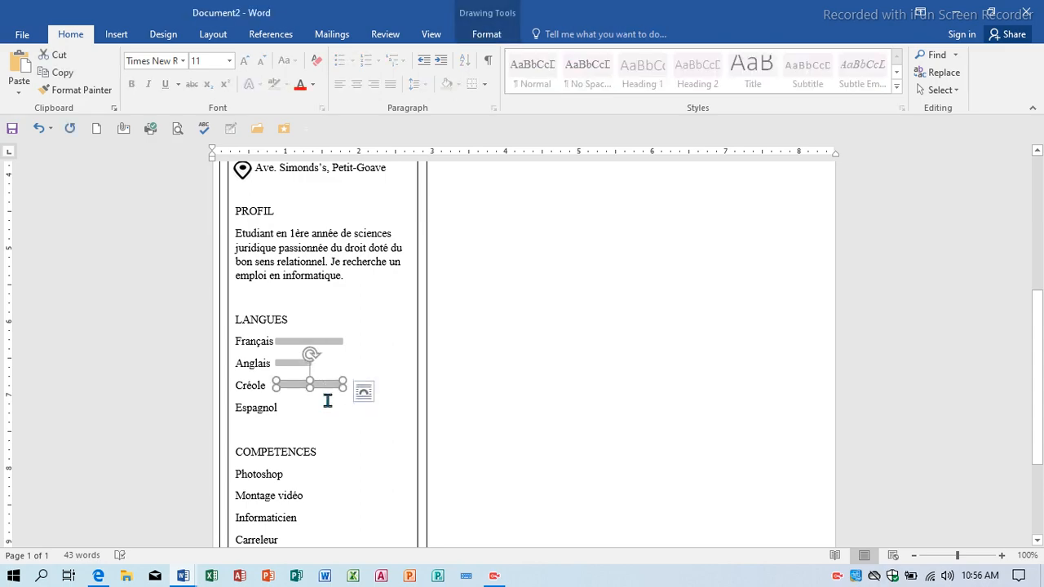
click(337, 399)
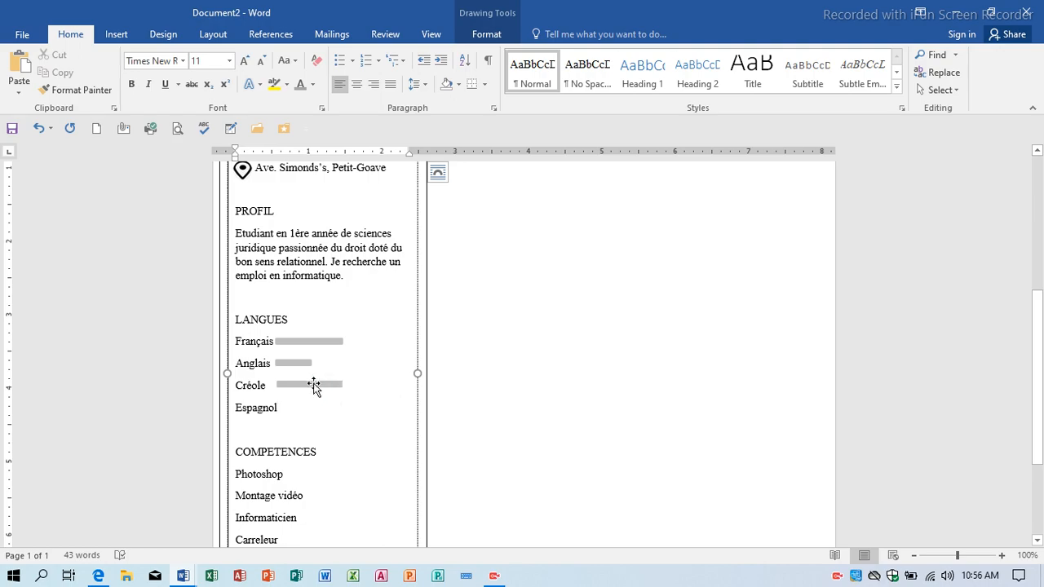
click(314, 385)
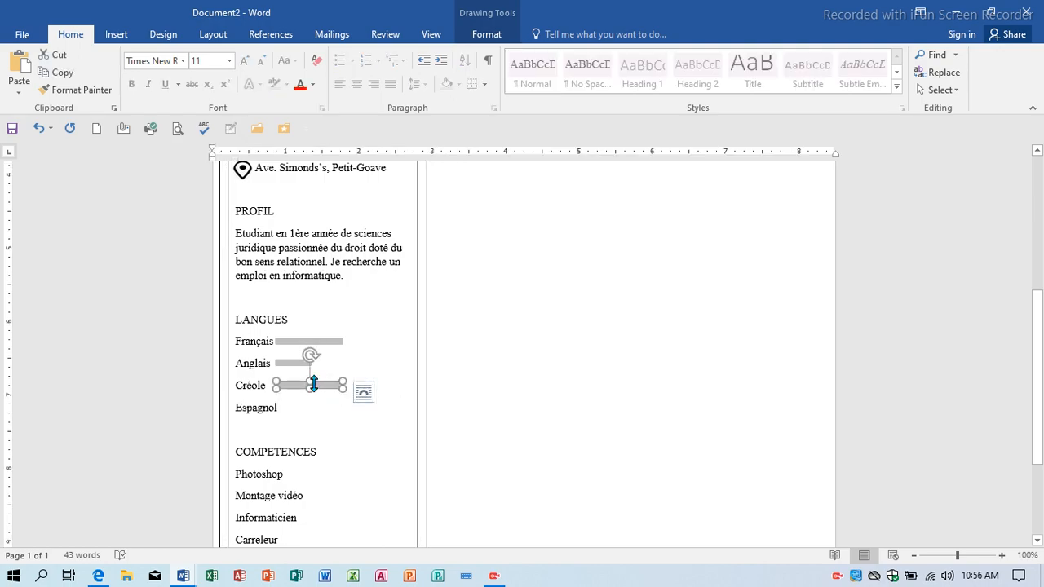
drag(314, 397, 315, 400)
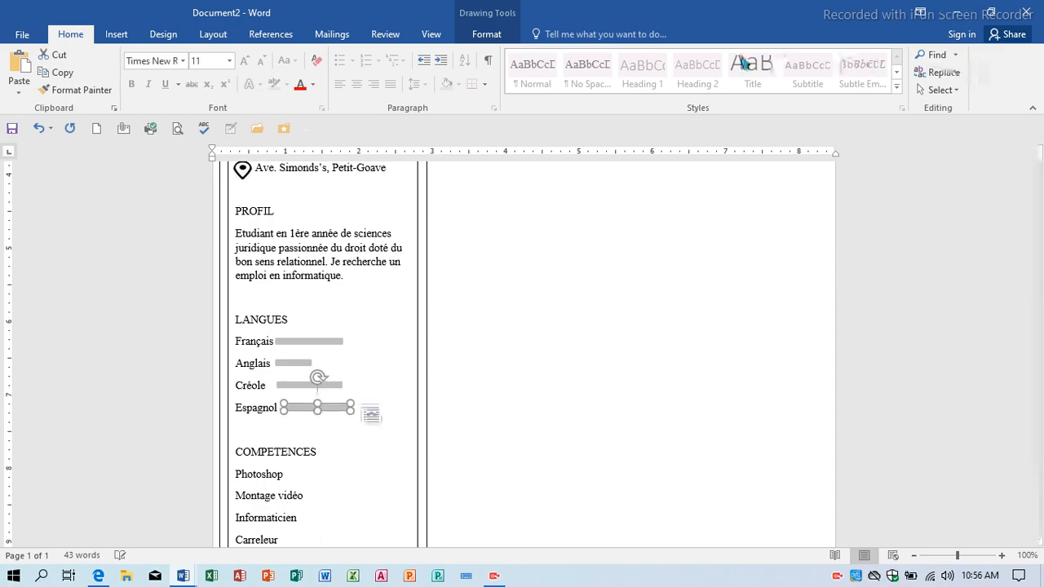
click(499, 35)
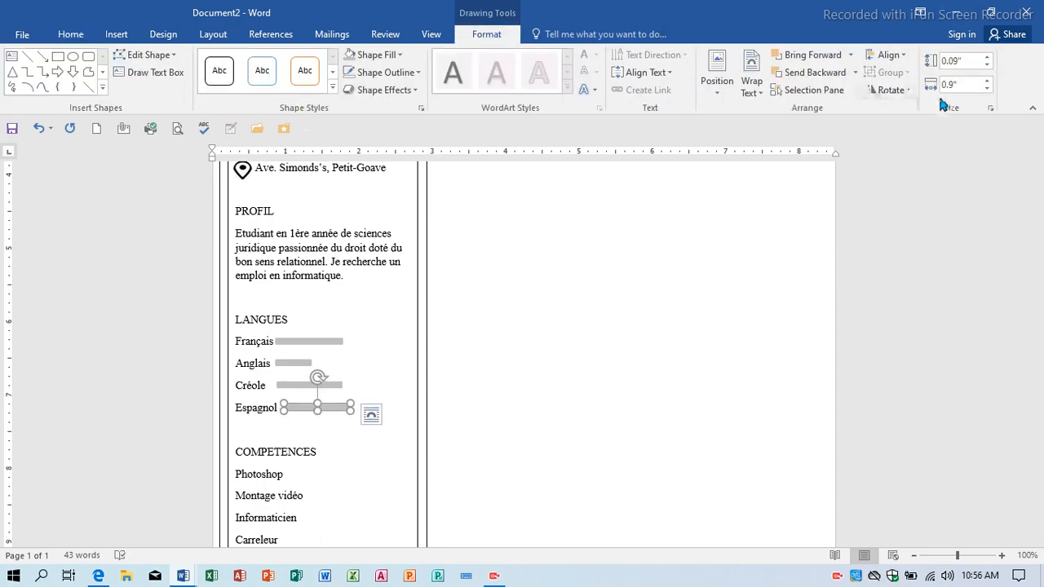
click(988, 88)
click(988, 88)
click(988, 88)
click(988, 88)
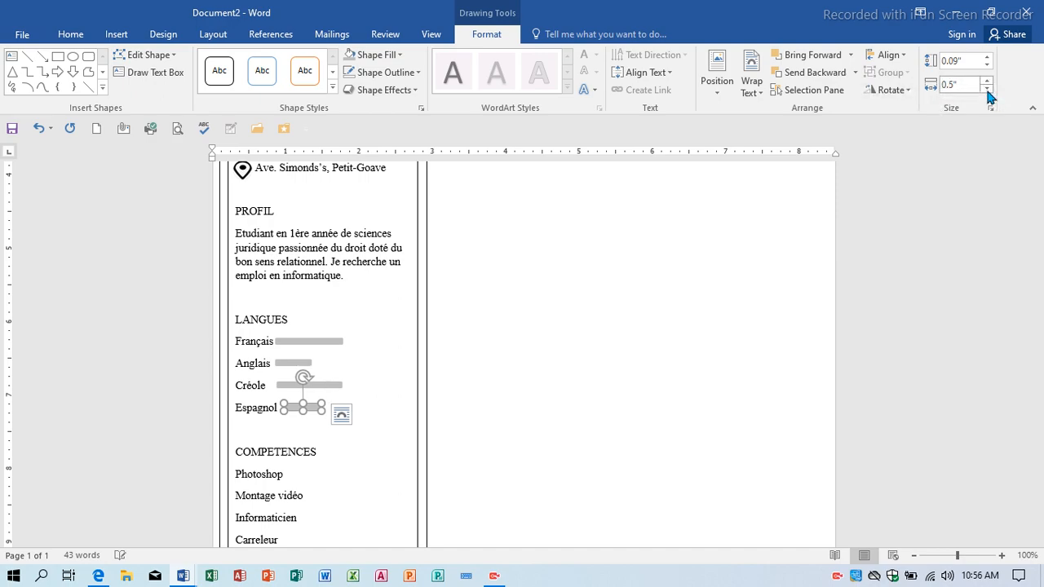
click(987, 88)
click(988, 88)
click(785, 333)
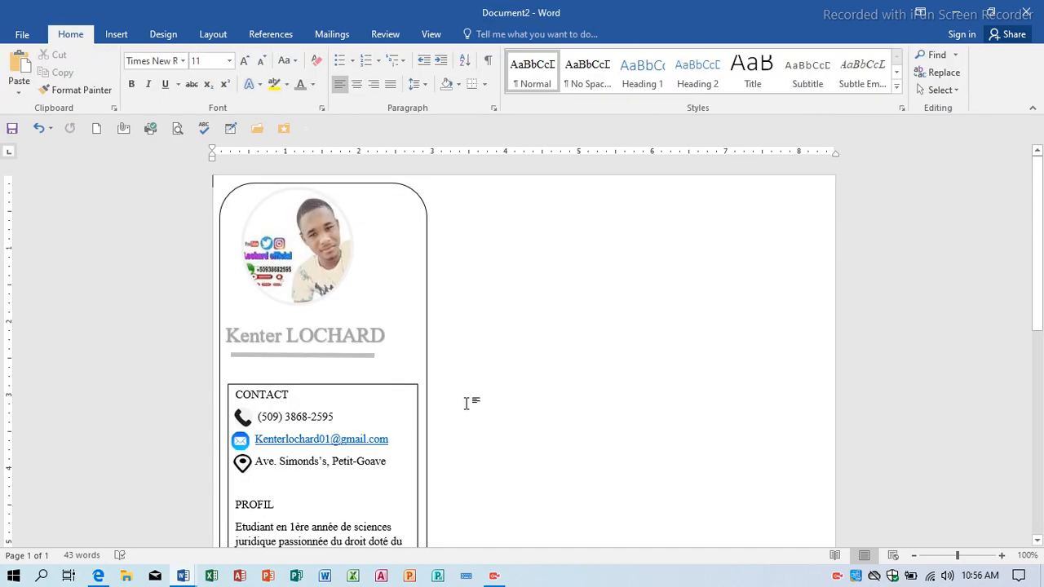
Set the rounded sidebar shape to No Outline and No Fill.
scroll(466, 401, down, 5)
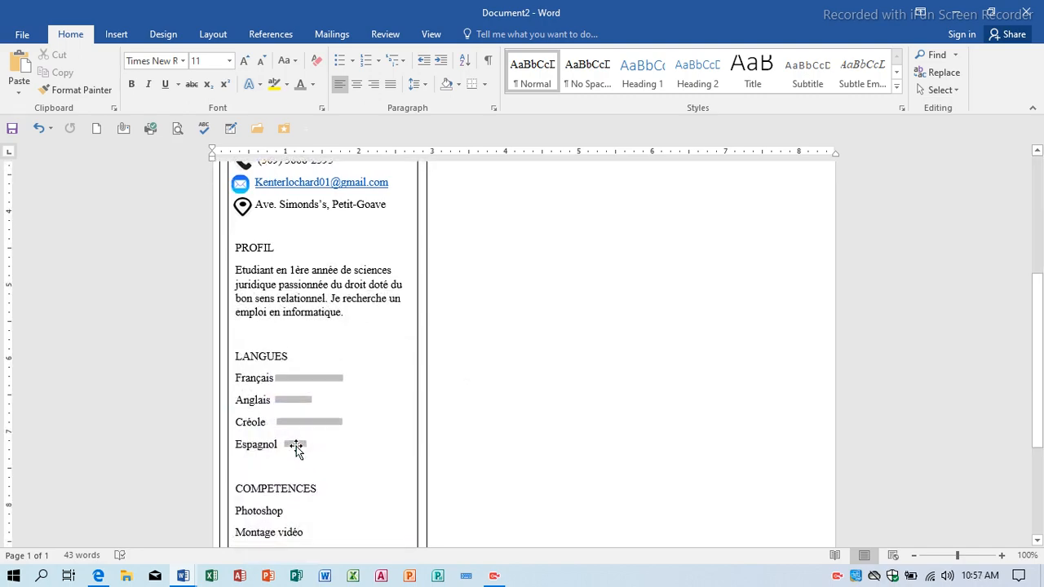
scroll(377, 356, down, 2)
scroll(377, 356, down, 2)
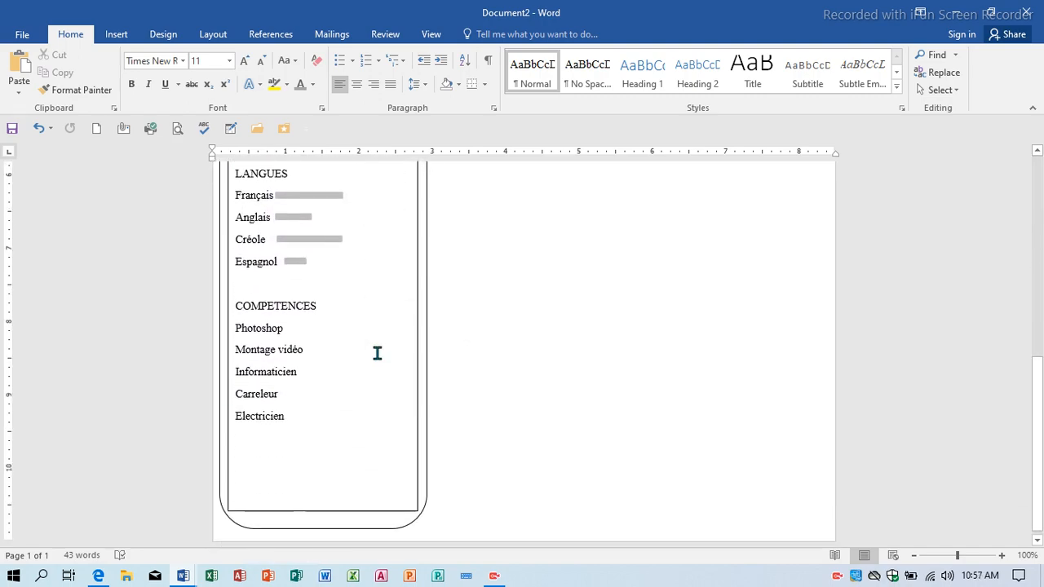
scroll(375, 354, up, 5)
scroll(380, 225, up, 3)
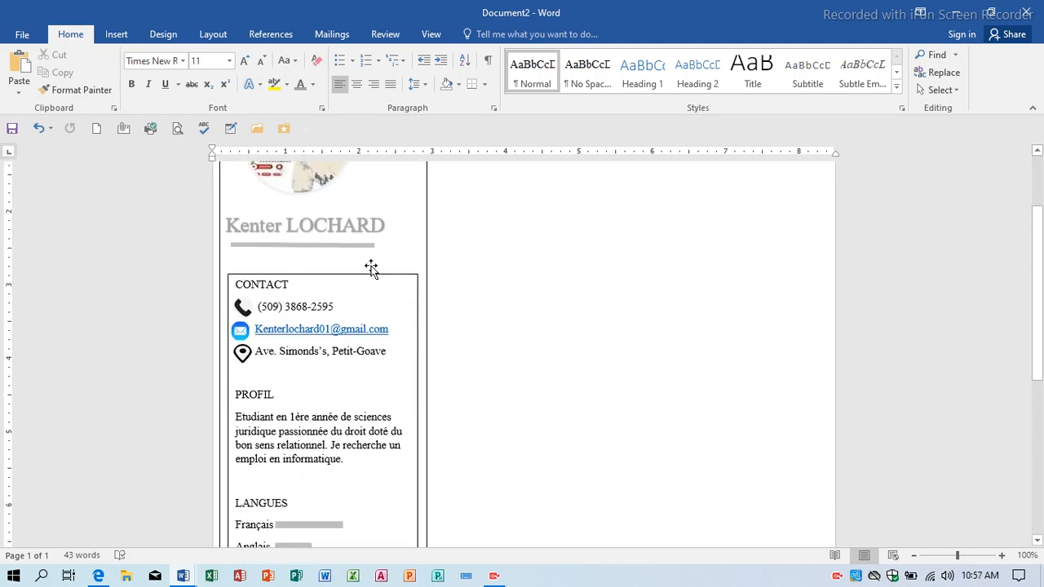
click(363, 276)
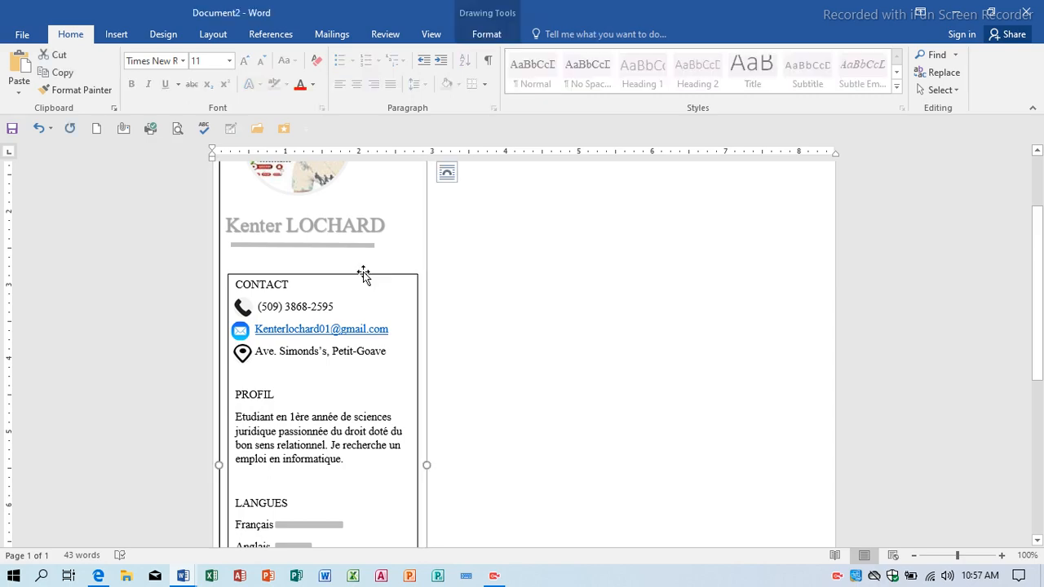
click(486, 34)
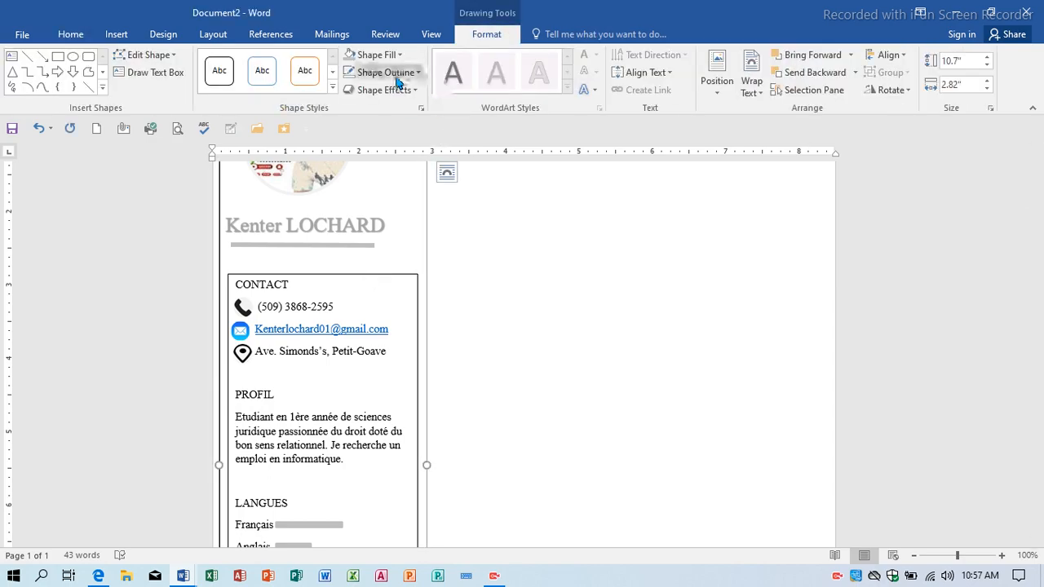
click(400, 71)
click(413, 208)
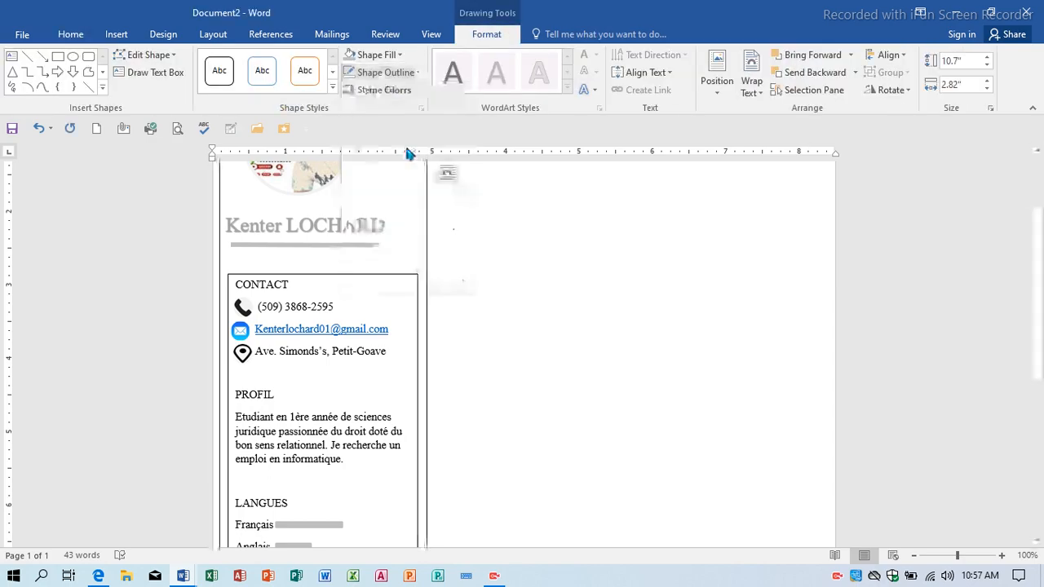
click(392, 57)
click(357, 190)
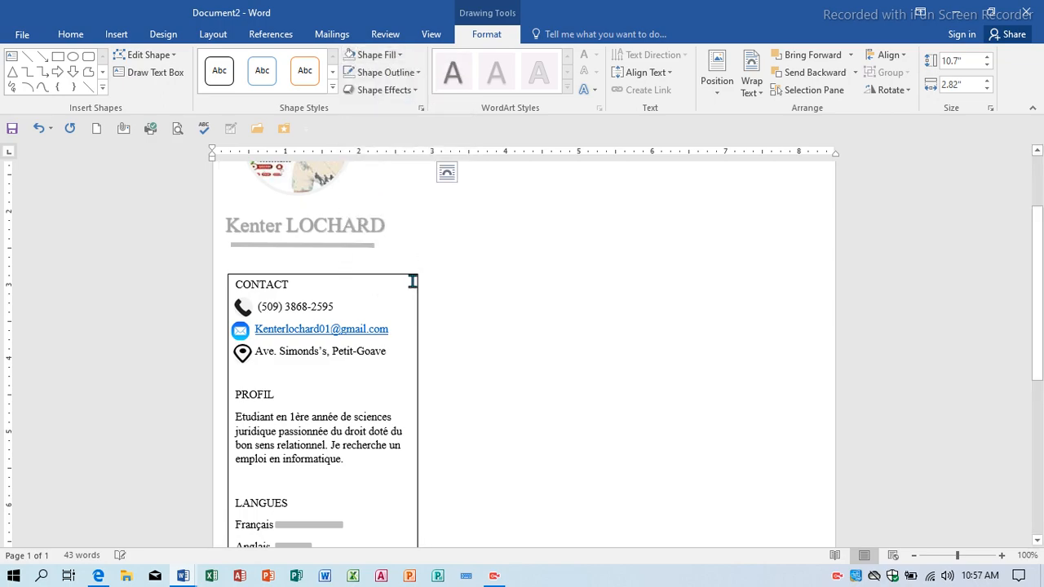
Set the CONTACT text box to No Outline.
click(415, 276)
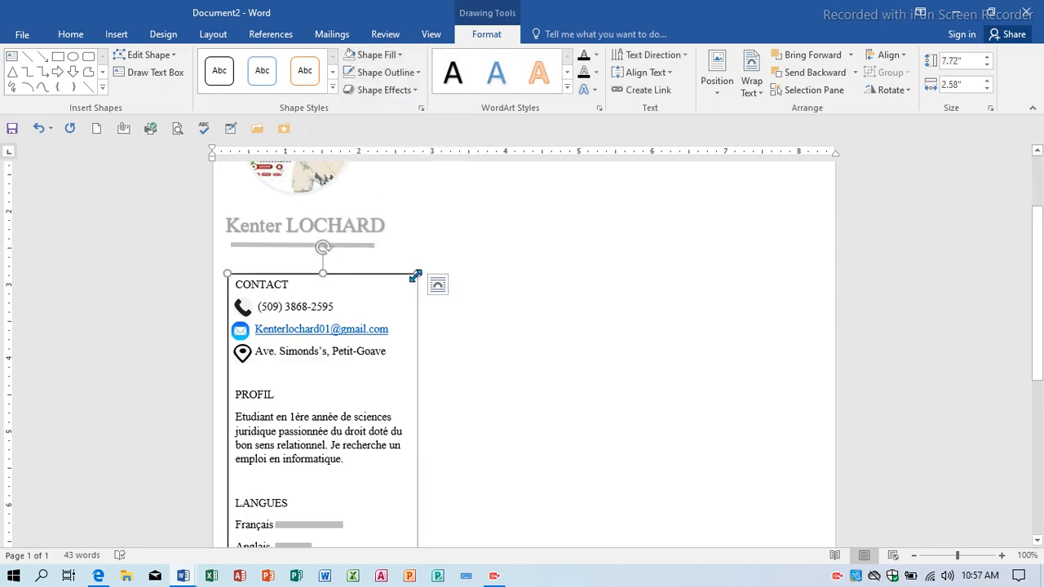
click(385, 73)
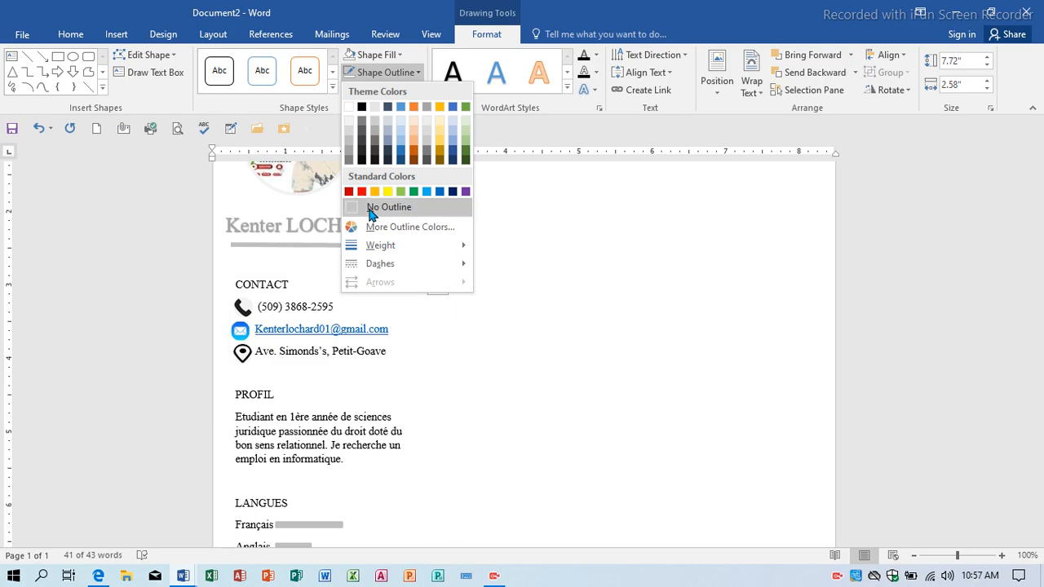
click(372, 210)
click(487, 330)
scroll(487, 330, down, 10)
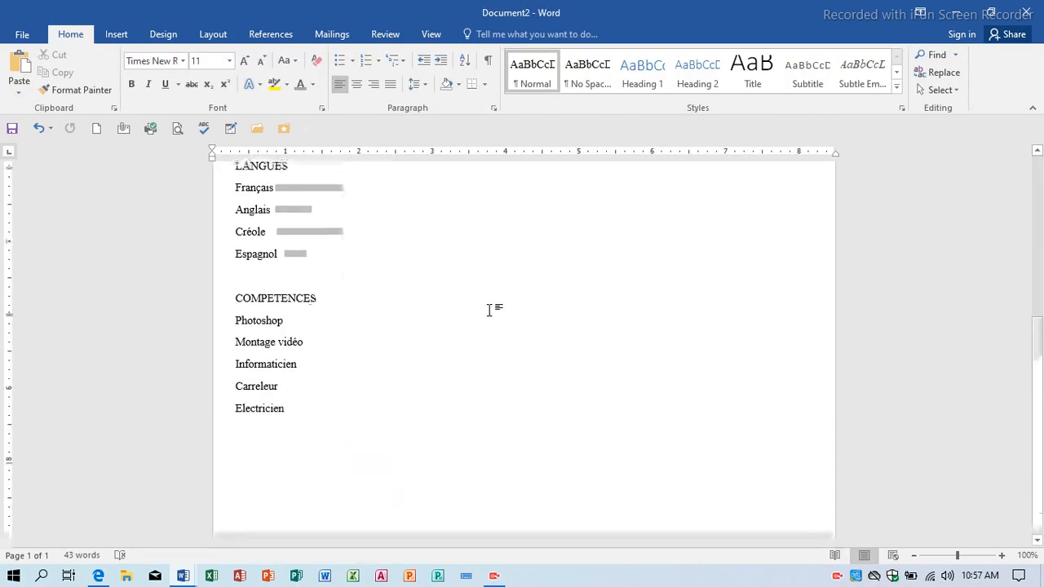
scroll(489, 310, up, 1)
scroll(489, 309, down, 1)
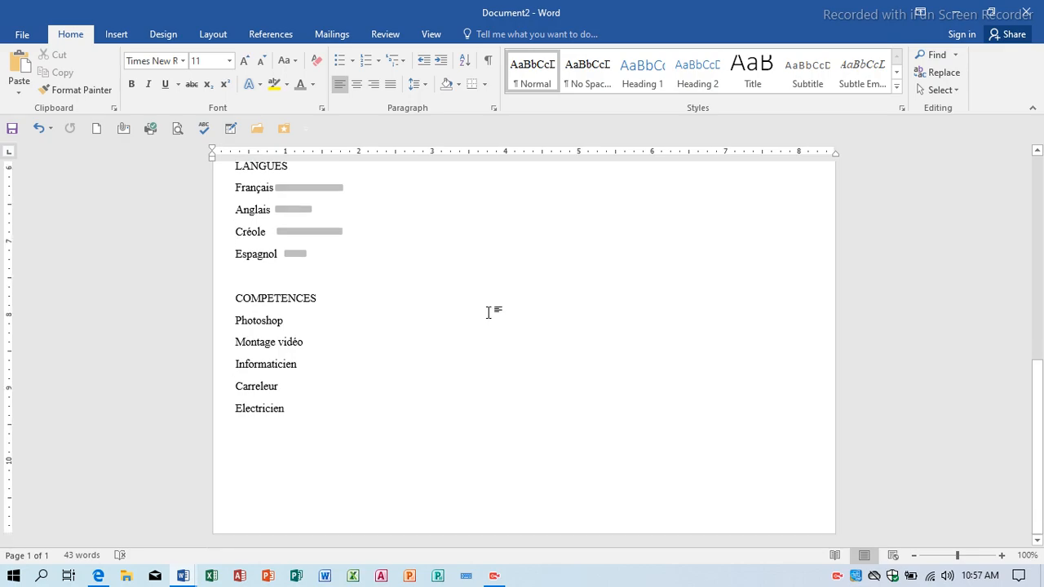
scroll(488, 313, up, 12)
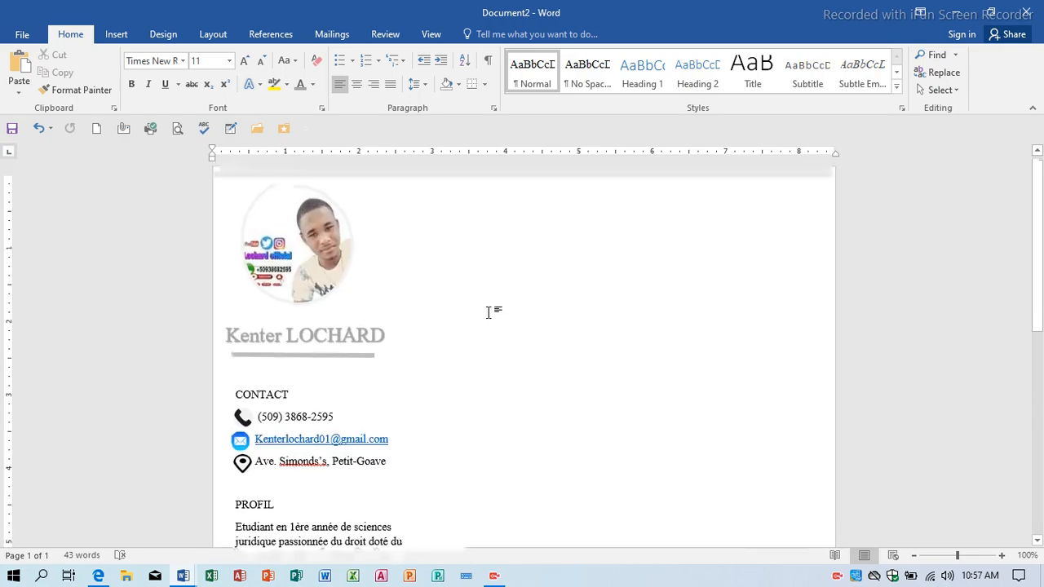
Draw a new text box to the right of the sidebar.
click(116, 35)
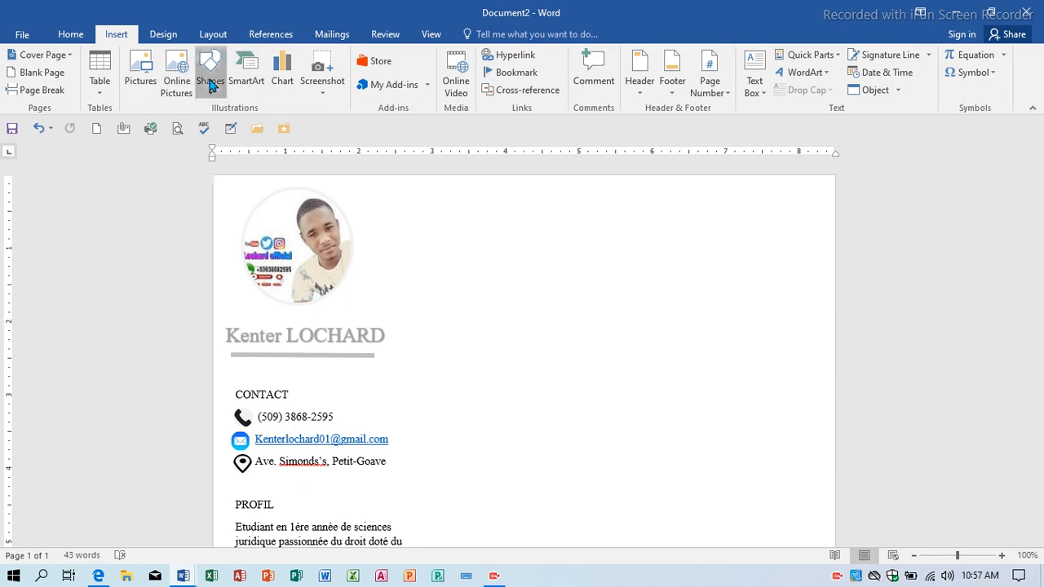
click(210, 82)
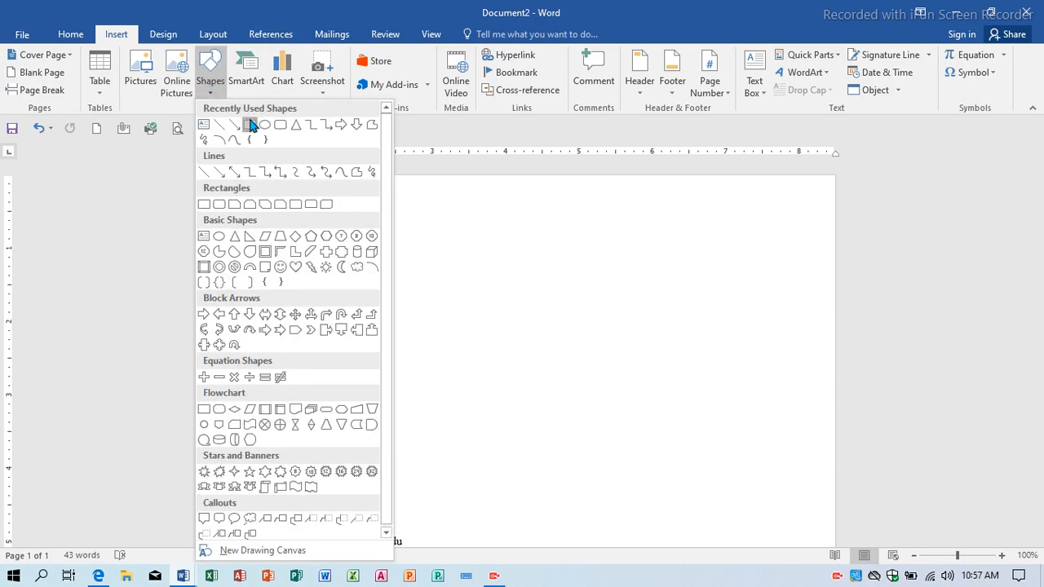
click(250, 124)
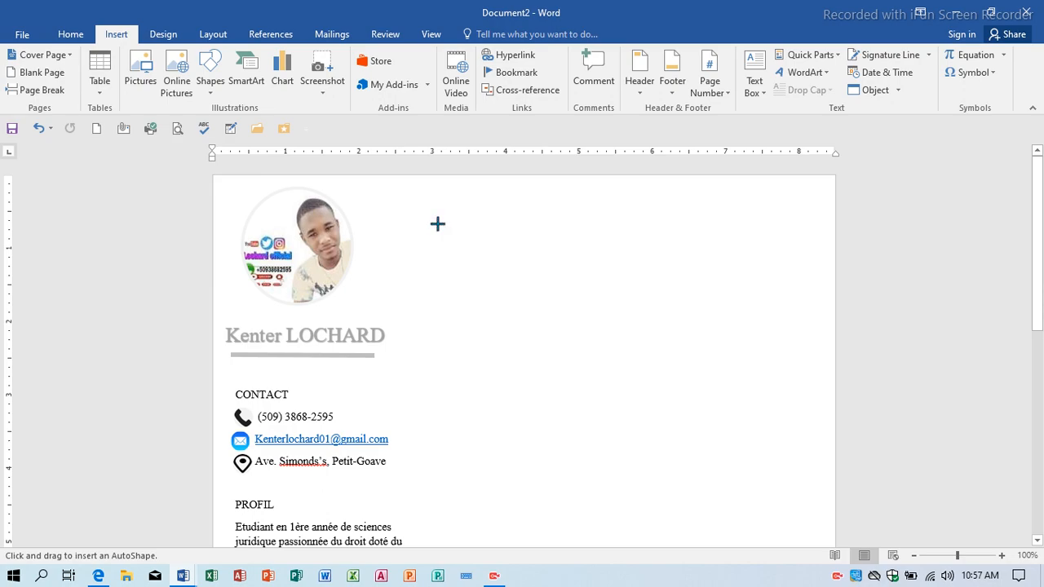
click(751, 86)
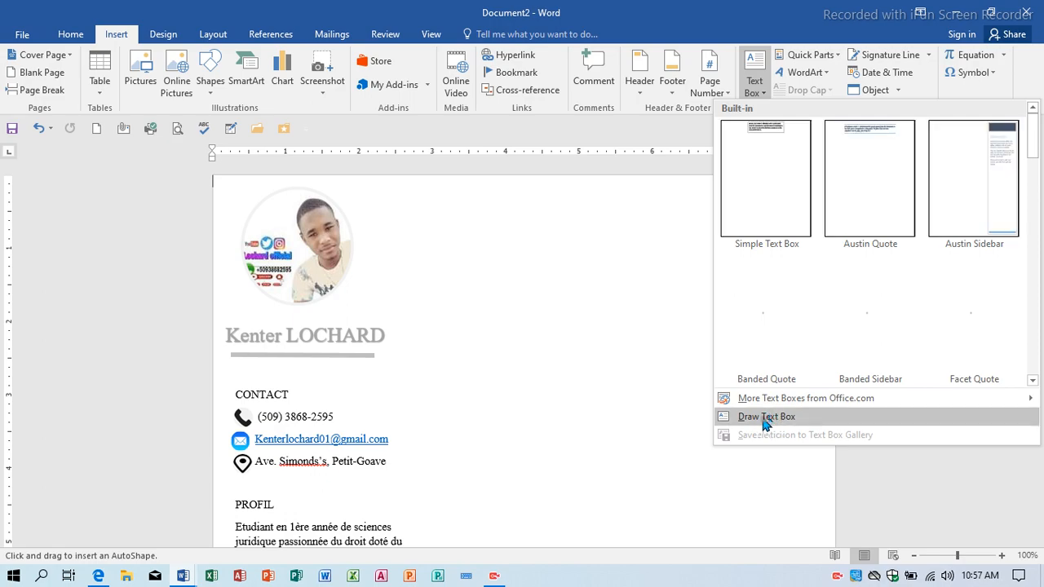
click(761, 420)
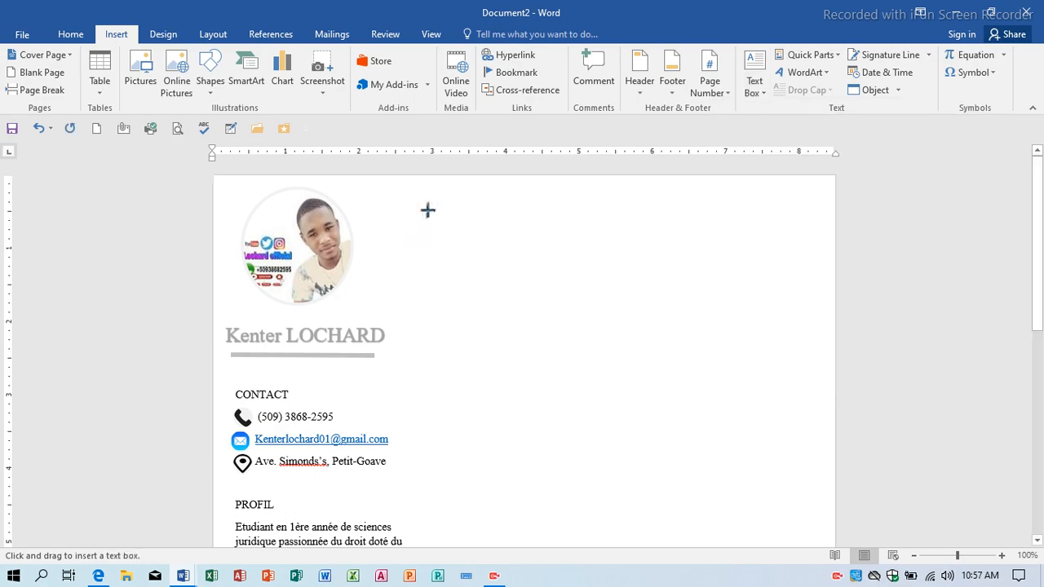
drag(428, 211, 829, 553)
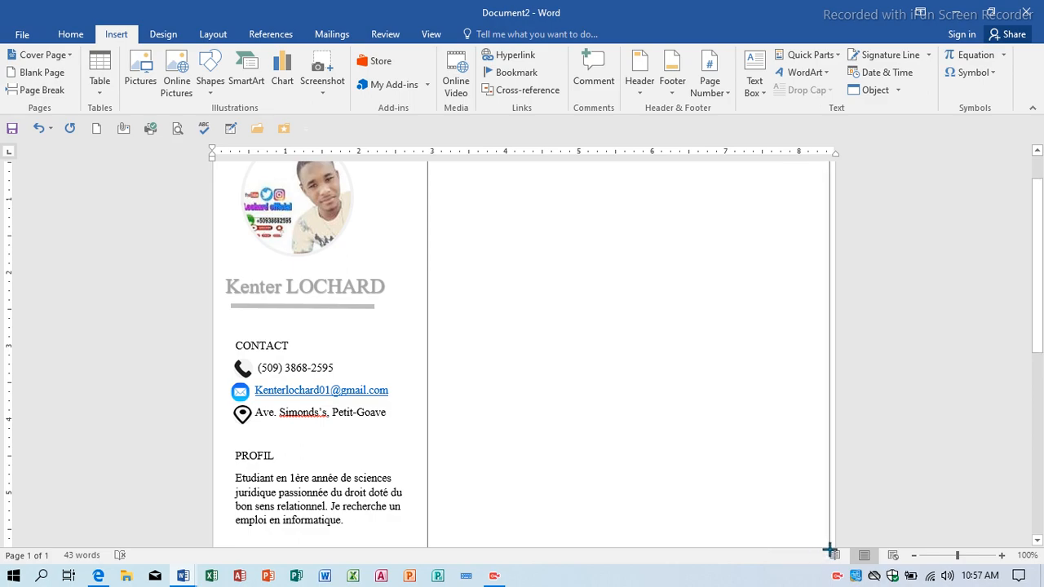
Stretch the text box to 9.01" tall and 5.48" wide toward the sidebar.
scroll(699, 453, down, 3)
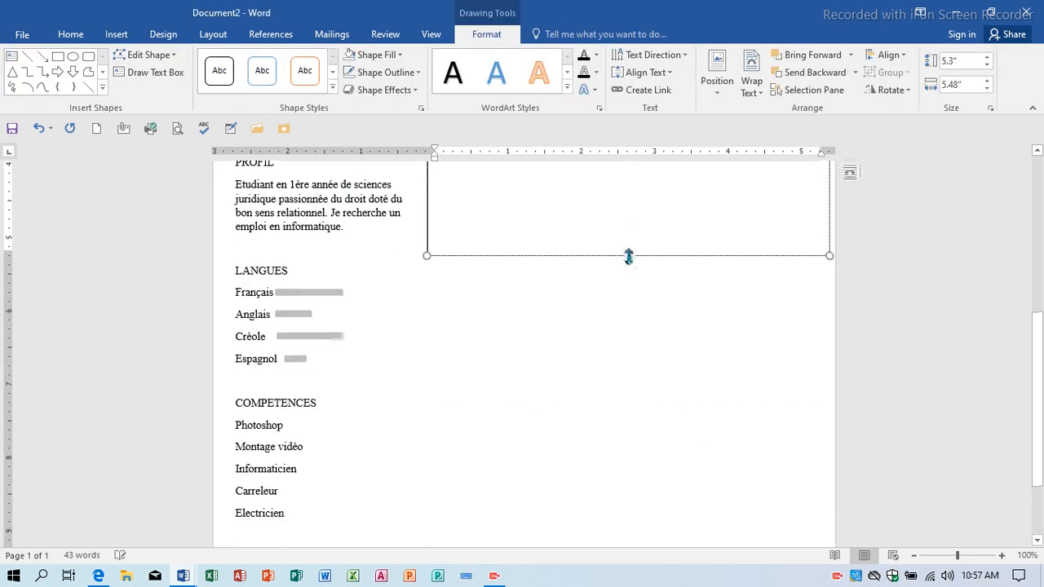
drag(633, 259, 652, 527)
scroll(571, 326, up, 3)
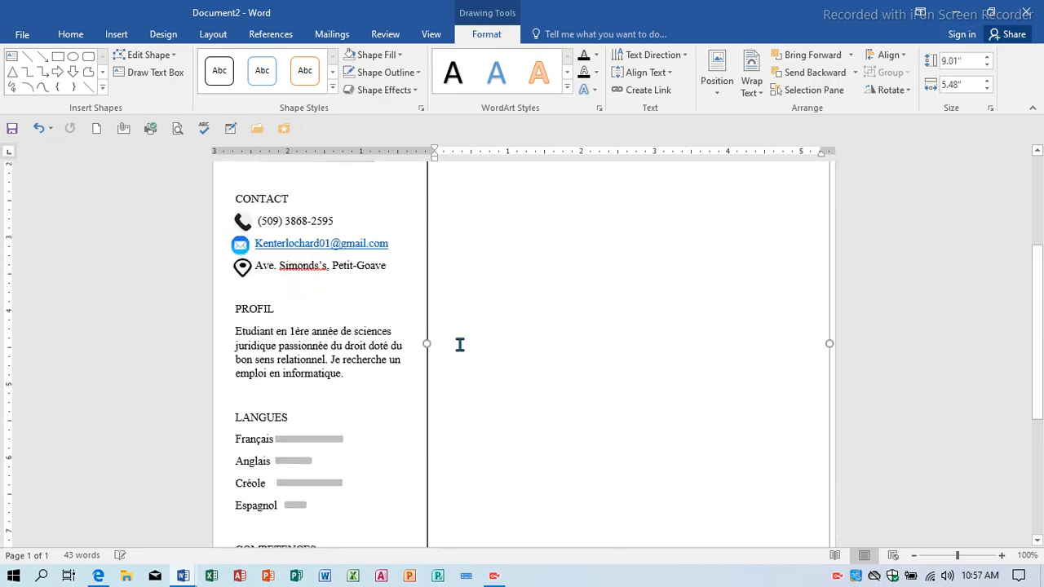
drag(428, 343, 410, 343)
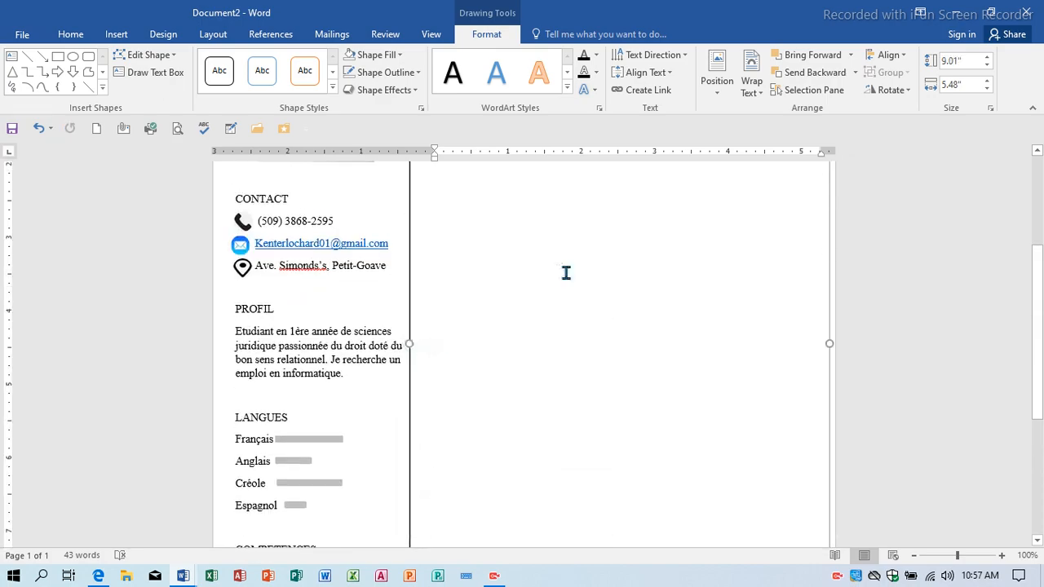
scroll(564, 272, up, 4)
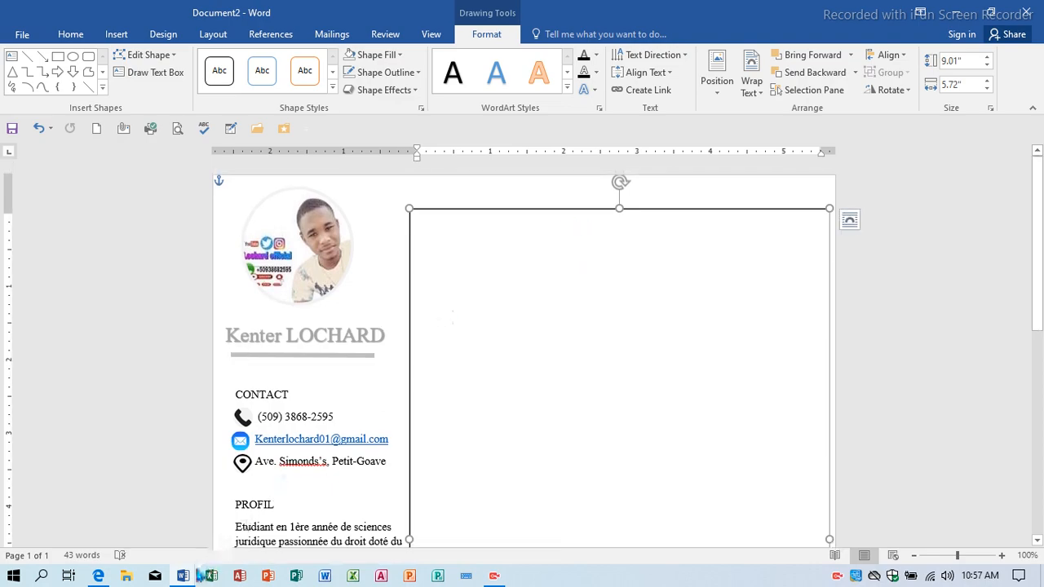
Switch to the finished CV in Document1 and select its Experience professionnelle heading.
mouse_move(181, 572)
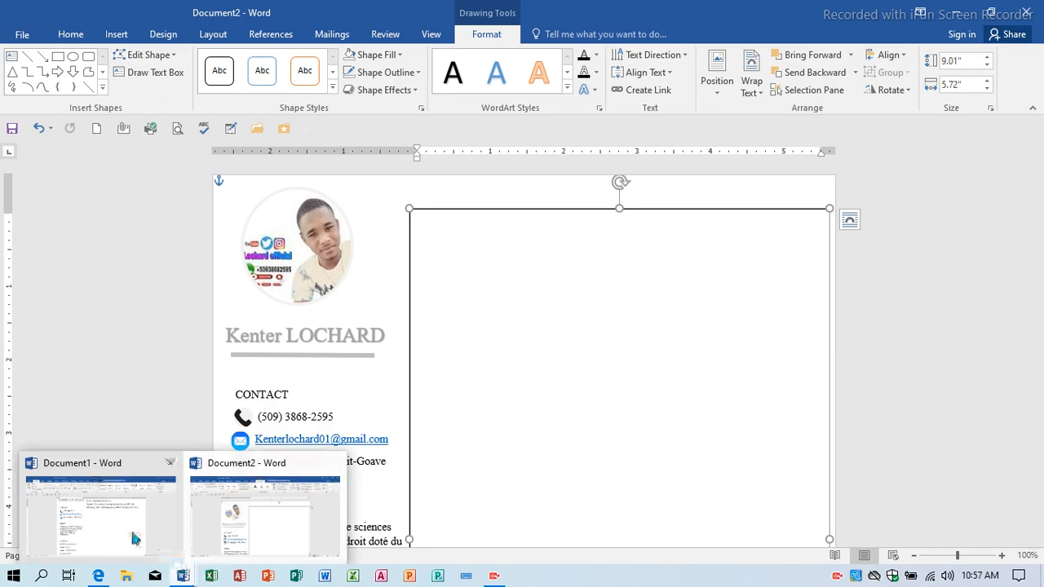
click(98, 510)
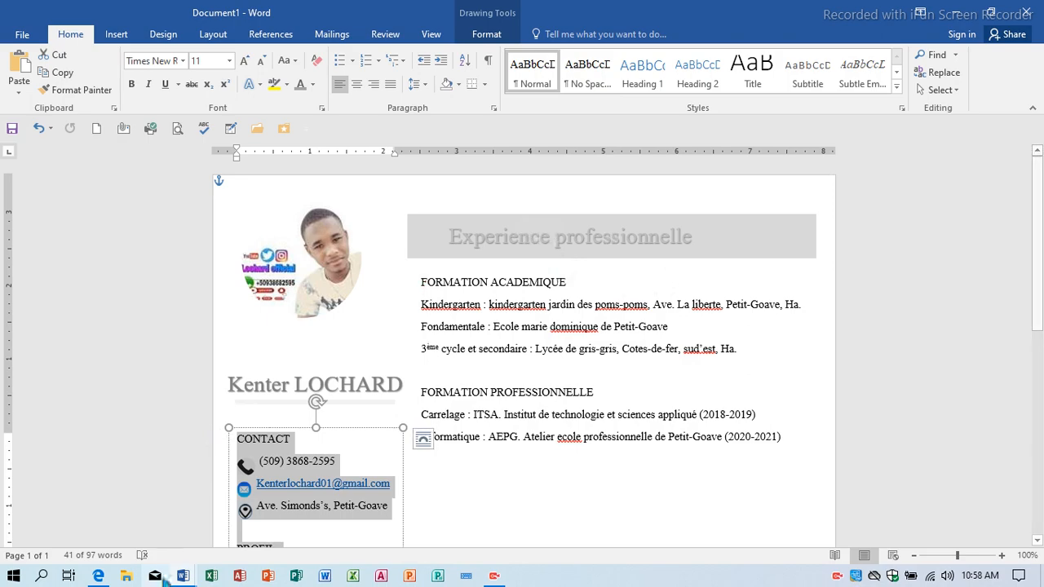
mouse_move(183, 576)
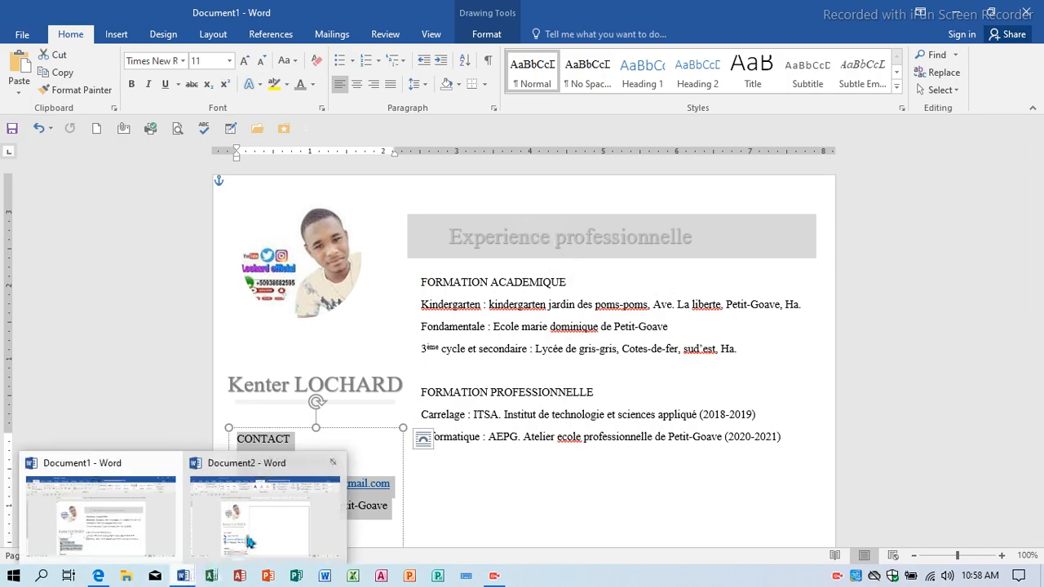
click(299, 516)
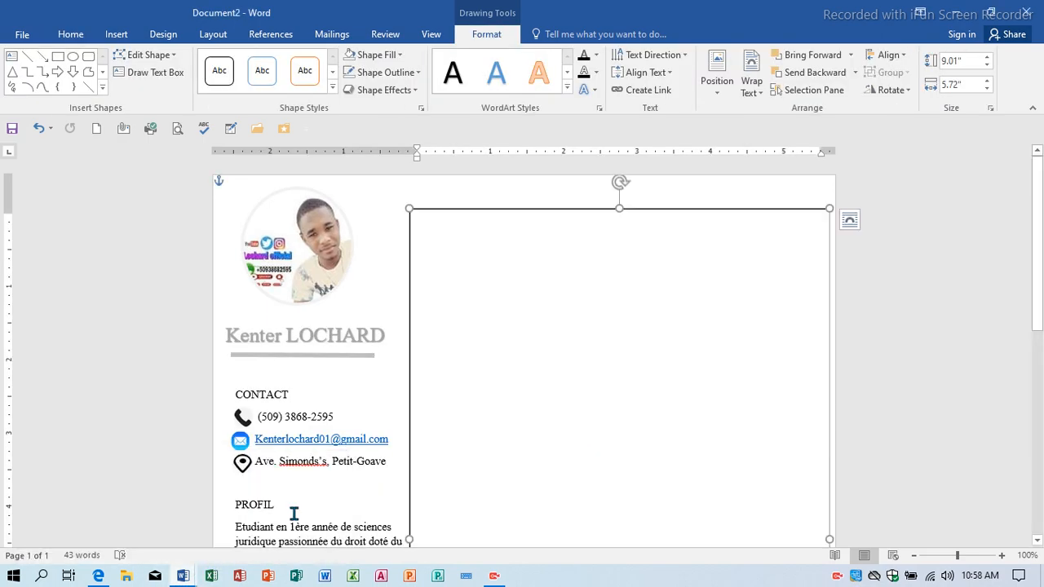
mouse_move(181, 575)
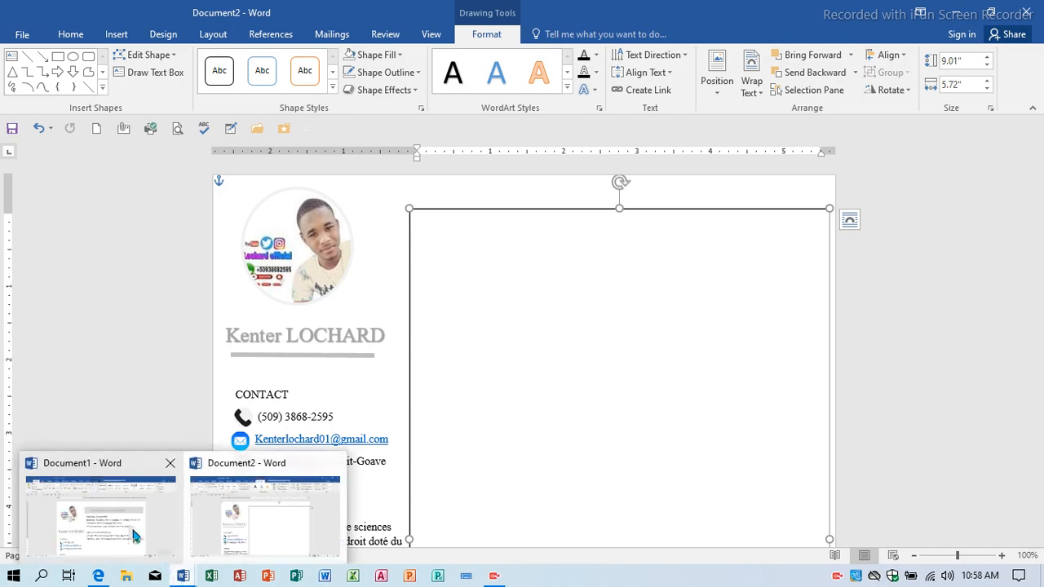
click(134, 534)
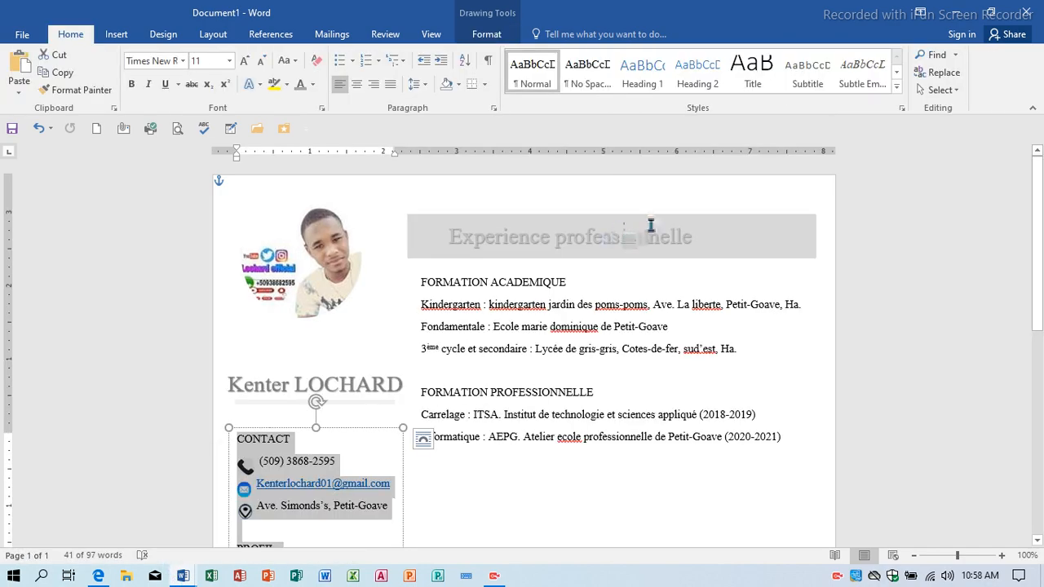
click(611, 238)
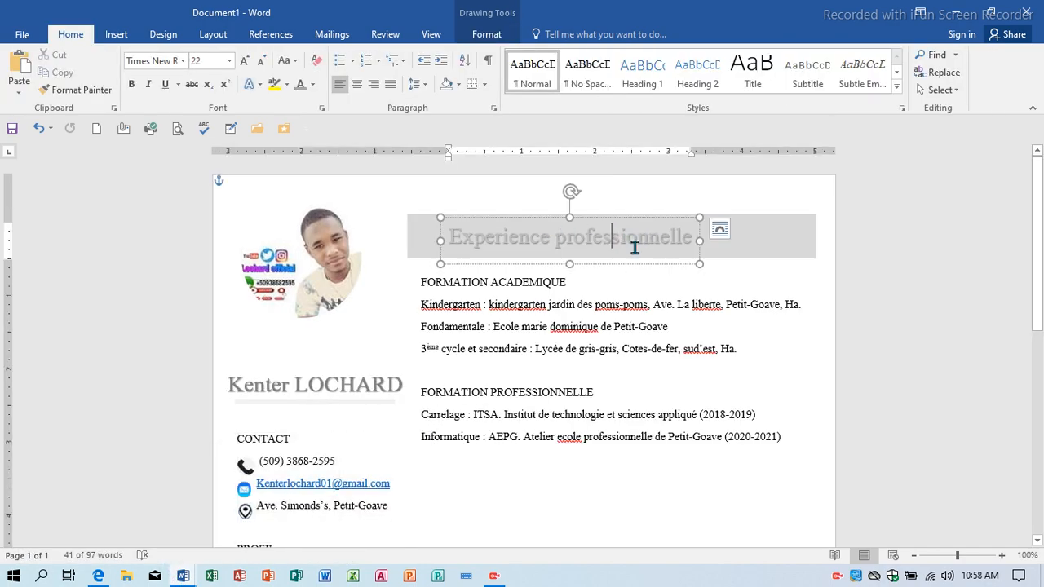
Draw two crossing orange lines across the Experience professionnelle heading.
click(116, 34)
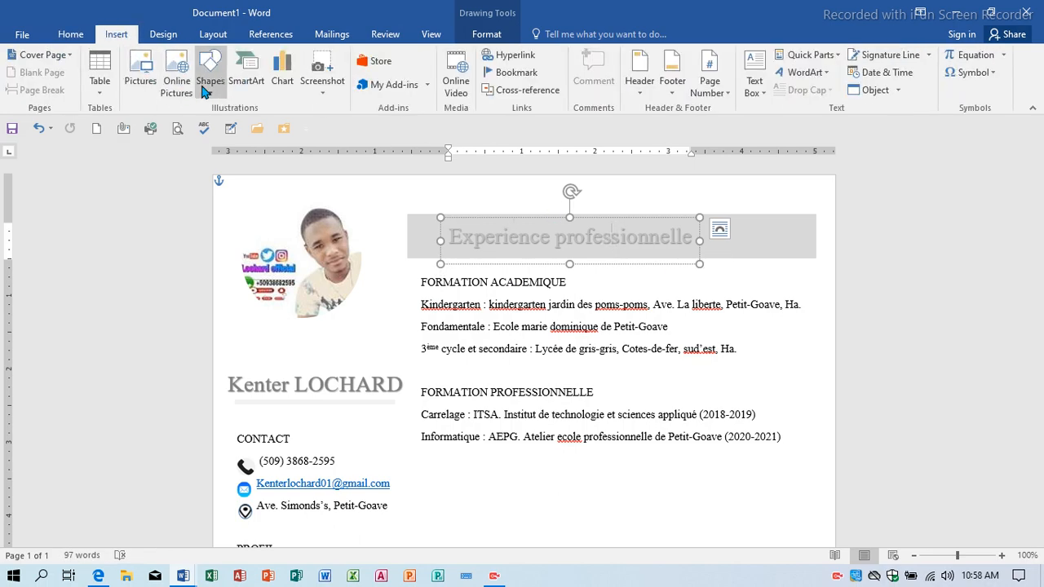
click(210, 73)
click(218, 138)
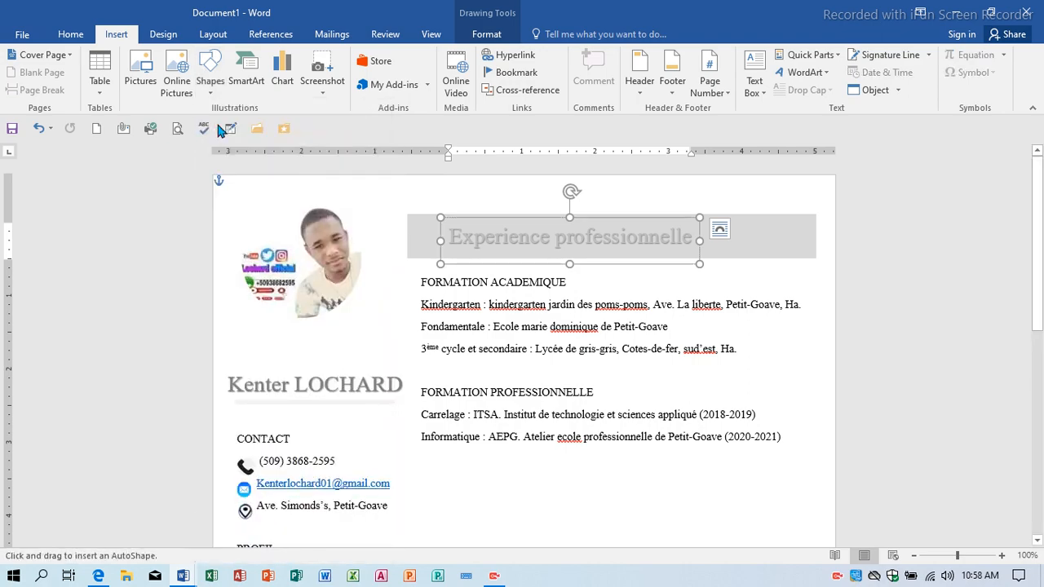
click(211, 82)
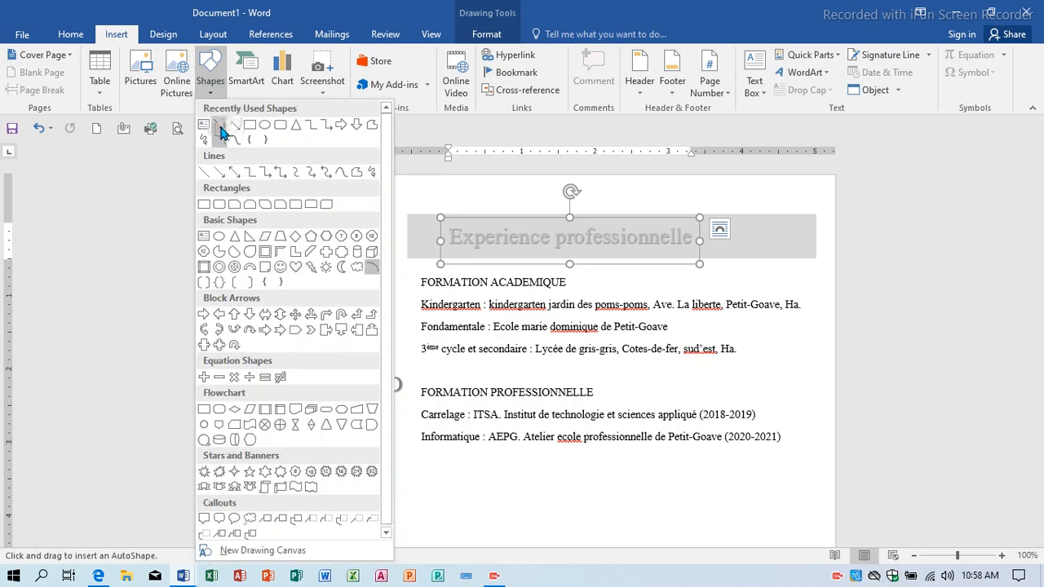
click(220, 134)
drag(666, 202, 532, 264)
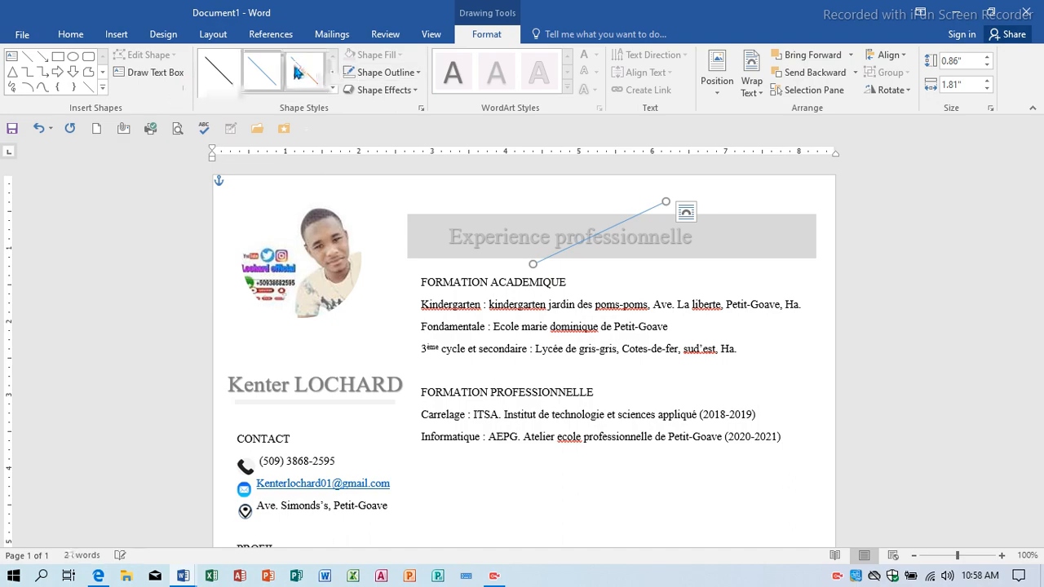
click(304, 70)
click(88, 86)
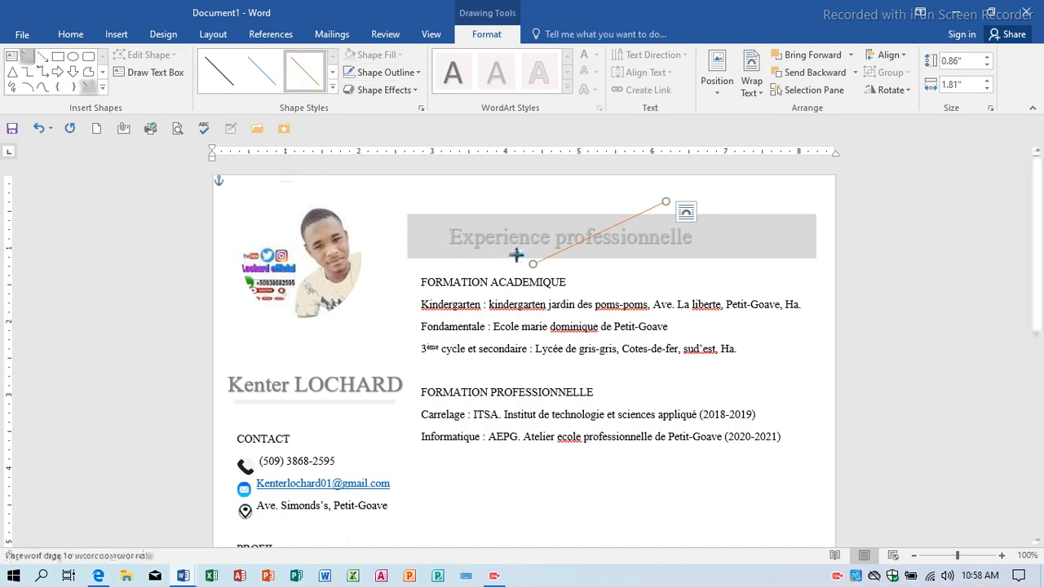
drag(533, 189, 675, 277)
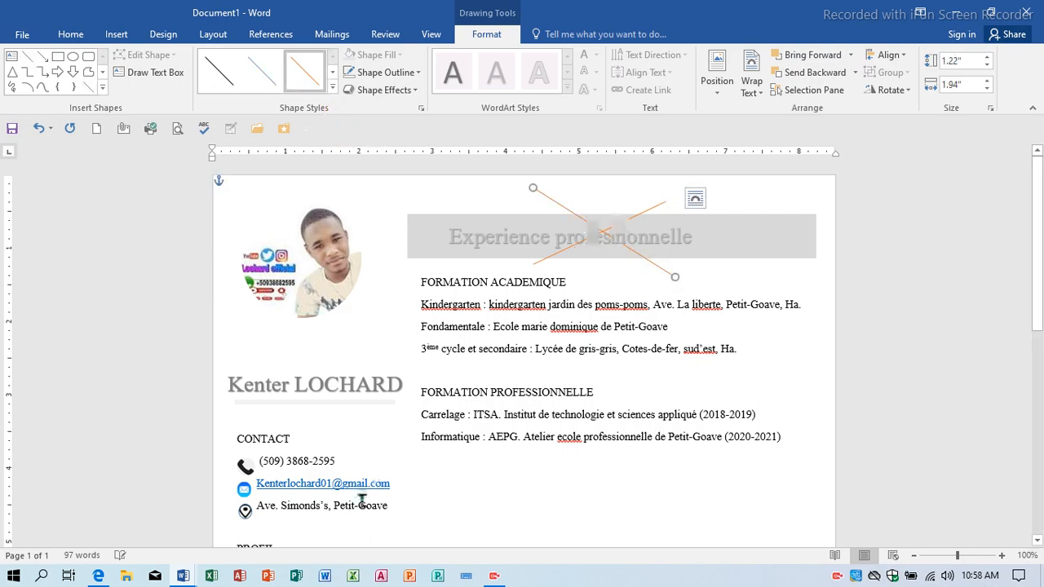
In the Document2 text box, type the 'Formations académiques' heading, accepting the spelling correction to 'académiques'.
mouse_move(183, 576)
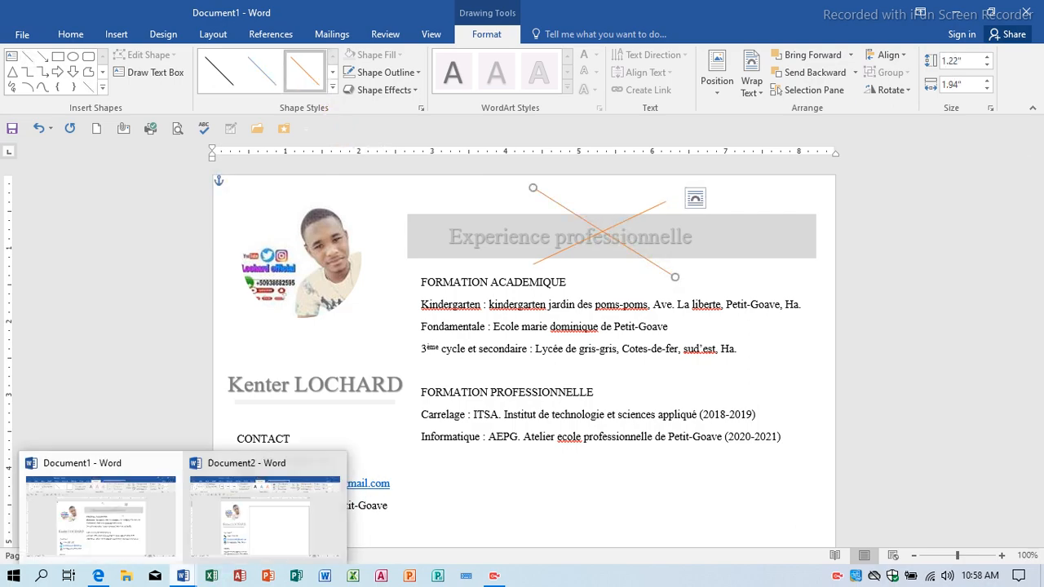
click(261, 518)
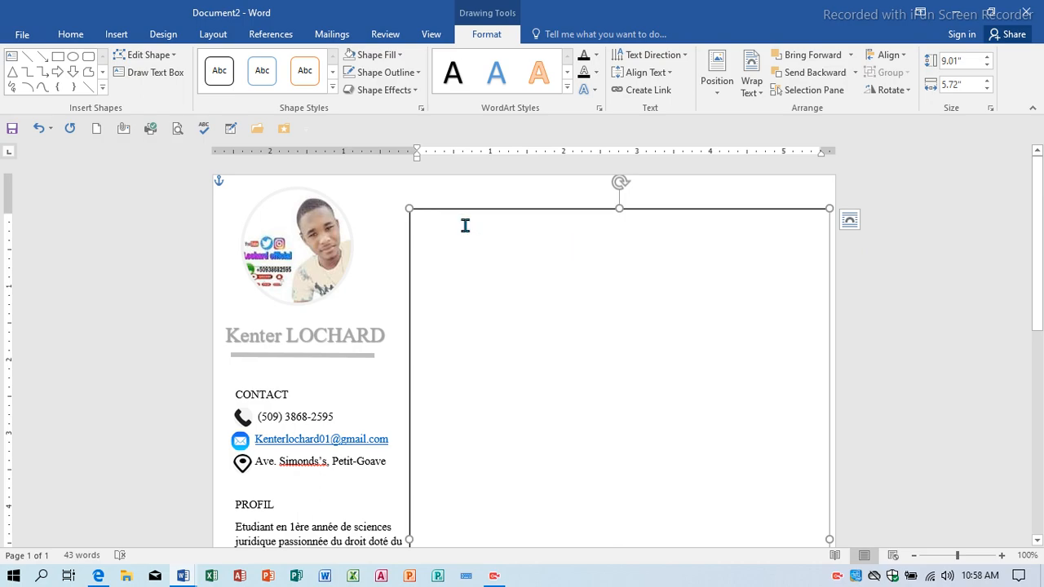
text(formation)
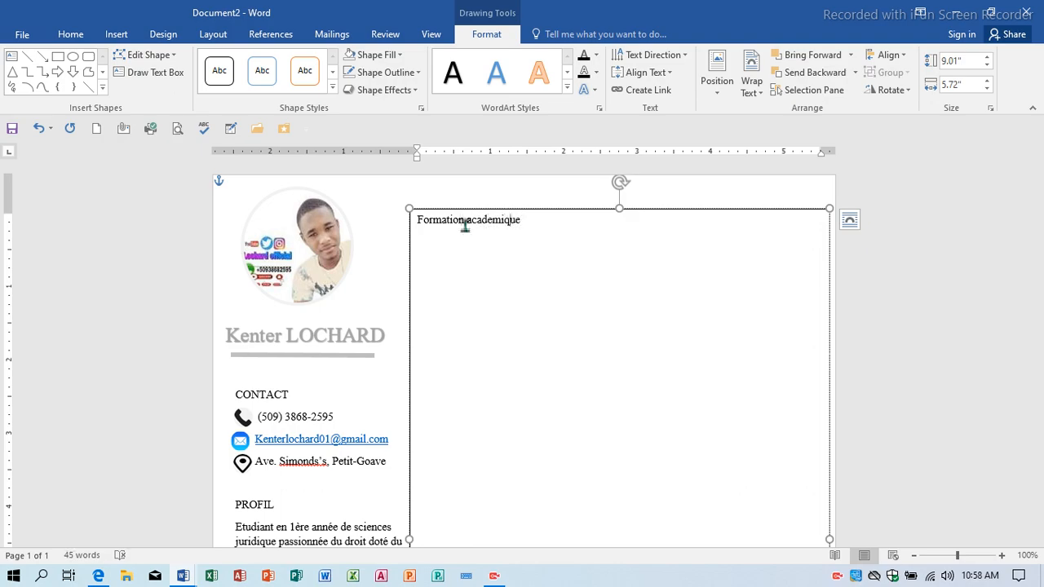
text(s)
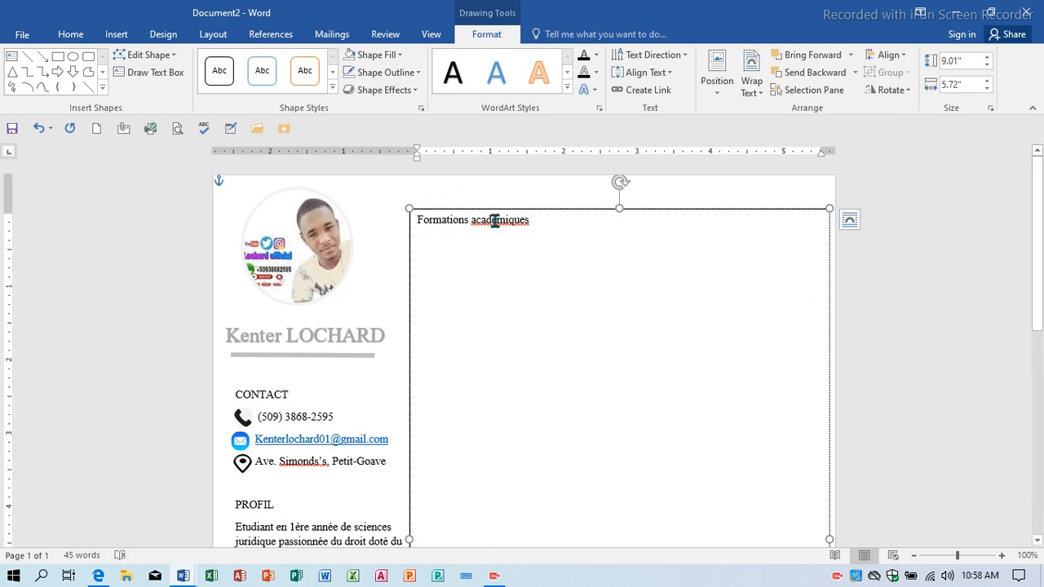
right_click(520, 230)
click(563, 242)
Add four placeholder lines of x's under the heading and a blank line, then begin typing 'Formations professionnelles'.
key(Return)
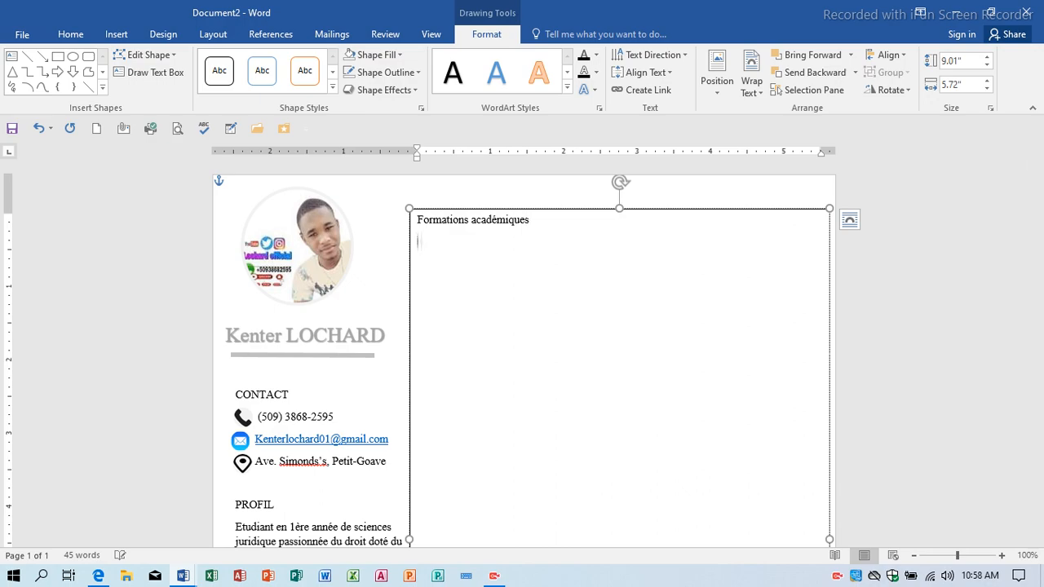
text(xxxxxxxxxxxxxxxxxxxxxxxxxxxxxxxxxxxxxxxxxxx)
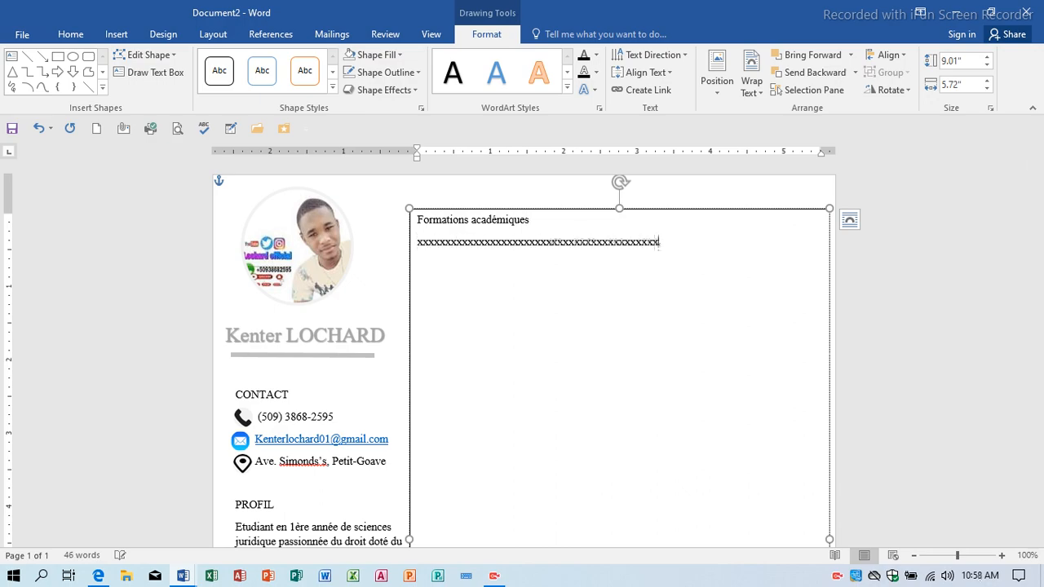
key(Return)
text(xxxxxxxxxxxxxxxxxxxxxxxxxxx)
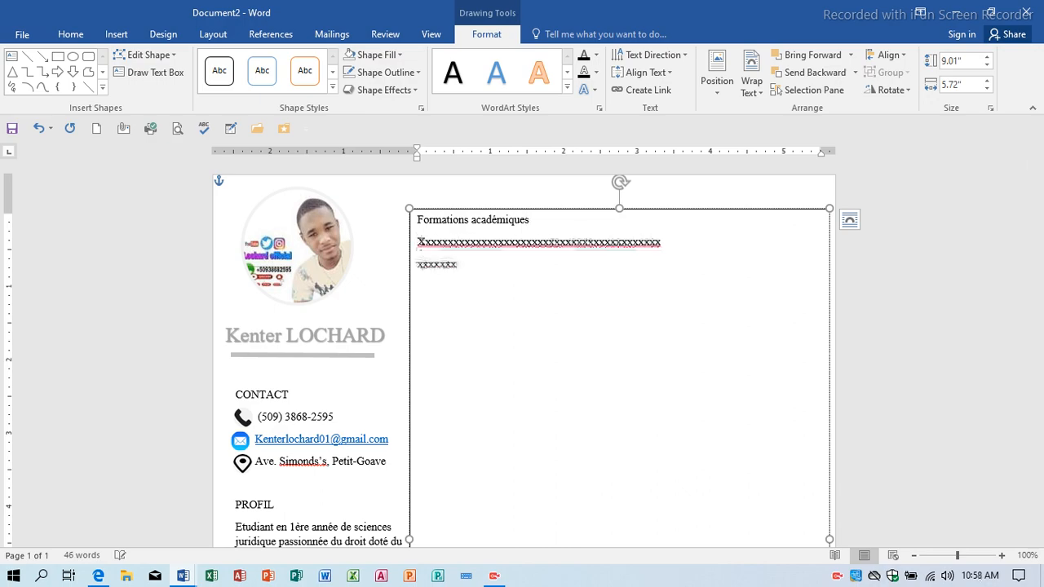
text(xxxxxxxxxxxxxxxxxxxxxxxxxxxxxxxxxxxxxx)
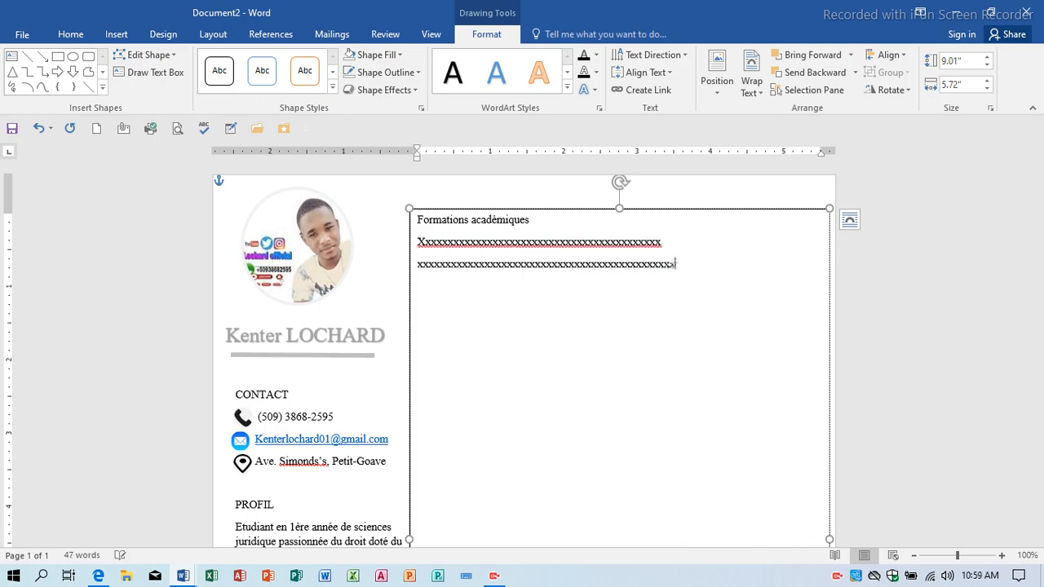
key(Return)
text(xxxxxxxxxxxxxxxxx)
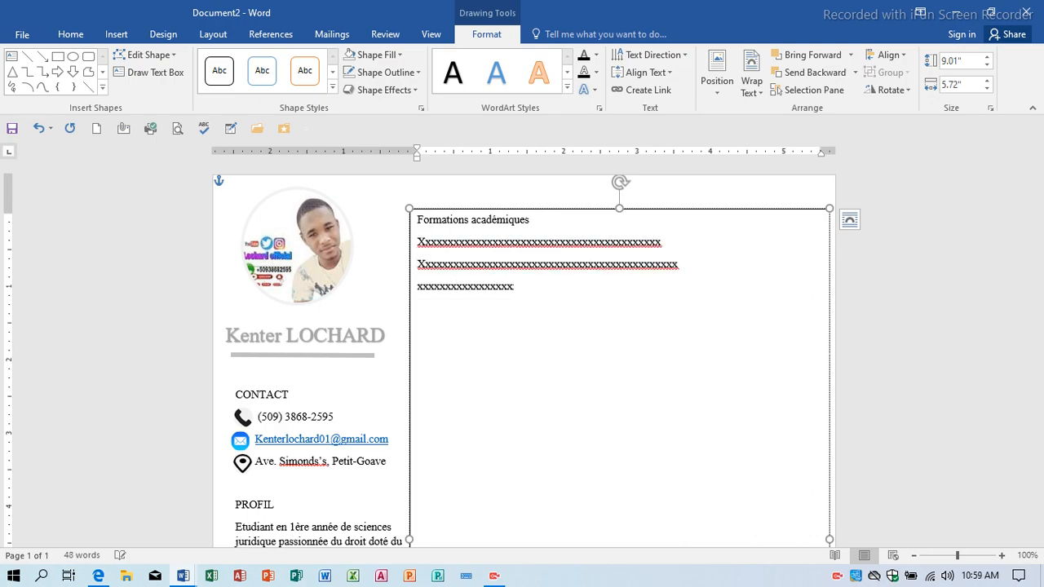
text(xxxxxxxxxxxxxxxxxxxxxxxxxxxxxxx)
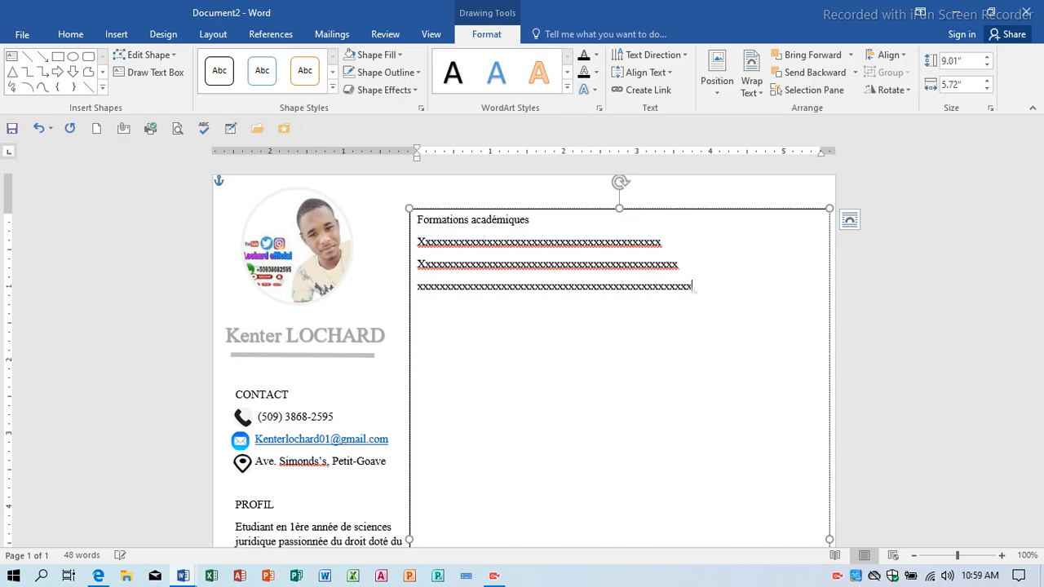
key(Return)
text(xxxxxxxxxxxxxxxxxxxxxxxxxxxxx)
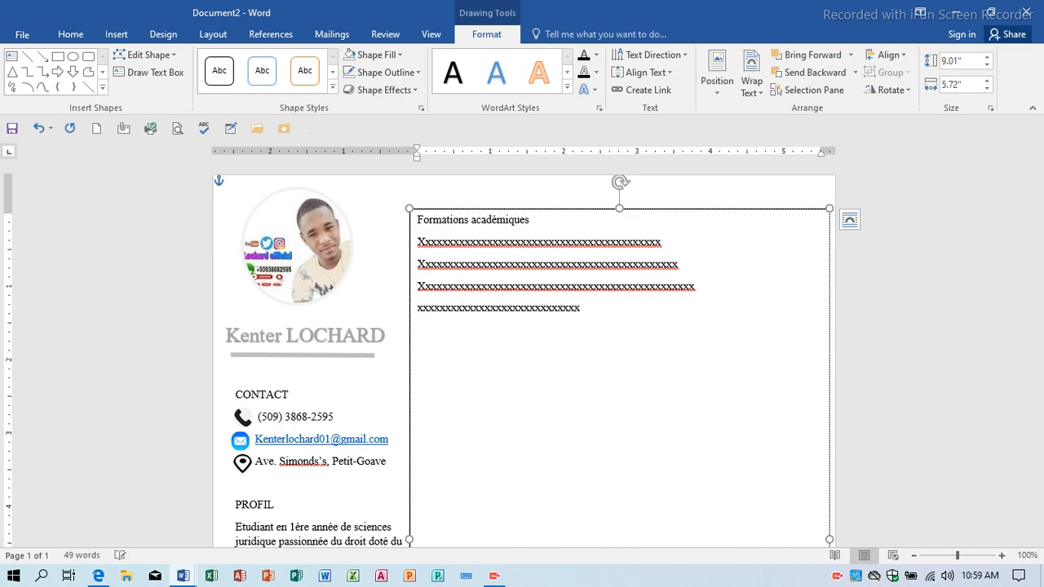
text(xxxxxxxxxxxxxxxxxxxxx)
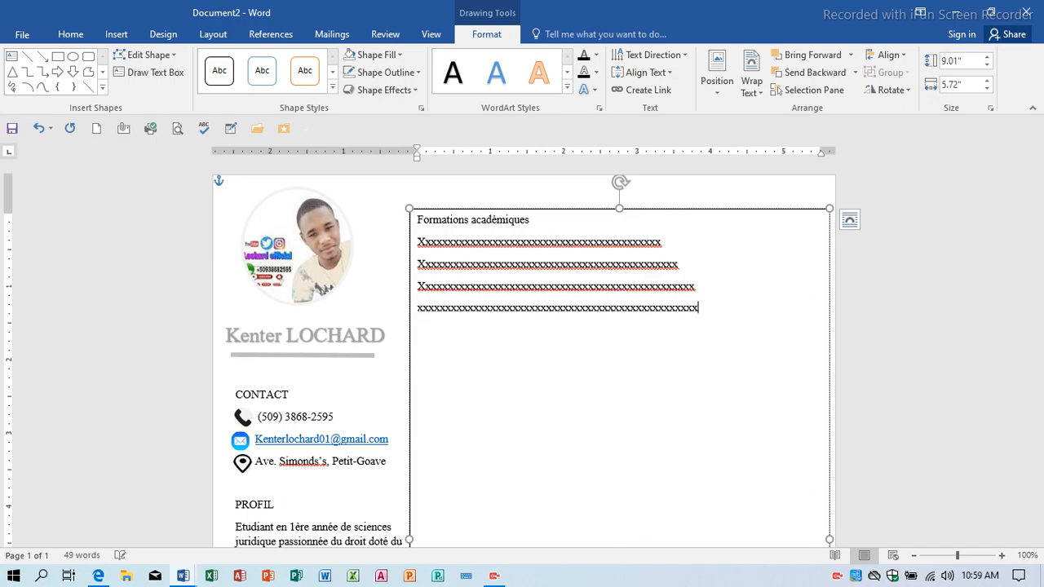
key(Return)
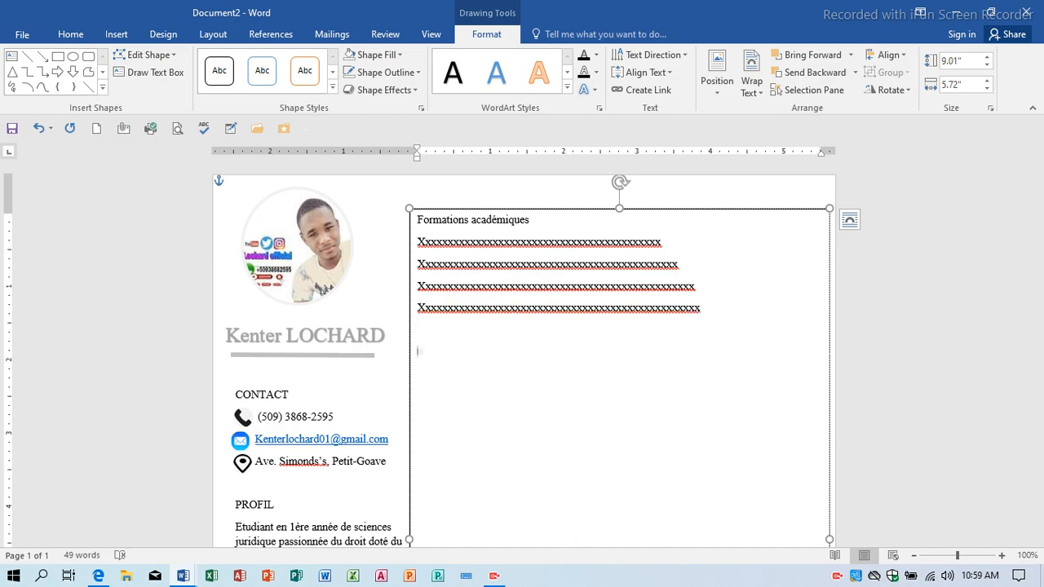
text(formations professionnelles)
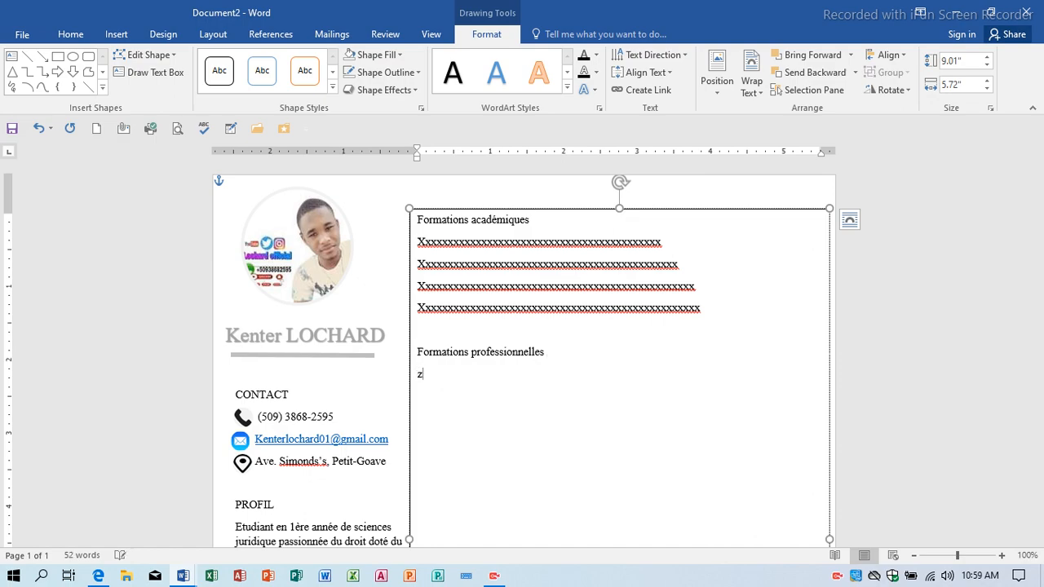
Fill the Formations professionnelles section with six placeholder lines of x's.
text(xxxxxxxxxxxxxxxxxxxxx)
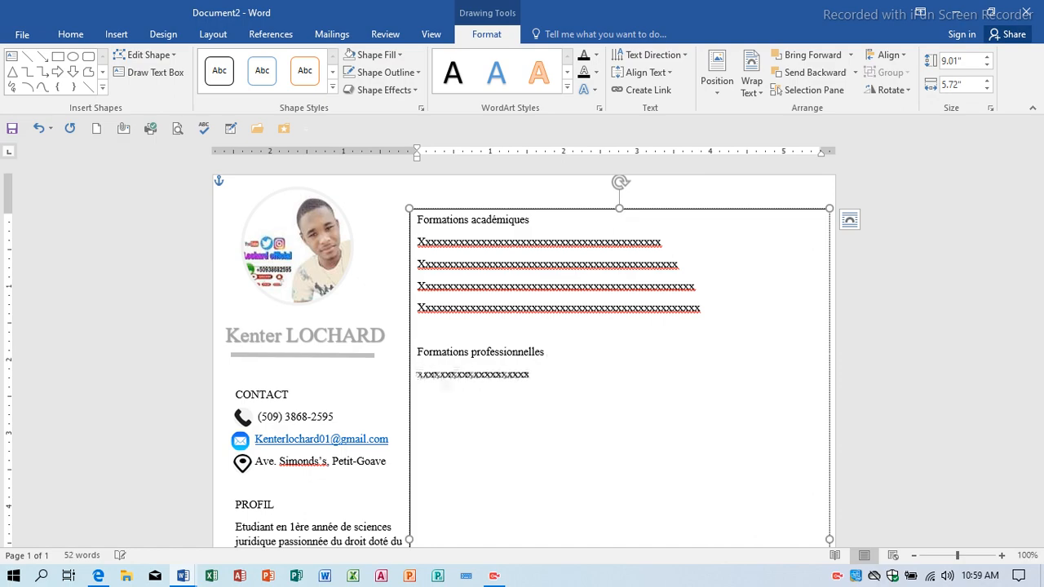
text(xxxxxxxxxxxxxxxxxxxxxxxxxxxxxxxxxxxxxxxxxxxx)
key(Return)
text(x)
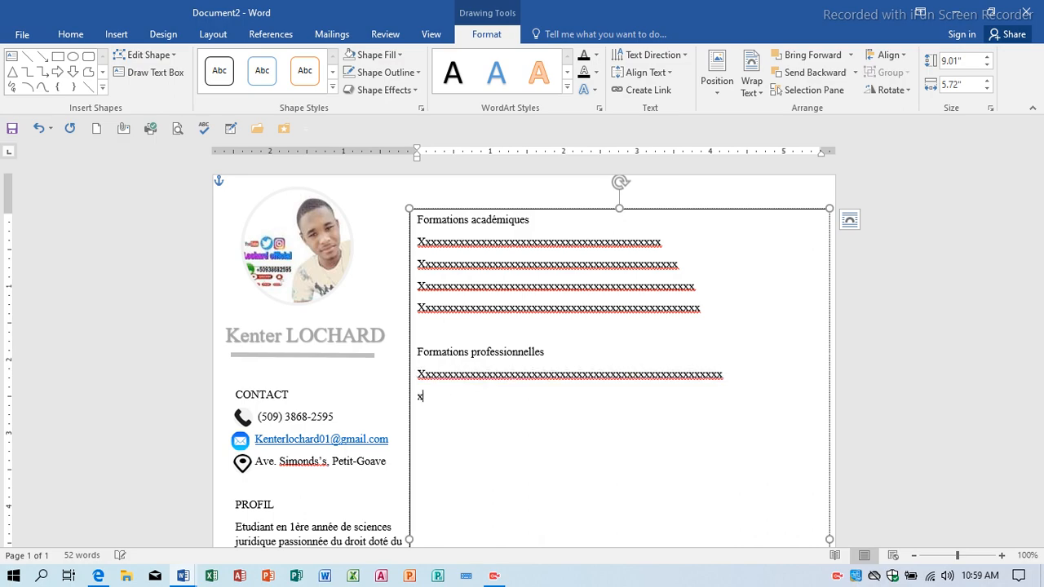
text(xxxxxxxxxxxxxxxxxxxxxxxxxxxxxxx)
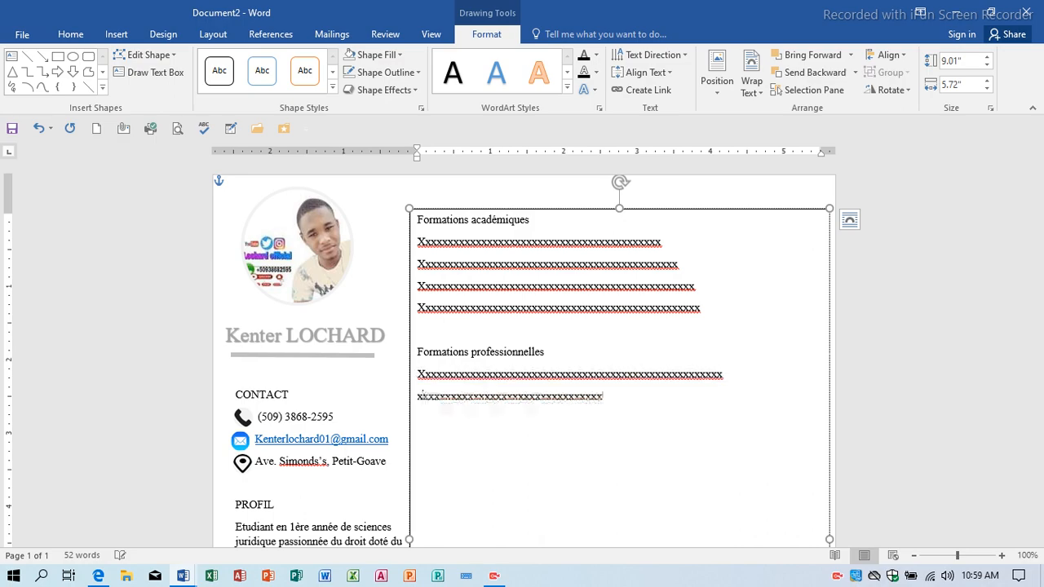
text(xxxxxxxxxxxxxxxxxxxxxxxxxxxxxxxxxxxxx)
key(Return)
text(x)
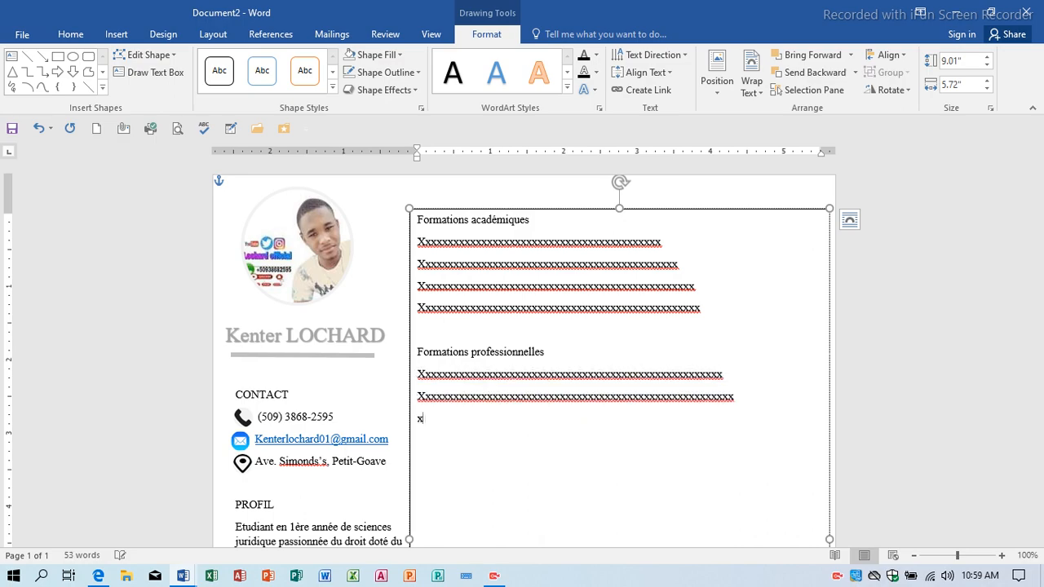
text(xxxxxxxxxxxxxxxxxxxxxxxxxxxxxxx)
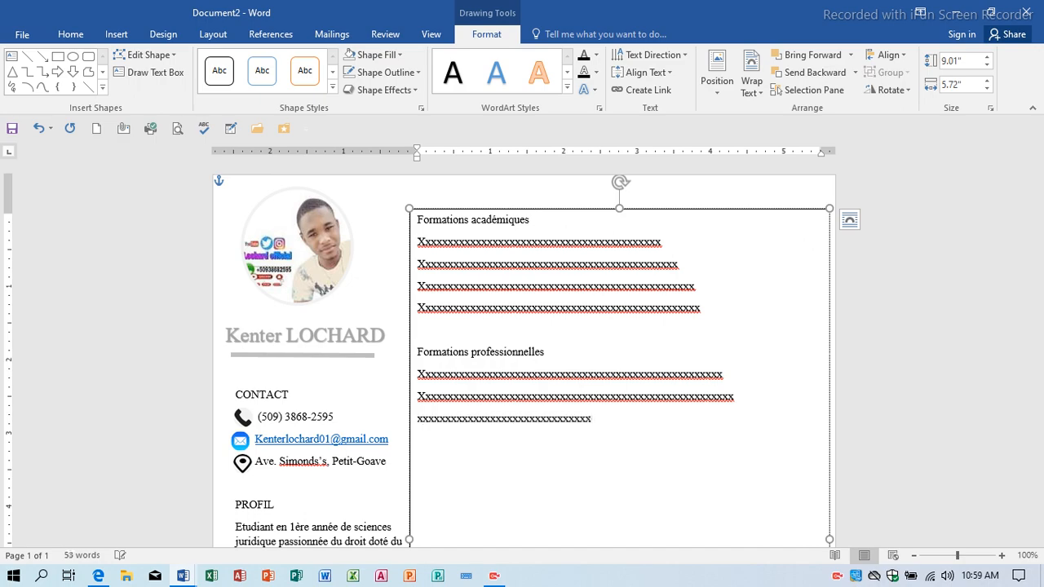
text(xxxxxxxxxxxxxxxxxxxxxxx)
key(Return)
text(x)
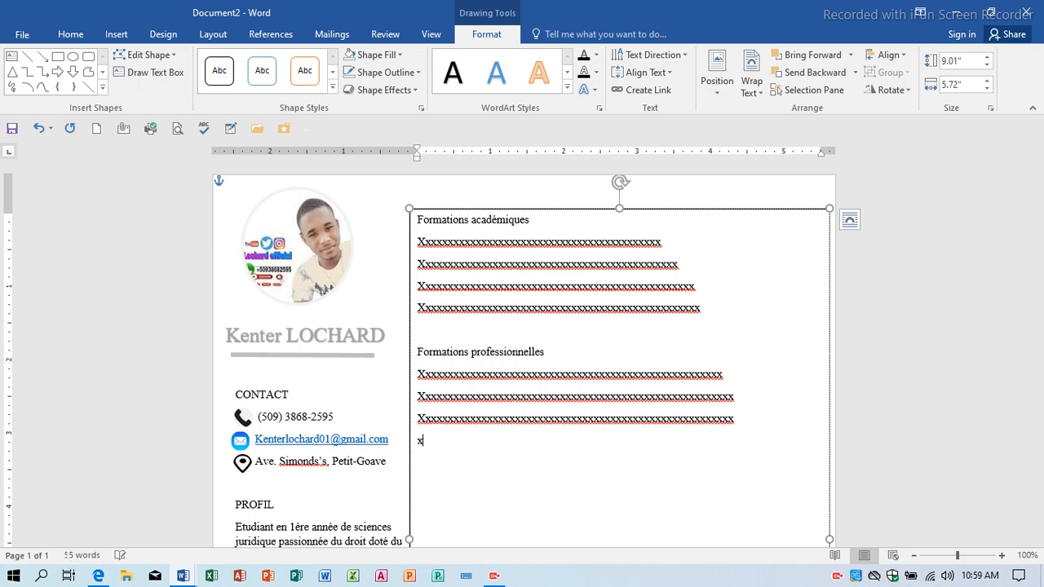
text(xxxxxxxxxxxxxxxxxxxxxxxxxxxxxxxxxxxxxxxxxxx)
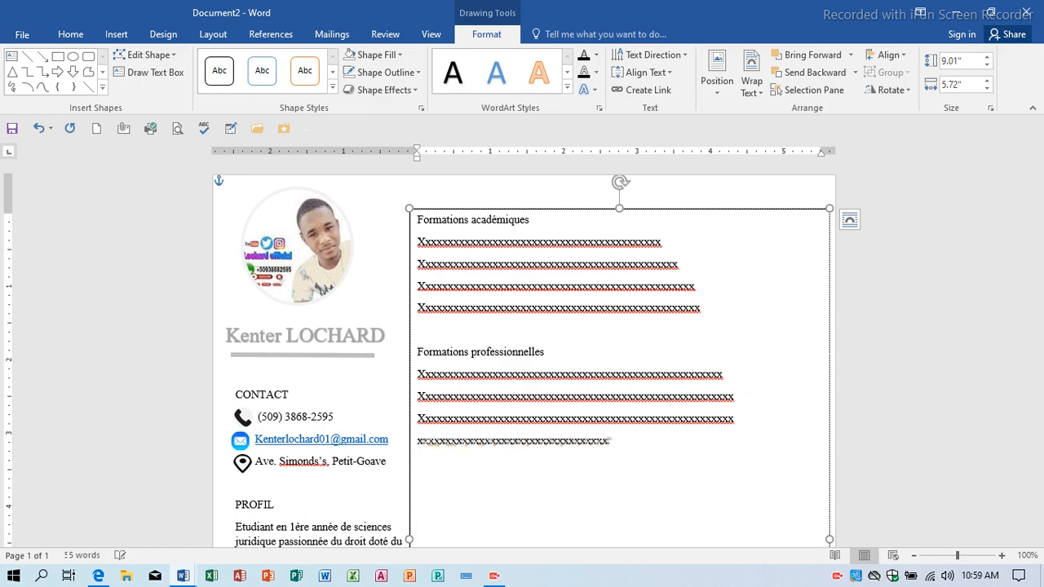
text(xxxxxxxxxxxxxxx)
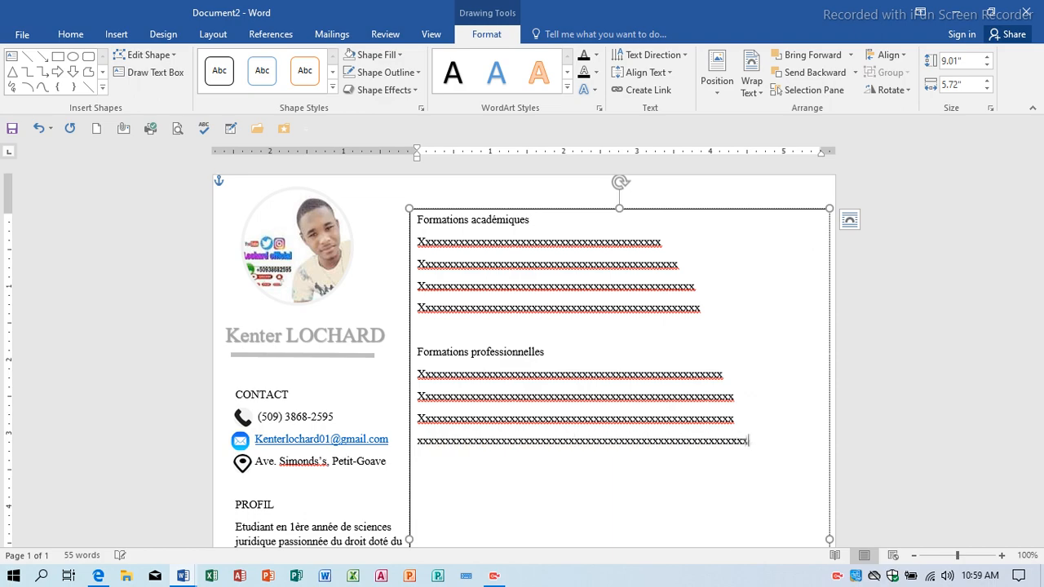
key(Return)
text(xxxxxxxxxxxxxxxxxxxxxxx)
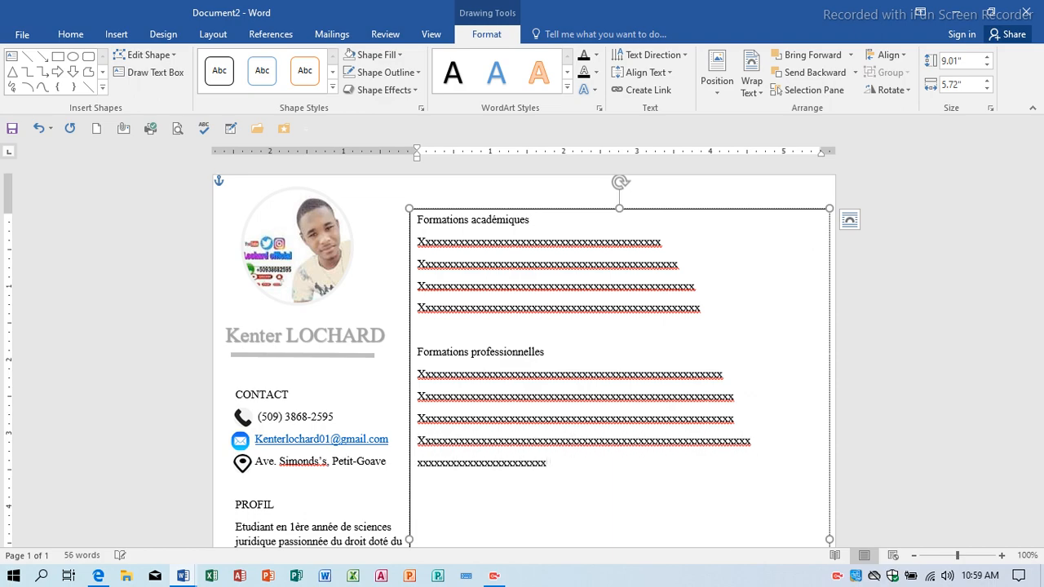
text(xxxxxxxxxxxxxxxxxxxxxxxxxxxxxxxxxxxxx)
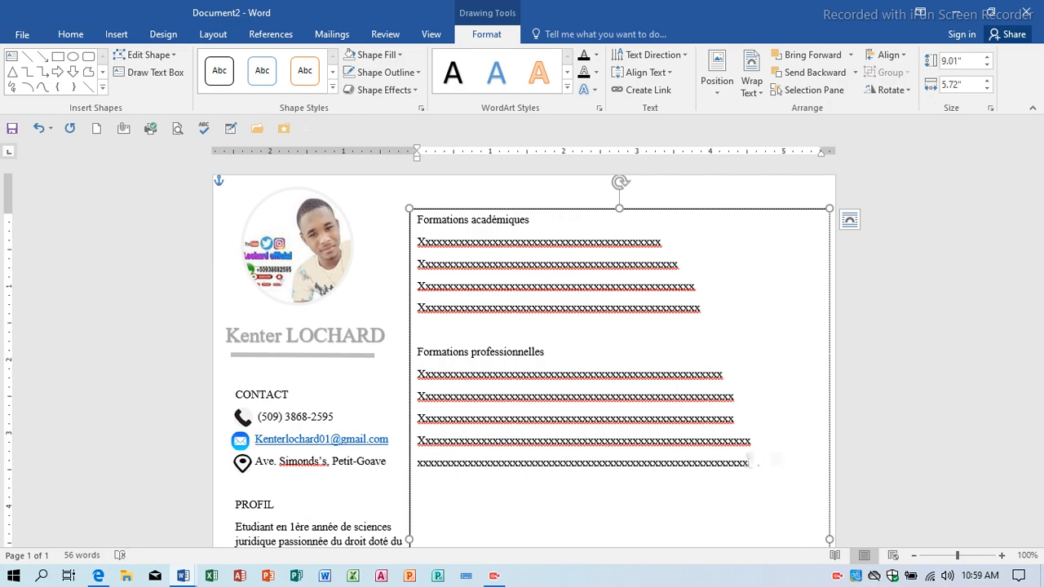
key(Return)
text(xxxxxxxxxx)
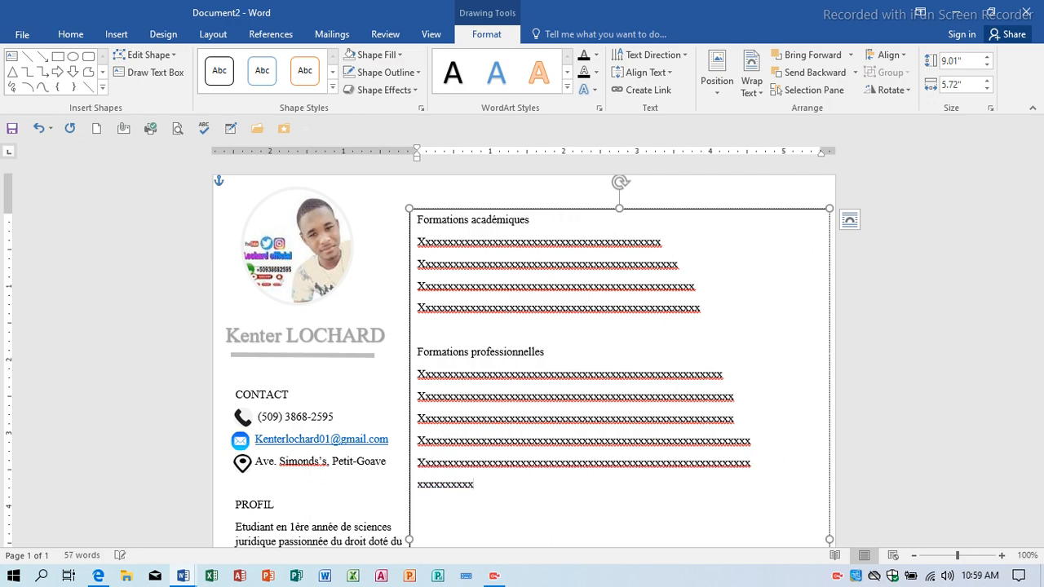
text(xxxxxxxxxxxxxxxxxxxxxxxxxxxxxxxxxxxxxxxxxxxxxxx)
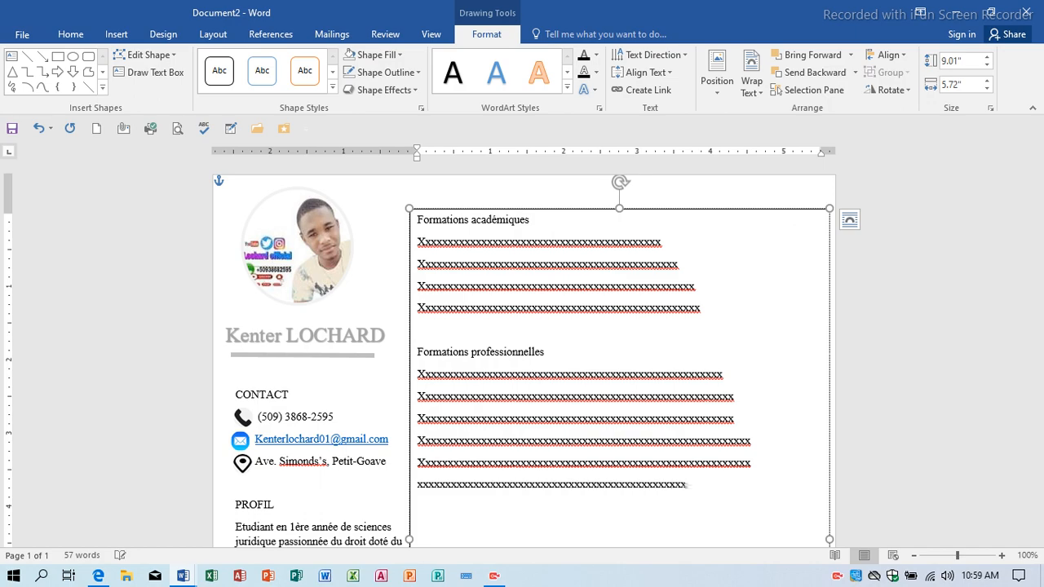
text(xxxxxxxxxxxxxxx)
Add the 'Experiences professionnelles' heading with four lines of x placeholders, ending on an empty line.
key(Return)
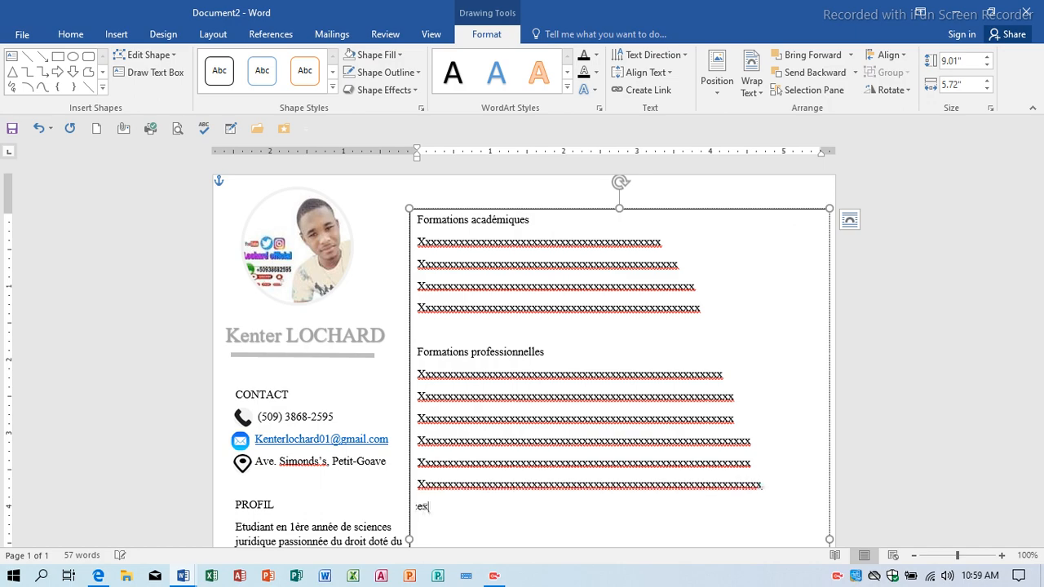
text(experiences )
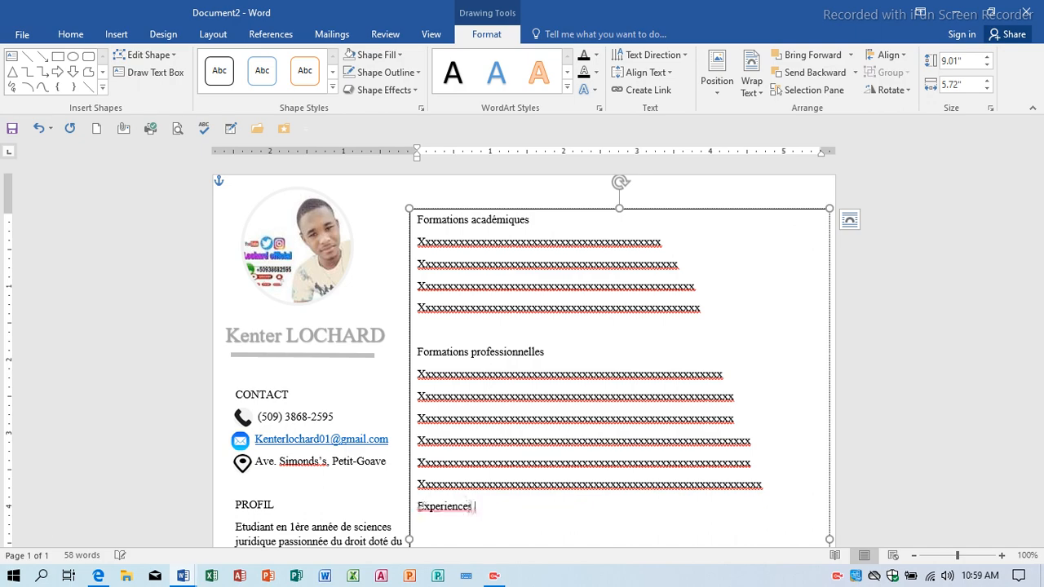
text(professionnelles)
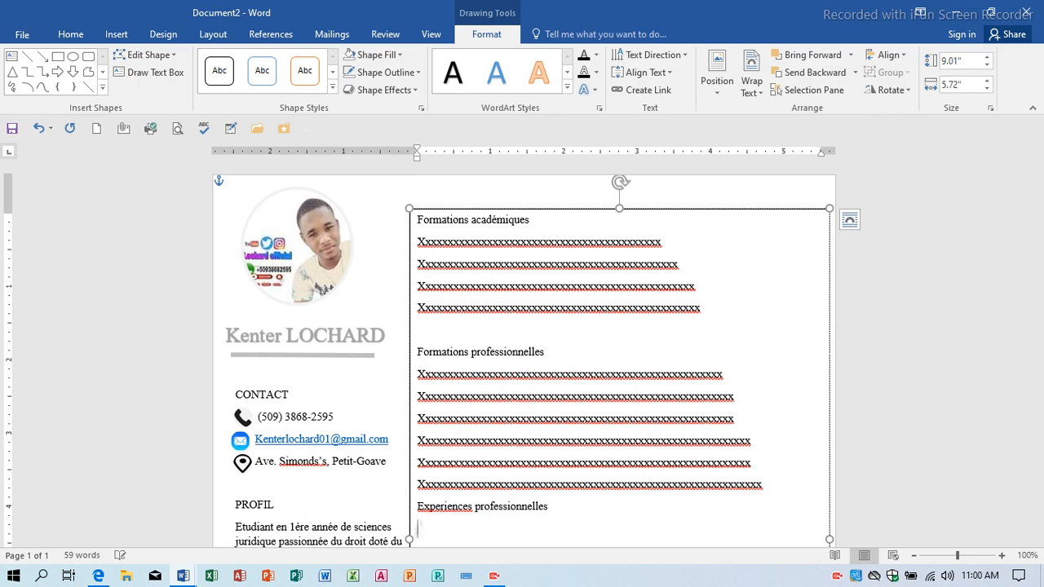
text(xxxxxxxxxxxxxxxxxxxxxx)
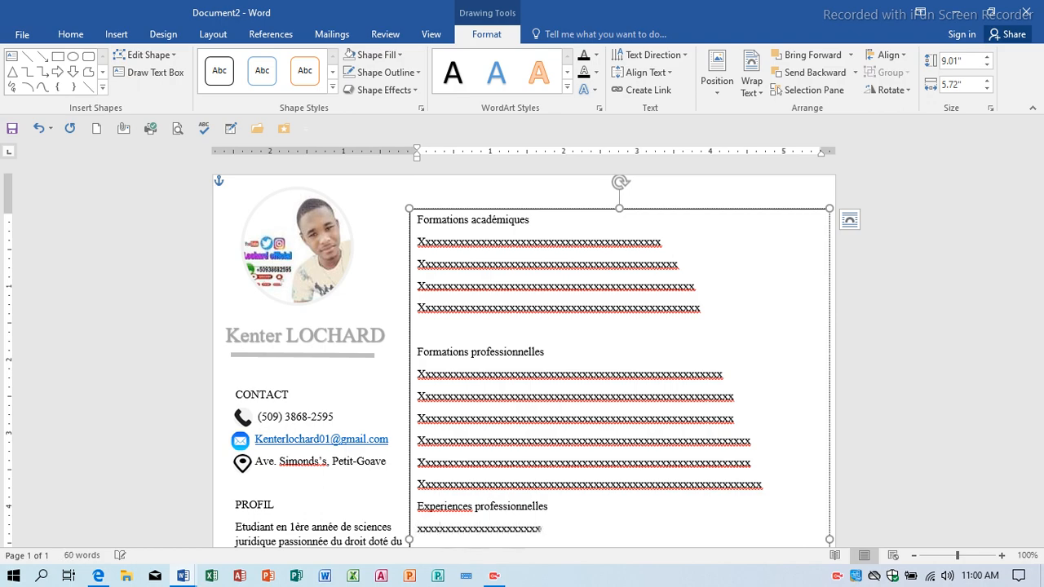
text(xxxxxxxxxxxxxxxxxxxxxxxxxxxxxxxxxxxxxxxxxxxxxxxxxxxxxxxxxxxxxxxxxxxxxxxxx)
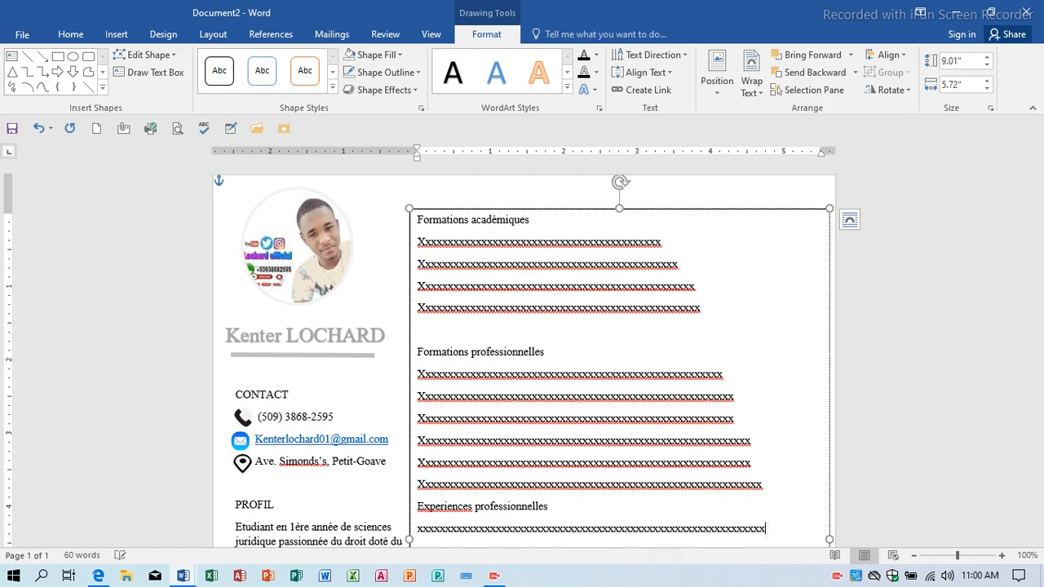
key(Return)
text(xxxxxxxxxxxxxxxx)
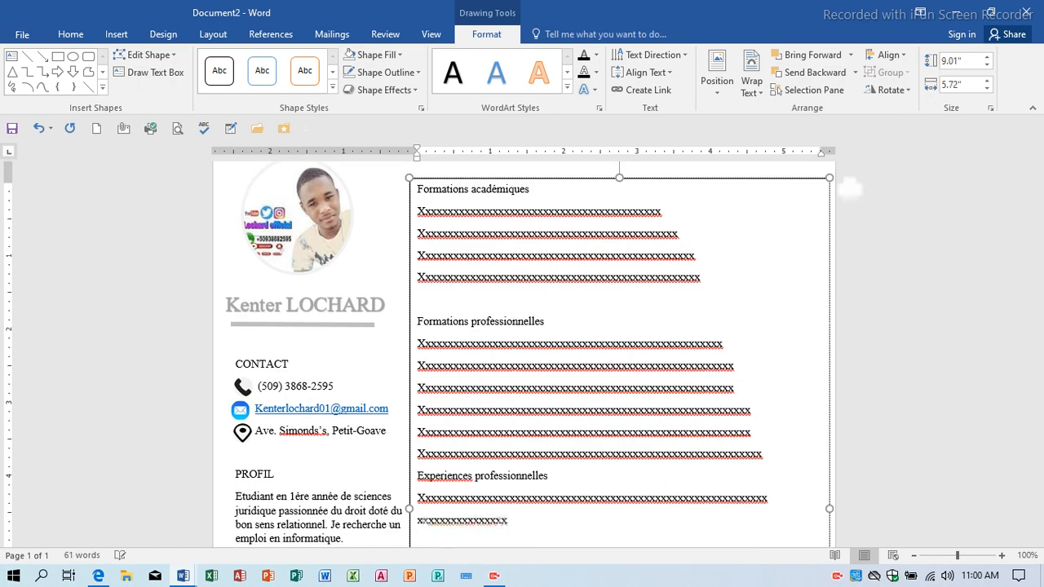
text(xxxxxxxxxxxxxxxxxxxxxxxxxxxxxxxxxxxxxxxxxxx)
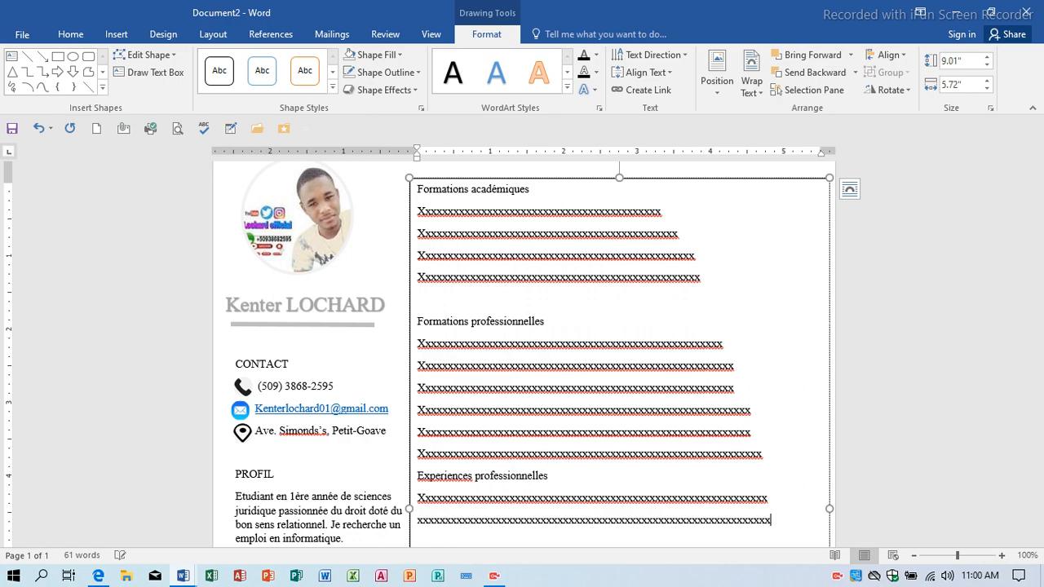
key(Return)
text(xxxxxxxxxxxxxxxxxxxxxx)
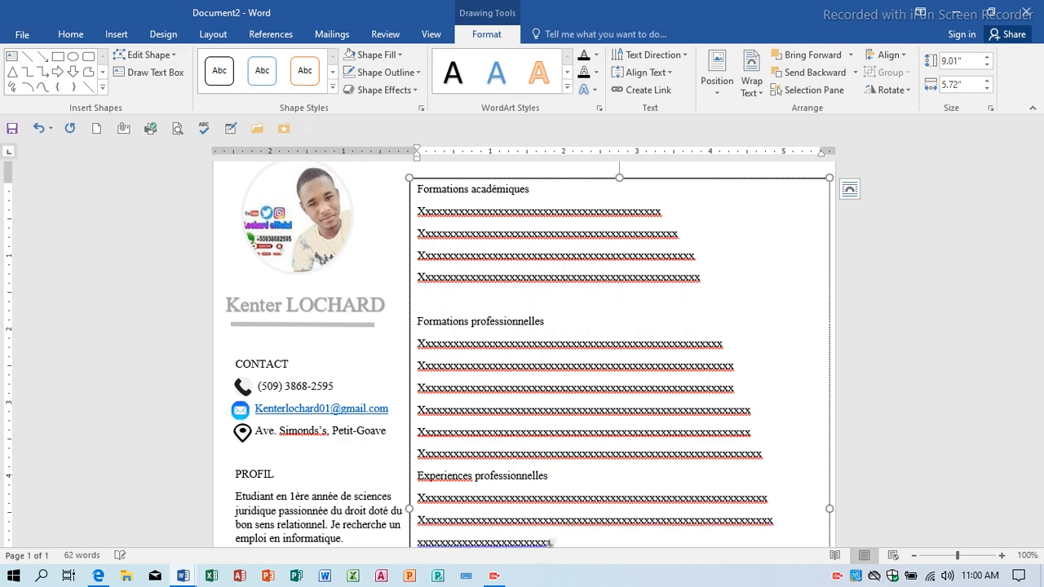
text(xxxxxxxxxxxxxxxxxxxxxxxxxxxxxxxx)
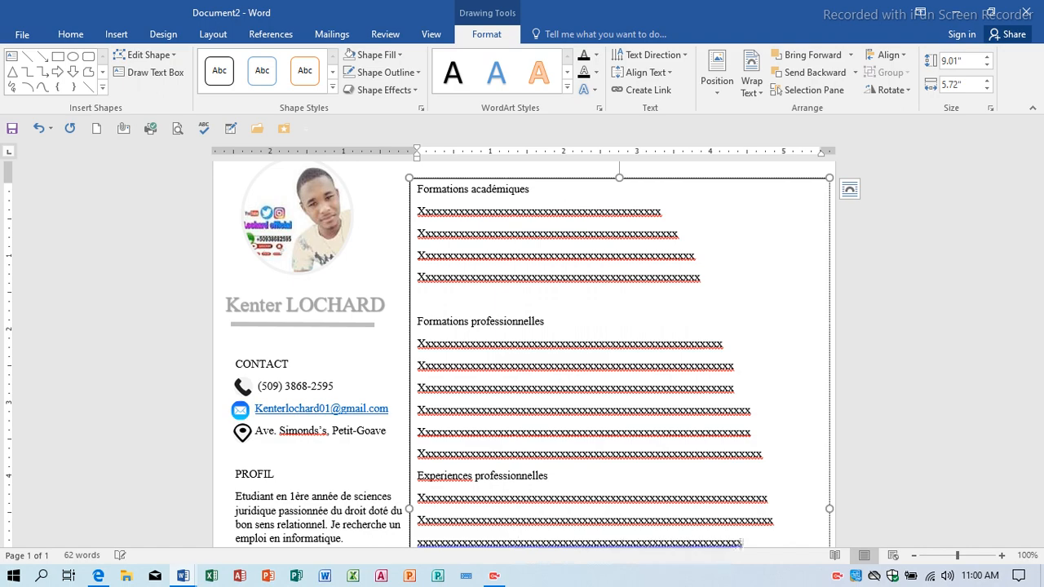
text(xxxxx)
key(Return)
text(x)
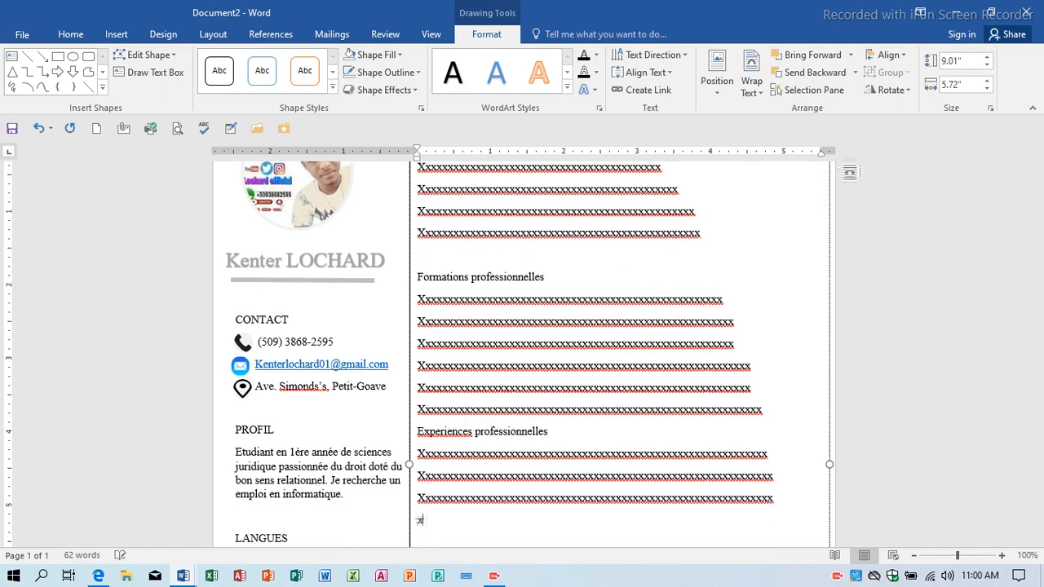
text(xxxxxxxxxxxxxxxxxxxxxxxxxxxxxxxx)
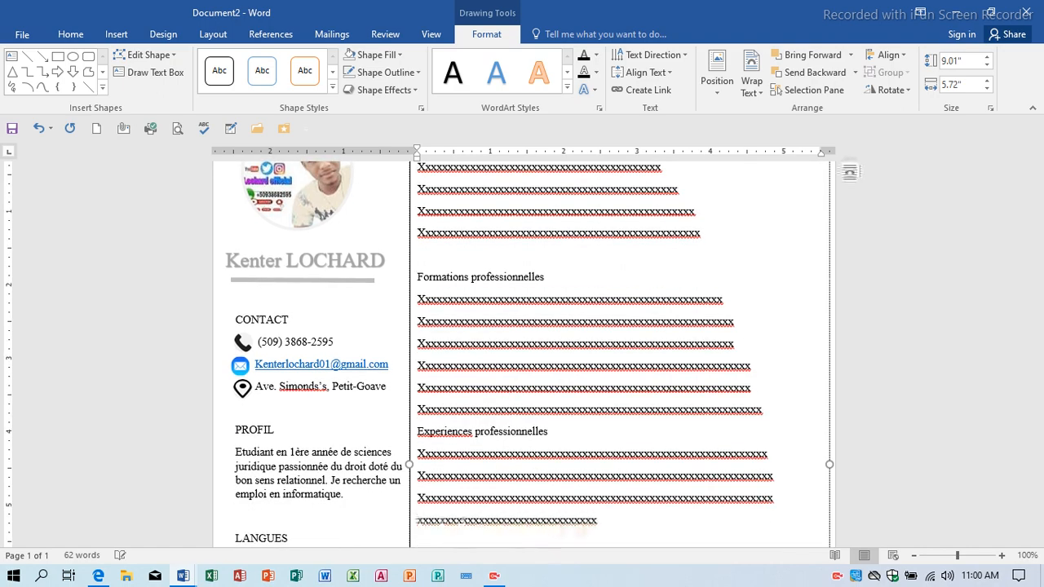
text(xxxxxxxxxxxxxxxxxxxxxxxxxxxxxxxxxxxxxxxxxxxxxxxxxxxx)
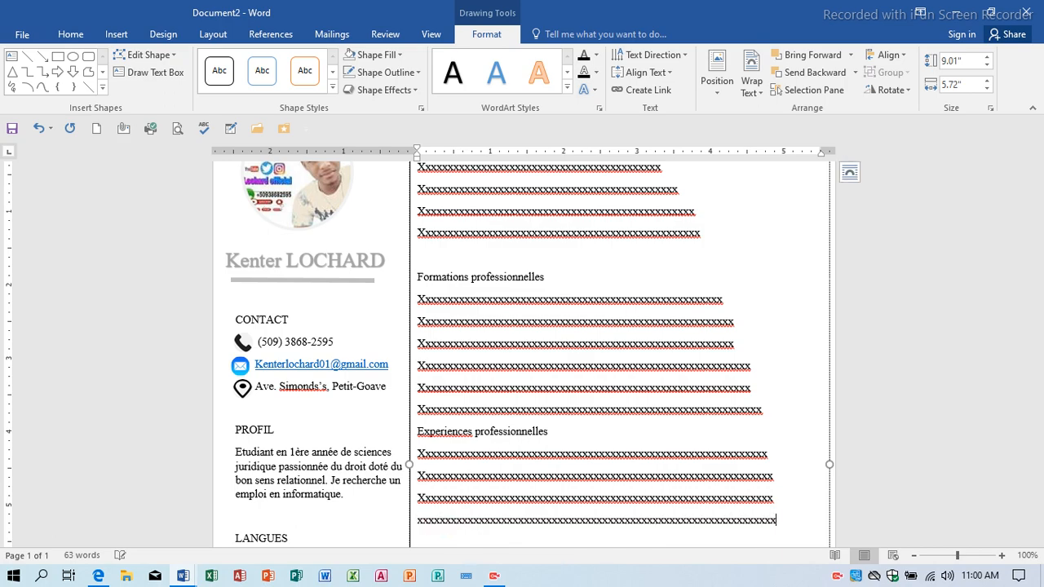
key(Return)
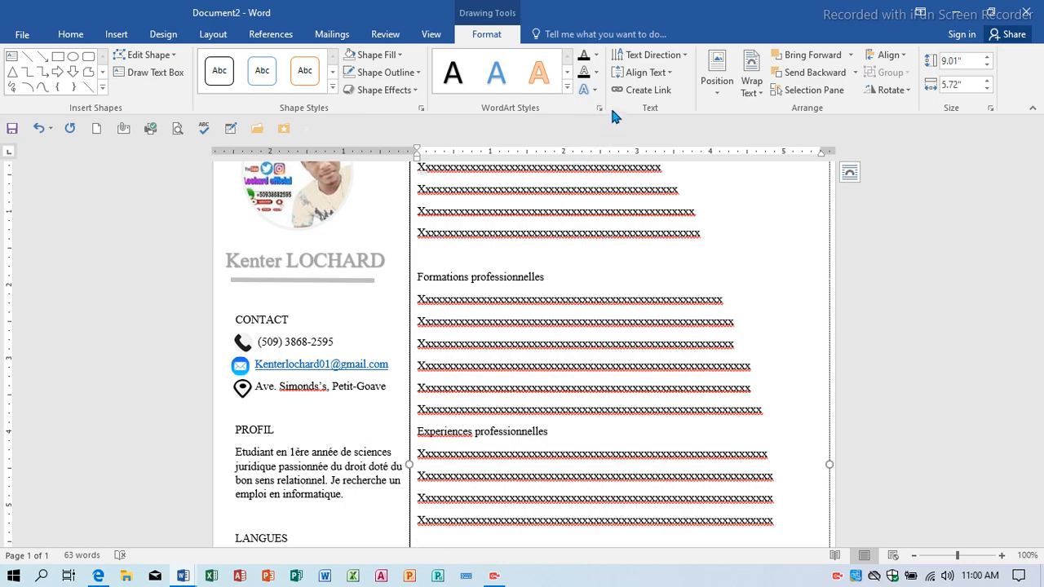
Ignore all spelling flags on the x placeholder lines under the experience heading.
scroll(641, 357, down, 8)
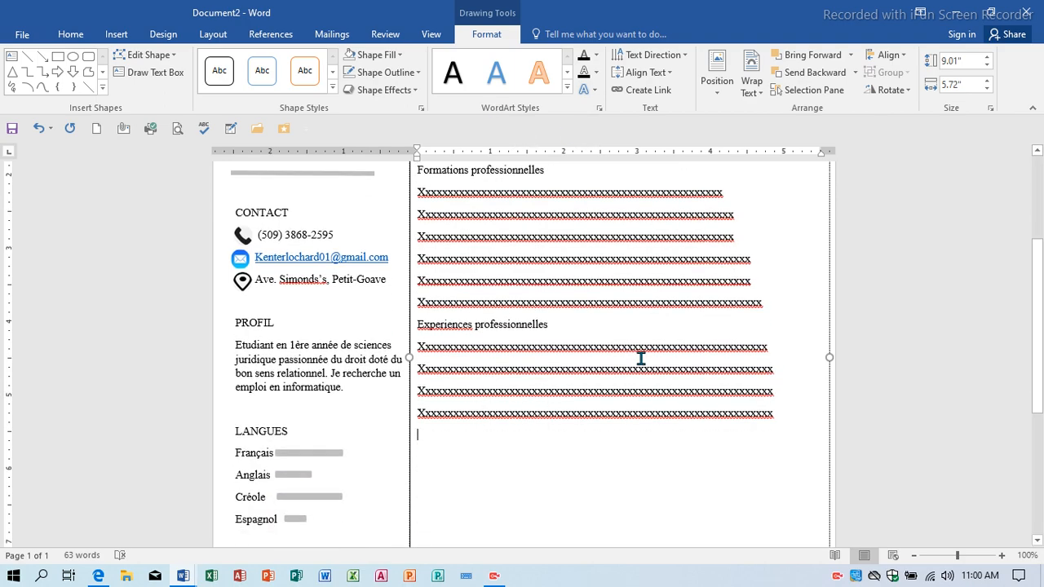
scroll(641, 356, up, 4)
scroll(641, 357, up, 3)
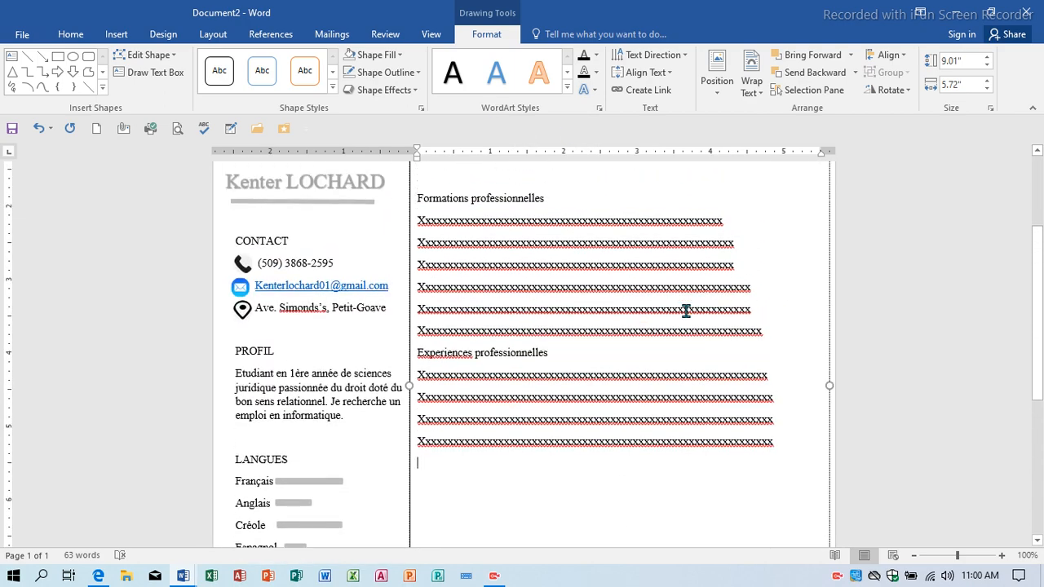
right_click(693, 390)
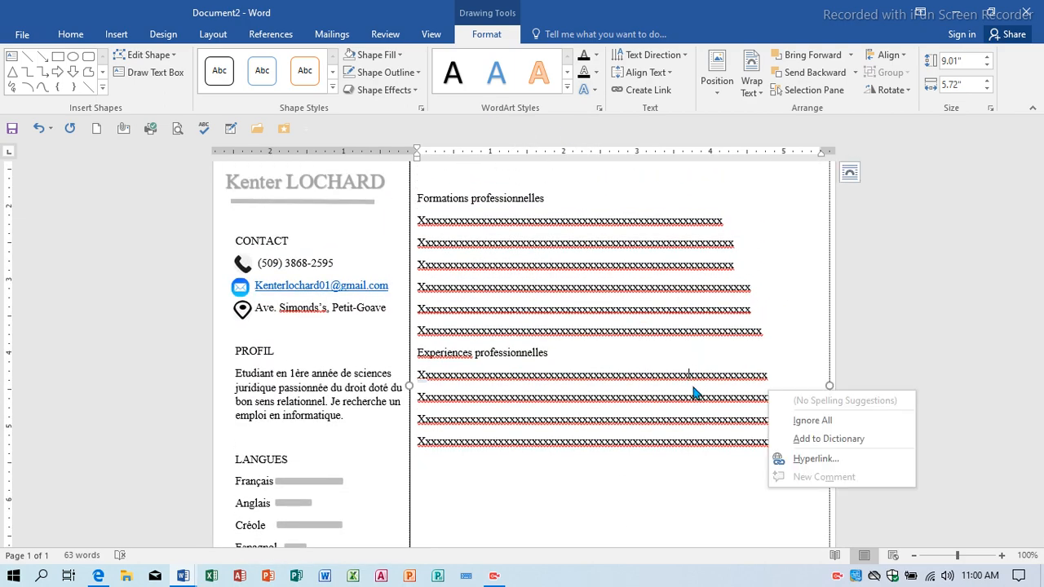
click(807, 421)
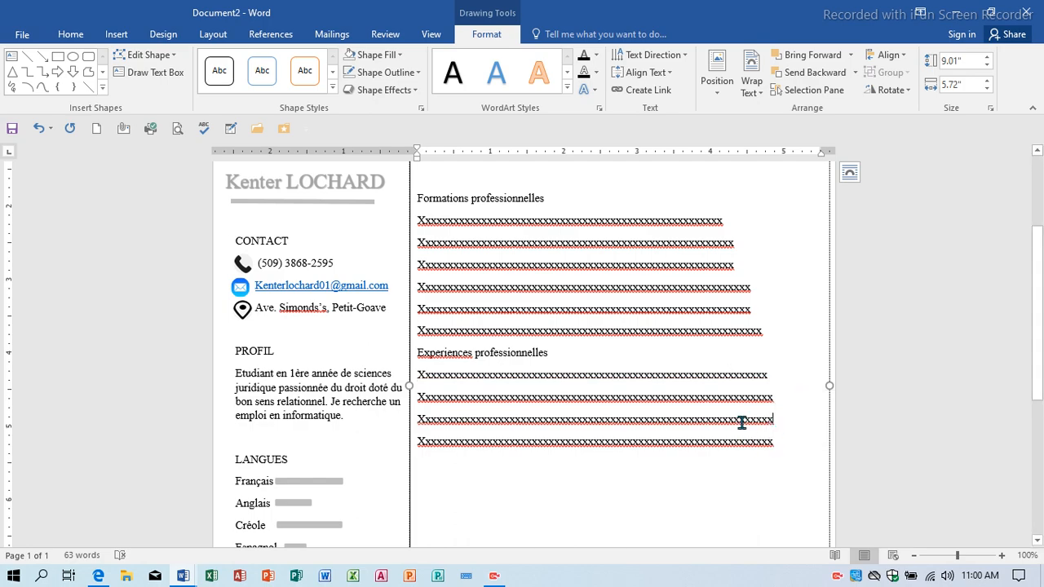
right_click(773, 433)
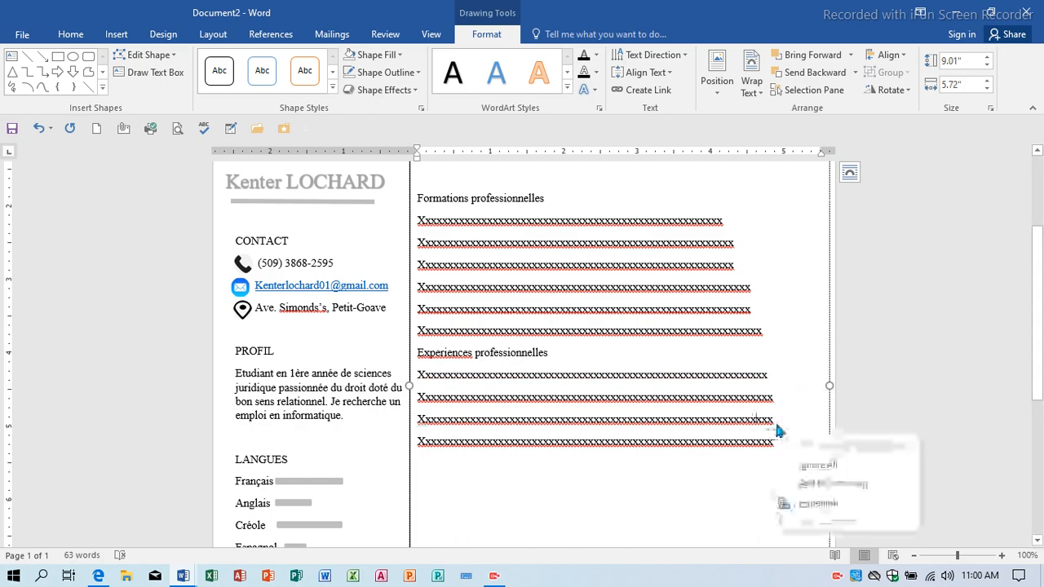
click(810, 464)
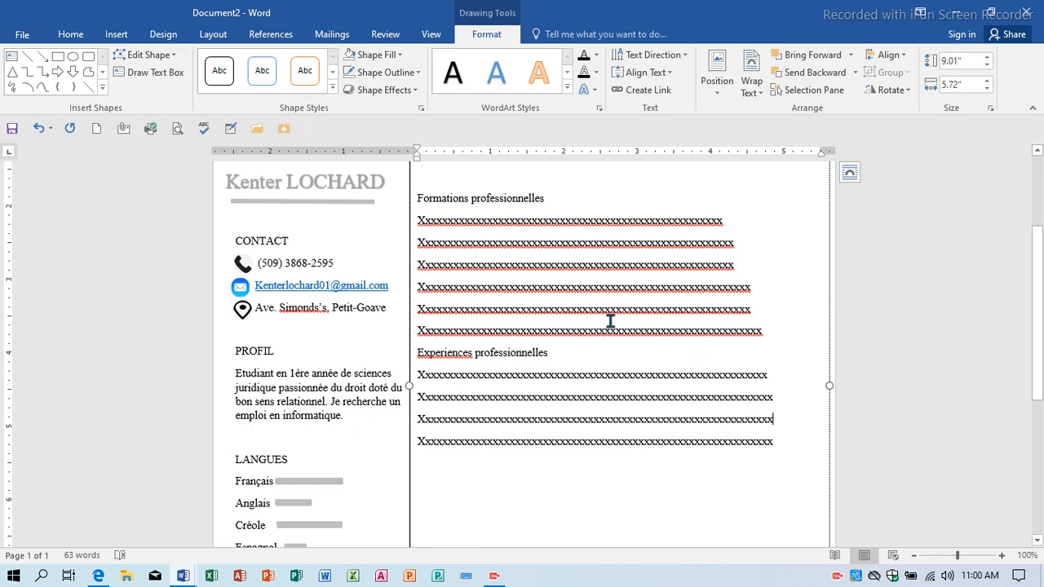
Correct the heading to Expériences, capitalize it to EXPERIENCES, and add a blank line above.
right_click(469, 357)
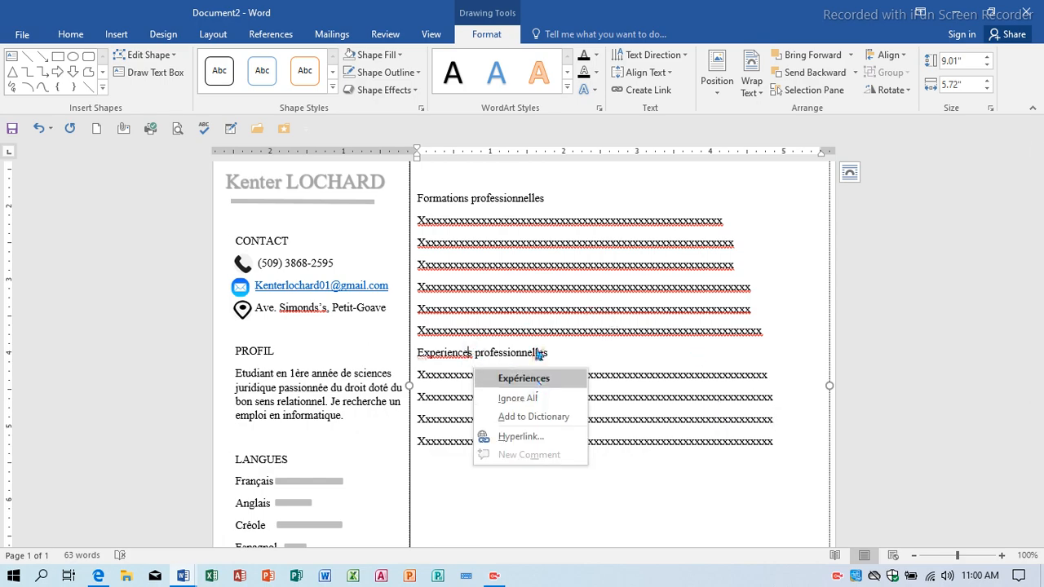
click(537, 379)
drag(554, 357, 423, 350)
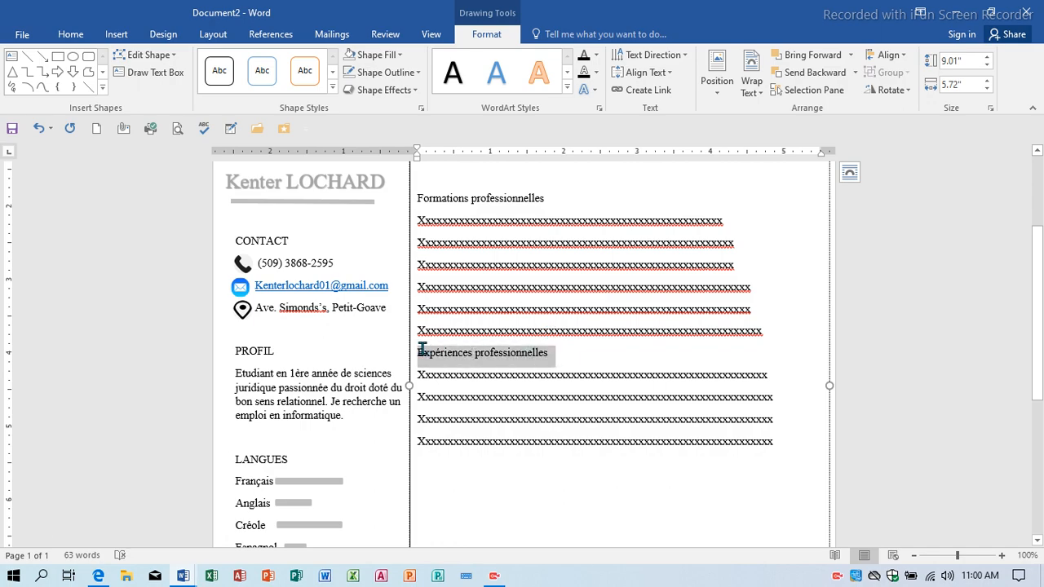
click(422, 349)
key(shift+F3)
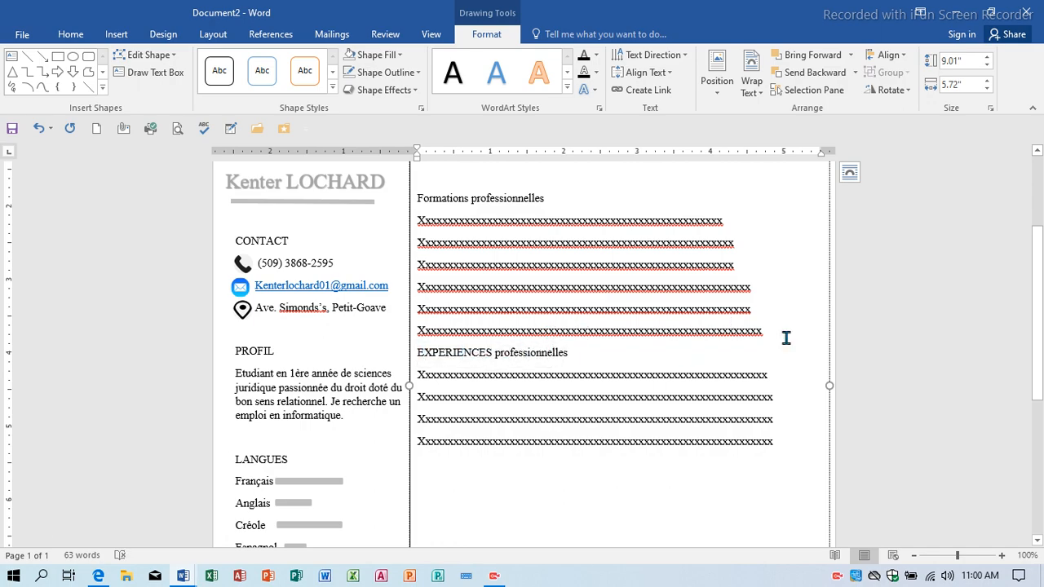
key(Return)
Ignore the spelling flags on the Formations professionnelles placeholder lines.
right_click(700, 330)
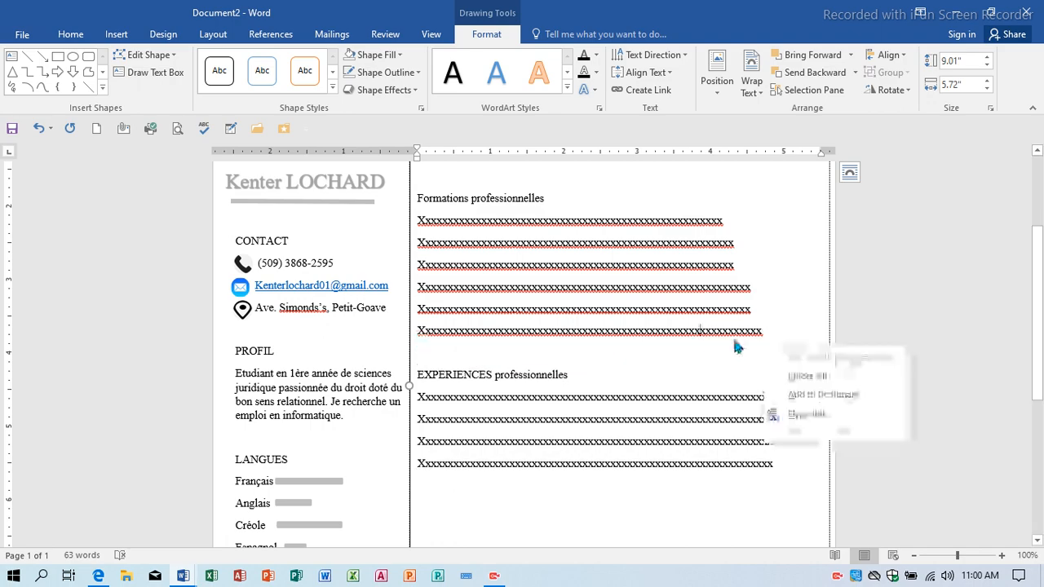
click(807, 376)
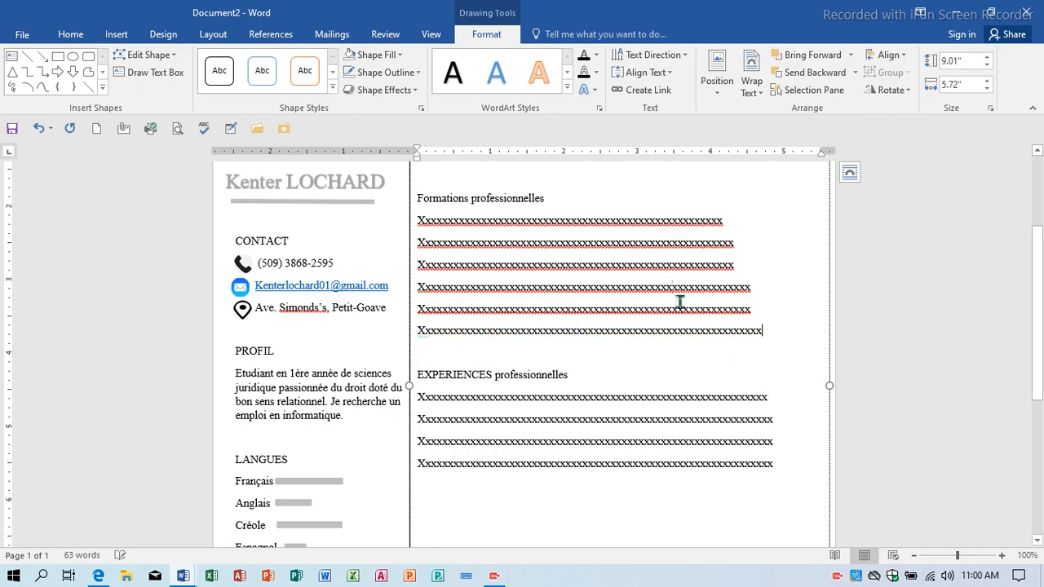
right_click(737, 331)
click(778, 330)
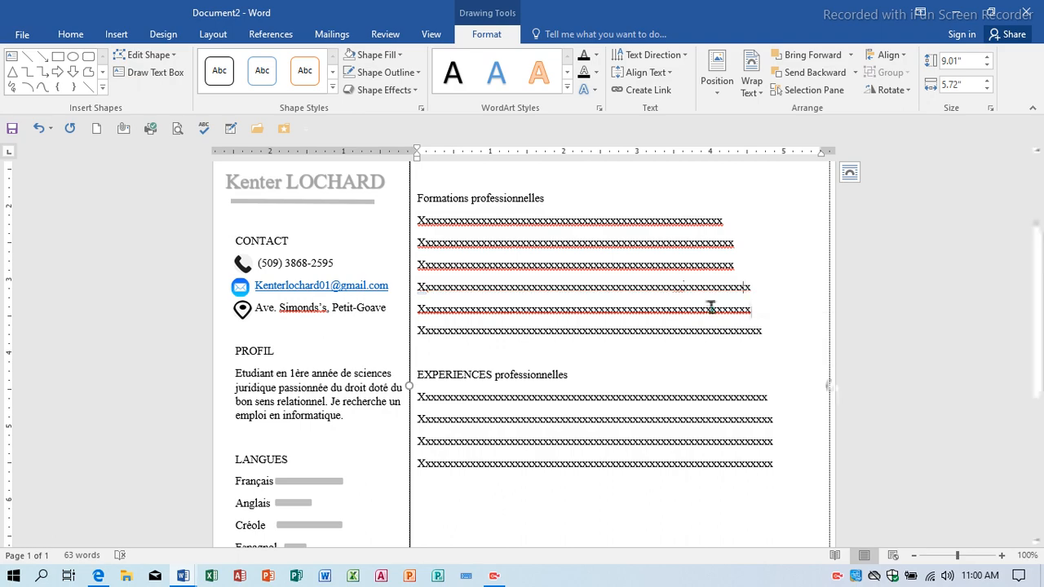
right_click(683, 244)
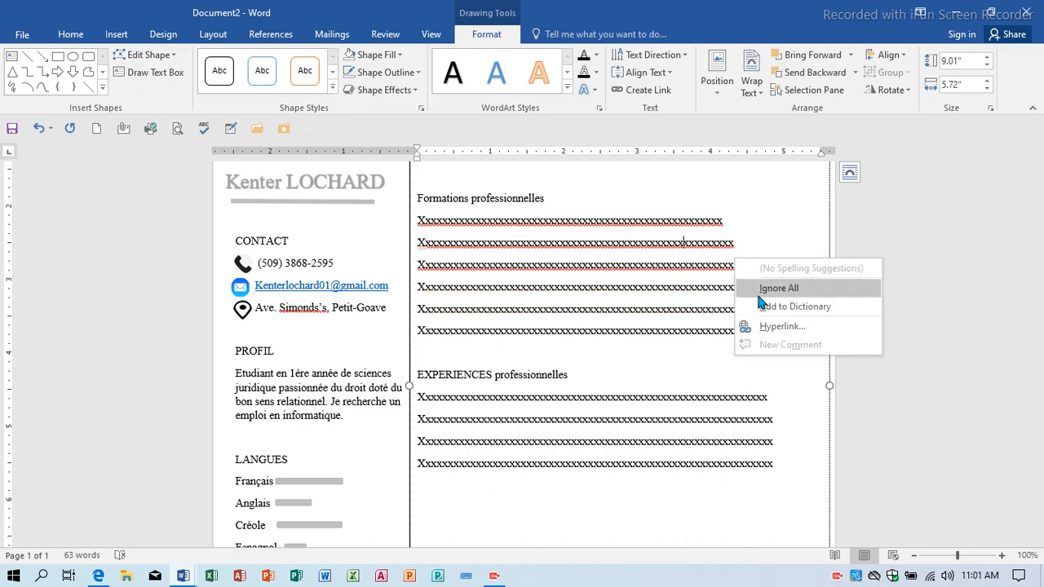
click(761, 295)
right_click(673, 224)
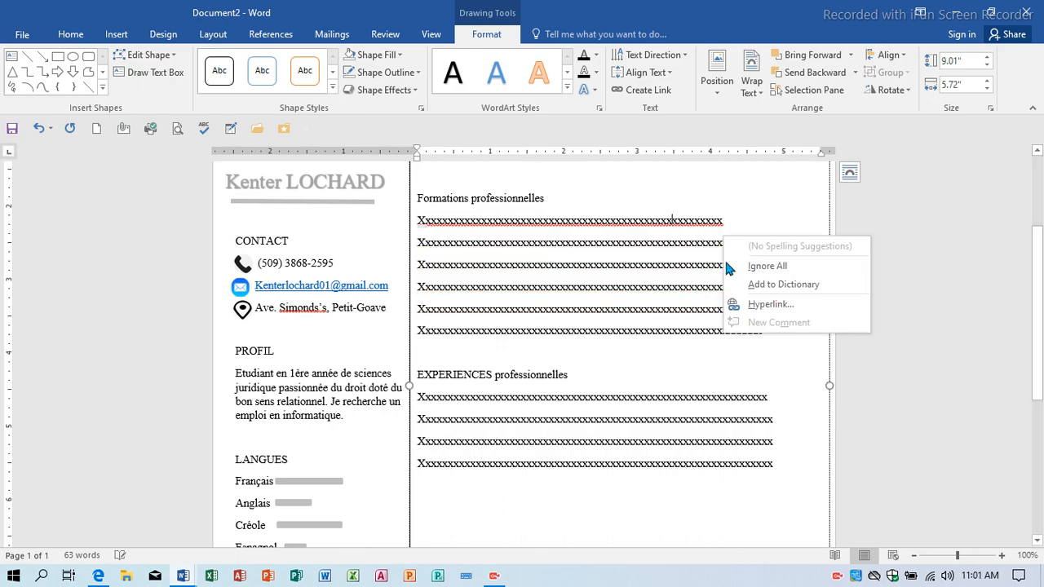
click(758, 268)
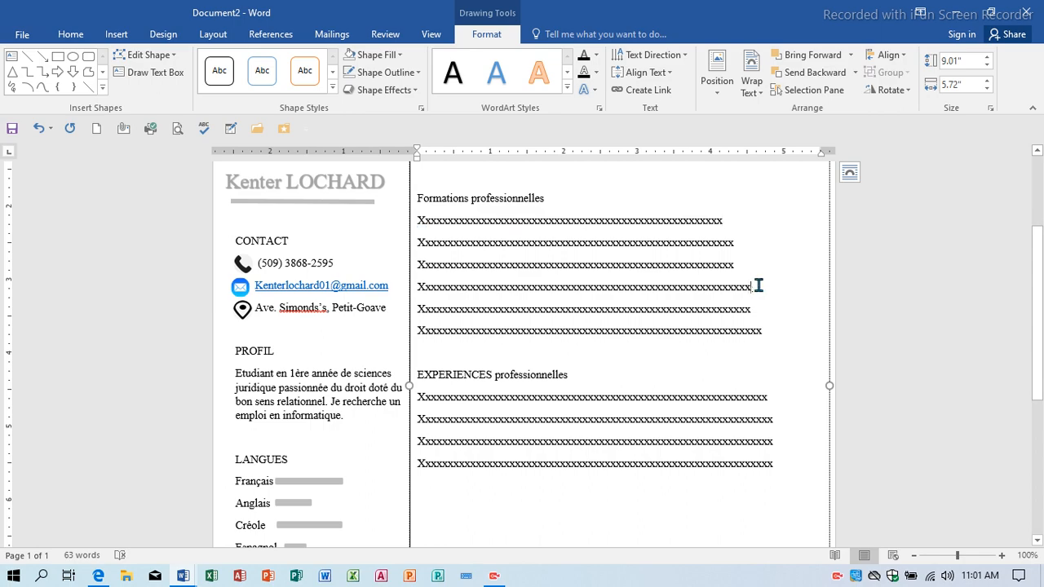
Trim trailing x's from the second, third and fourth Formations professionnelles lines.
key(BackSpace)
key(BackSpace)
key(BackSpace)
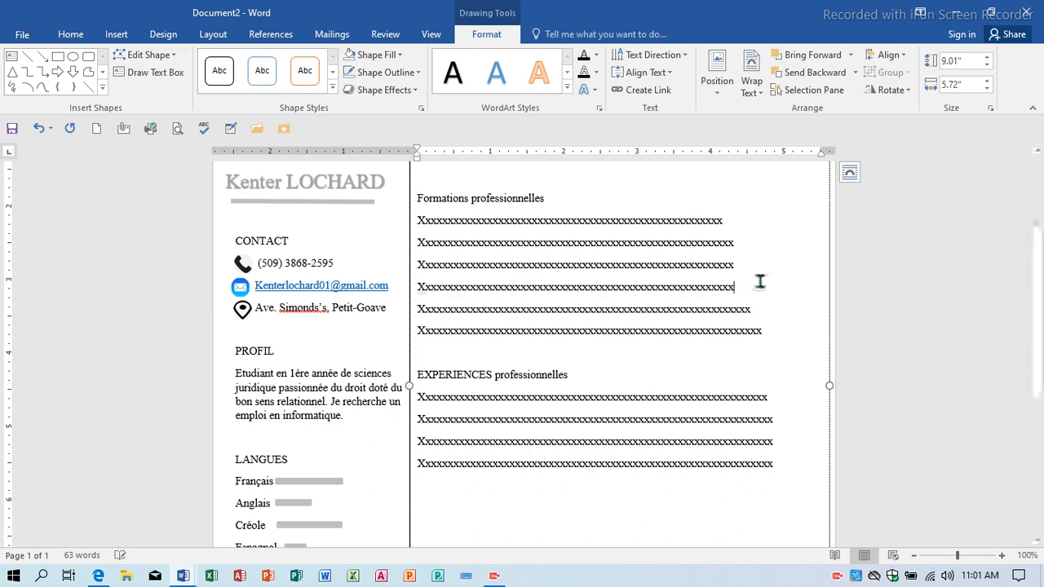
click(743, 246)
key(BackSpace)
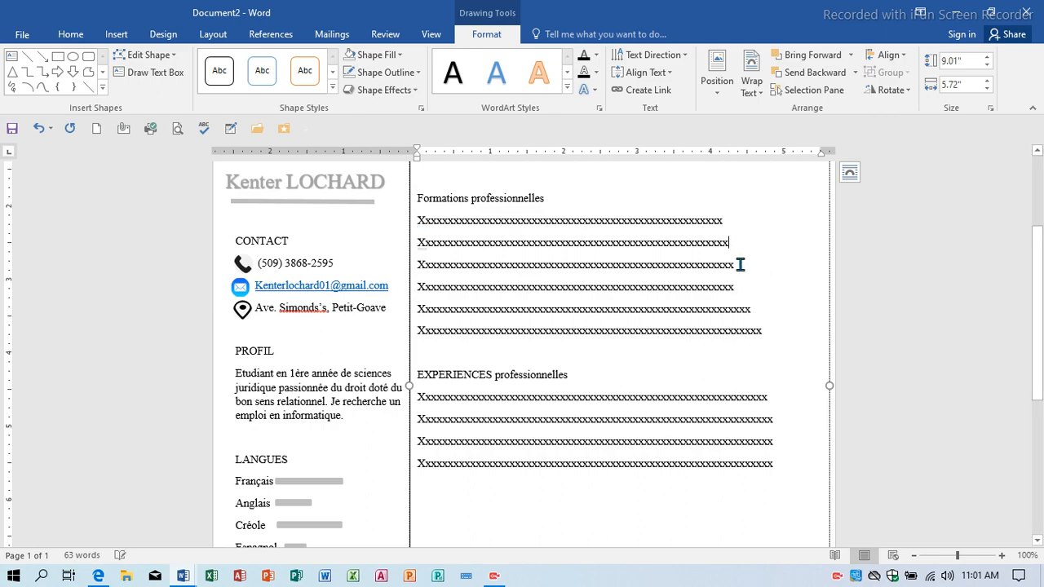
click(741, 264)
key(BackSpace)
click(747, 291)
key(BackSpace)
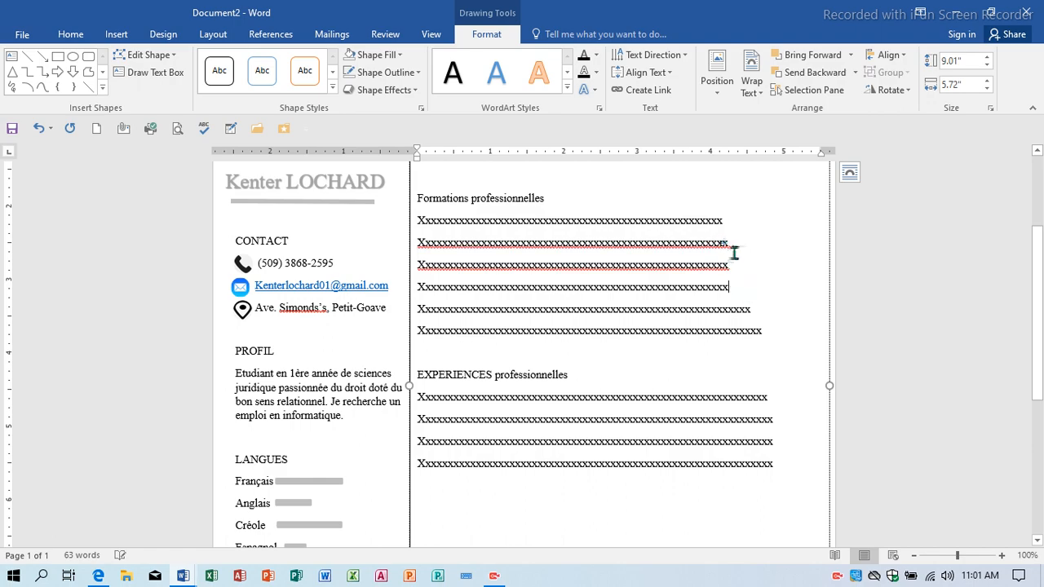
Clear the remaining flag on line two and shorten the fifth and sixth lines.
right_click(731, 254)
click(758, 290)
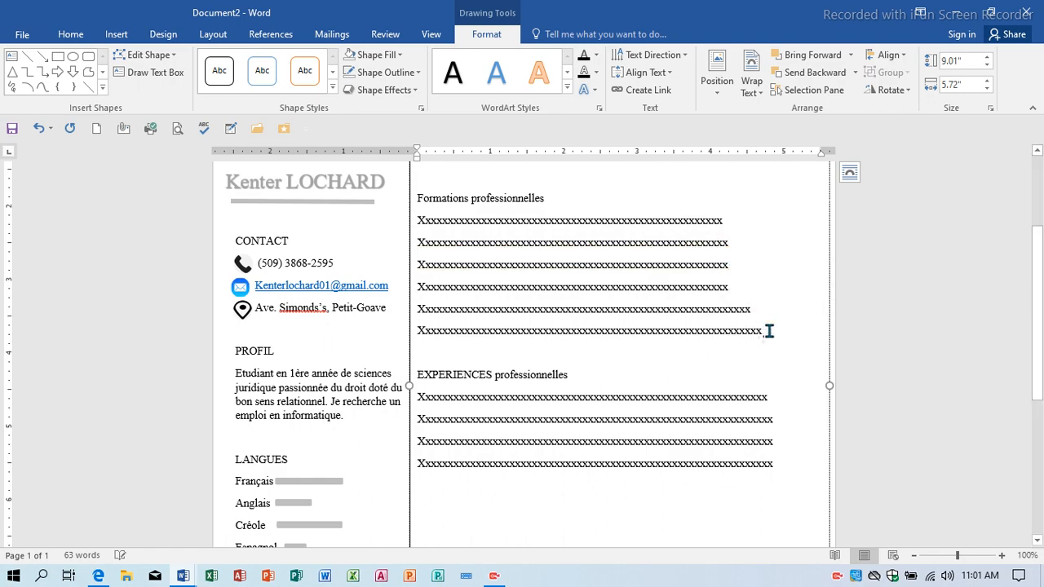
right_click(768, 331)
key(Escape)
key(BackSpace)
key(BackSpace)
key(BackSpace)
key(BackSpace)
key(BackSpace)
click(759, 328)
key(BackSpace)
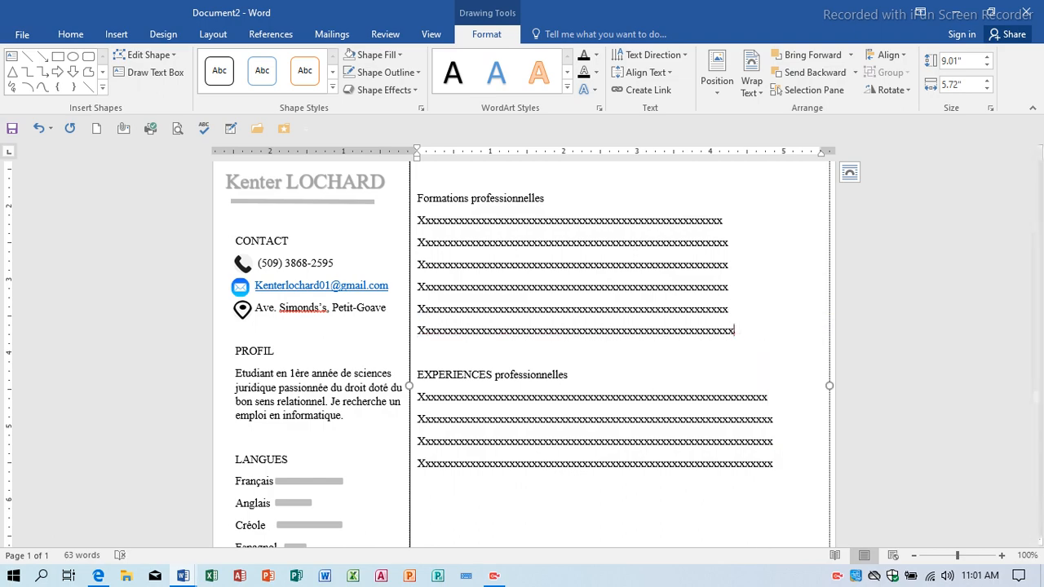
Add an extra x to the first Formations professionnelles line and one académiques line.
scroll(736, 302, up, 3)
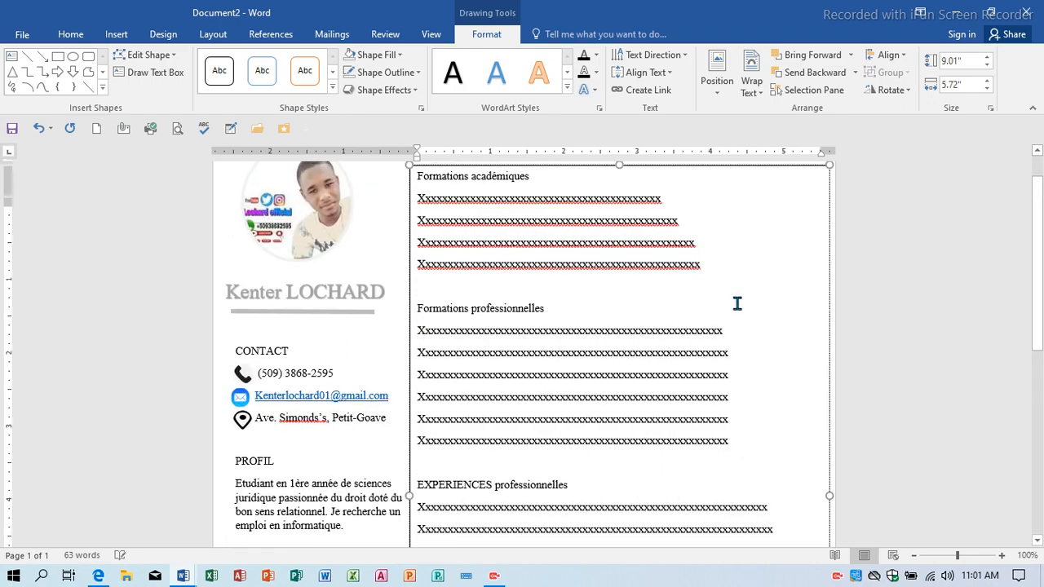
click(729, 371)
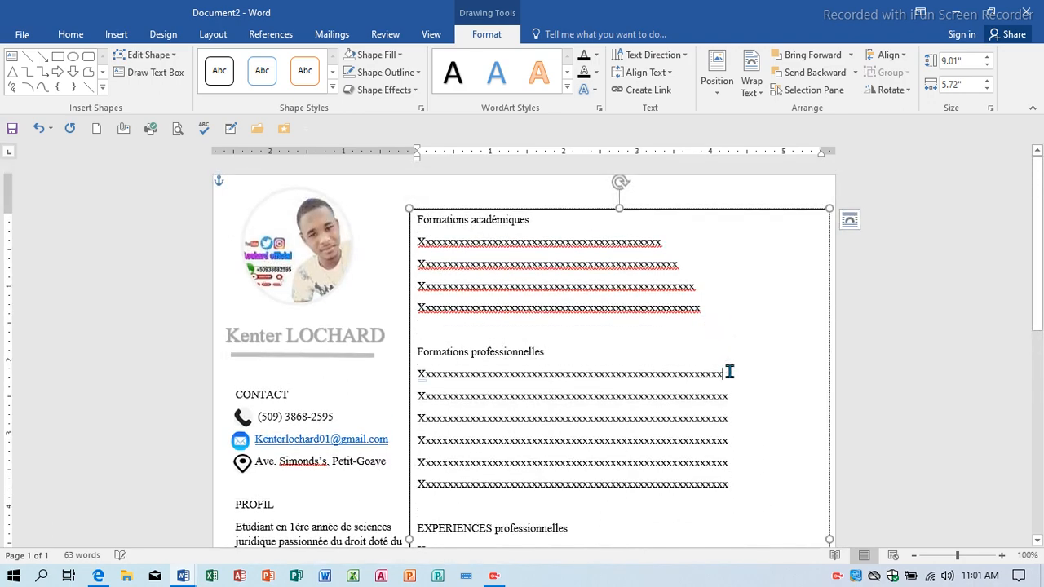
text(x)
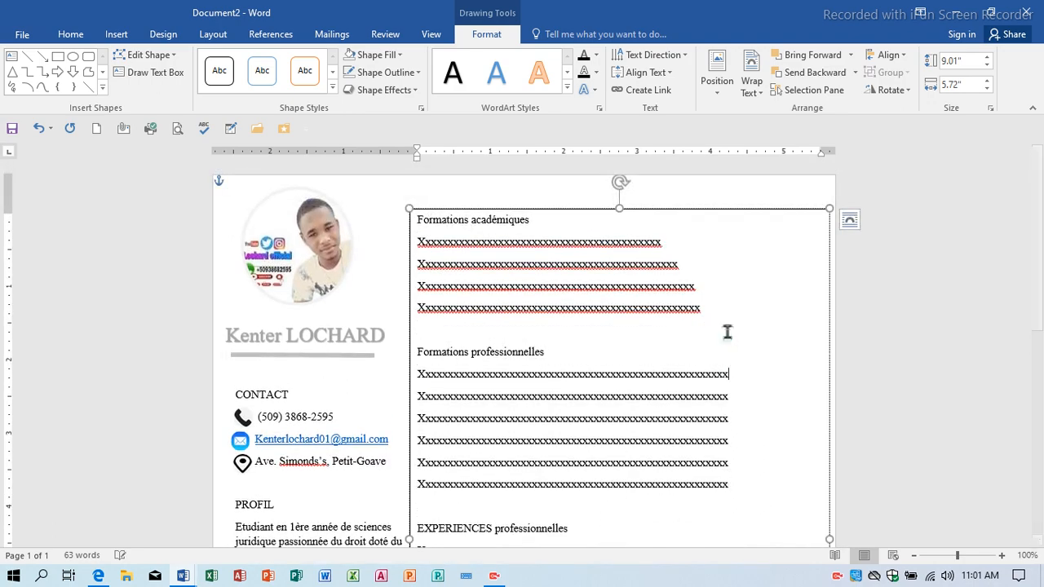
right_click(709, 311)
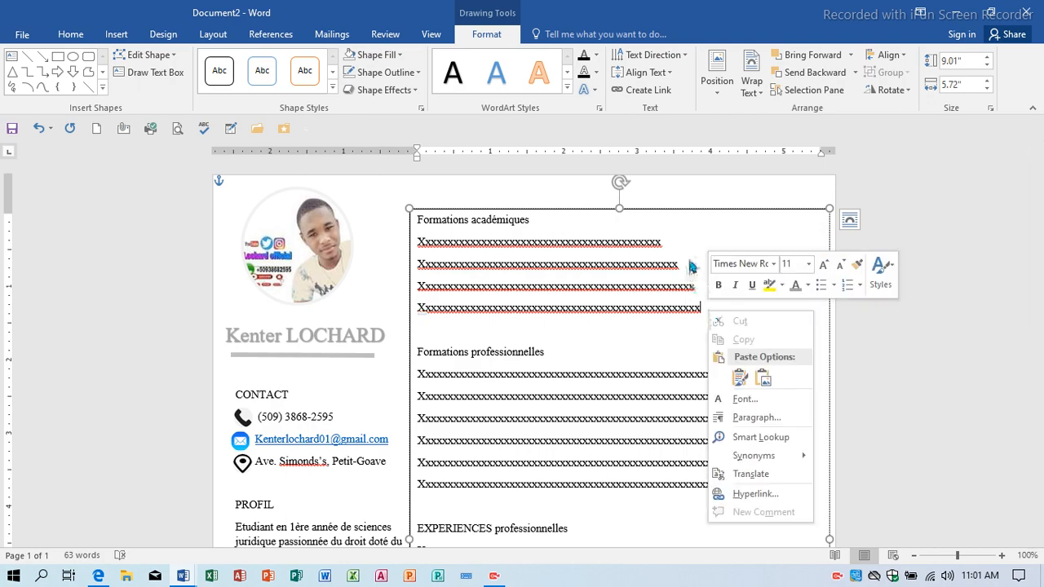
click(658, 246)
text(x)
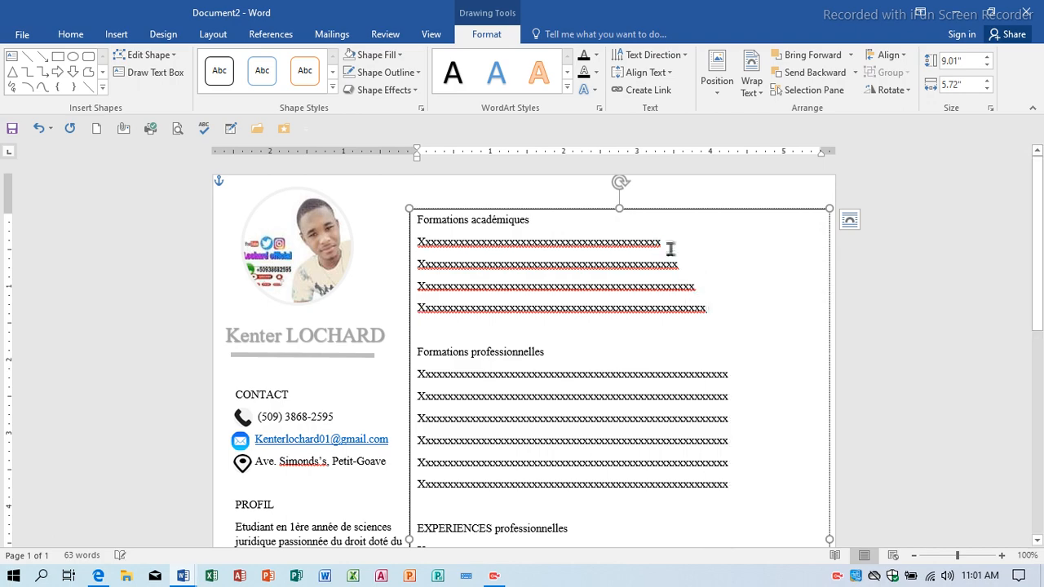
Lengthen the first three Formations académiques lines with extra x's to even them out.
click(694, 242)
text(xxx)
click(687, 263)
text(xxx)
click(692, 240)
text(xxxxxxxx)
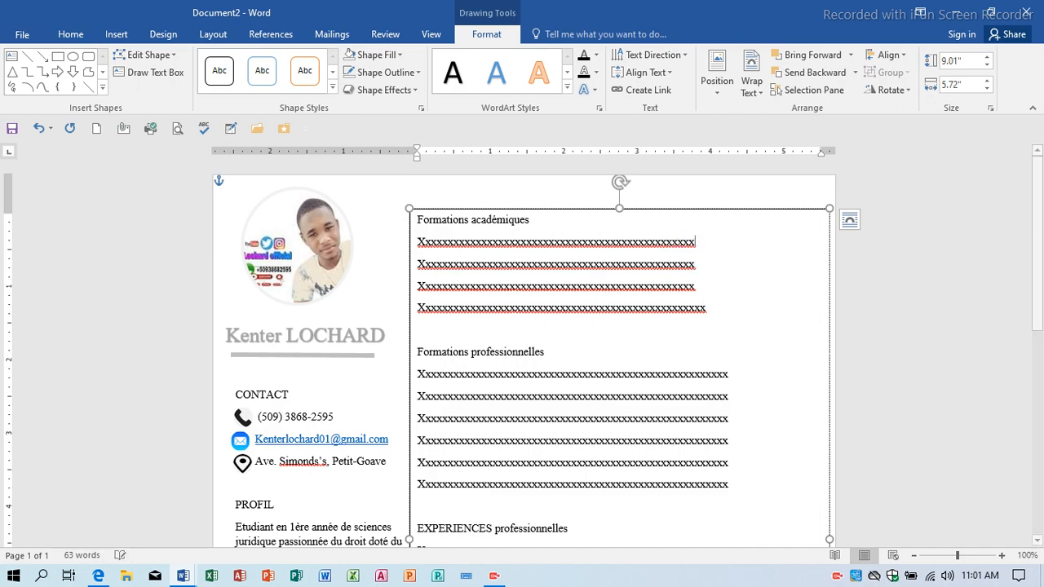
click(702, 283)
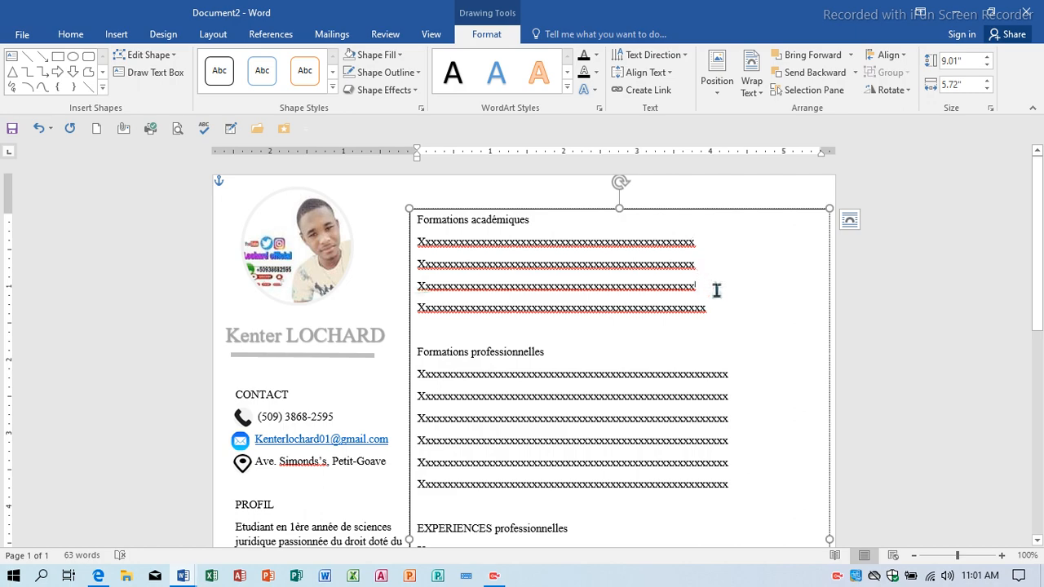
text(x)
click(701, 263)
text(x)
click(692, 241)
text(x)
Ignore the spelling flags on the first and fourth académiques placeholder lines.
right_click(687, 247)
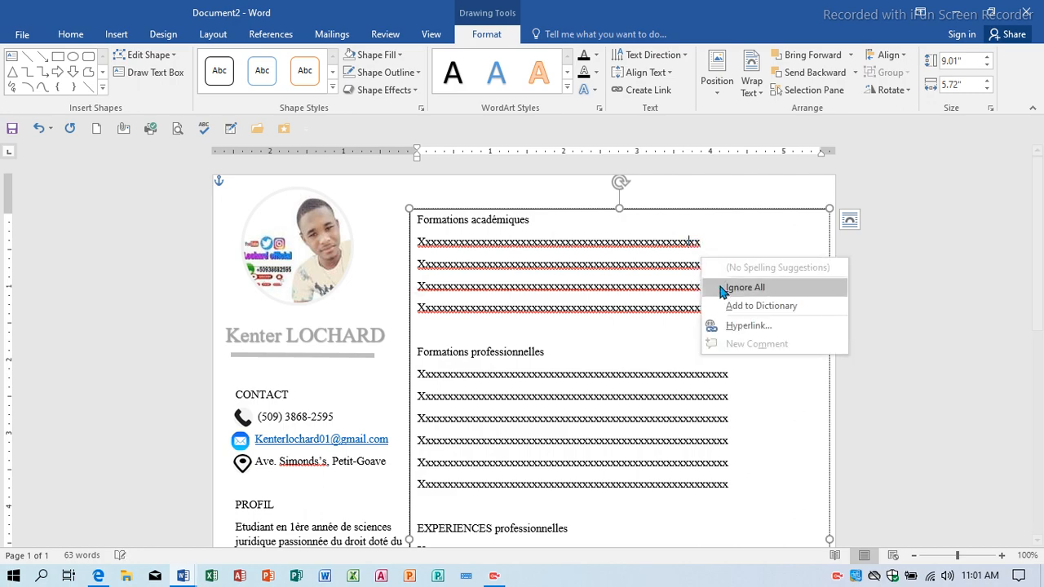
click(744, 285)
right_click(678, 306)
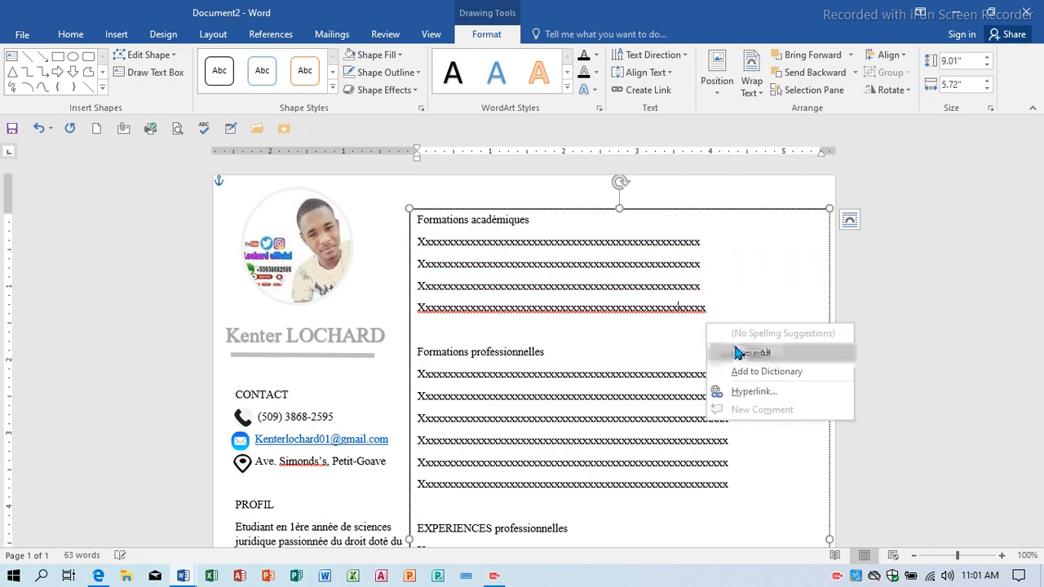
click(738, 352)
scroll(613, 332, down, 6)
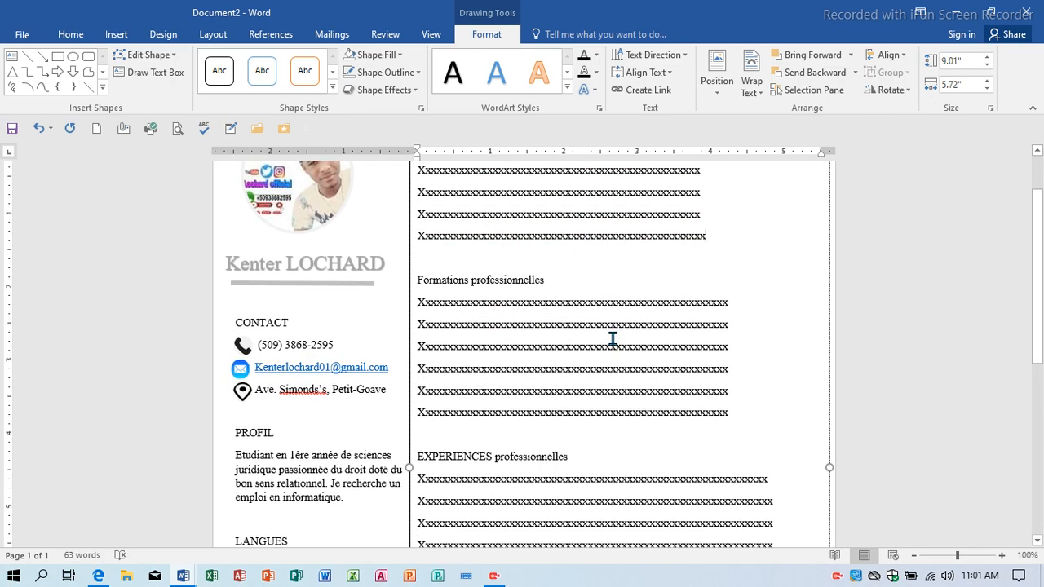
scroll(703, 371, up, 2)
scroll(703, 371, up, 3)
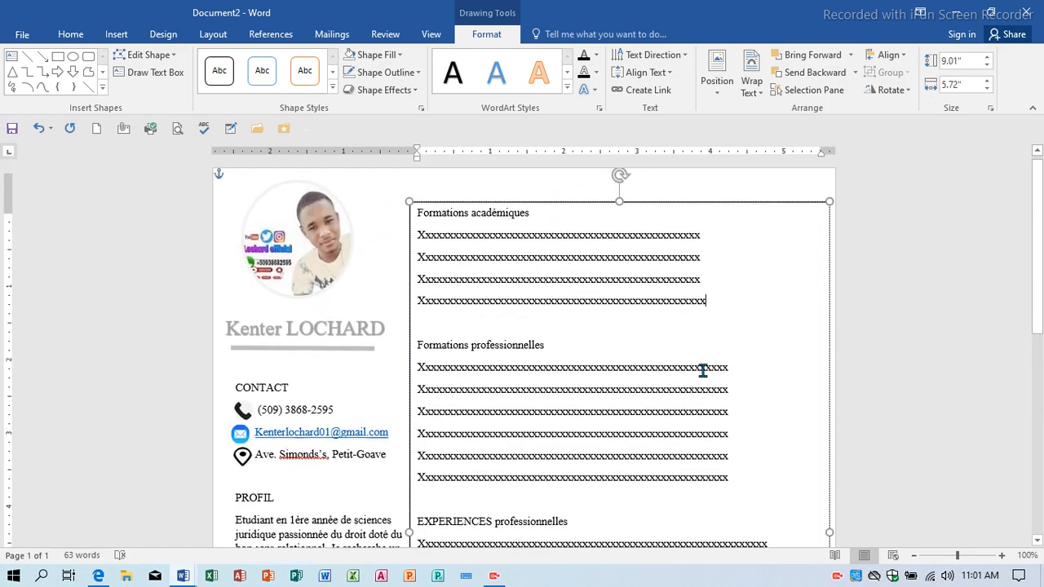
Change both headings to FORMATIONS PROFESSIONNELLES and FORMATIONS ACADEMIQUES using Shift+F3.
drag(550, 349, 422, 352)
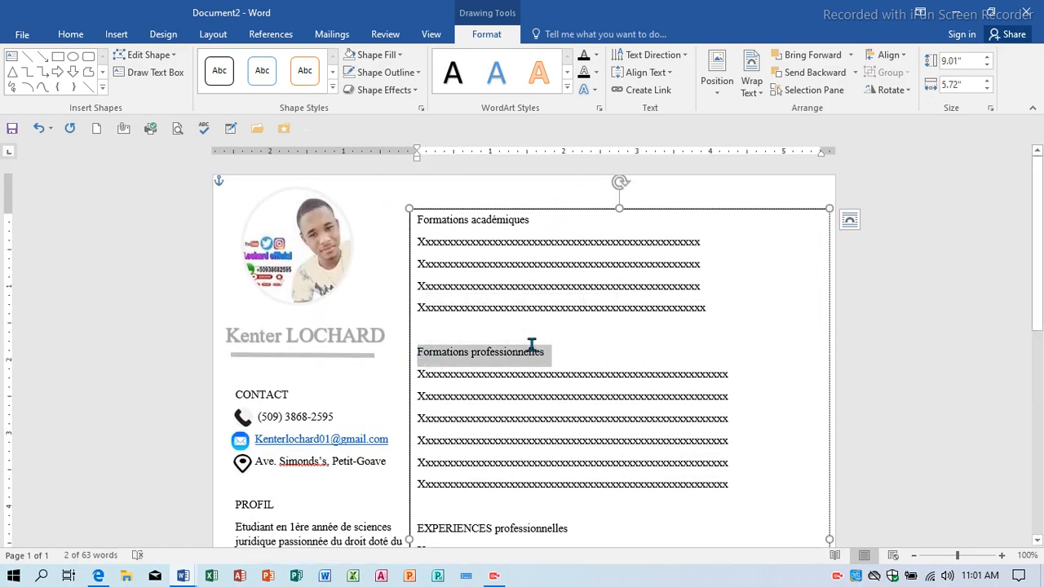
key(shift+F3)
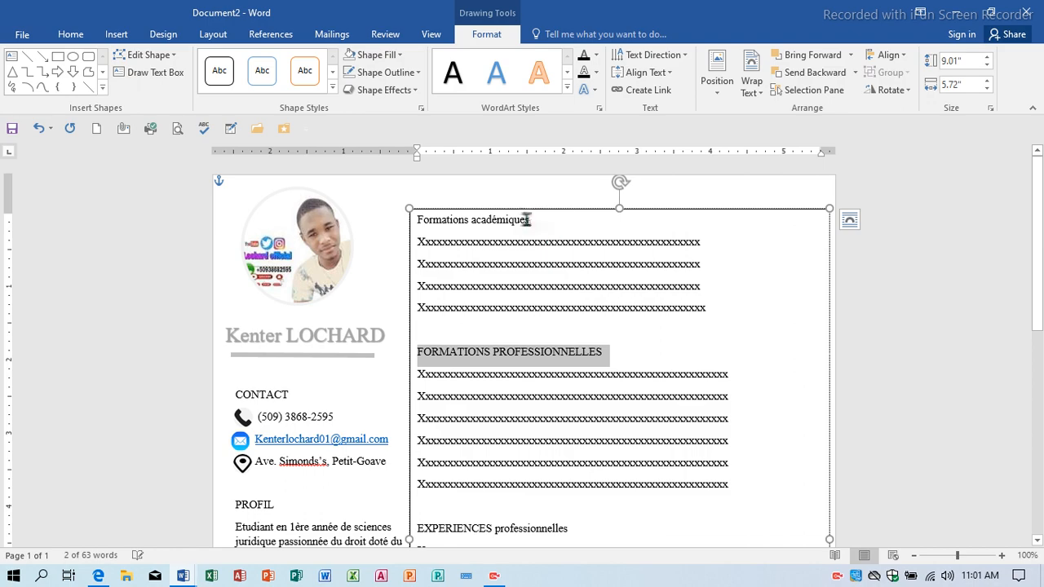
click(412, 219)
key(shift+F3)
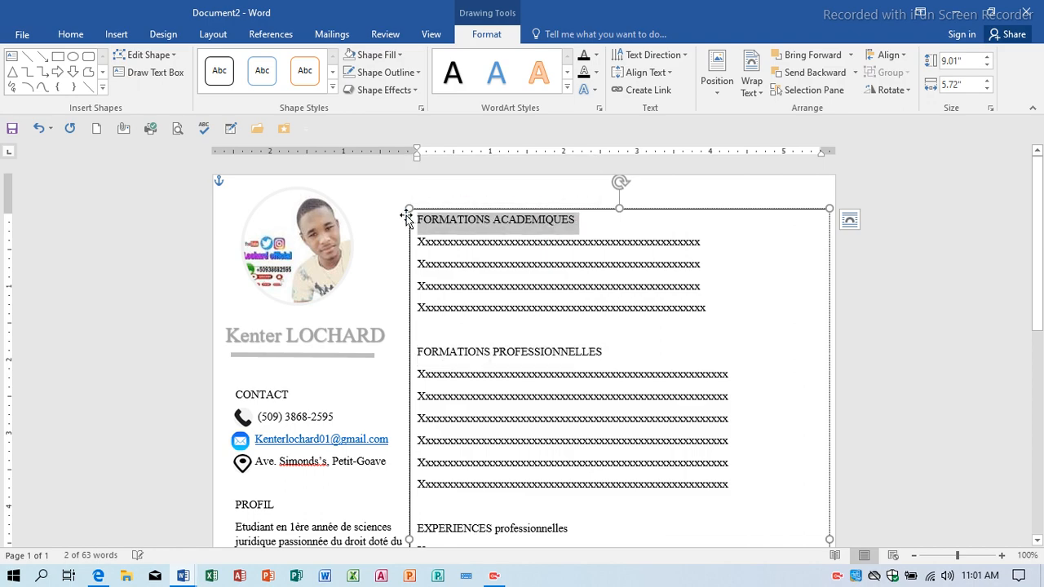
scroll(618, 273, down, 2)
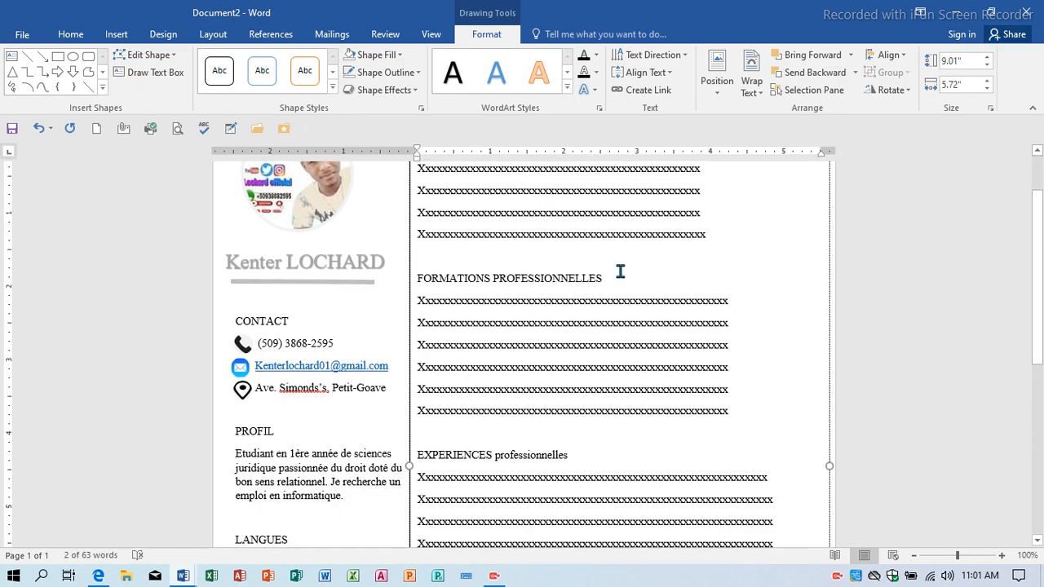
scroll(620, 271, down, 8)
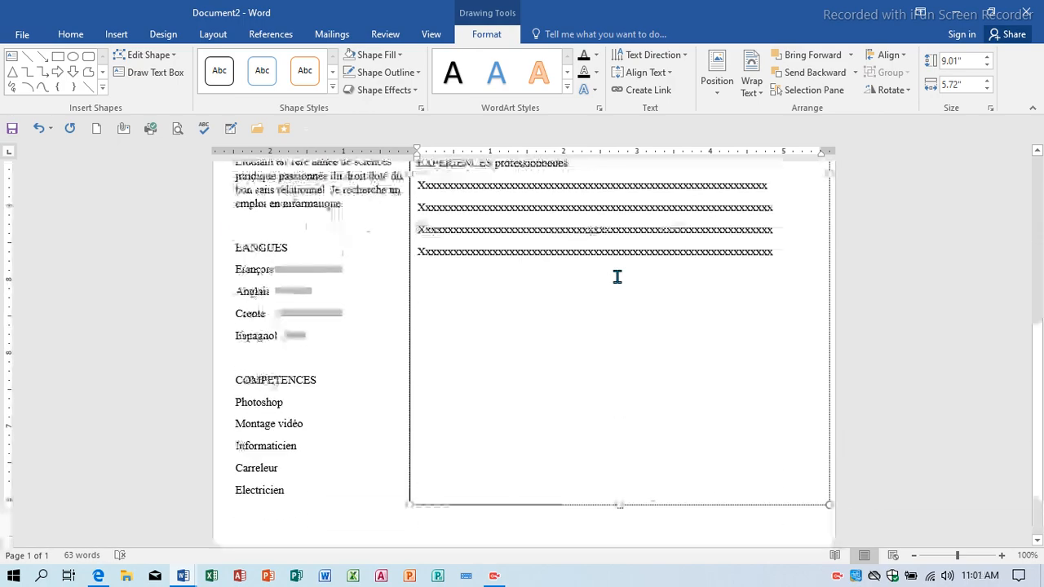
scroll(617, 277, up, 3)
scroll(617, 277, up, 6)
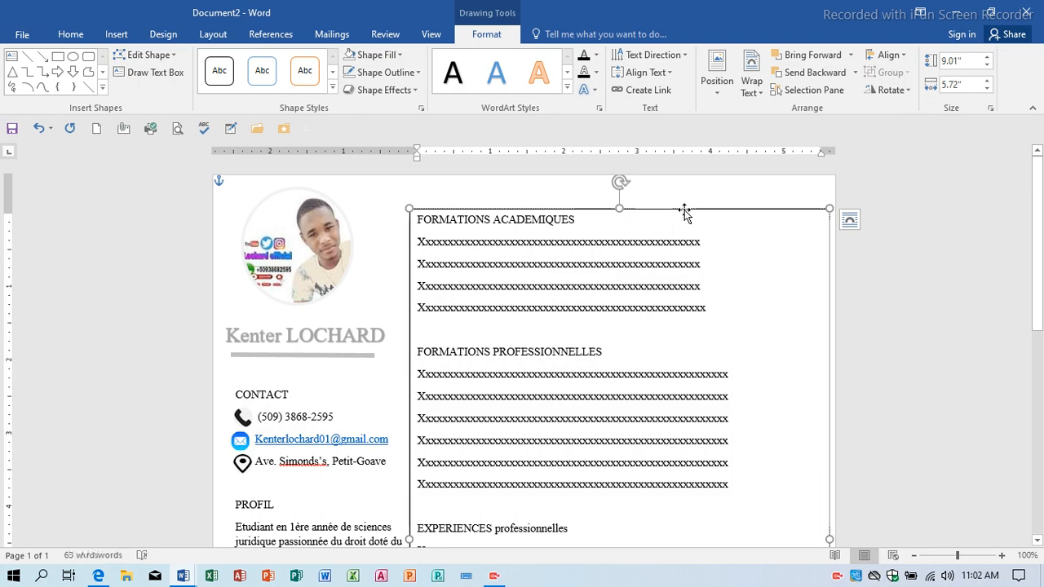
scroll(617, 326, down, 9)
Type 'references' below the experience lines, correct it to Références, and uppercase it to REFERENCES.
click(782, 258)
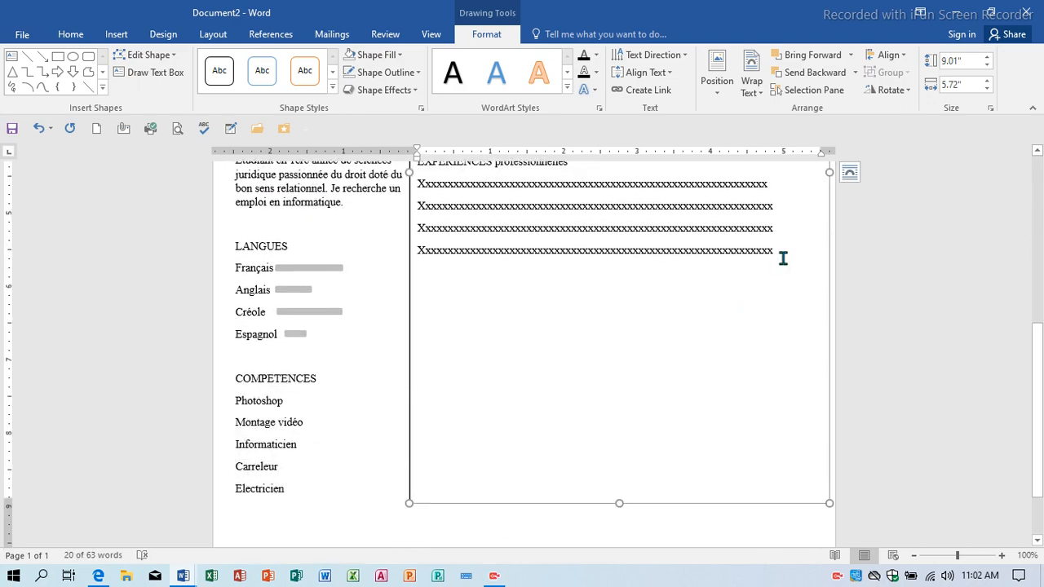
key(Return)
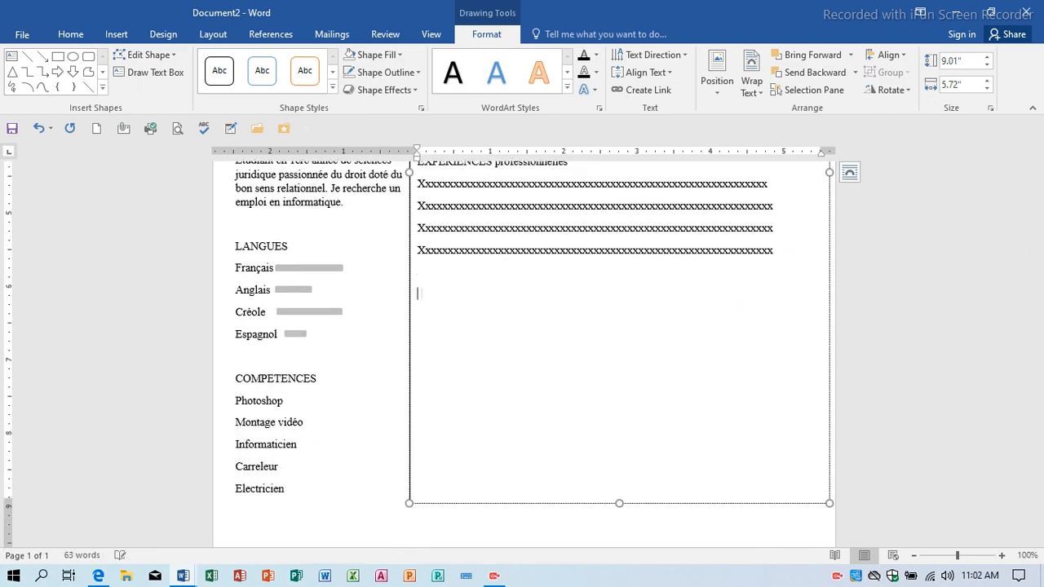
text(references)
right_click(461, 296)
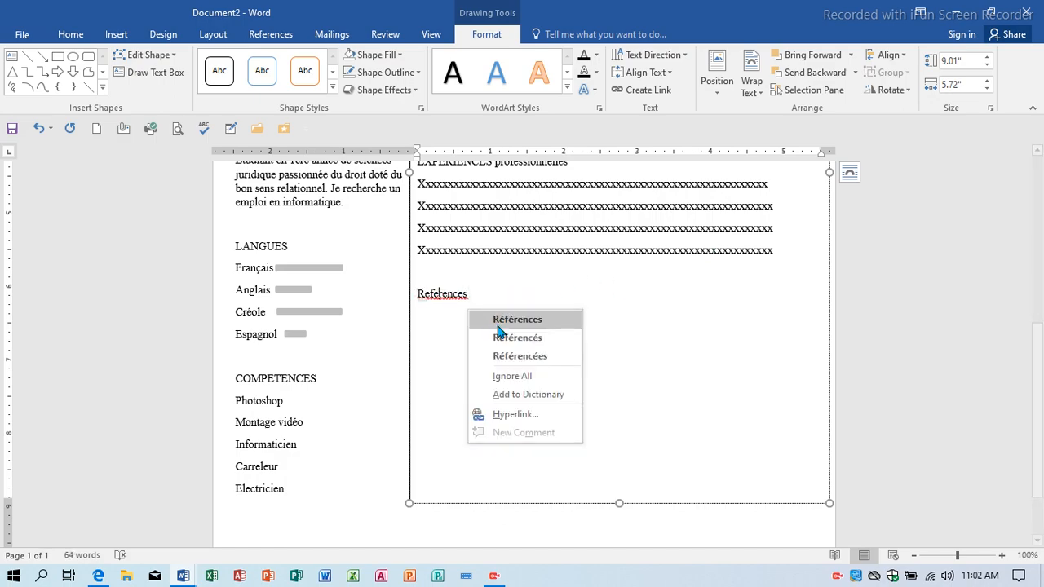
click(513, 319)
double_click(425, 291)
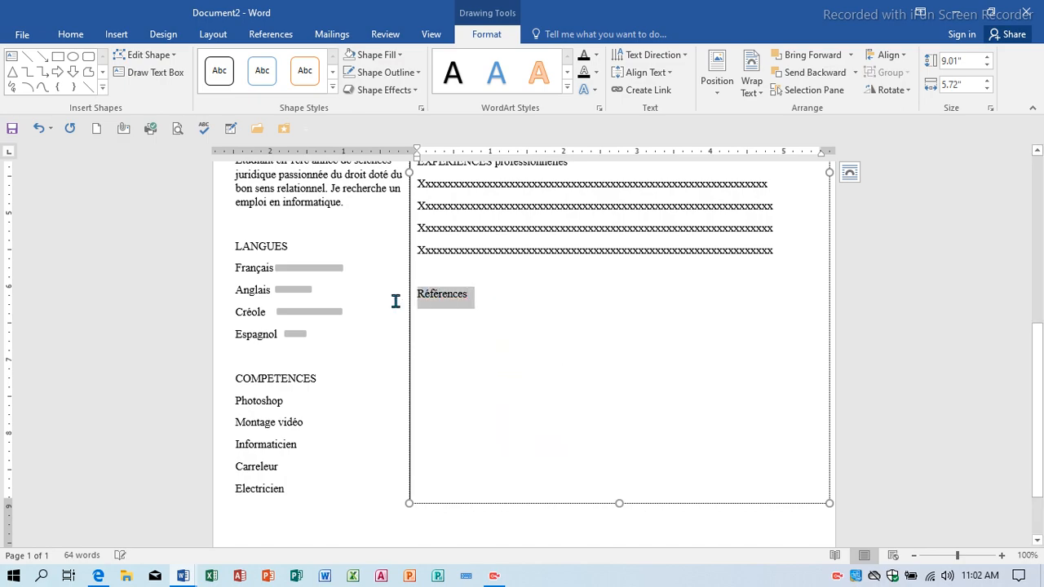
key(shift+F3)
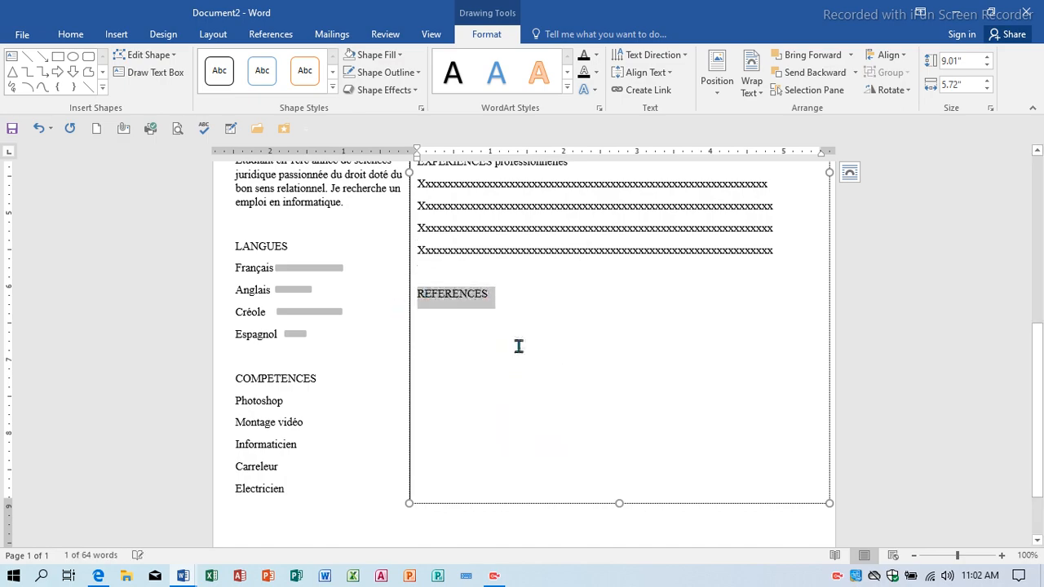
key(Return)
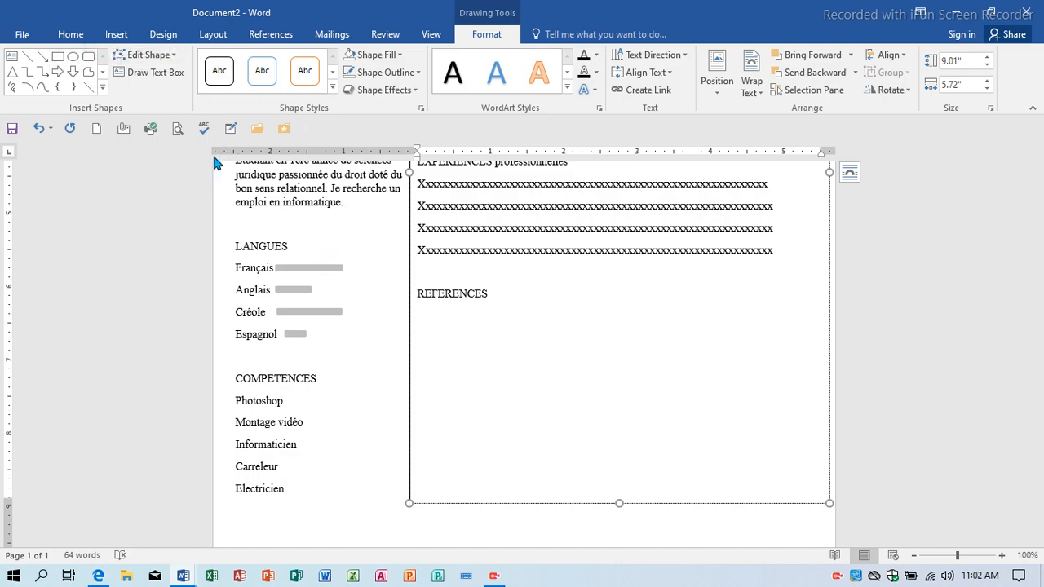
Insert a 4-column, 1-row table and extend it to four rows from the last cell.
click(117, 35)
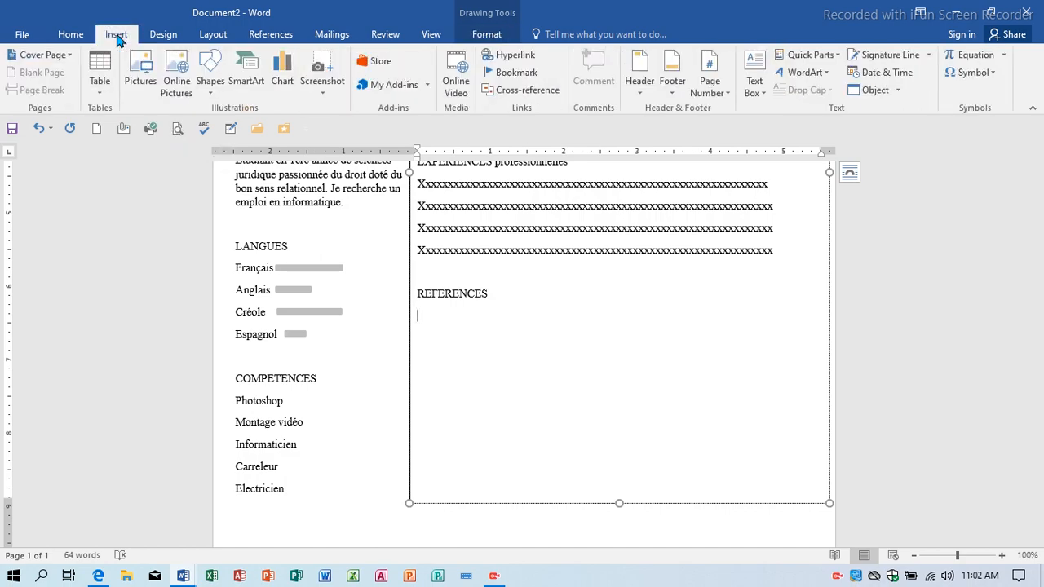
click(90, 98)
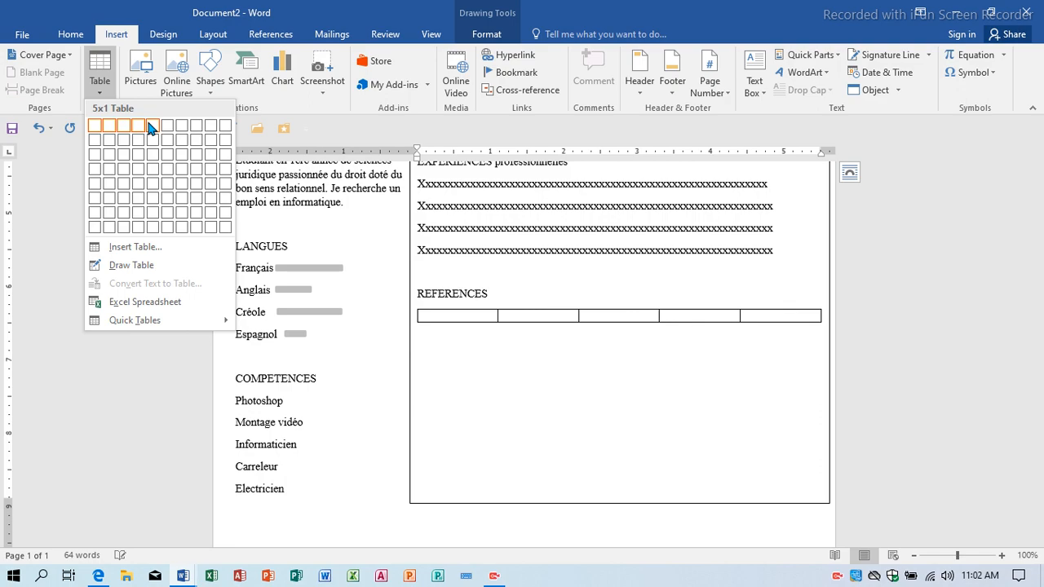
click(139, 134)
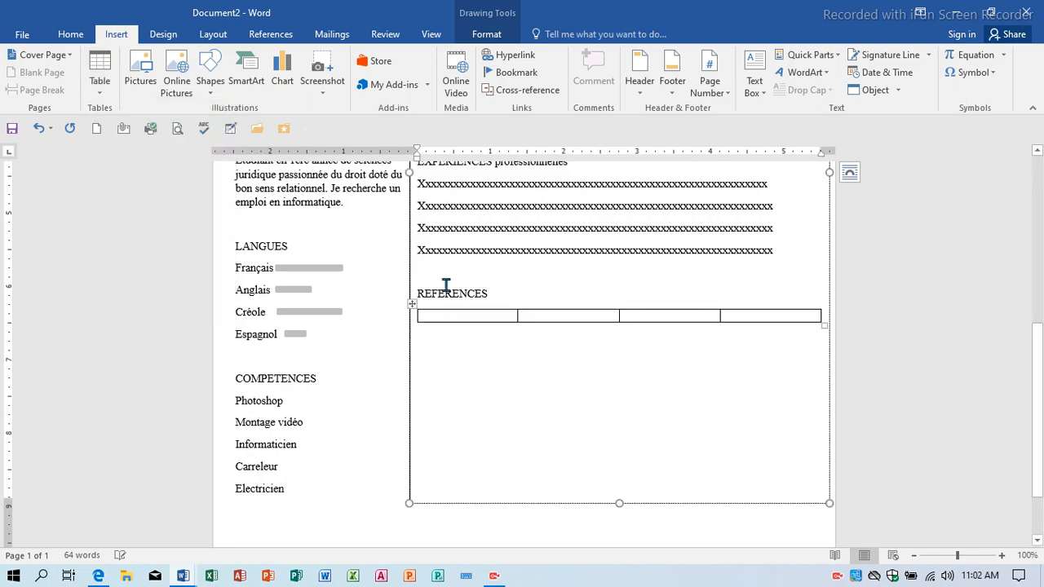
click(755, 318)
key(Tab)
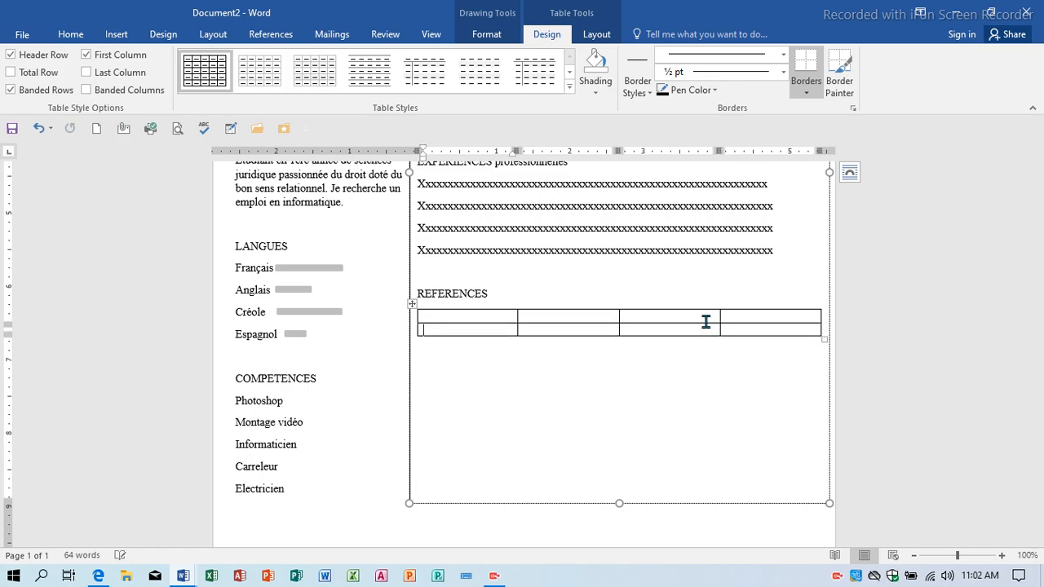
click(761, 330)
key(Tab)
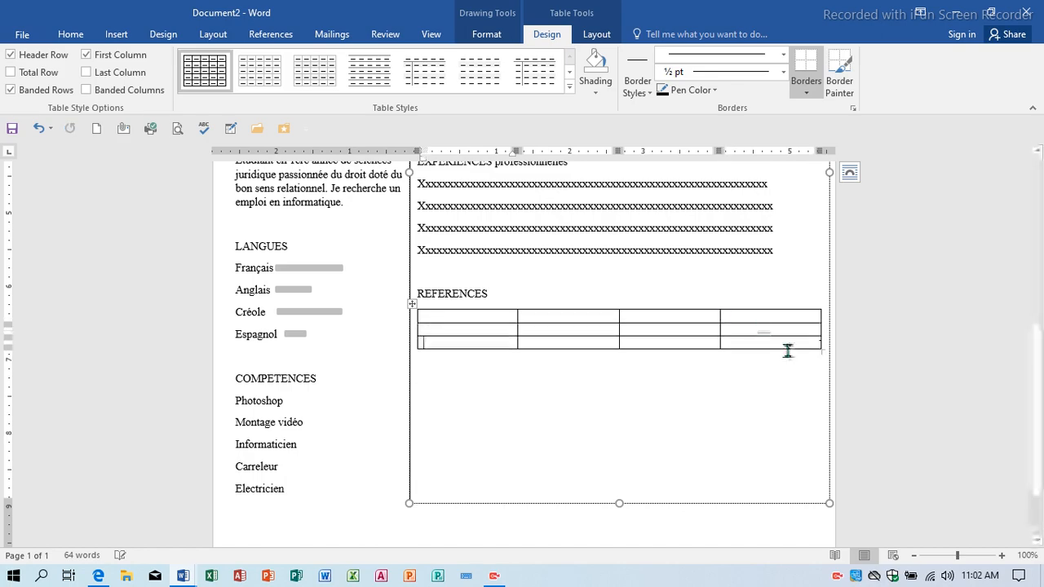
click(774, 344)
key(Tab)
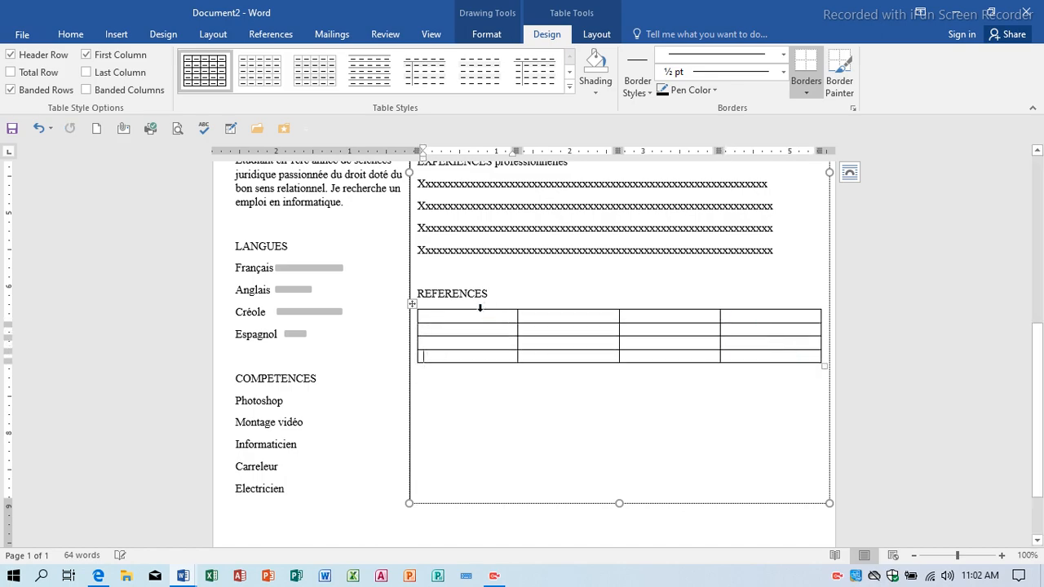
Enter the headers Nom, Prenom, Adresse and Contact, fixing the Adresss typo.
text(Nom)
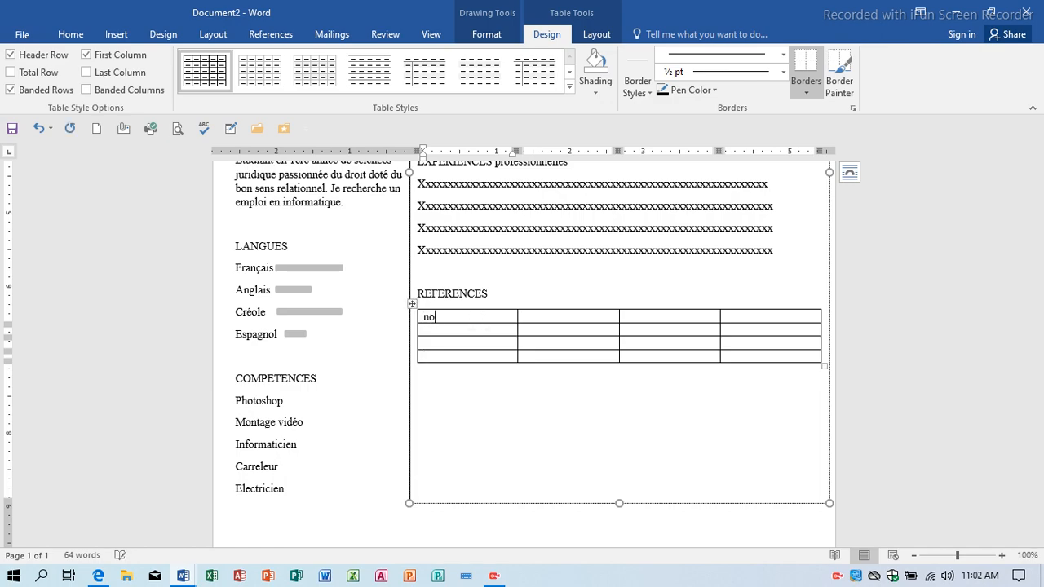
key(Tab)
text(Prenom)
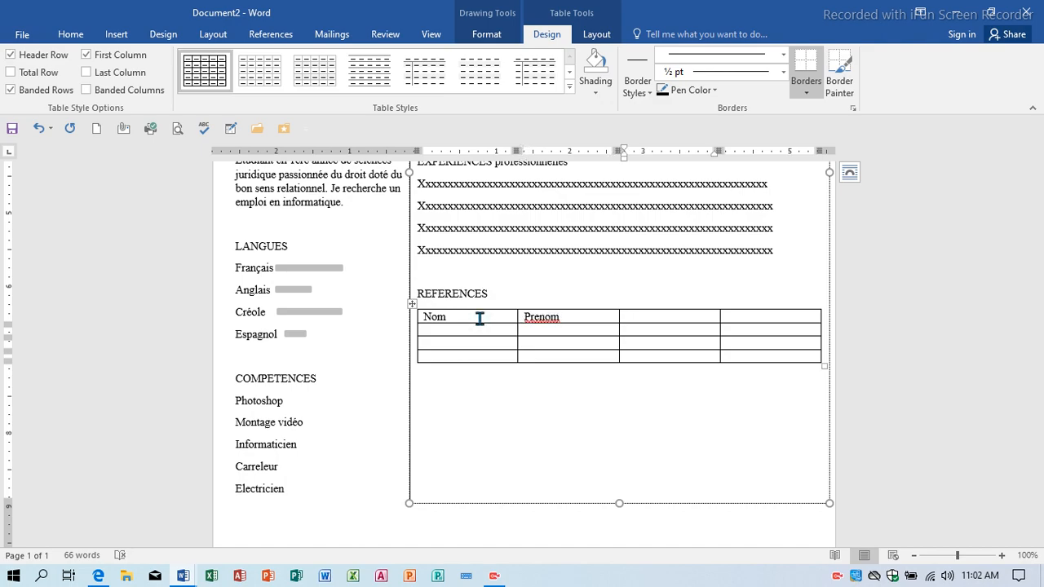
text(adresss)
key(Tab)
key(BackSpace)
text(e)
key(Tab)
text(con)
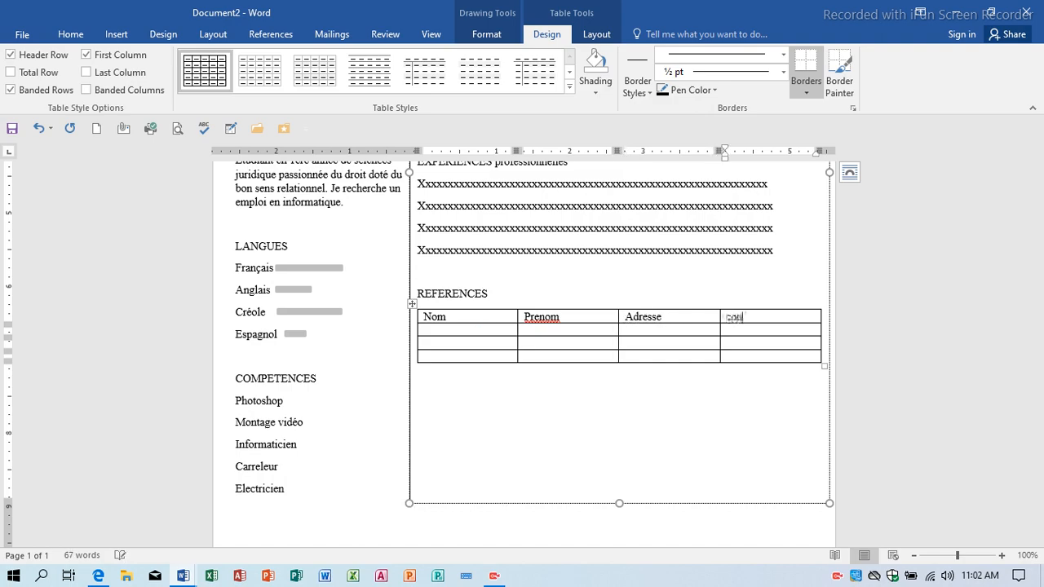
text(tact)
key(Tab)
Correct Prenom to Prénom and make the header row bold at 16 pt.
right_click(552, 319)
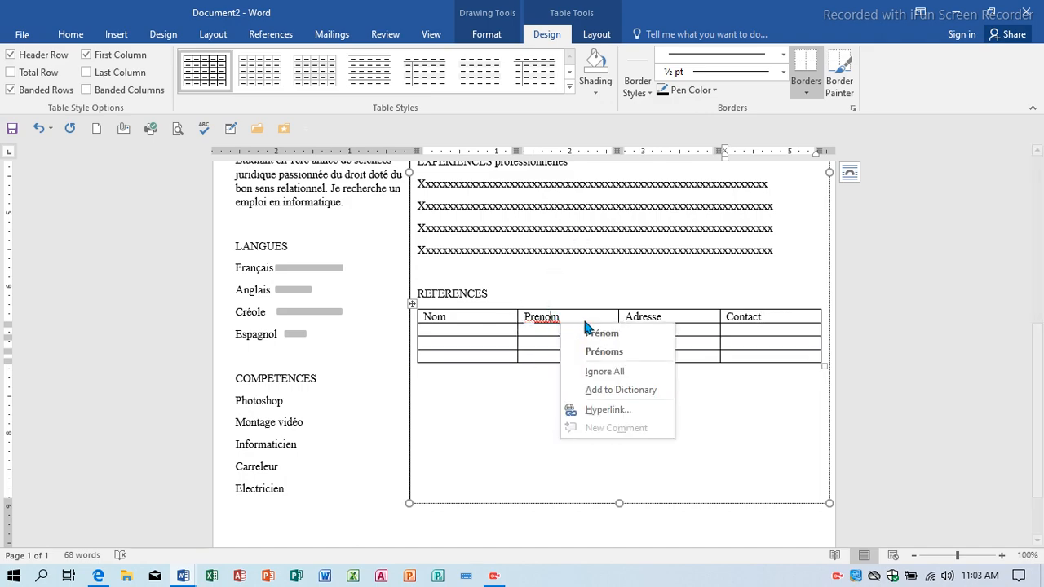
click(596, 333)
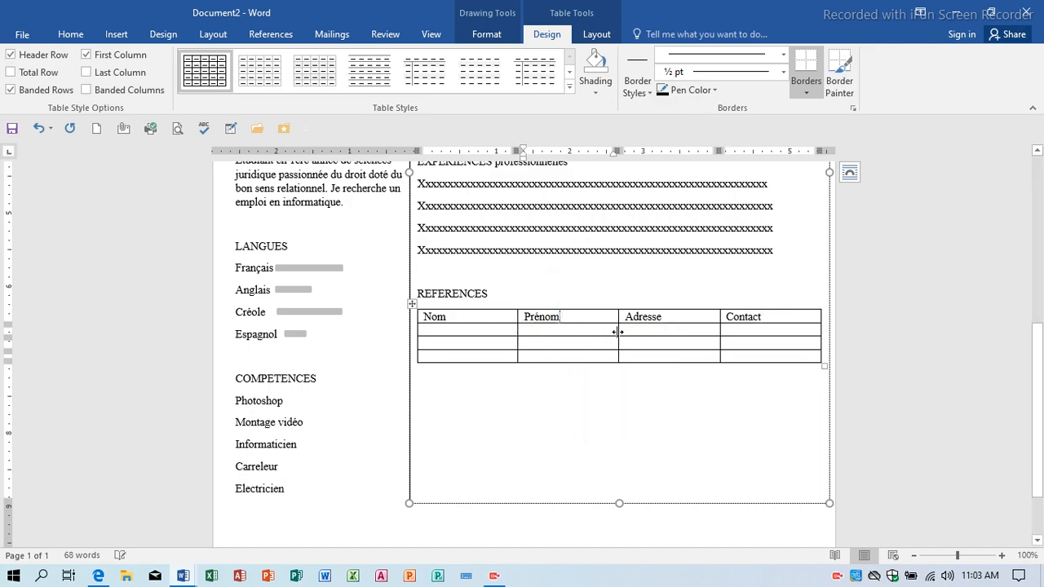
drag(745, 304, 432, 314)
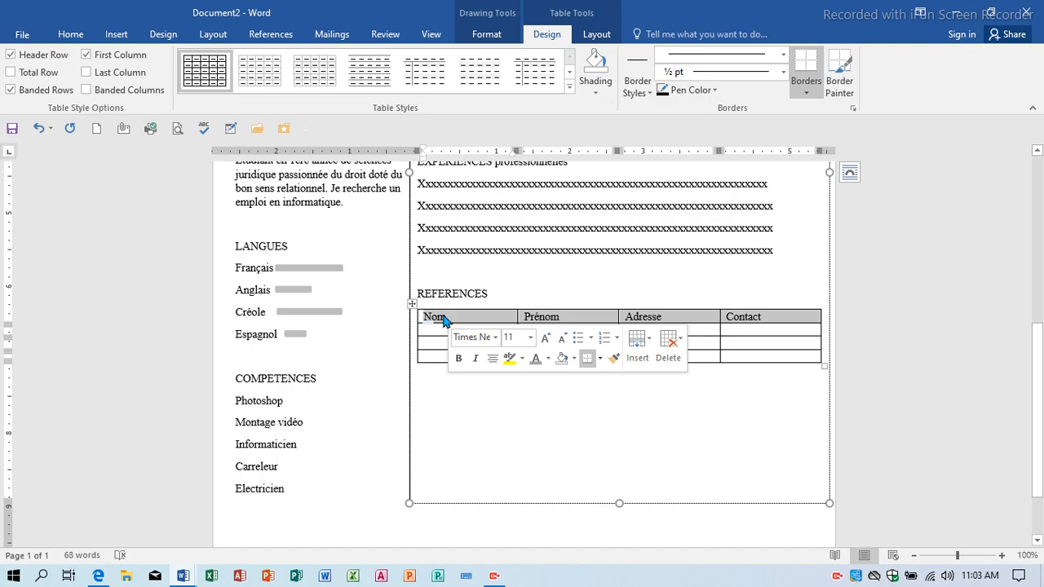
click(71, 34)
click(132, 84)
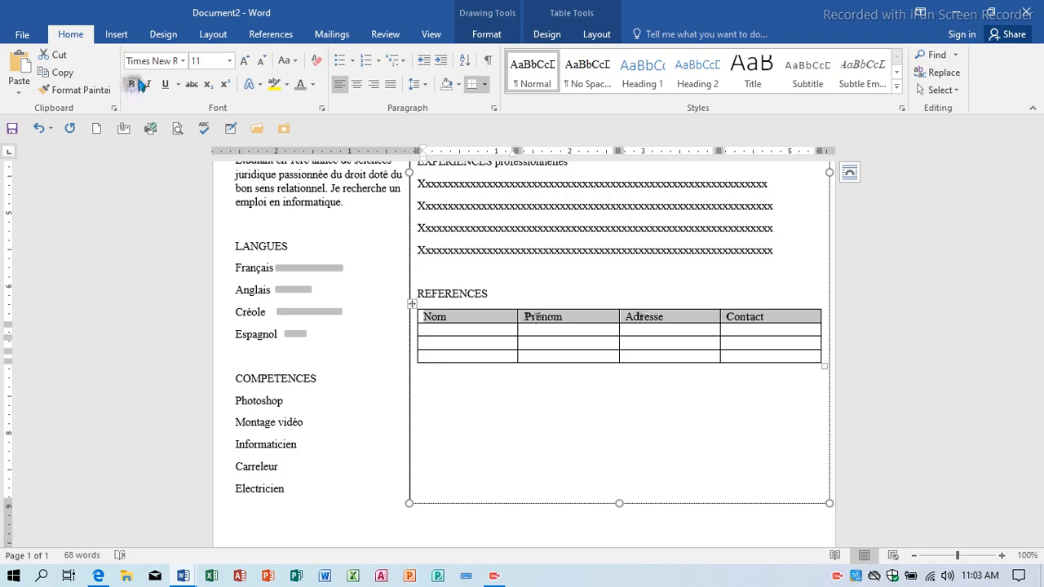
click(244, 61)
click(244, 61)
click(244, 61)
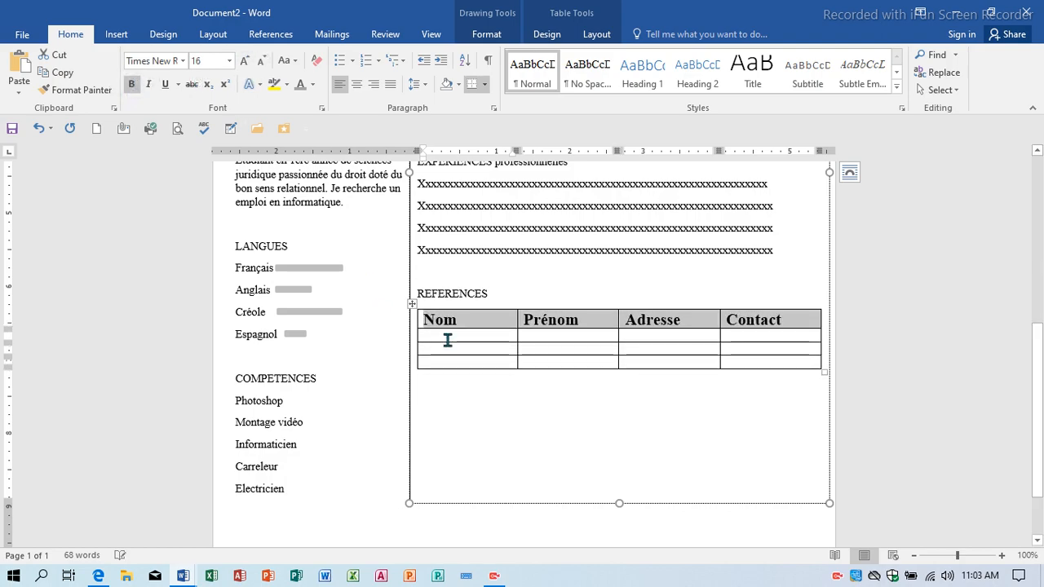
click(468, 333)
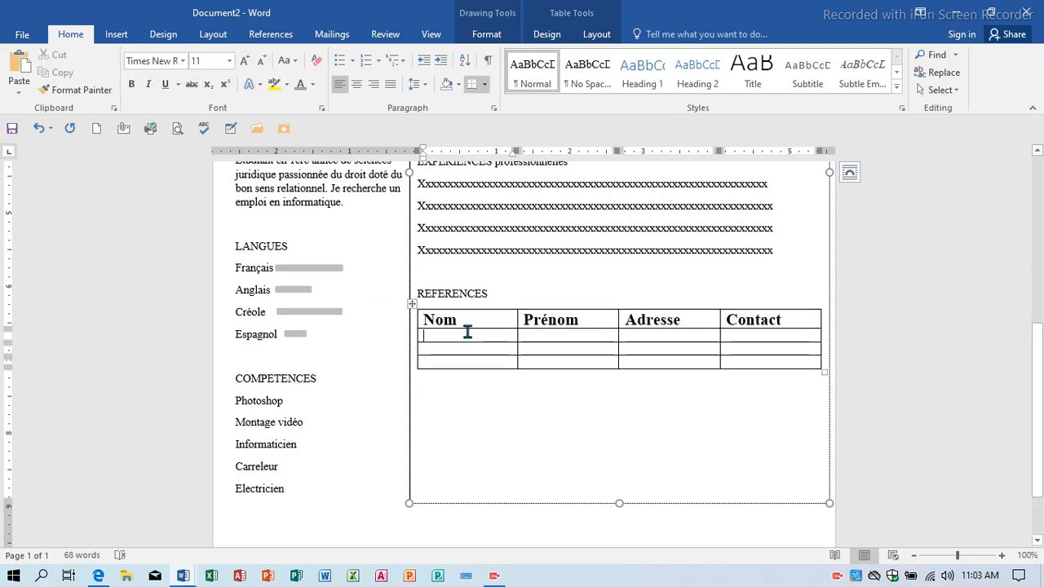
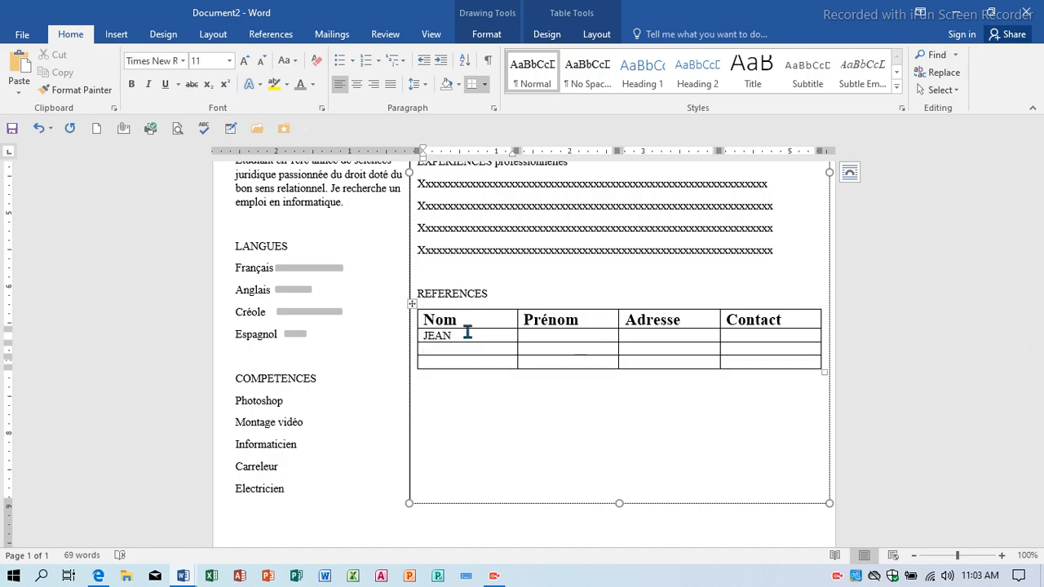
Enter the three referees' surnames in the Nom column and their first names under Prénom.
key(Down)
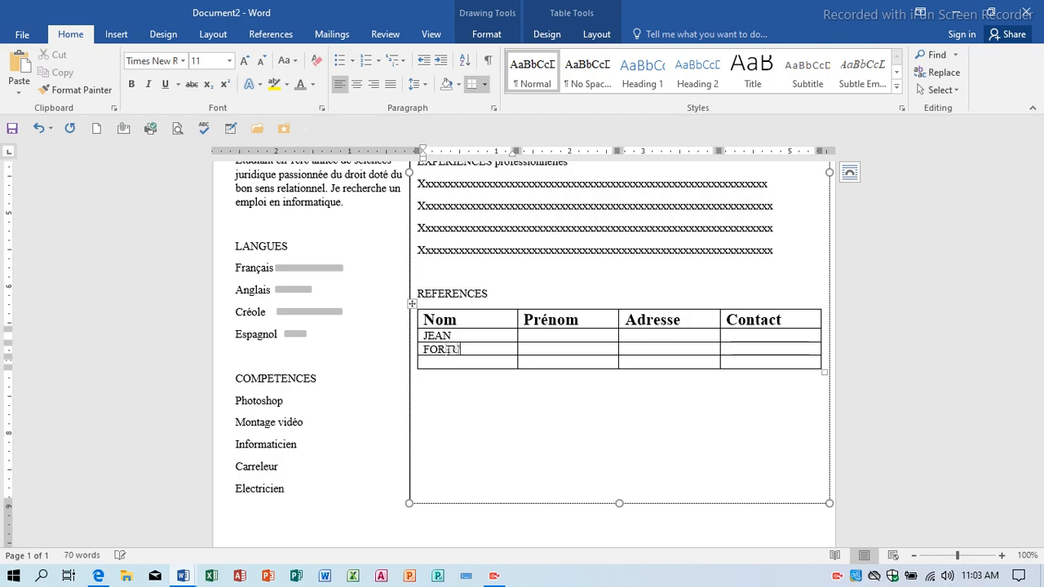
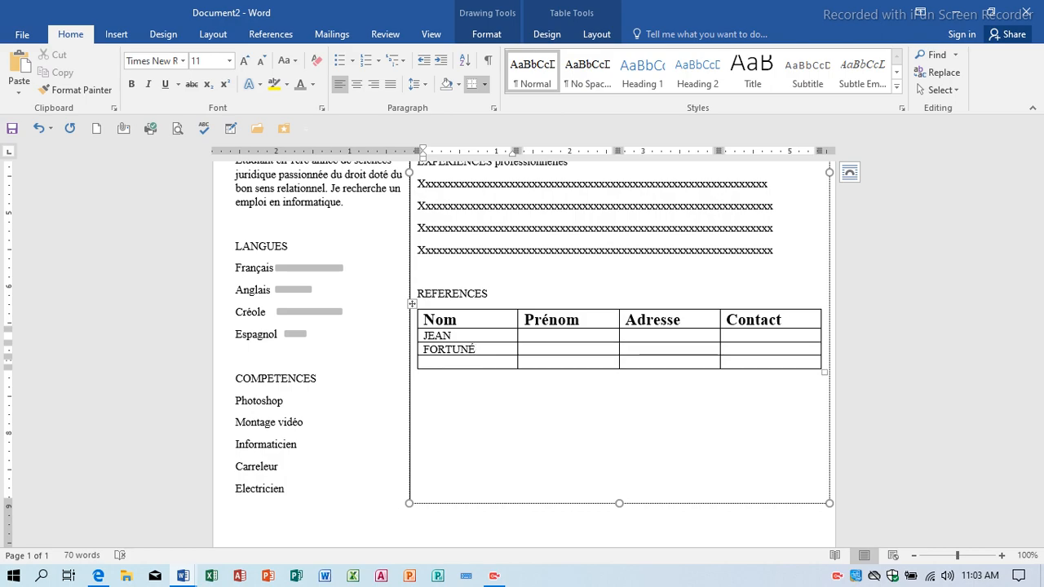
key(Down)
key(Tab)
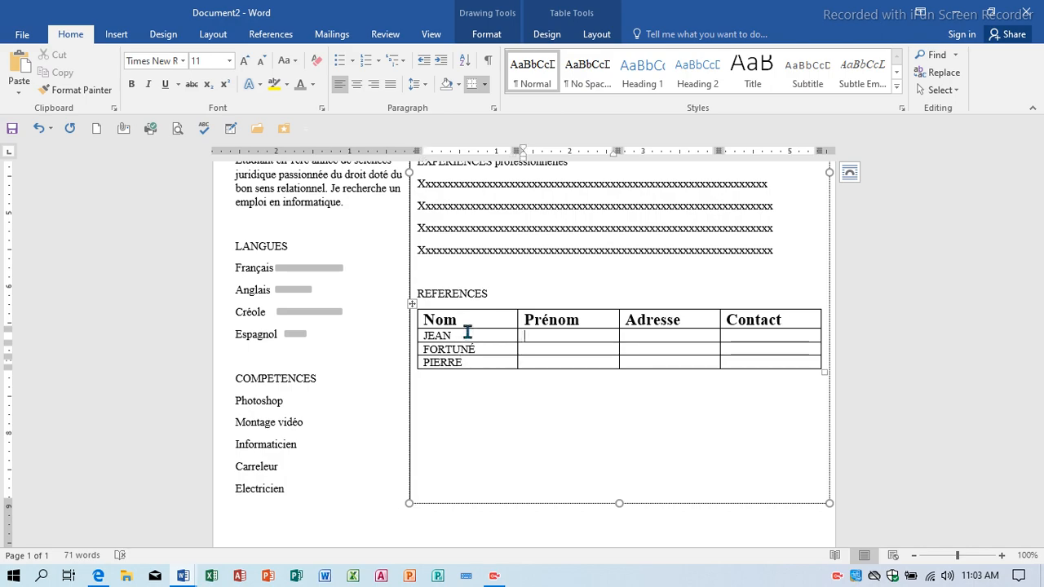
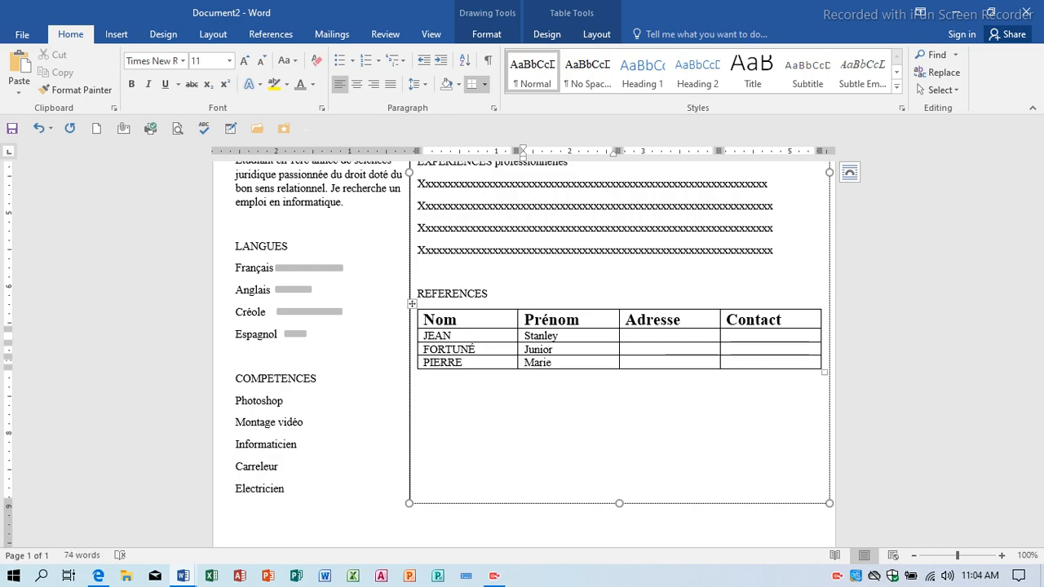
Enter each referee's town in the Adresse column and ignore the spelling flag on one town.
key(Tab)
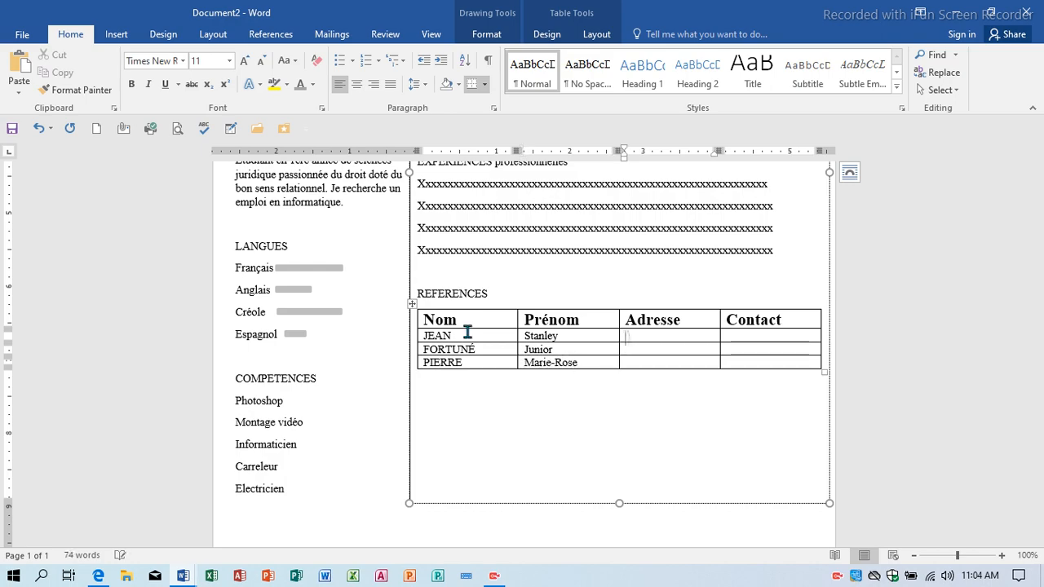
text(Petit-Goave)
key(Down)
text(Le)
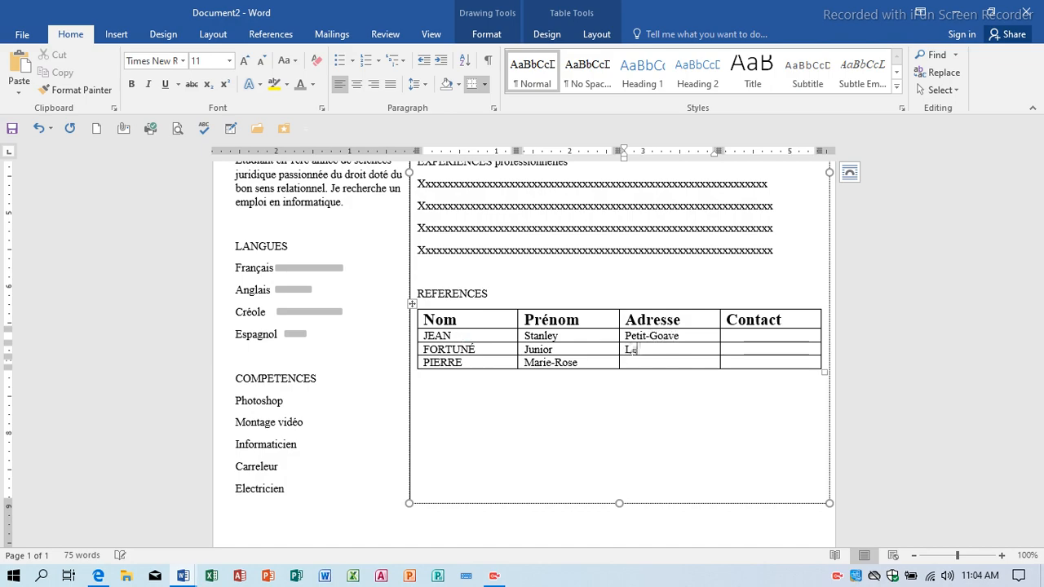
text(ogane)
key(Down)
text(Cayes)
right_click(655, 351)
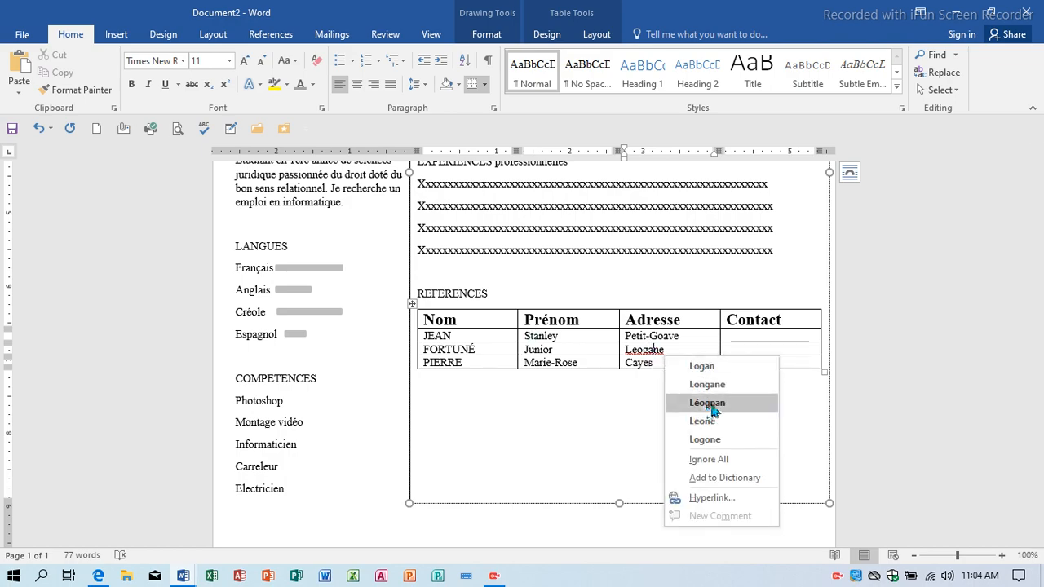
click(708, 459)
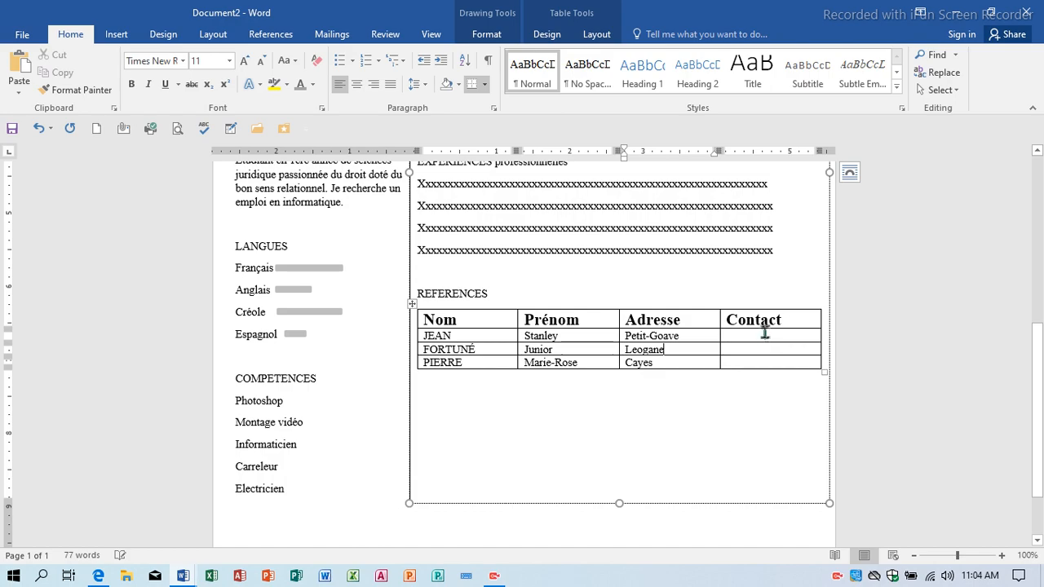
Type the three referees' phone numbers in the Contact column, fixing a mistyped separator.
click(765, 332)
text(3245-)
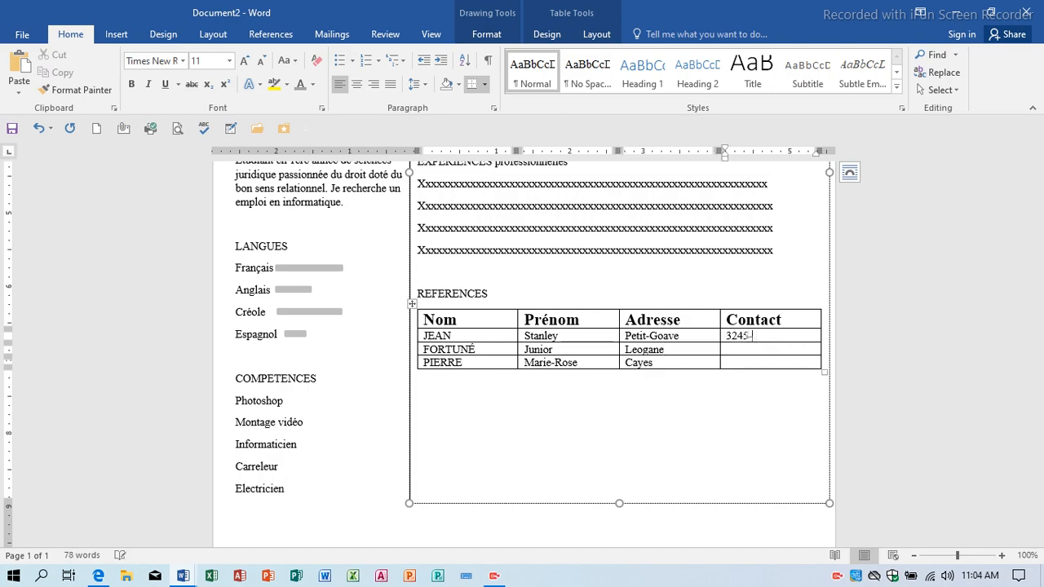
text(6577)
text(35)
text(76)
text(-7687)
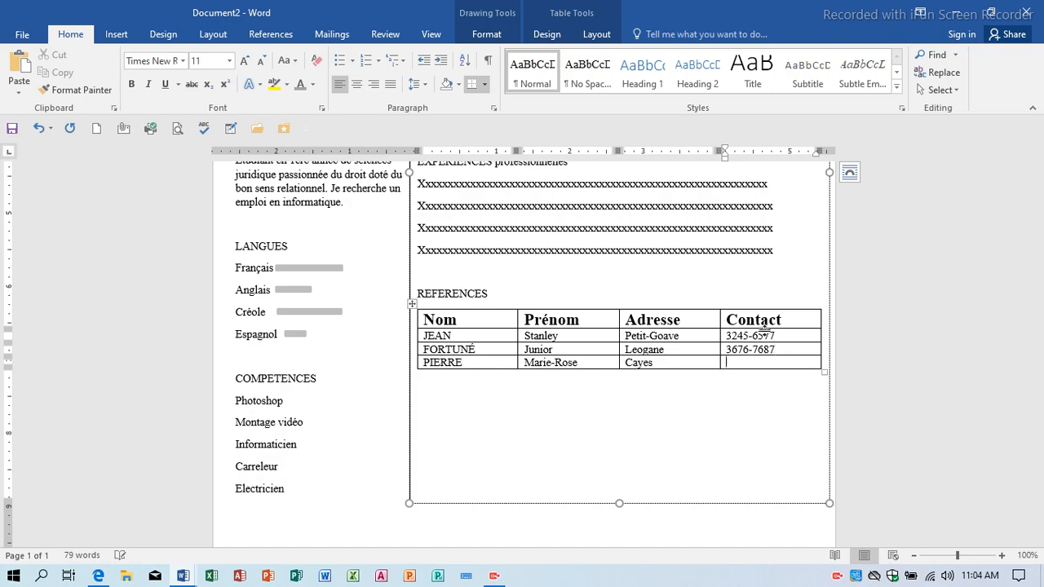
text(4456=9878)
key(BackSpace)
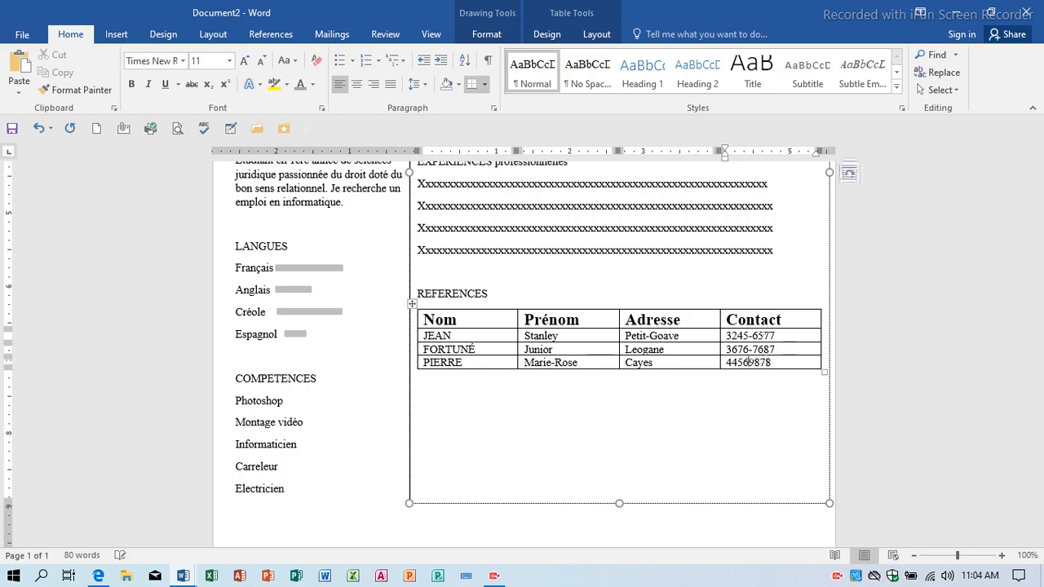
text(-)
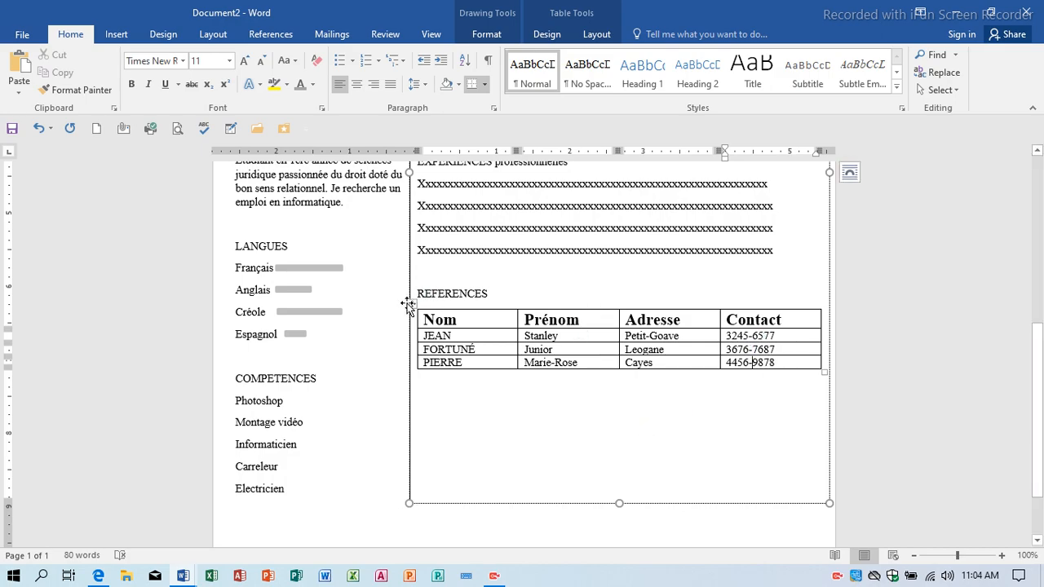
Insert a blank line above REFERENCES and set the right-column text box to No Outline.
click(431, 270)
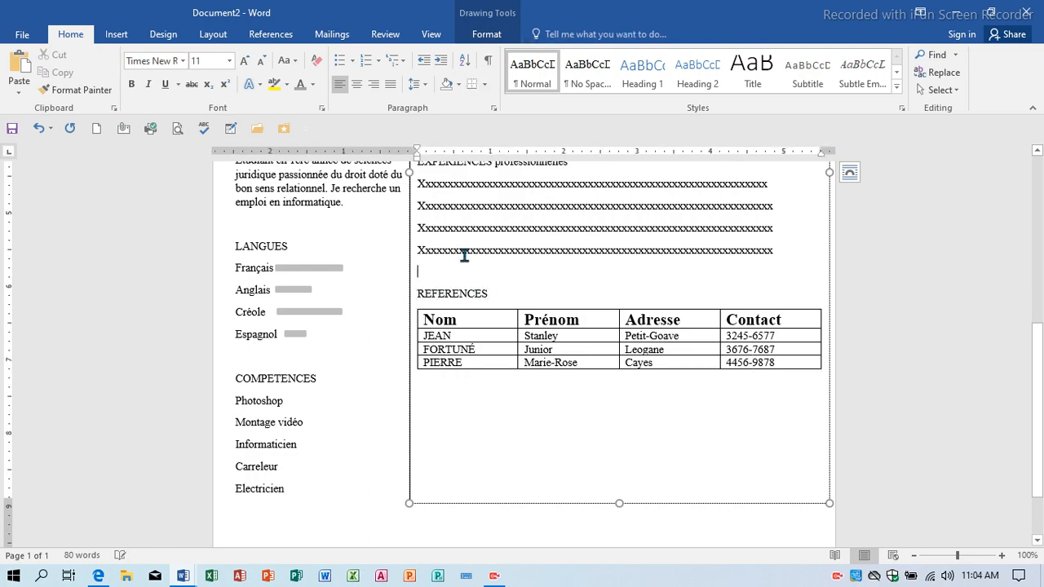
key(Return)
key(Return)
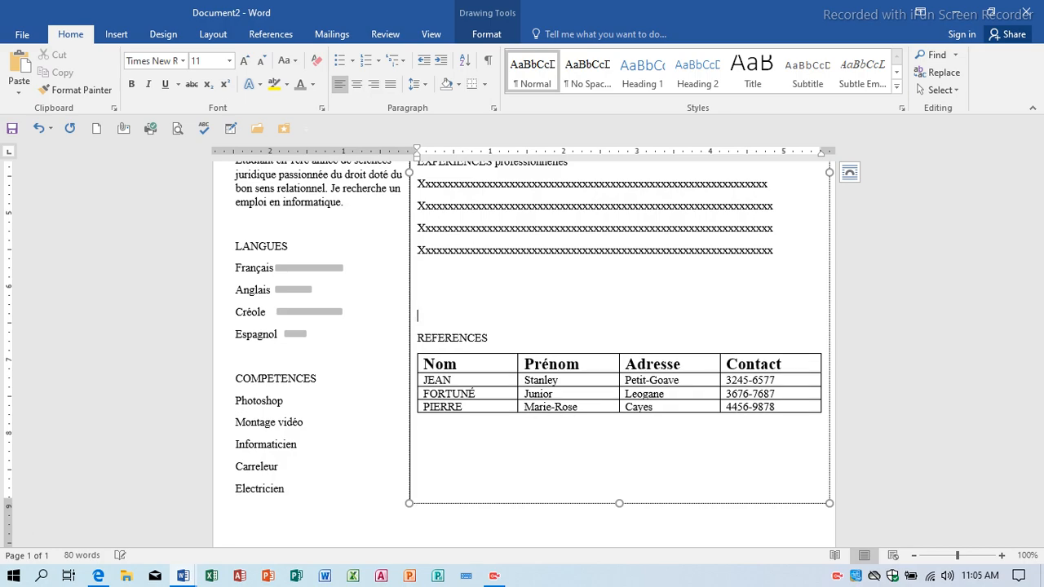
click(409, 484)
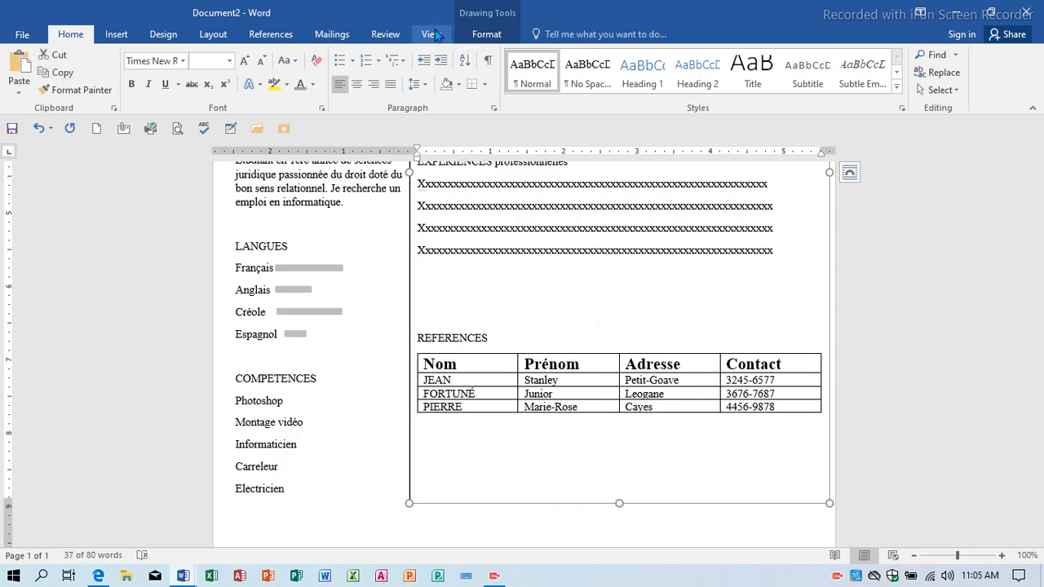
click(490, 34)
click(403, 73)
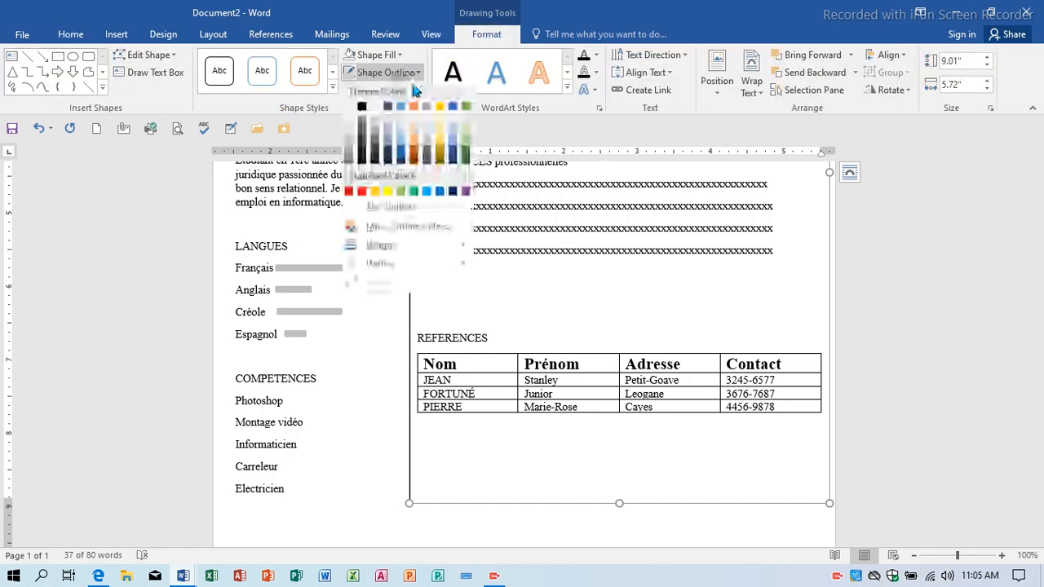
click(411, 207)
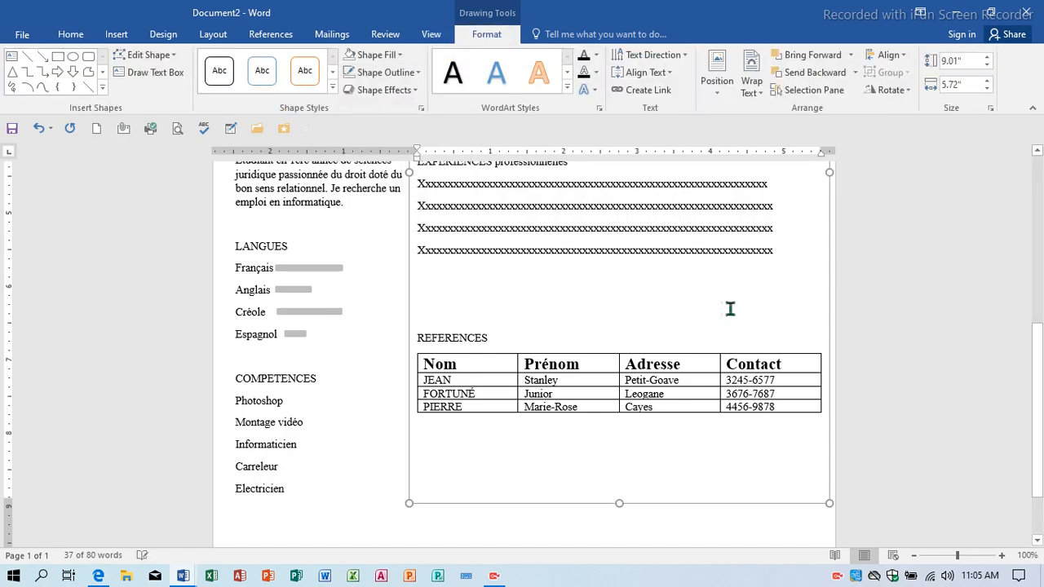
click(636, 314)
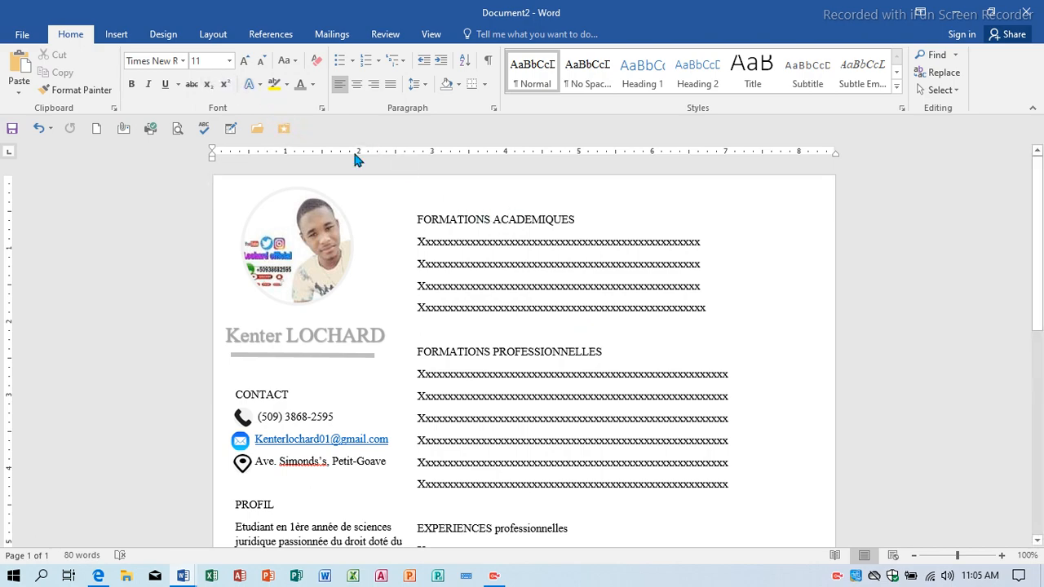
Draw a parallelogram banner across FORMATIONS ACADEMIQUES and copy it onto FORMATIONS PROFESSIONNELLES.
click(115, 34)
click(214, 82)
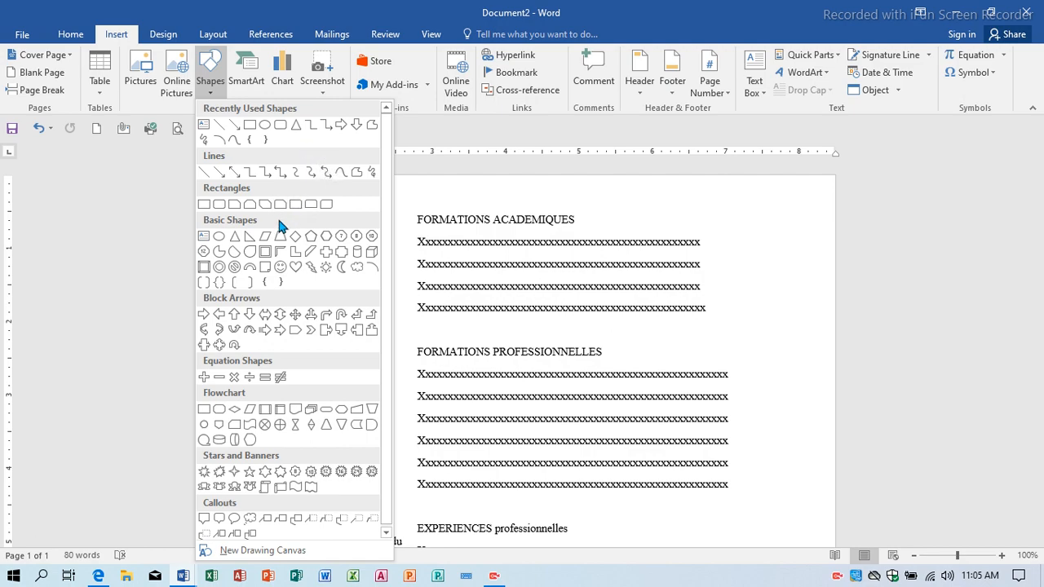
click(264, 236)
drag(409, 186, 793, 232)
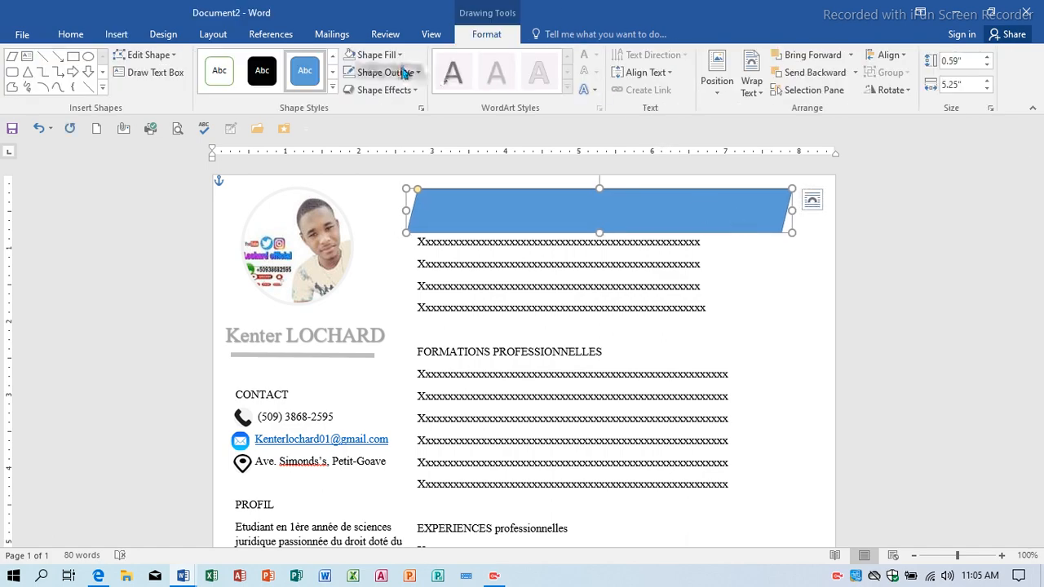
drag(559, 209, 555, 360)
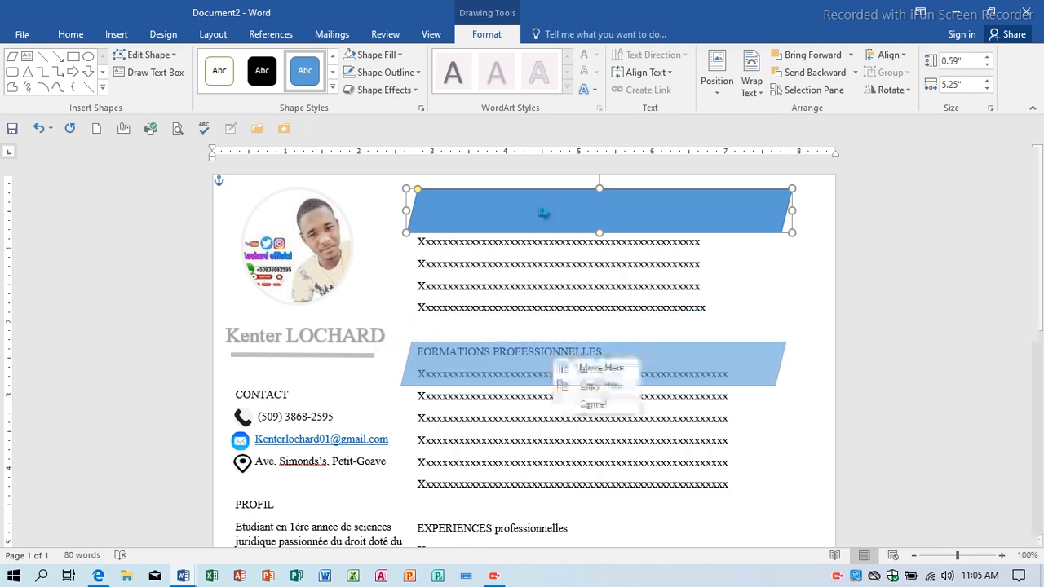
click(600, 386)
Remove the outline from the top parallelogram banner.
click(517, 220)
click(390, 72)
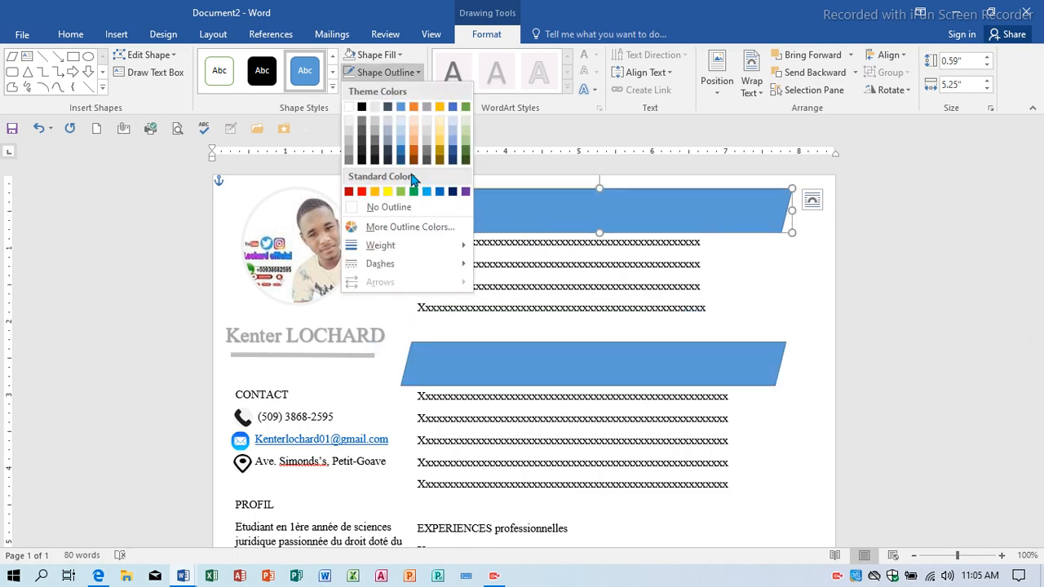
click(383, 207)
click(376, 55)
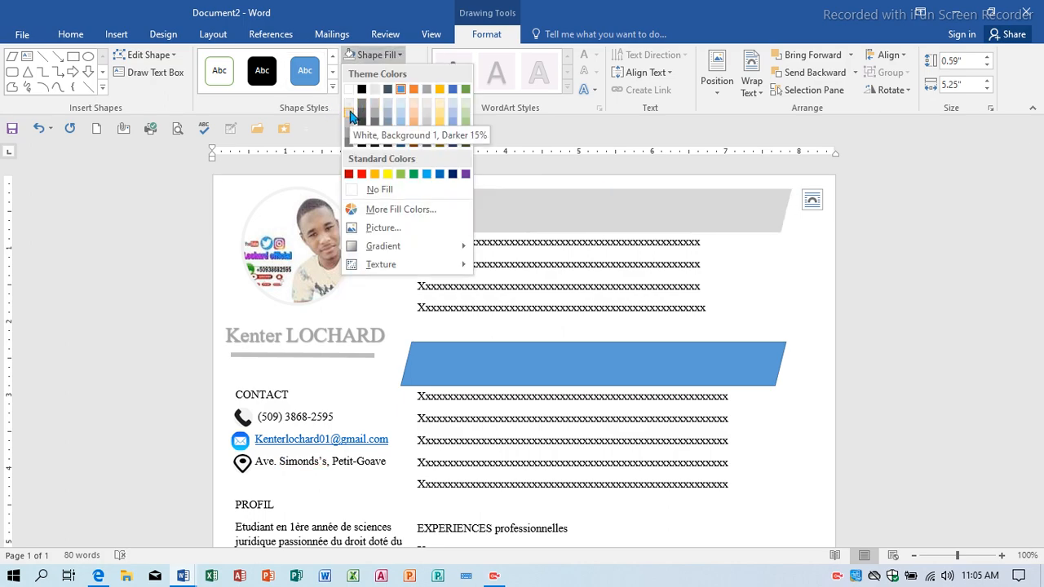
Fill the top banner with White, Darker 15% and send it to the back.
click(351, 117)
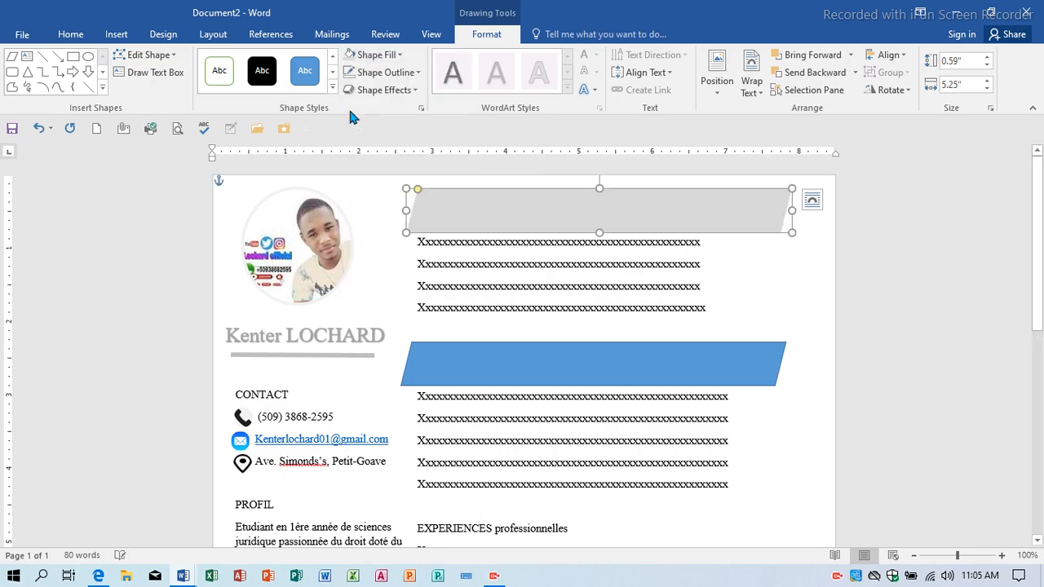
click(754, 86)
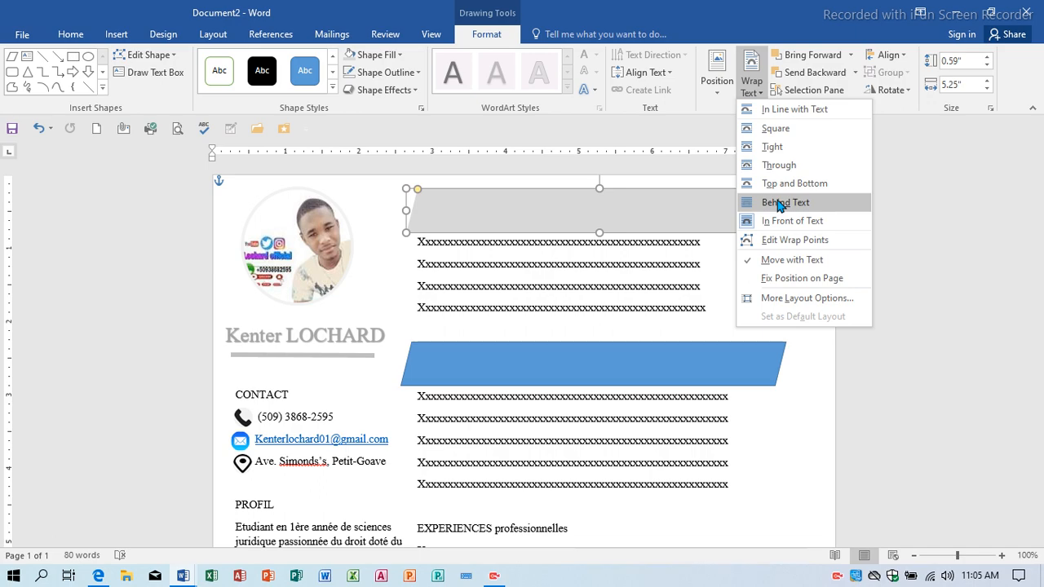
click(800, 57)
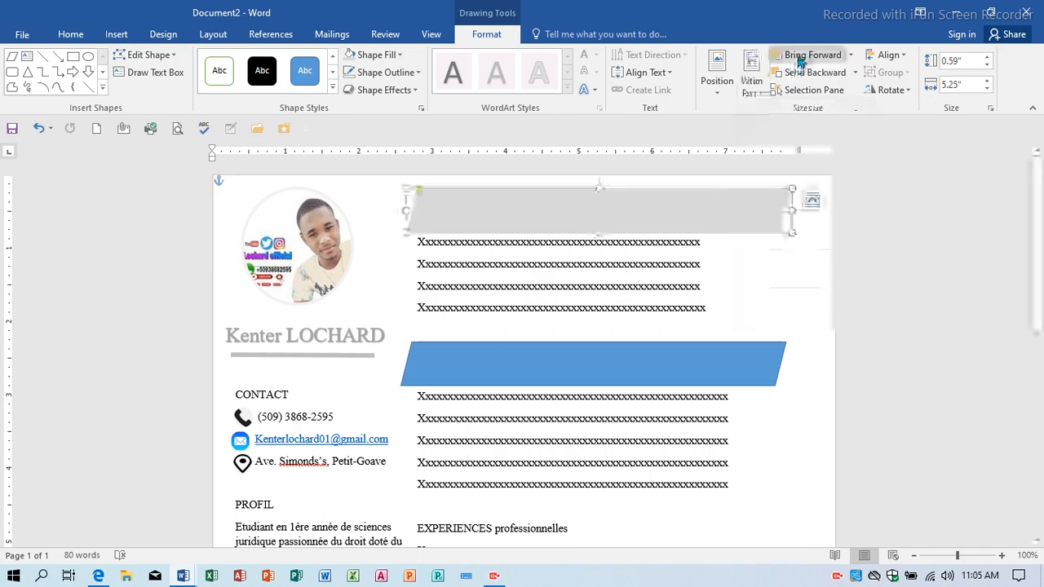
click(854, 72)
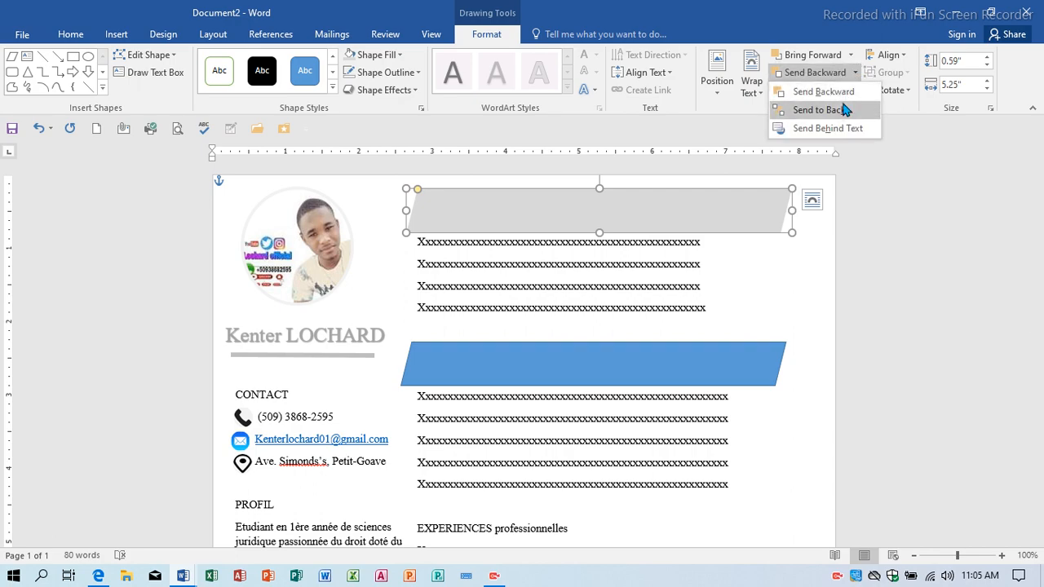
click(844, 110)
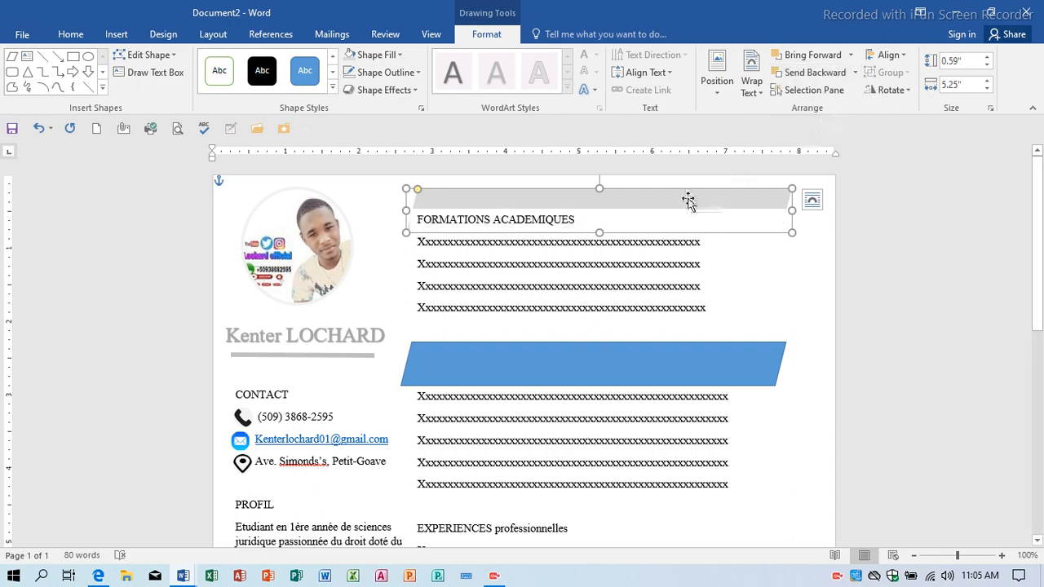
Set the right-column text box to No Fill so the grey banner shows through.
click(589, 222)
click(590, 223)
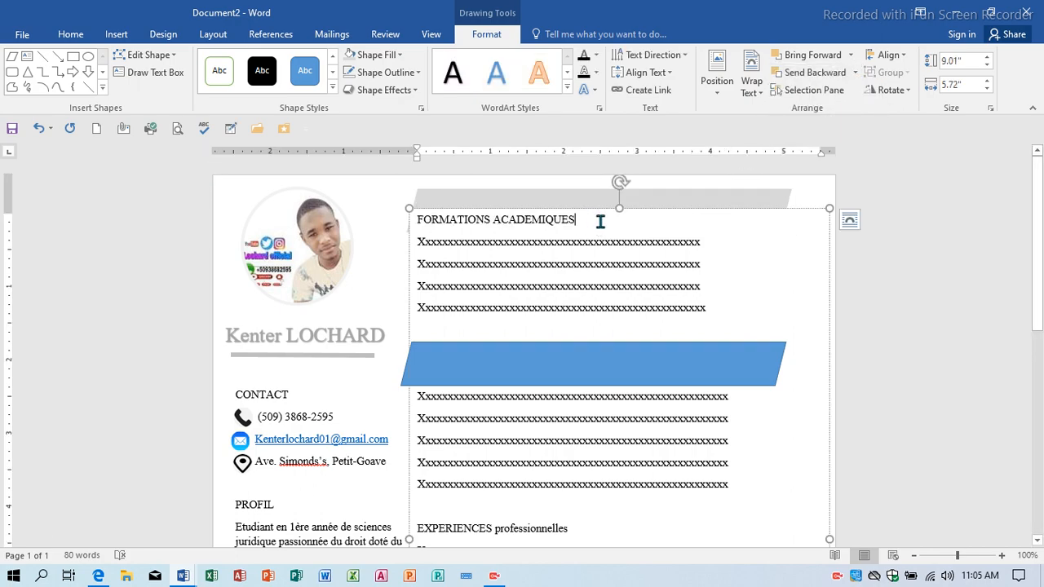
click(486, 210)
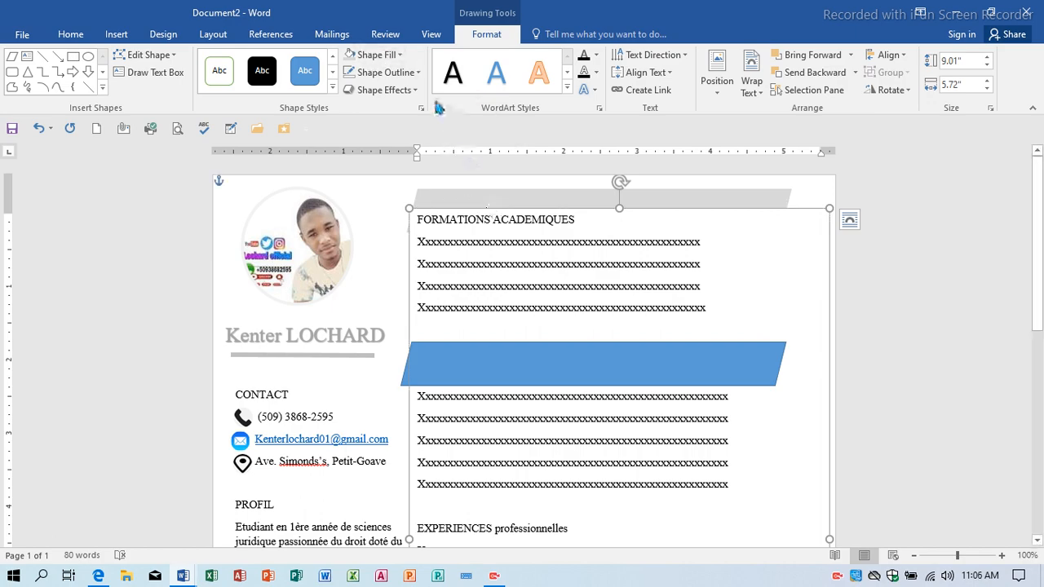
click(377, 55)
click(430, 199)
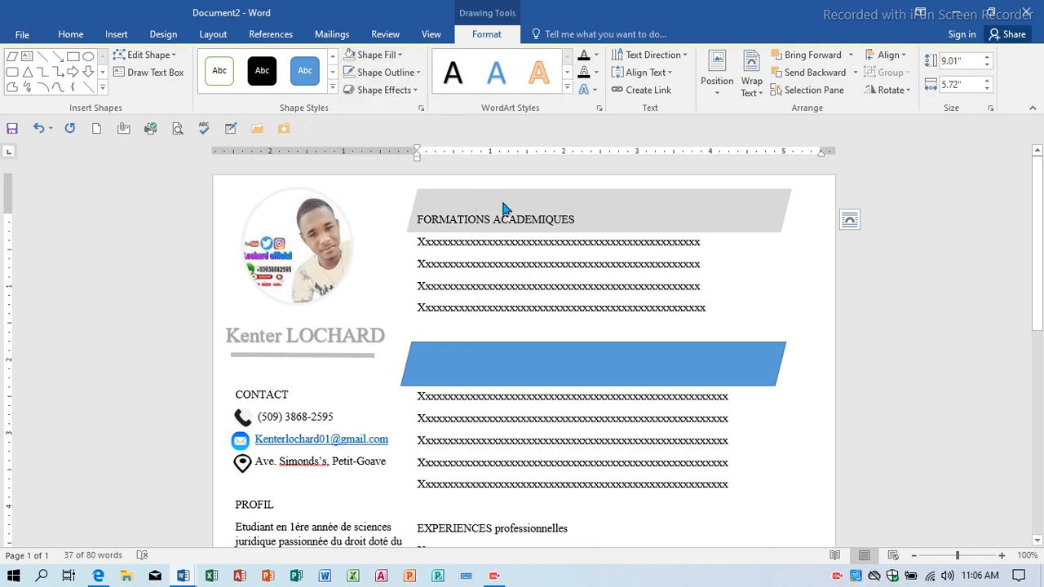
Nudge the grey banner slightly down and left under the FORMATIONS ACADEMIQUES heading.
click(727, 201)
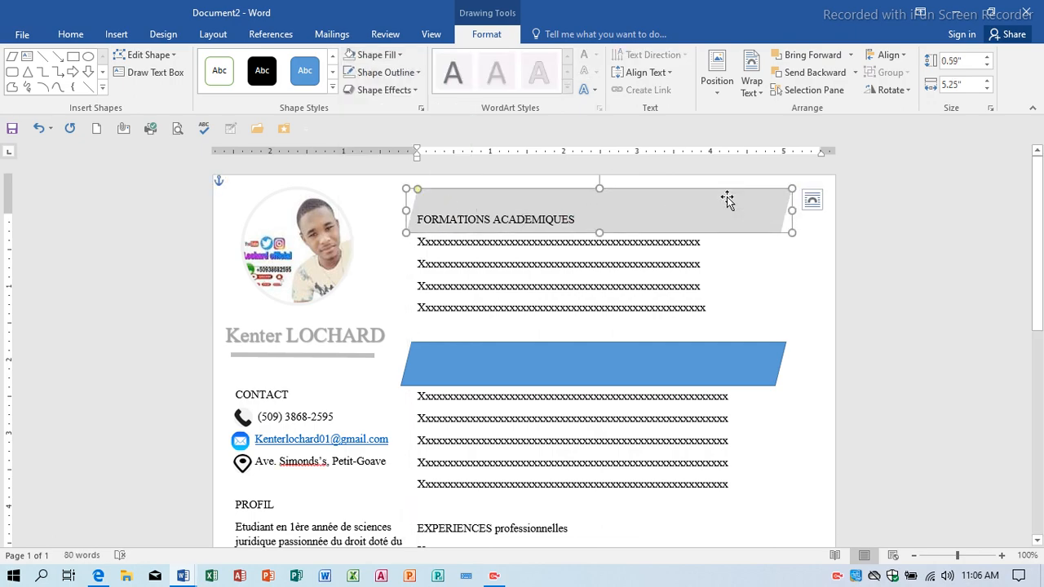
key(Down)
key(Down)
key(Left)
key(Left)
key(Down)
key(Down)
key(Down)
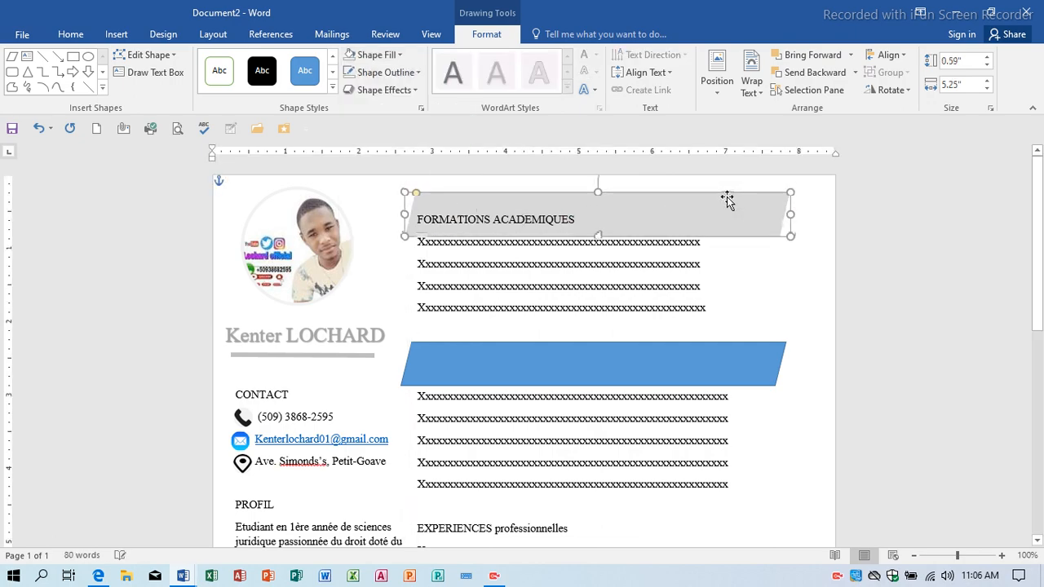
key(Left)
key(Left)
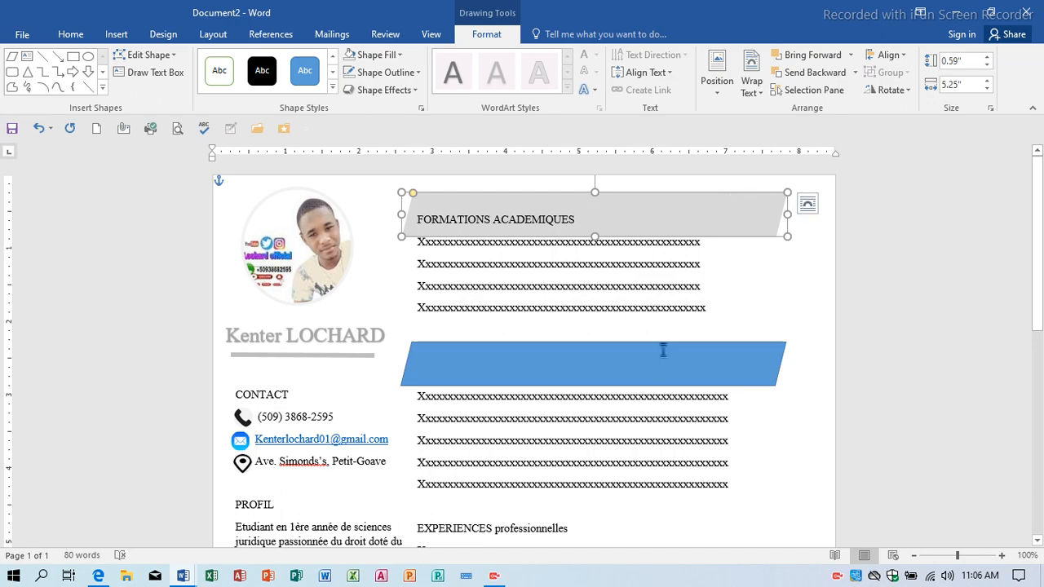
Copy the blue parallelogram down to the EXPERIENCES heading.
click(666, 368)
drag(666, 368, 637, 522)
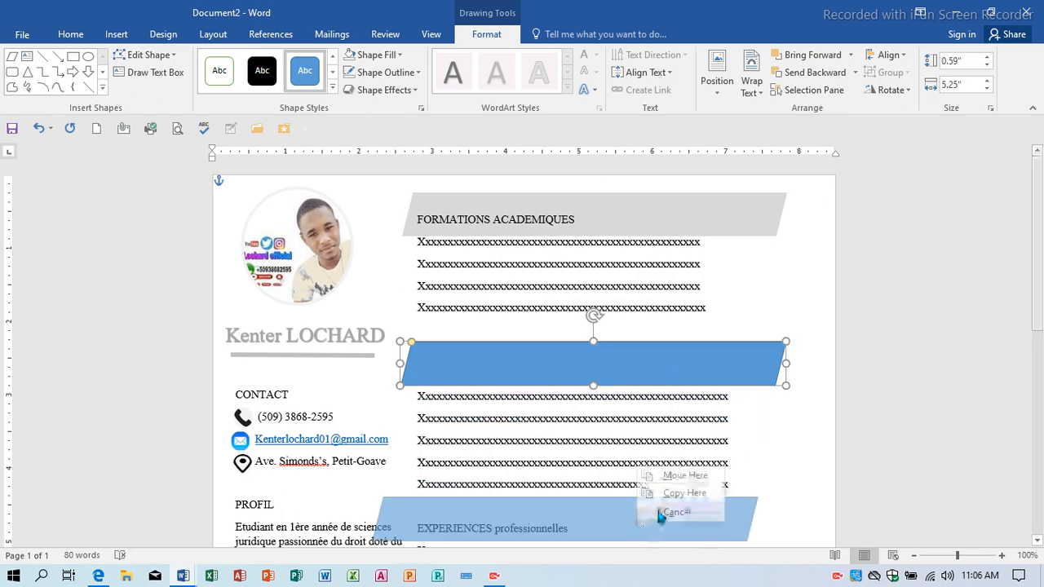
click(667, 502)
Make the upper shape an outline-free light-grey banner sent behind FORMATIONS PROFESSIONNELLES, nudged up and left.
click(578, 363)
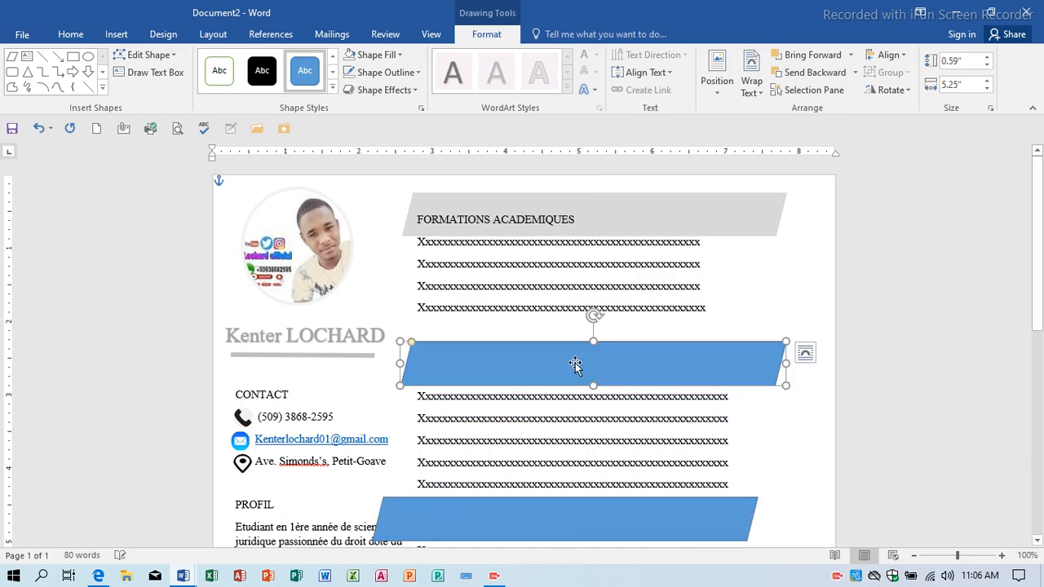
click(400, 75)
click(384, 204)
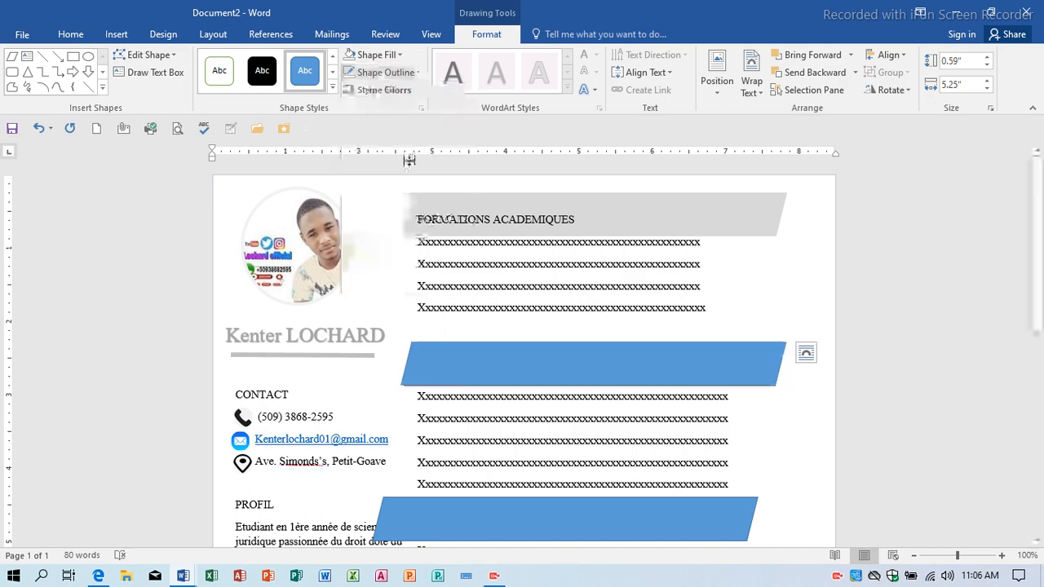
click(377, 55)
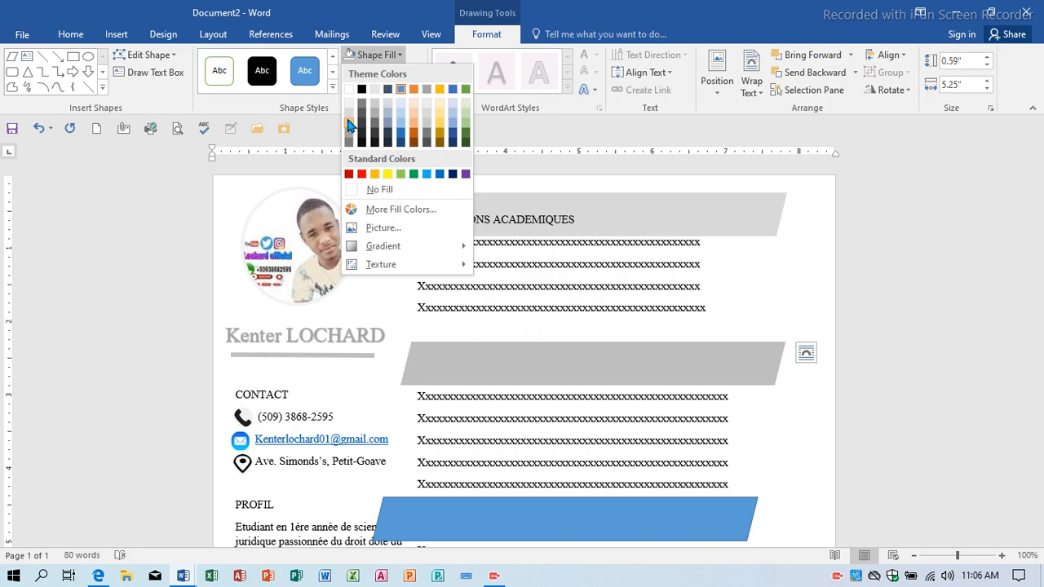
click(372, 106)
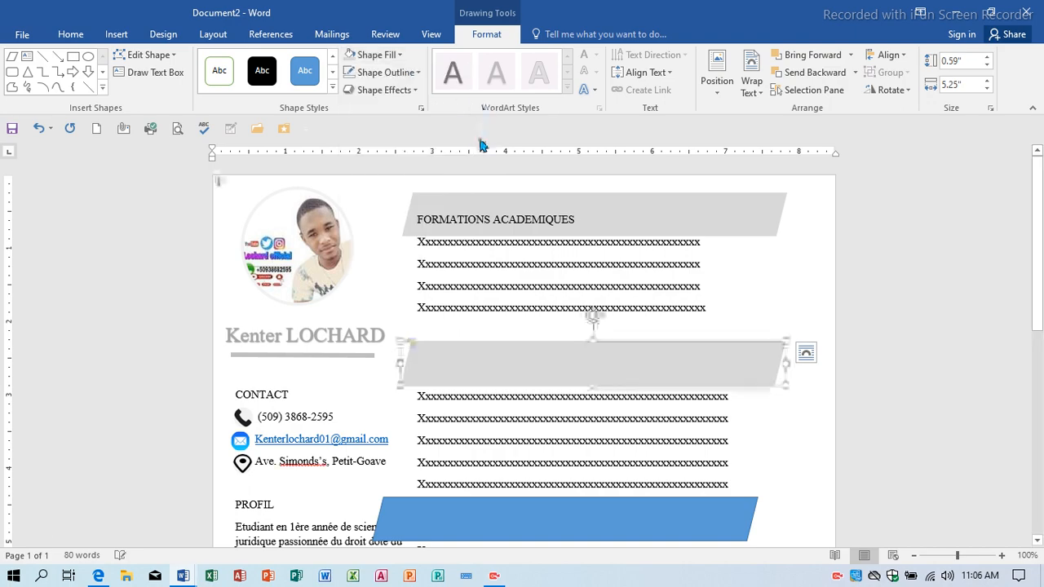
click(816, 72)
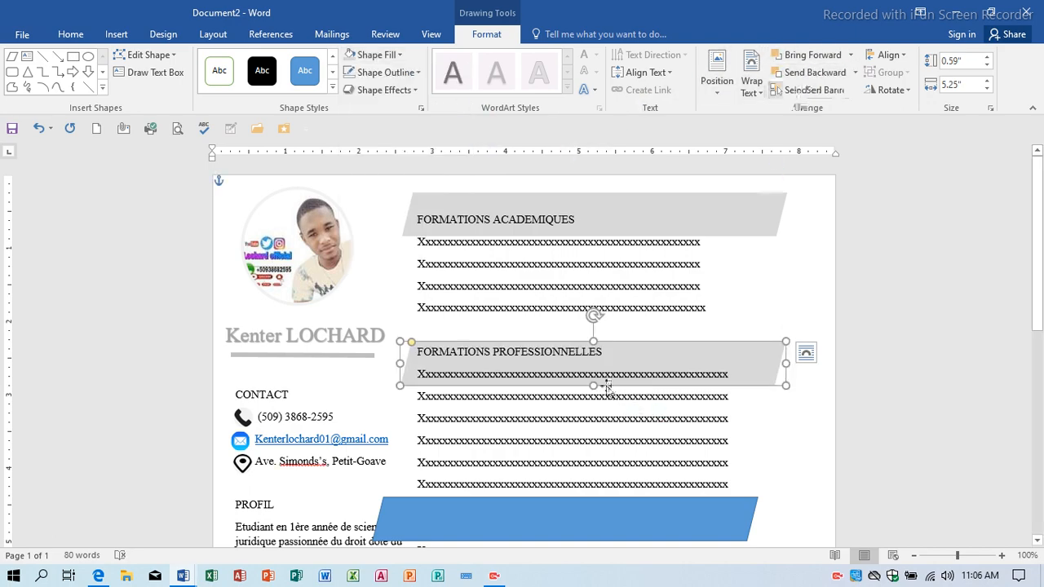
key(Up)
key(Up)
key(Up)
key(Up)
key(Up)
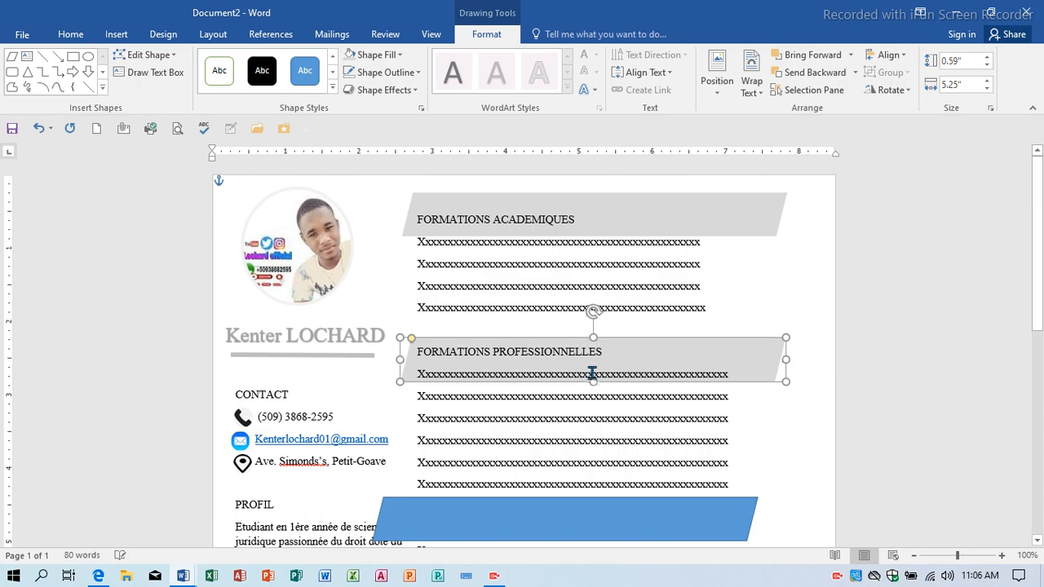
key(Up)
key(Up)
key(Up)
key(Up)
key(Up)
key(Up)
key(Up)
key(Up)
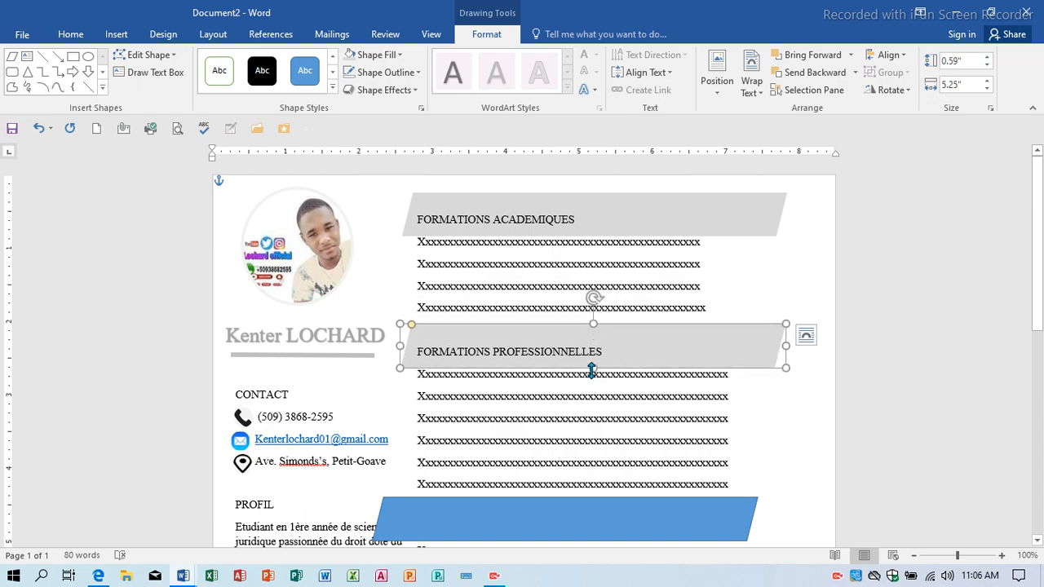
key(Left)
key(Left)
key(Left)
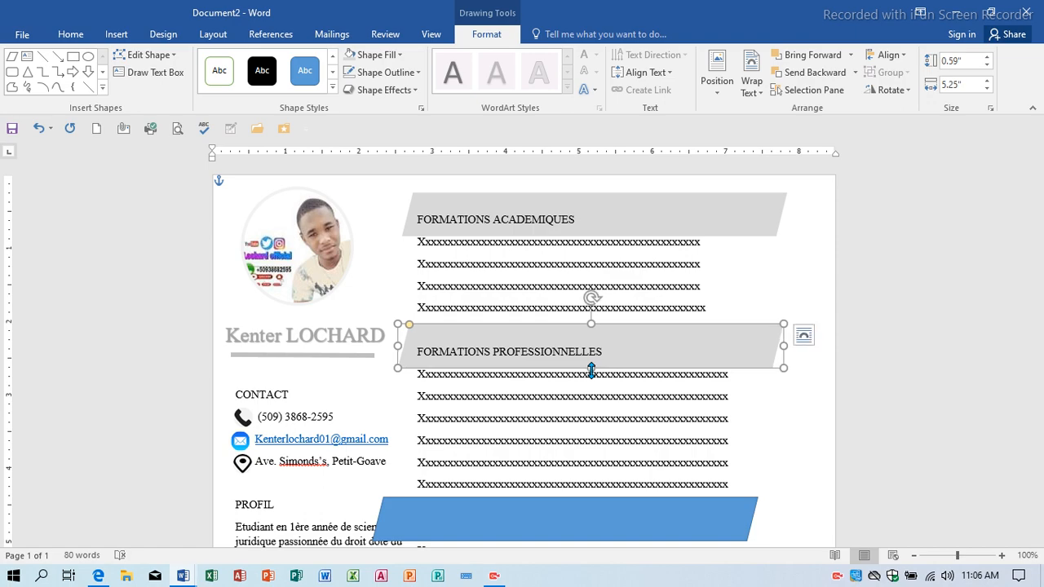
scroll(591, 371, down, 3)
click(575, 378)
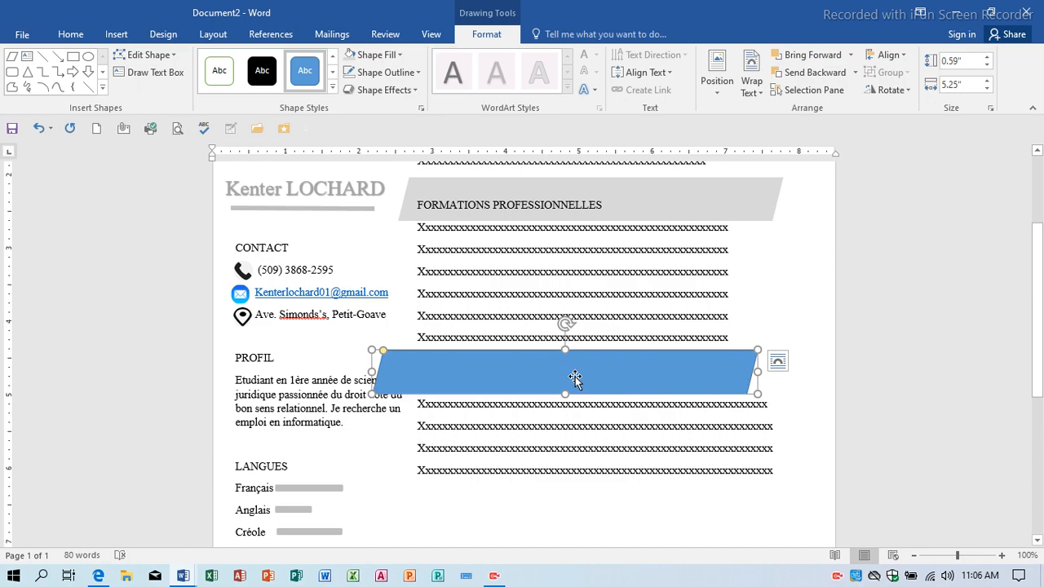
scroll(575, 377, down, 2)
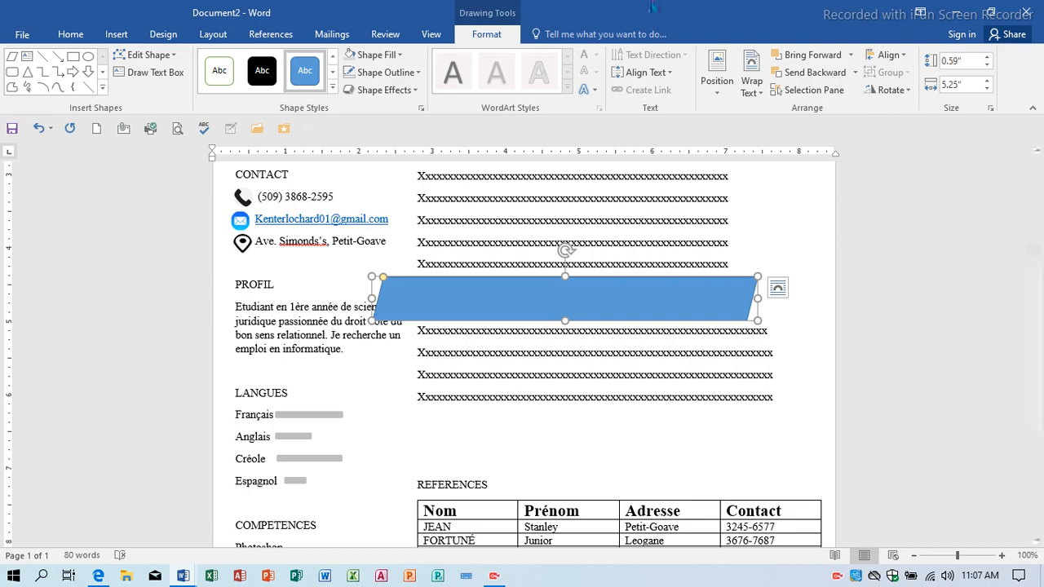
Give the EXPERIENCES shape no outline and light-grey fill, send it backward, and shift it right.
click(385, 72)
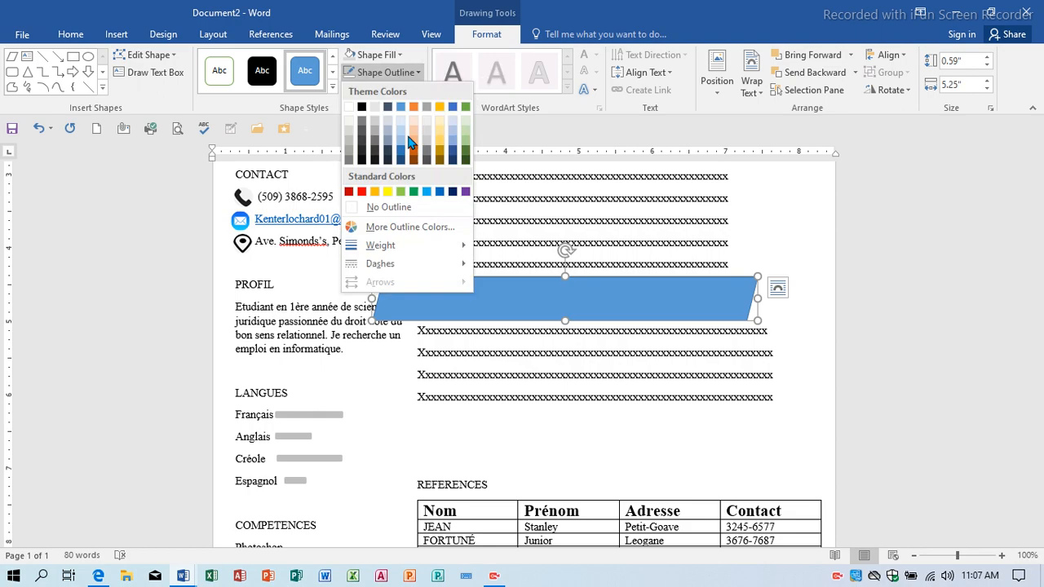
click(401, 206)
click(357, 55)
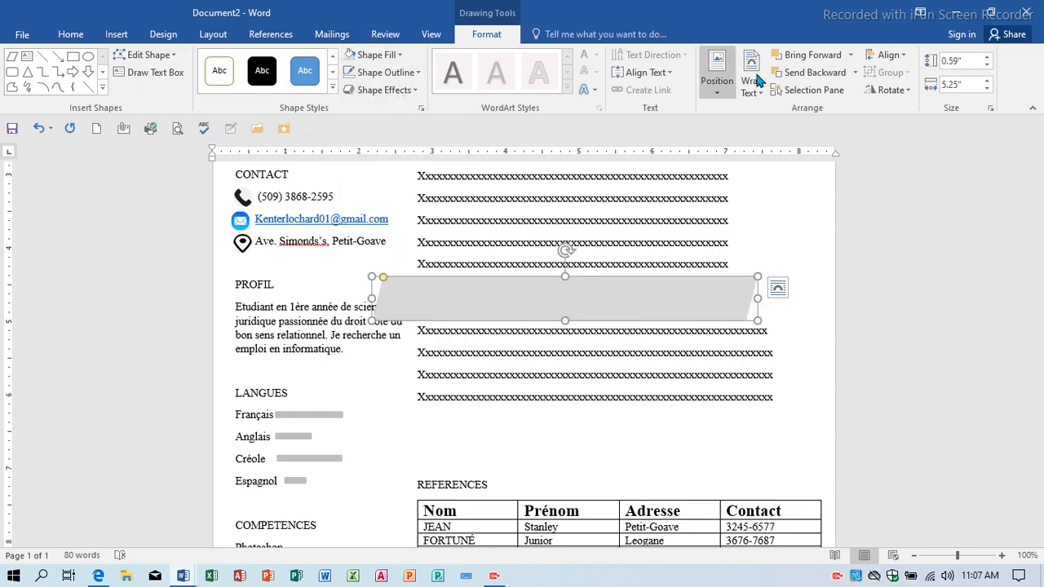
click(809, 72)
key(Right)
key(Right)
key(Right)
key(Right)
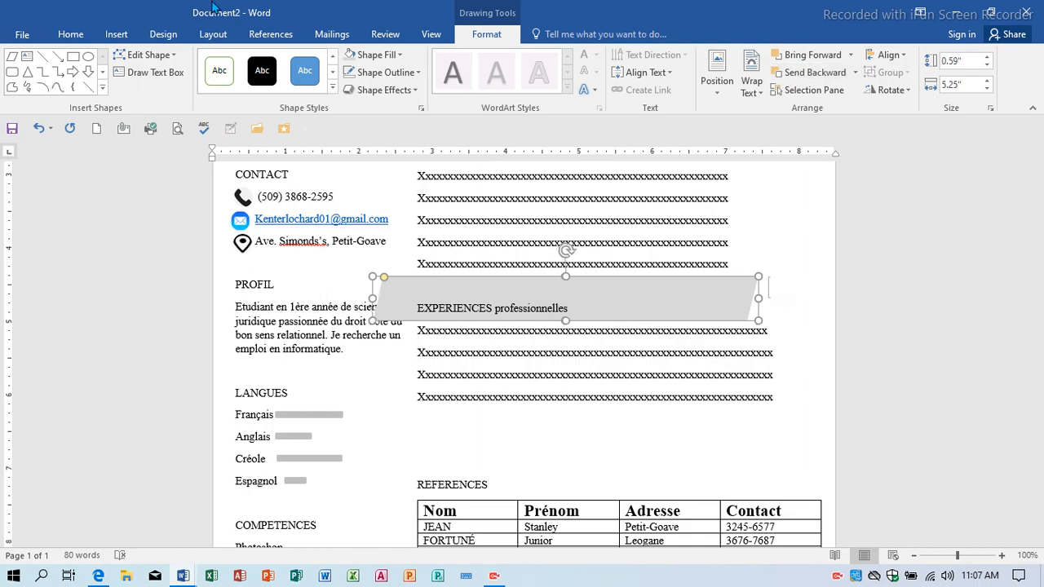
key(Right)
key(Right)
key(Right)
key(Right)
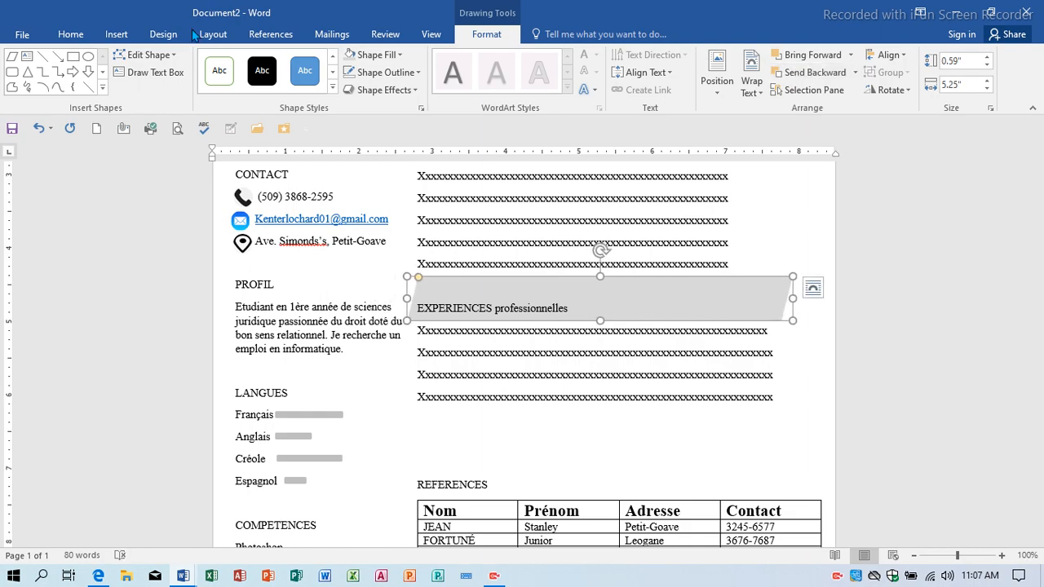
Nudge the FORMATIONS PROFESSIONNELLES banner slightly right to line up with the others.
scroll(534, 329, up, 2)
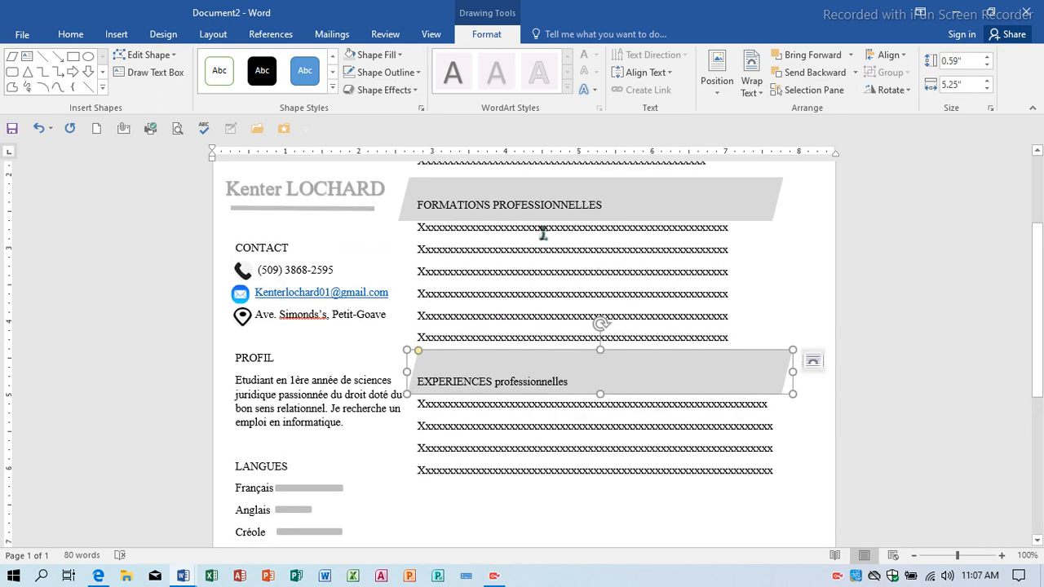
click(601, 196)
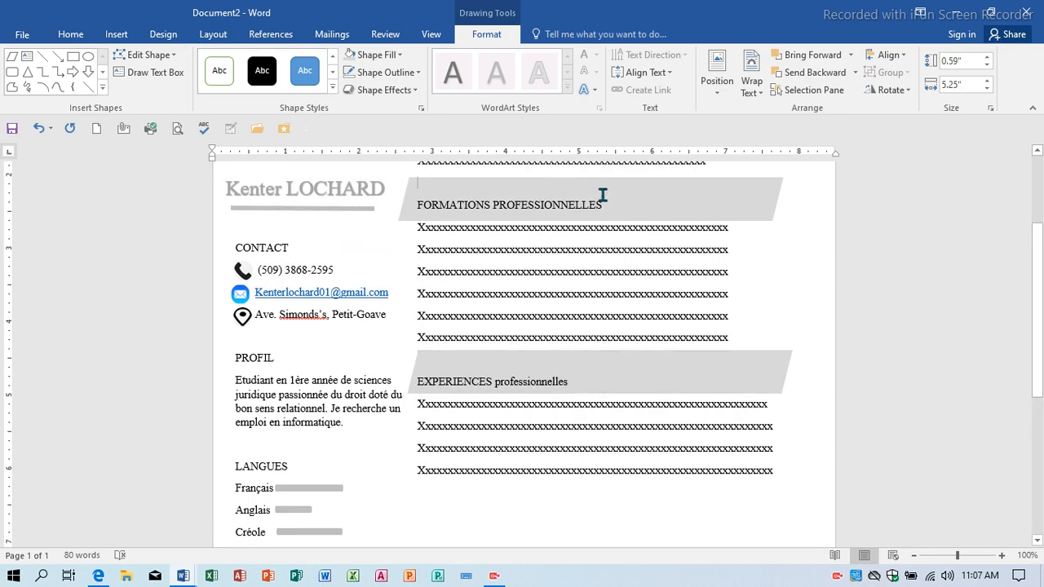
click(403, 216)
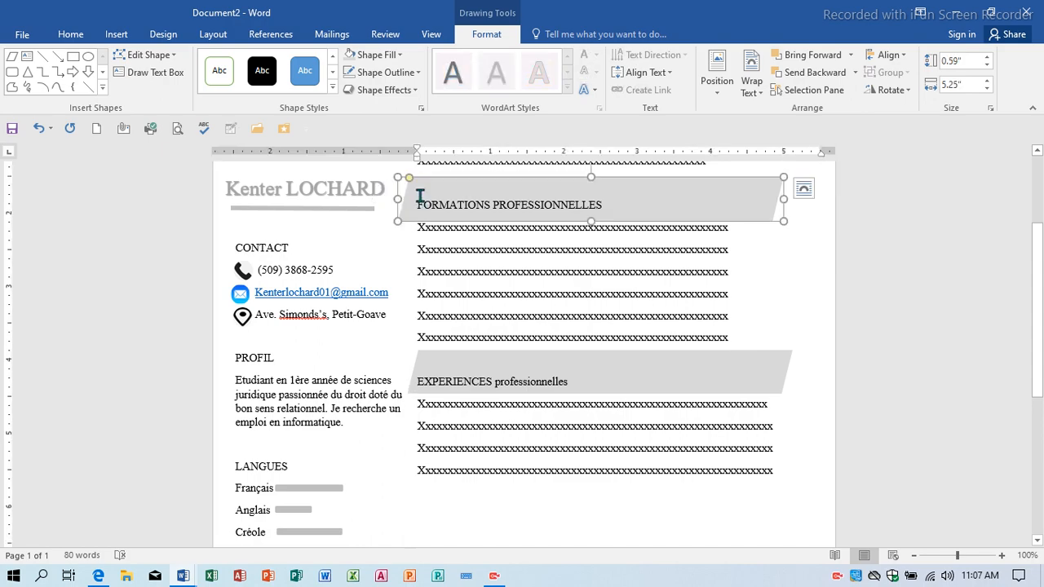
key(Right)
key(Right)
key(Right)
key(Right)
key(Right)
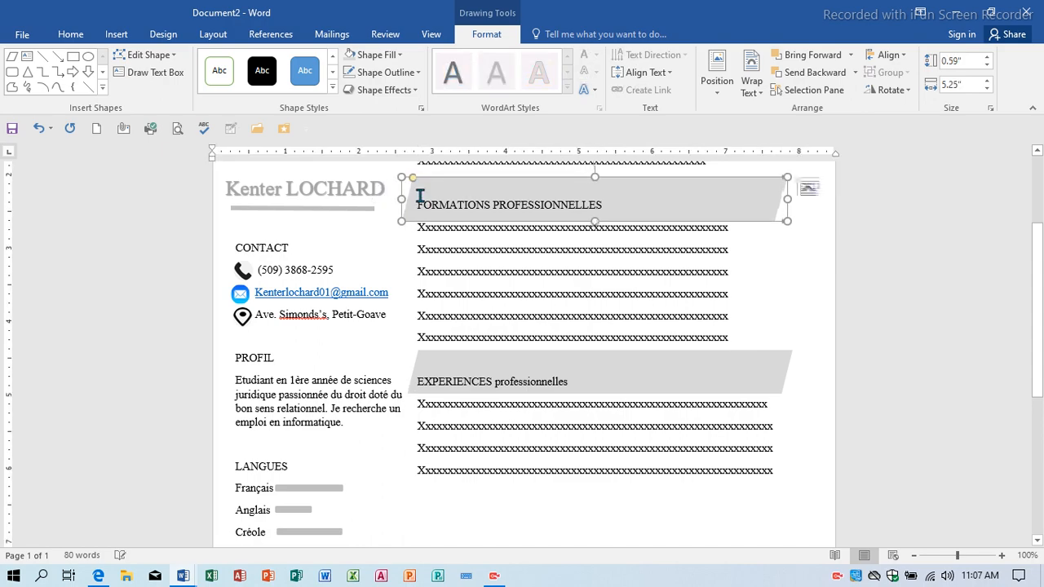
scroll(418, 197, up, 3)
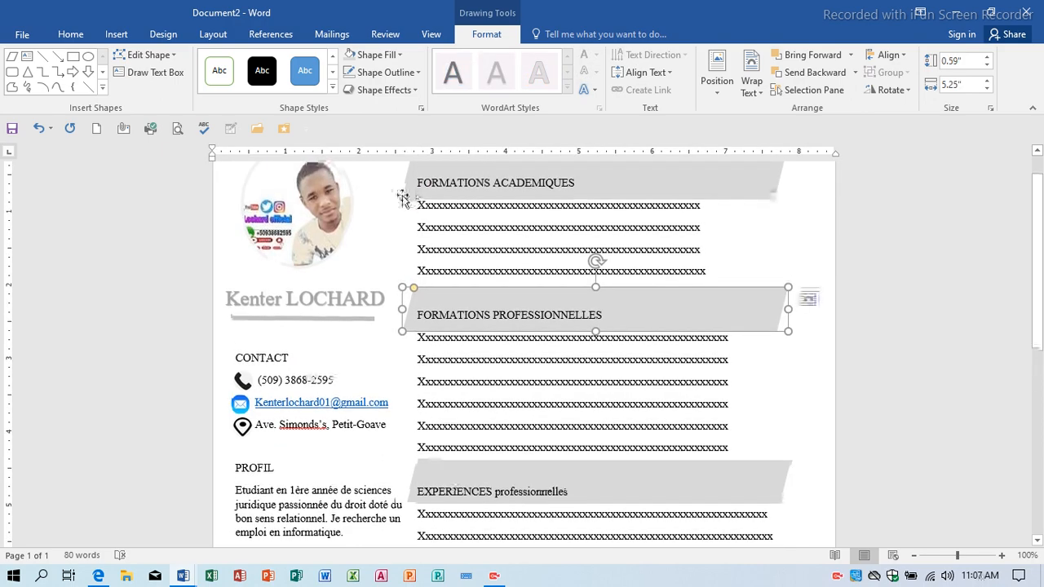
click(405, 199)
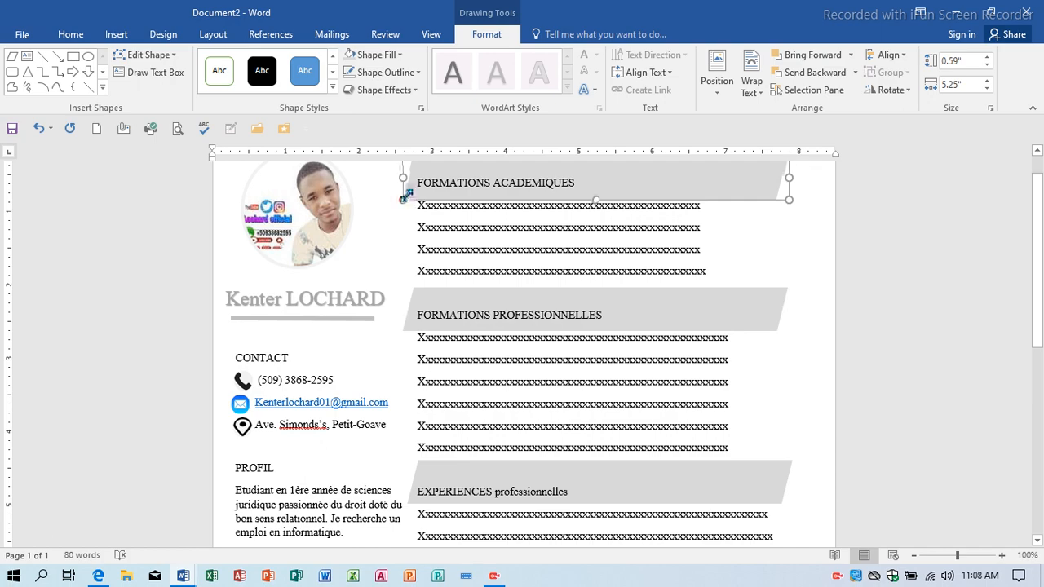
scroll(551, 383, down, 7)
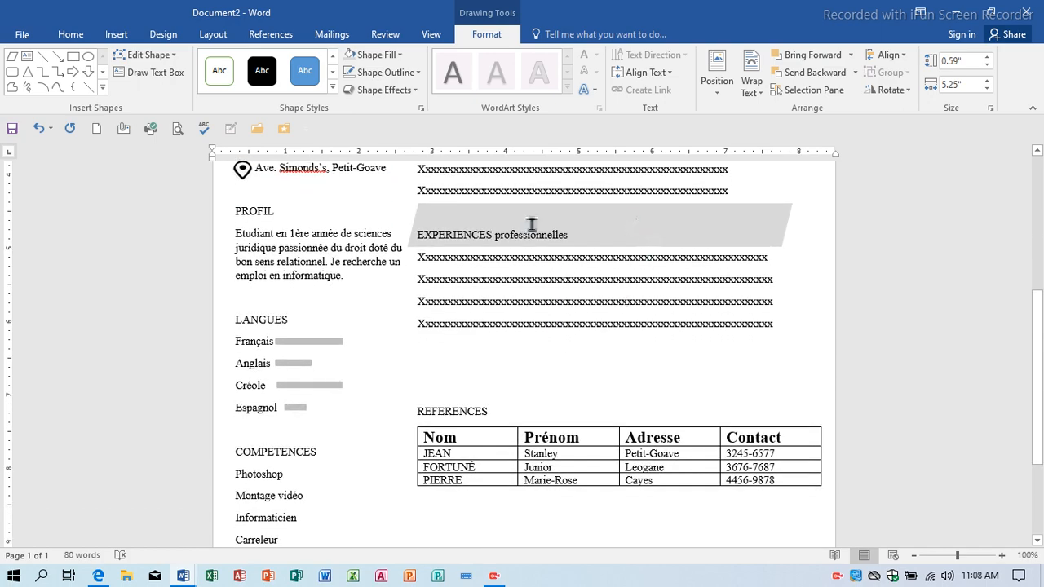
Copy the EXPERIENCES grey banner above REFERENCES and send it behind that heading.
click(409, 247)
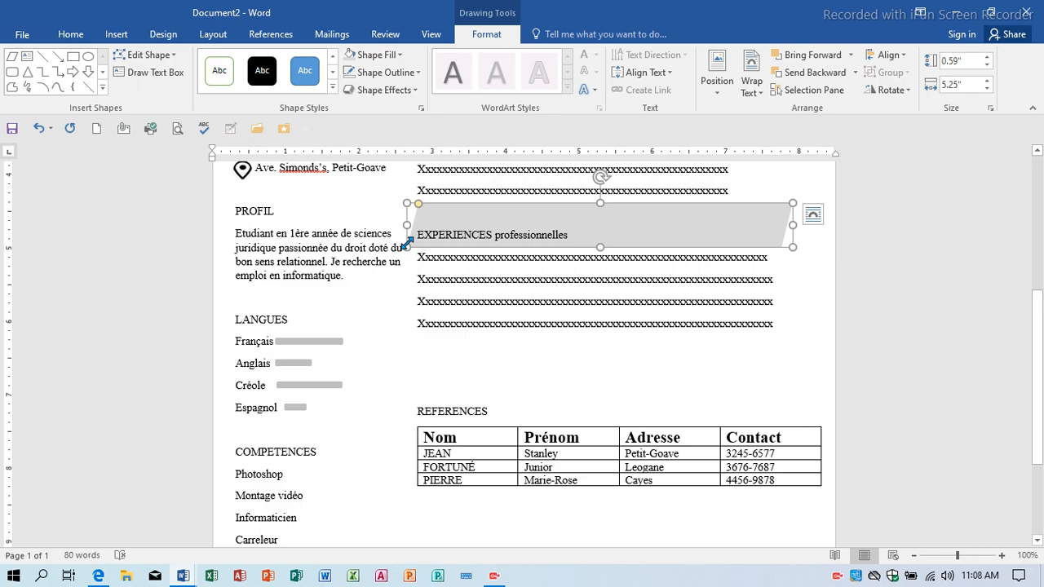
mouse_move(478, 242)
mouse_down()
mouse_move(460, 393)
mouse_move(483, 406)
mouse_move(474, 400)
mouse_up()
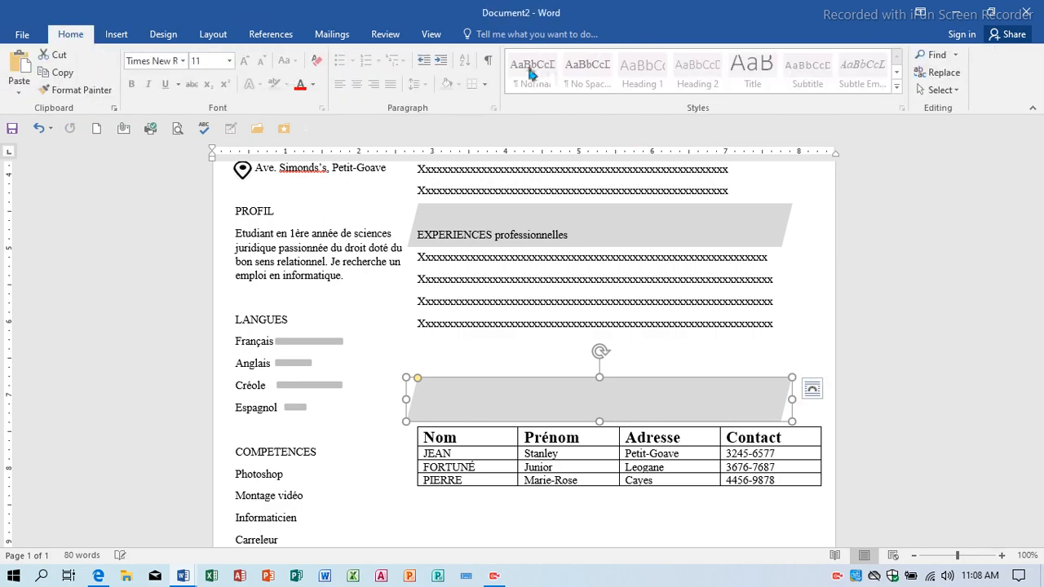
click(462, 378)
click(801, 74)
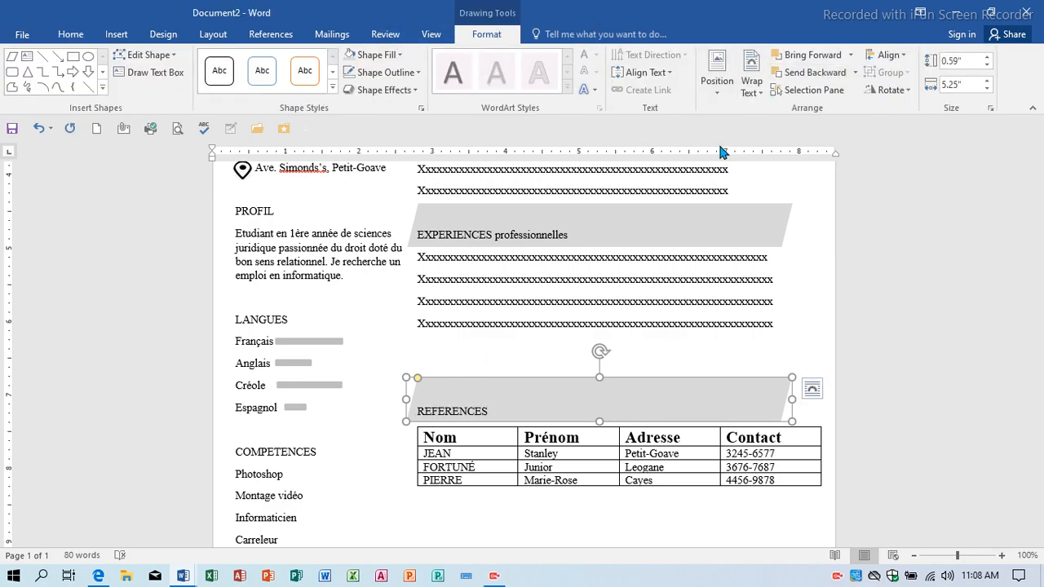
key(ctrl+Home)
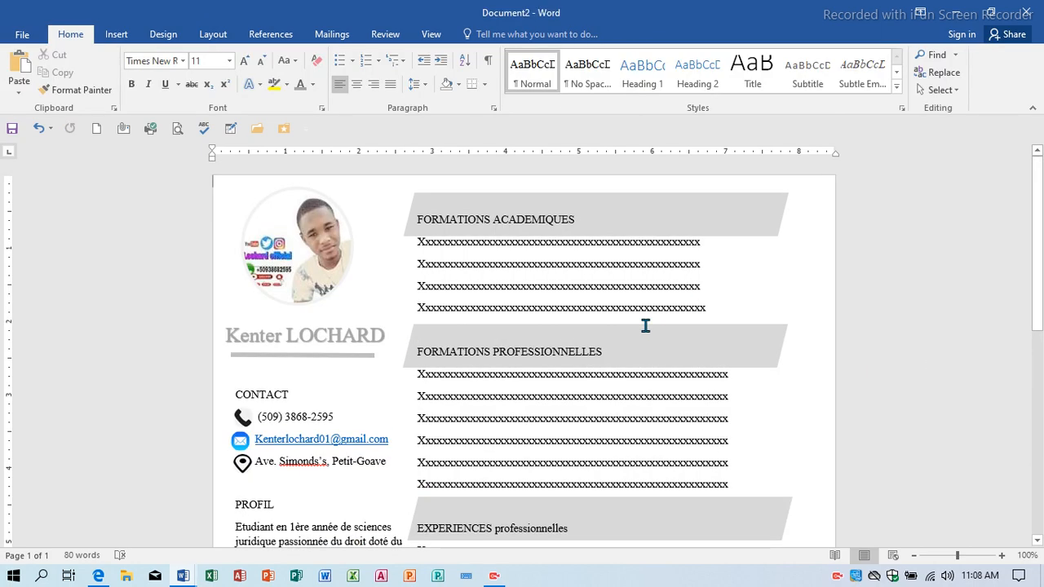
click(176, 130)
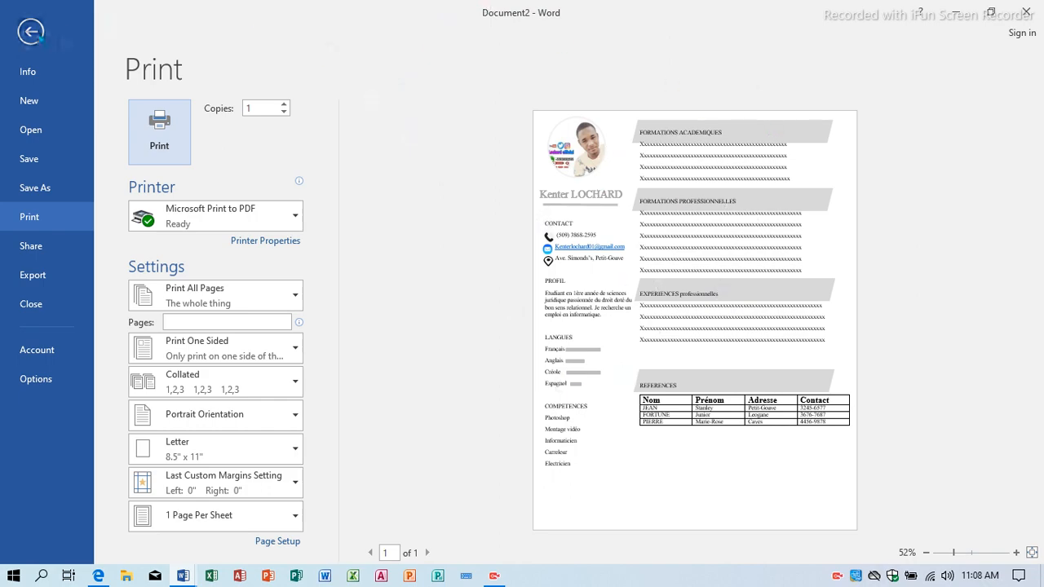
click(30, 31)
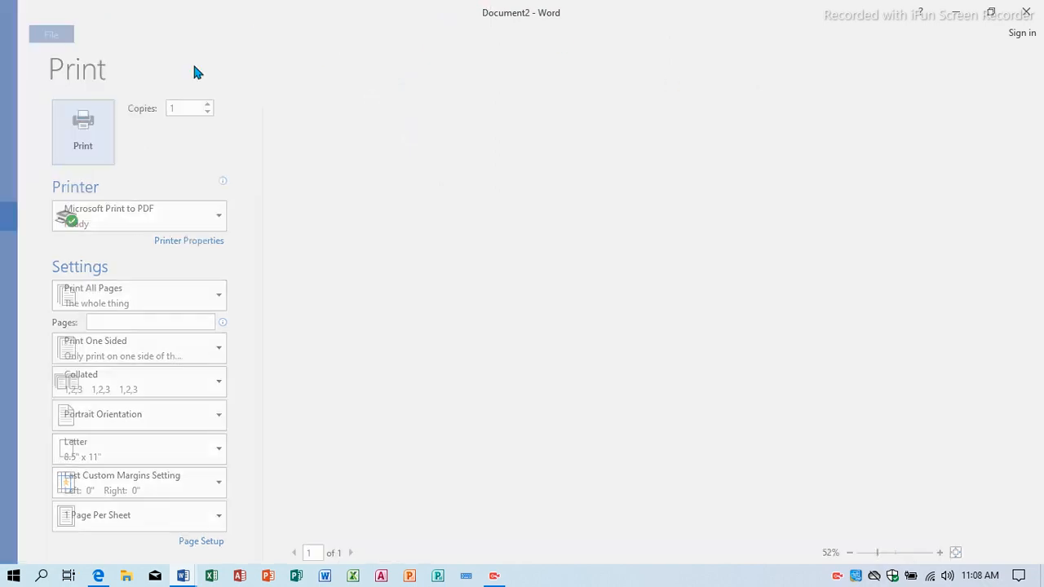